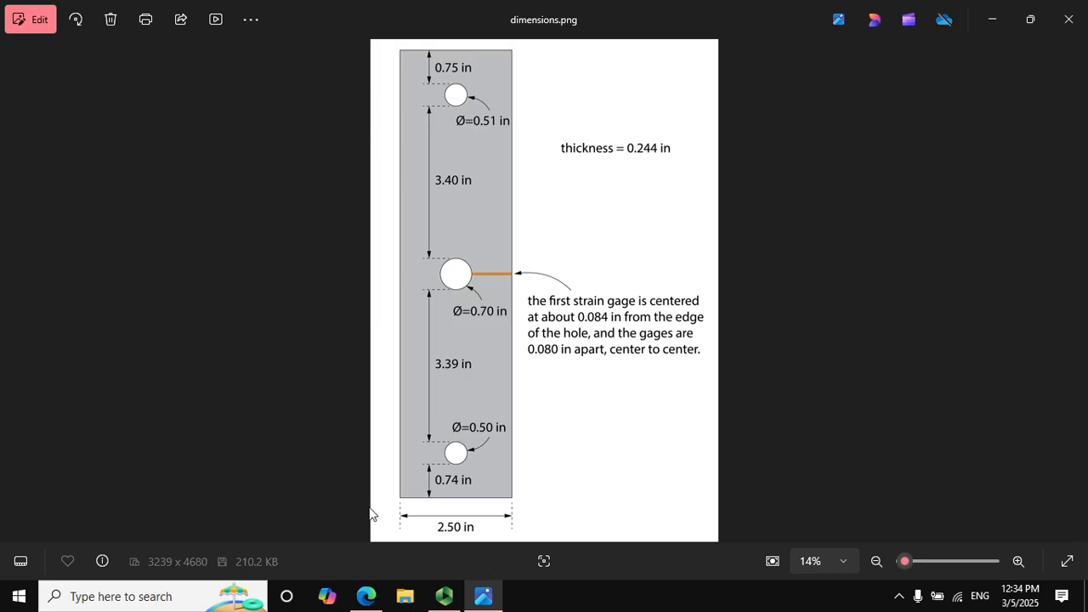
Step: Switch to the Propeller desktop session in Edge and close the blank lms.gvsu.edu page
click(367, 598)
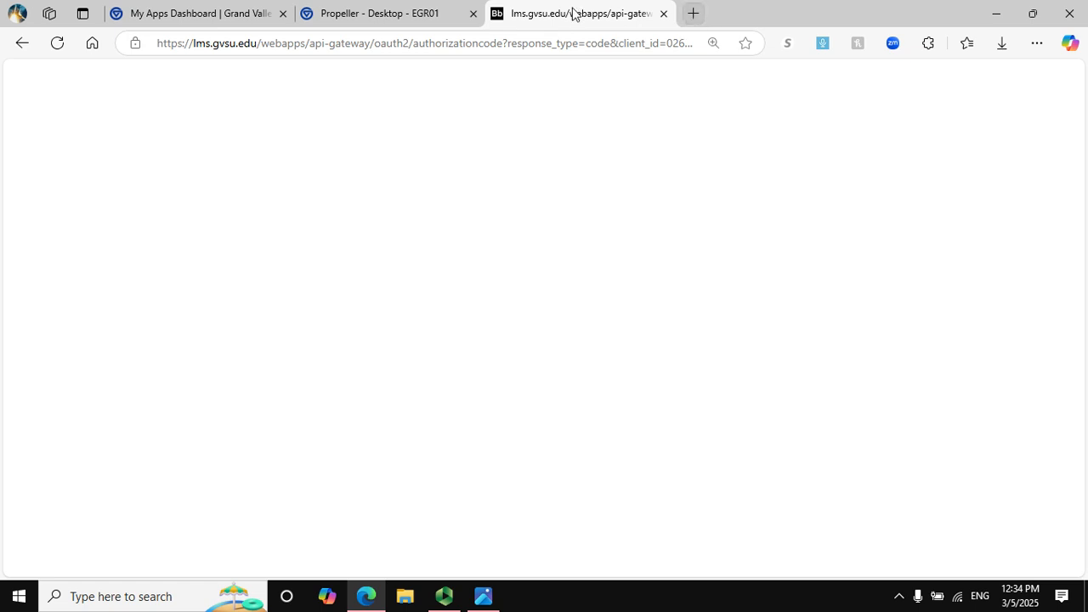
click(385, 14)
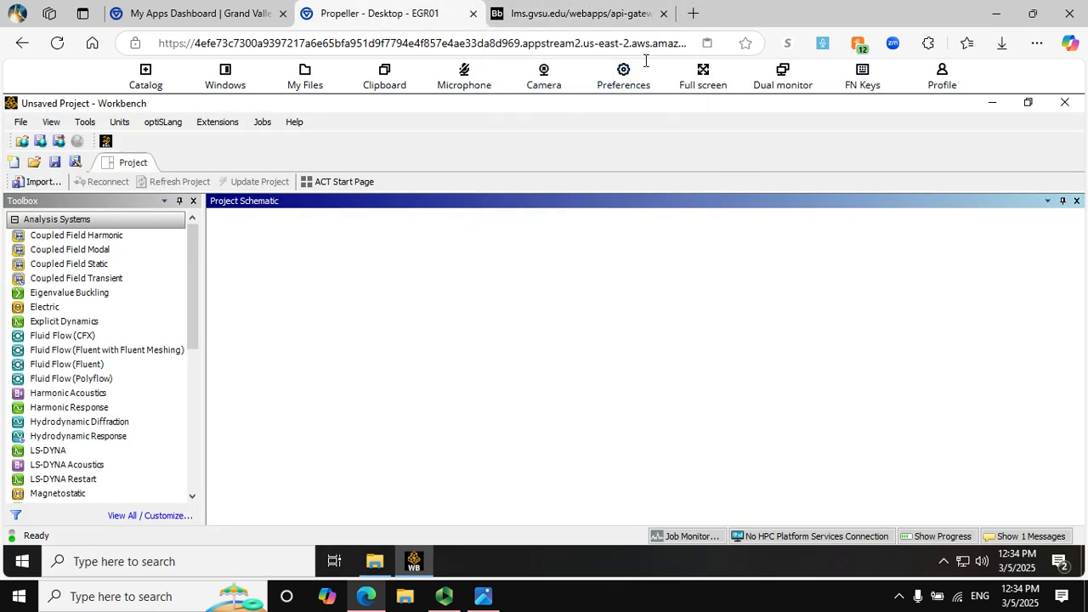
click(664, 13)
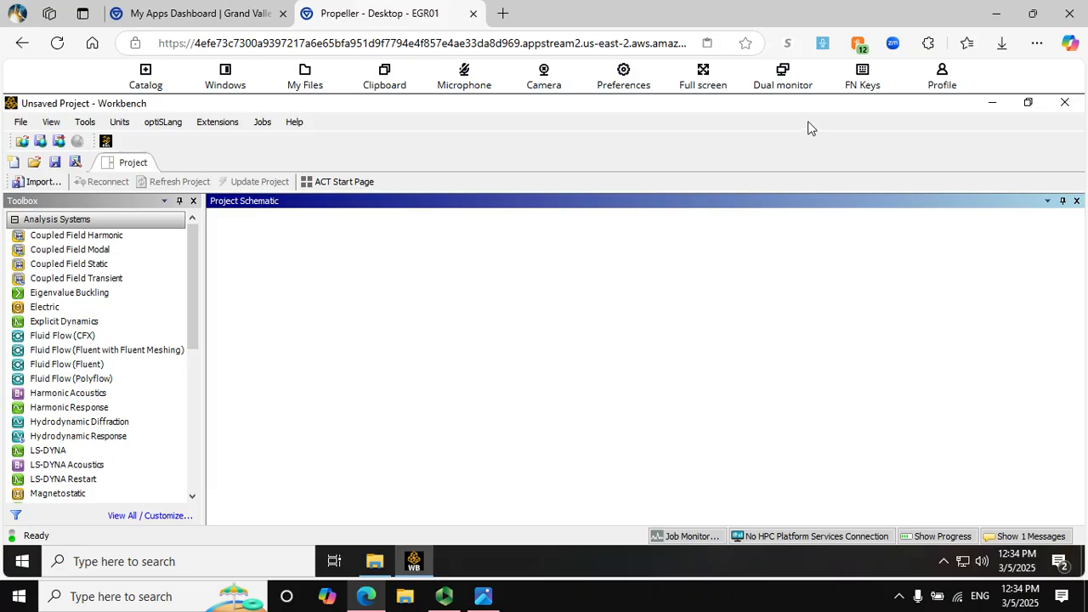
Step: Show the remote desktop session with Workbench in full screen
click(684, 90)
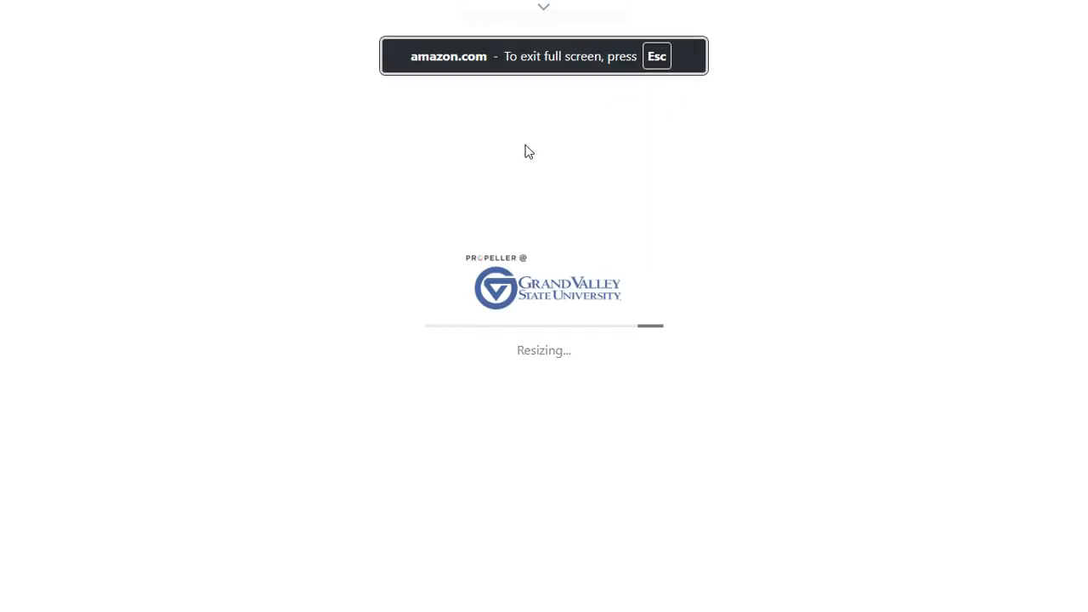
click(539, 11)
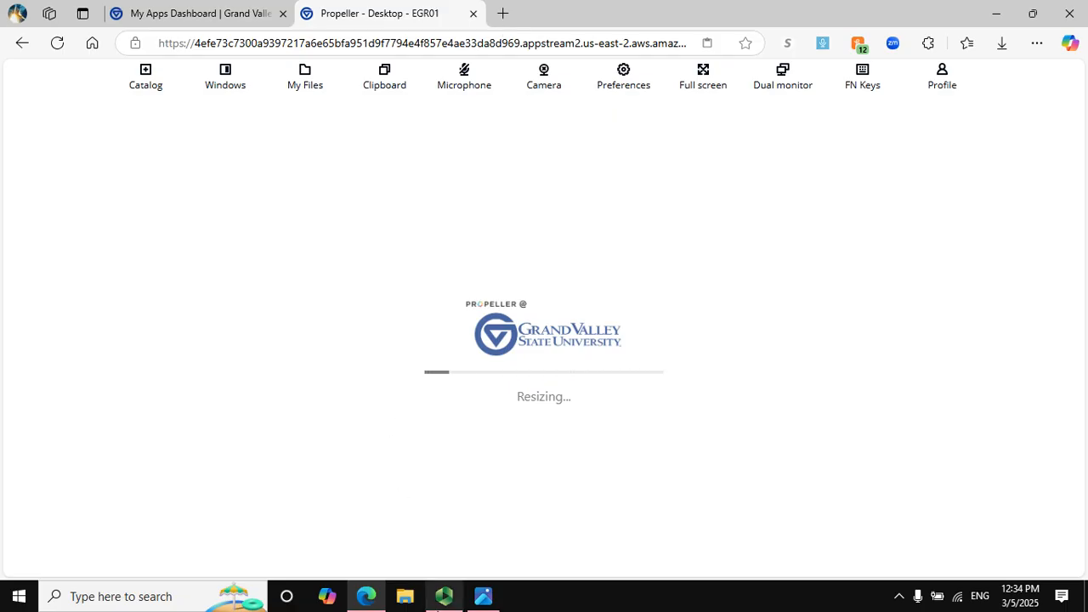
click(442, 602)
click(442, 601)
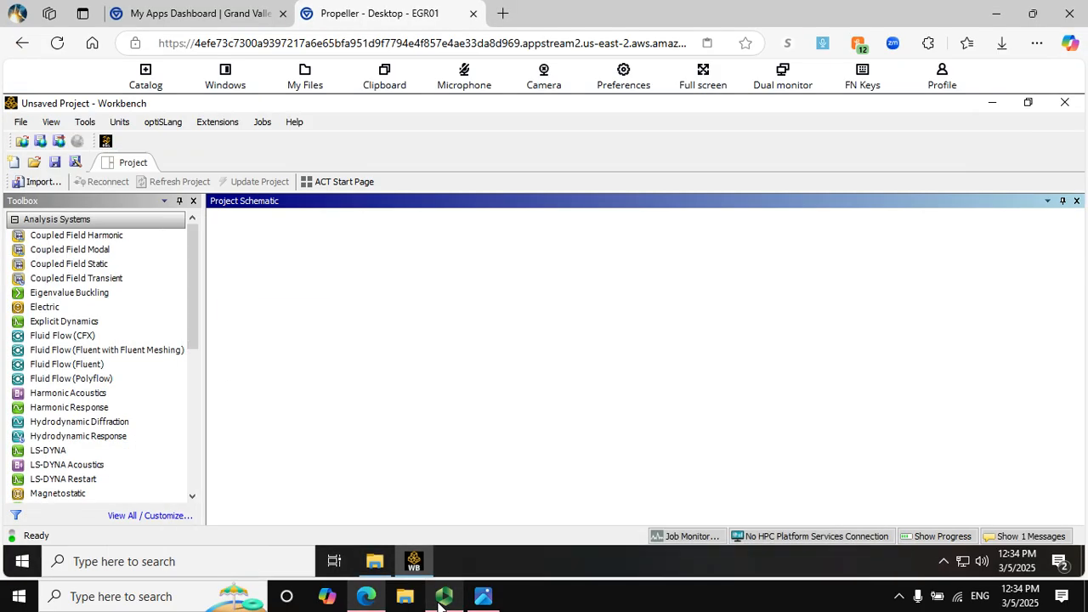
click(702, 78)
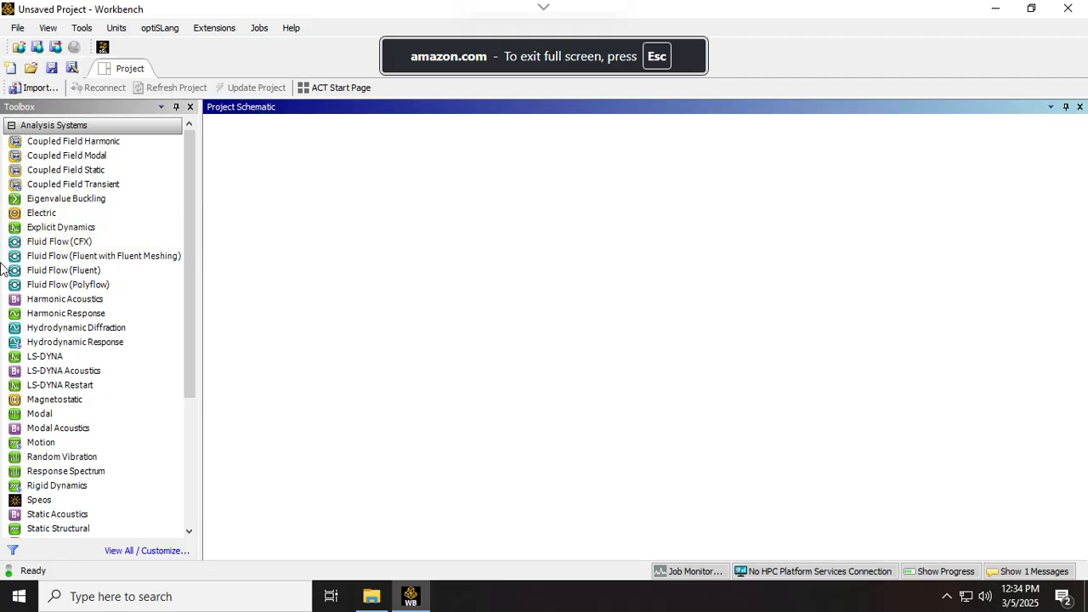
Step: Add a Static Structural analysis system to the project schematic
scroll(193, 187, down, 5)
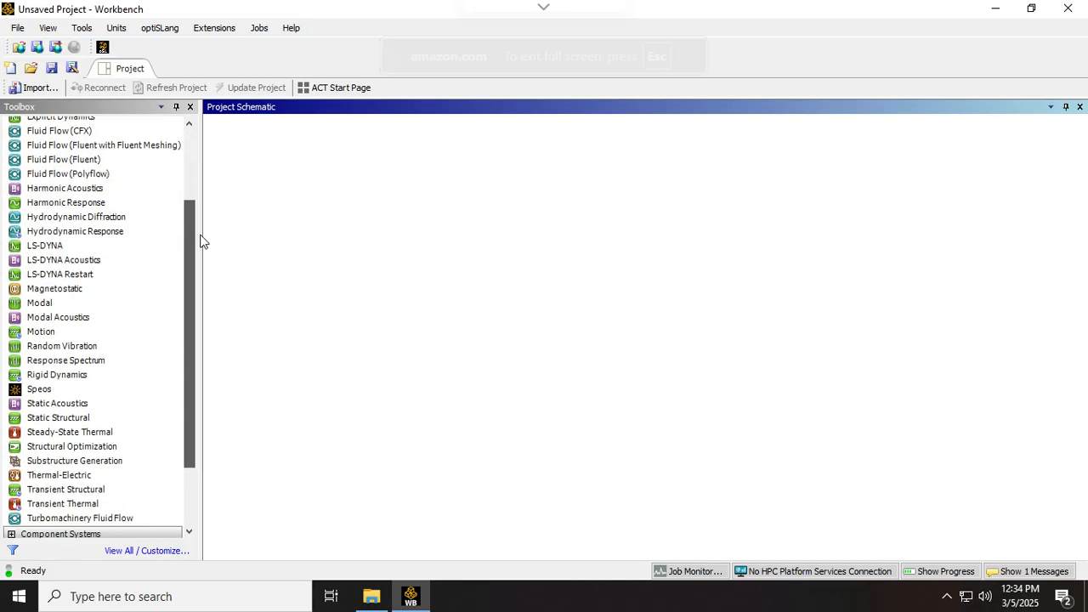
click(57, 403)
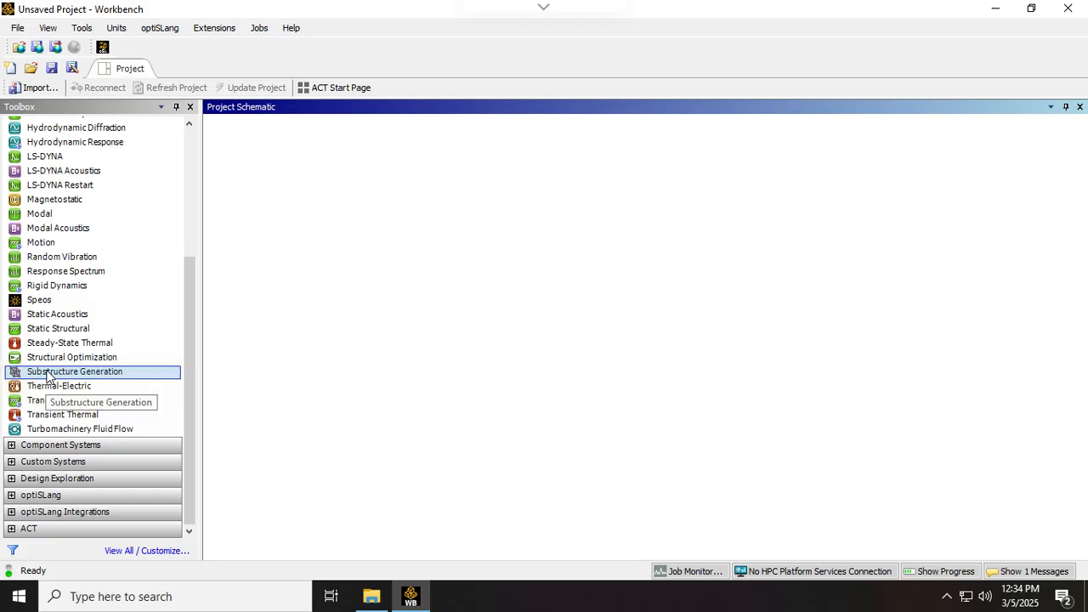
double_click(141, 329)
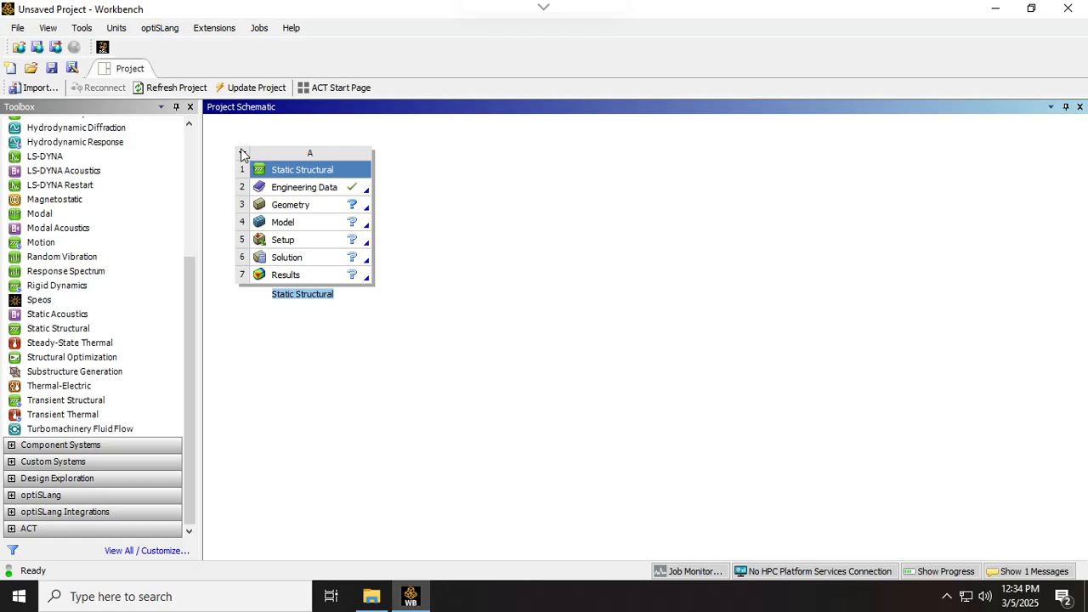
Step: Add Aluminum Alloy from the General Materials source to the system's engineering data and return to the project schematic
click(279, 189)
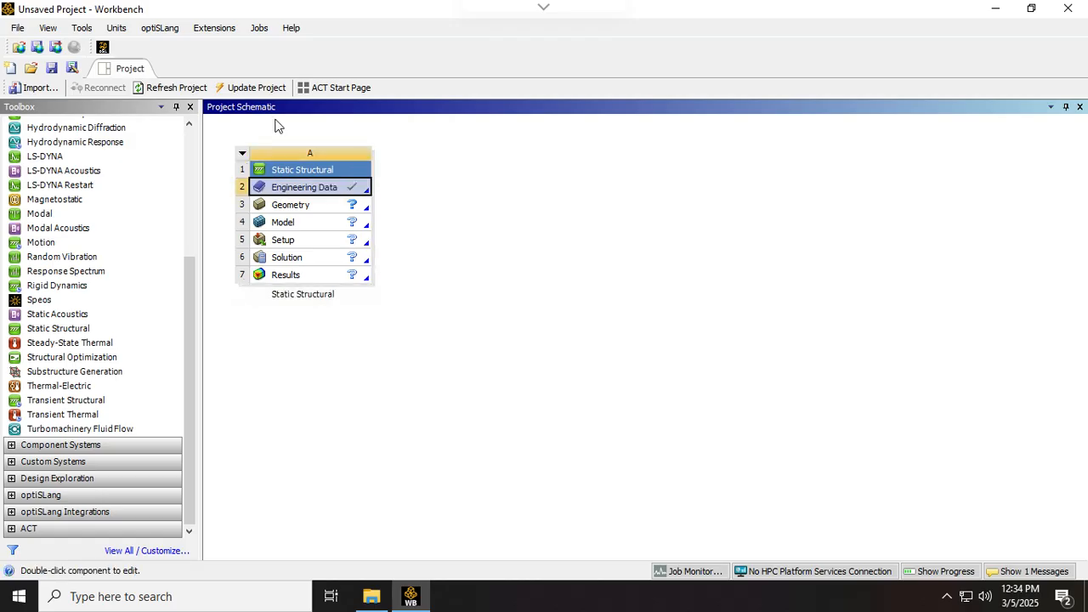
double_click(292, 186)
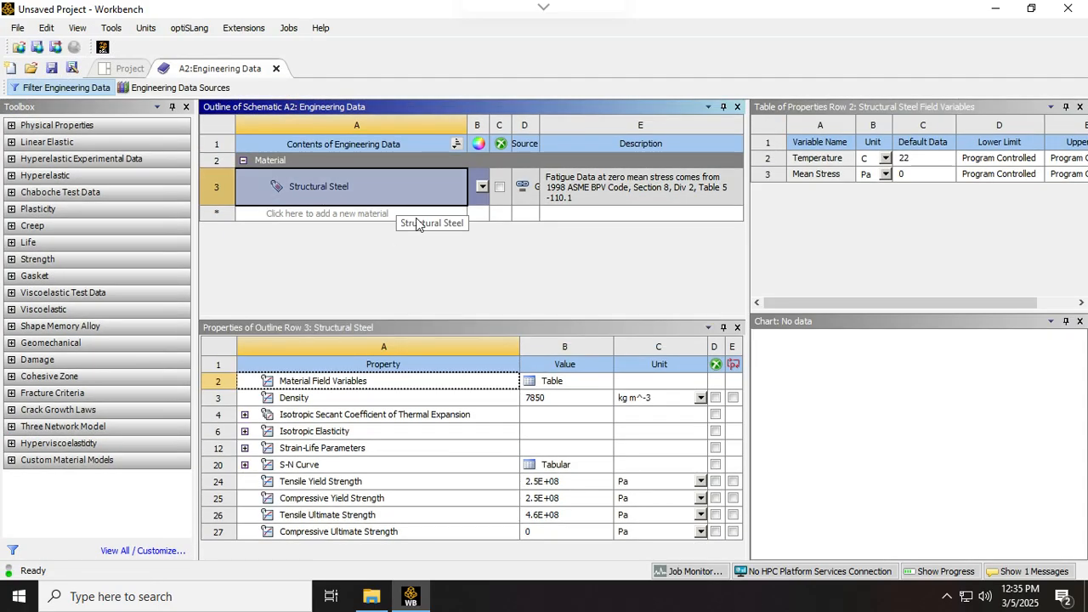
click(178, 88)
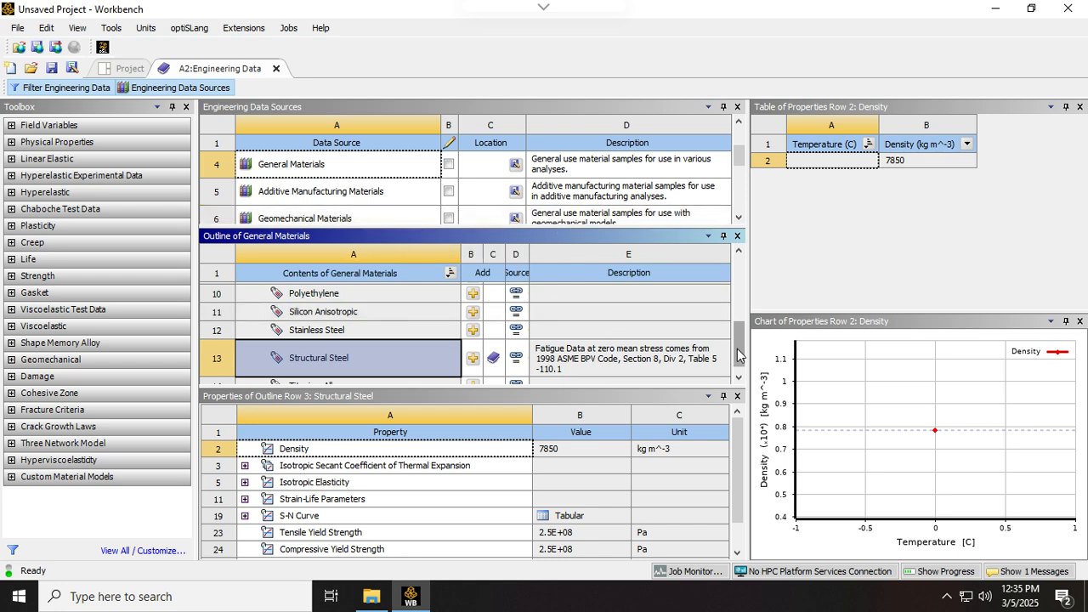
scroll(726, 295, up, 5)
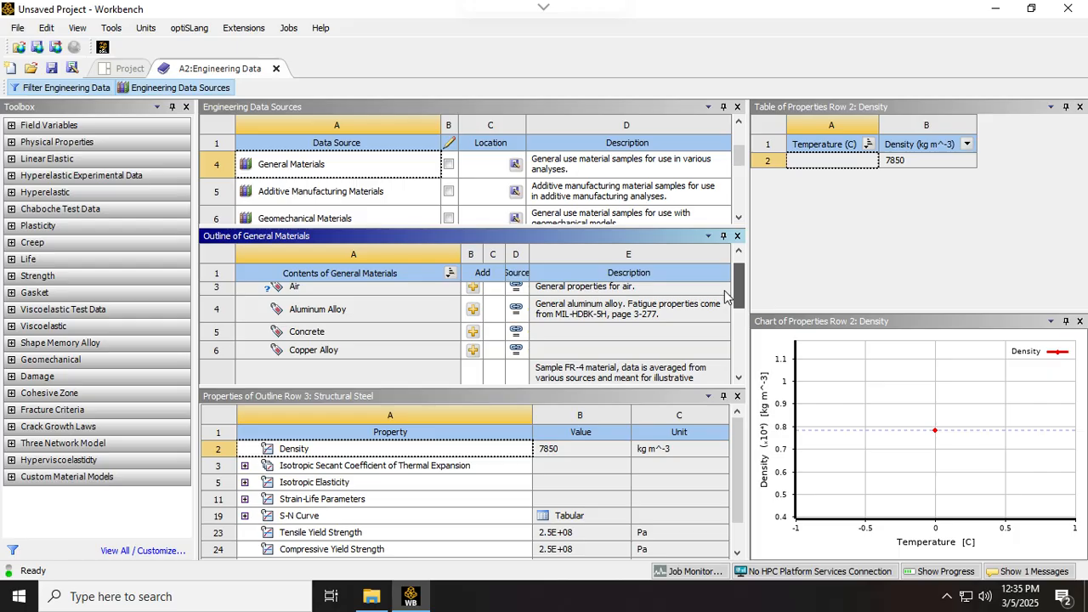
scroll(727, 285, up, 1)
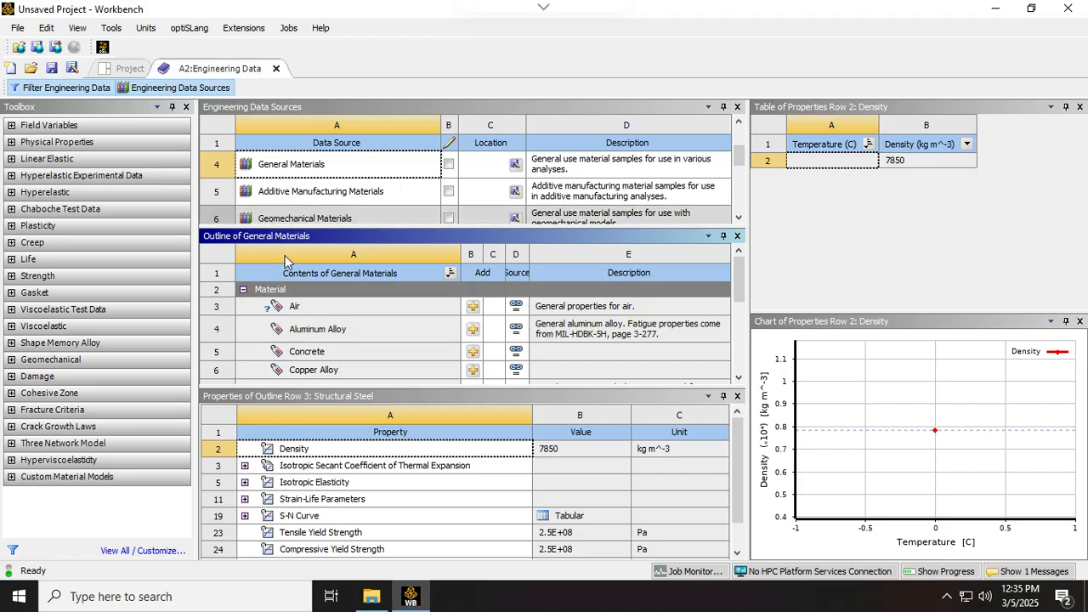
scroll(416, 358, down, 3)
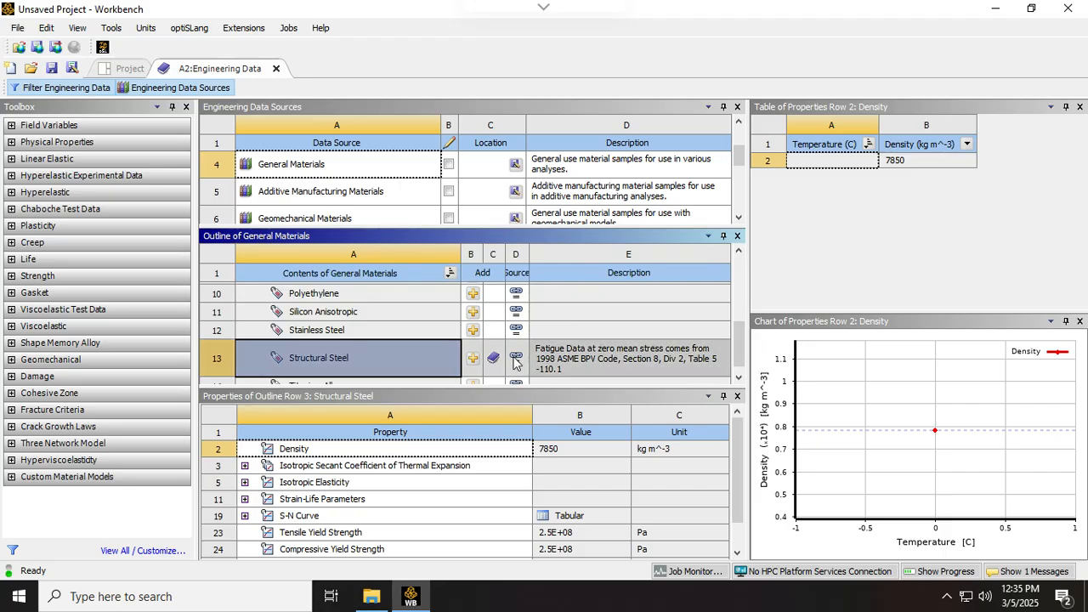
scroll(736, 340, up, 4)
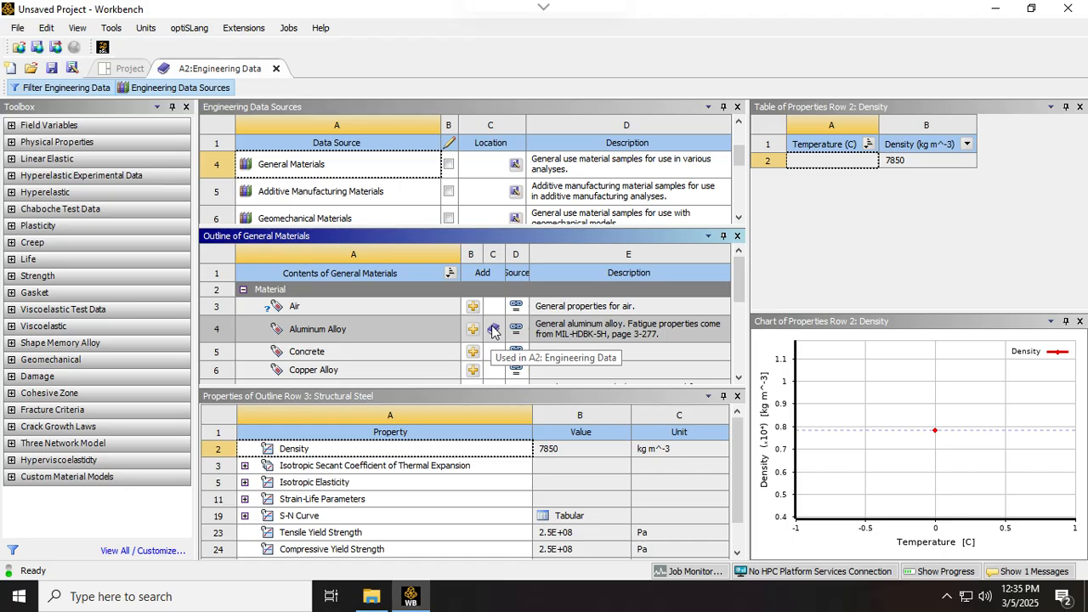
click(277, 69)
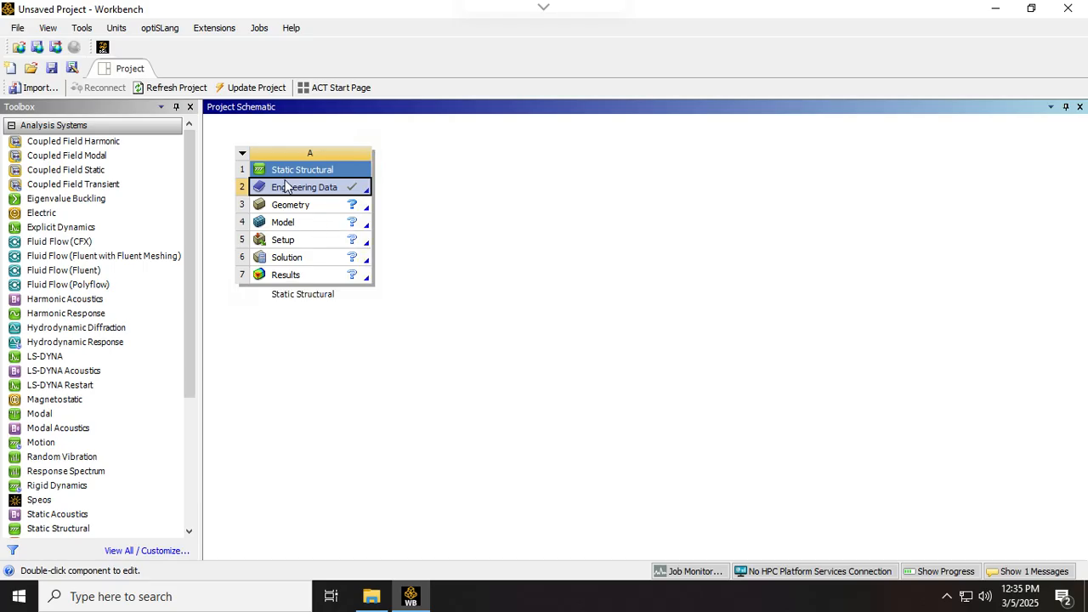
Step: Create a new SpaceClaim geometry for the Static Structural system
double_click(291, 208)
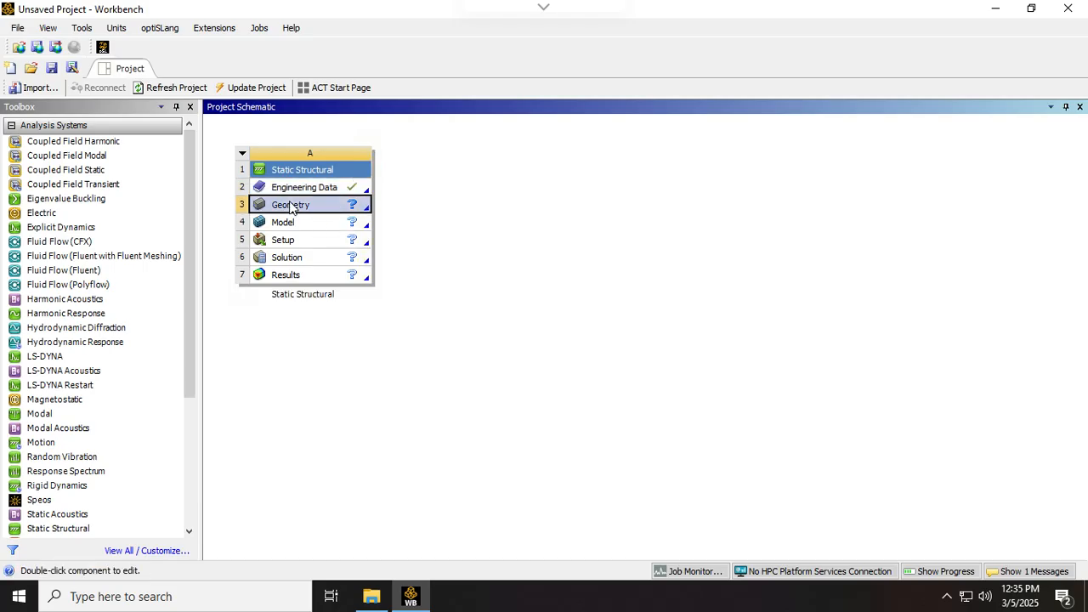
right_click(292, 207)
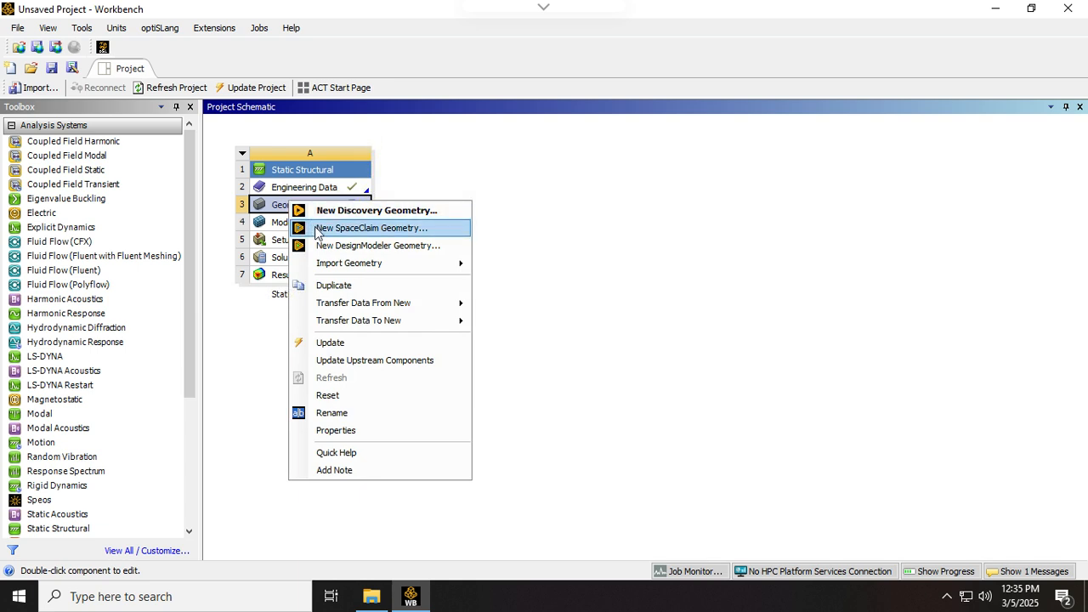
click(371, 228)
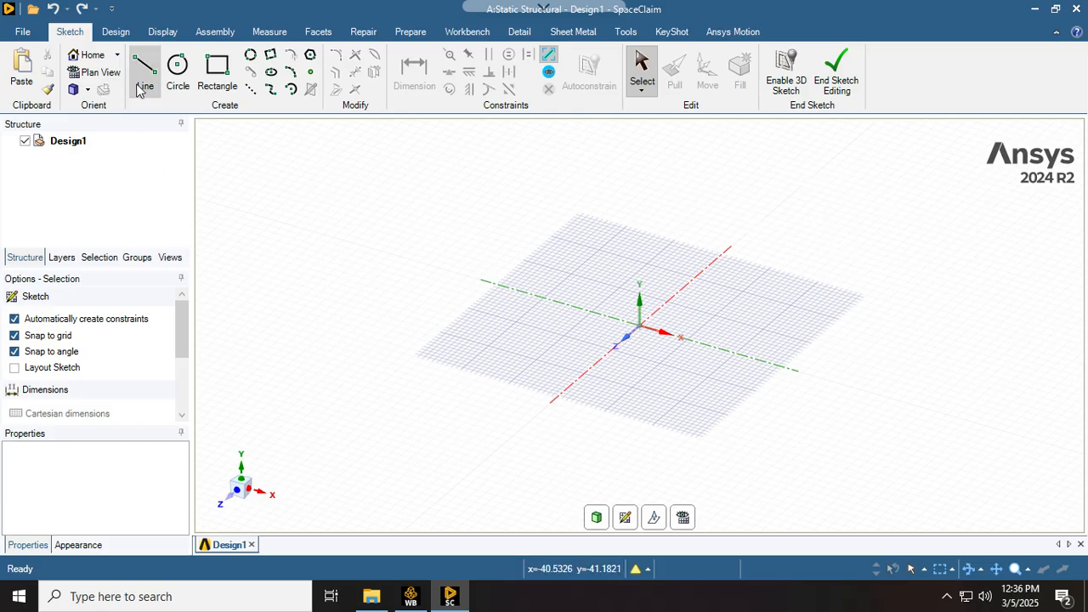
Step: Begin a rectangle with its first corner at the sketch origin
click(226, 75)
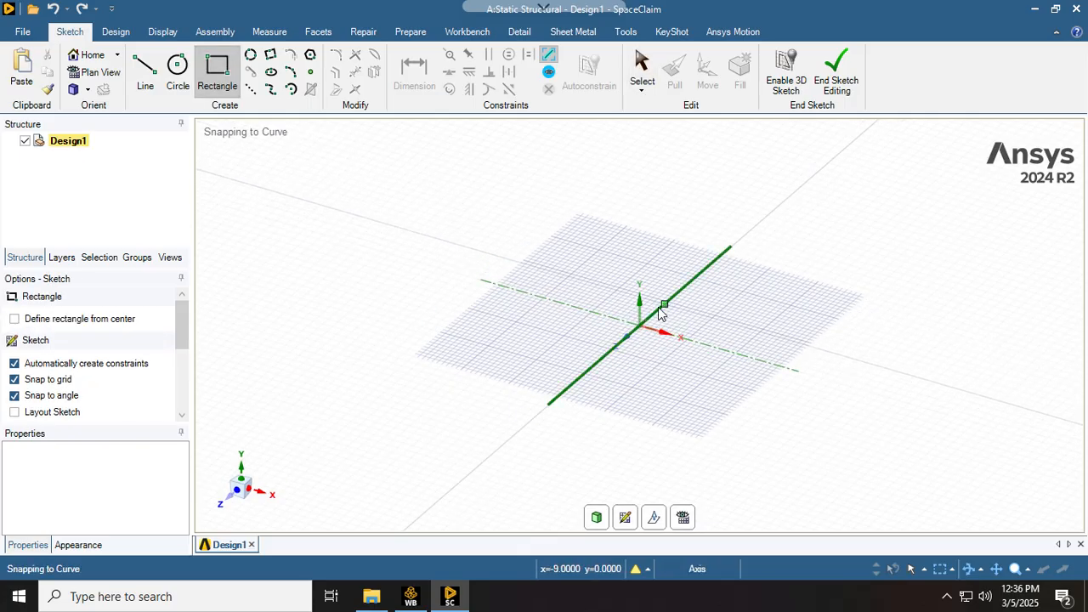
click(642, 329)
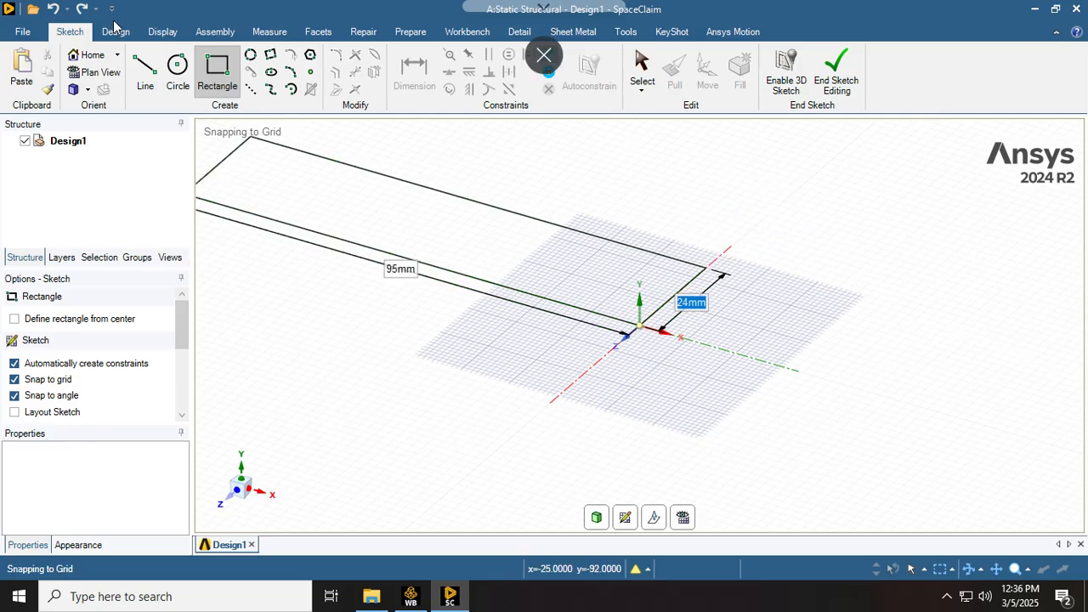
click(23, 31)
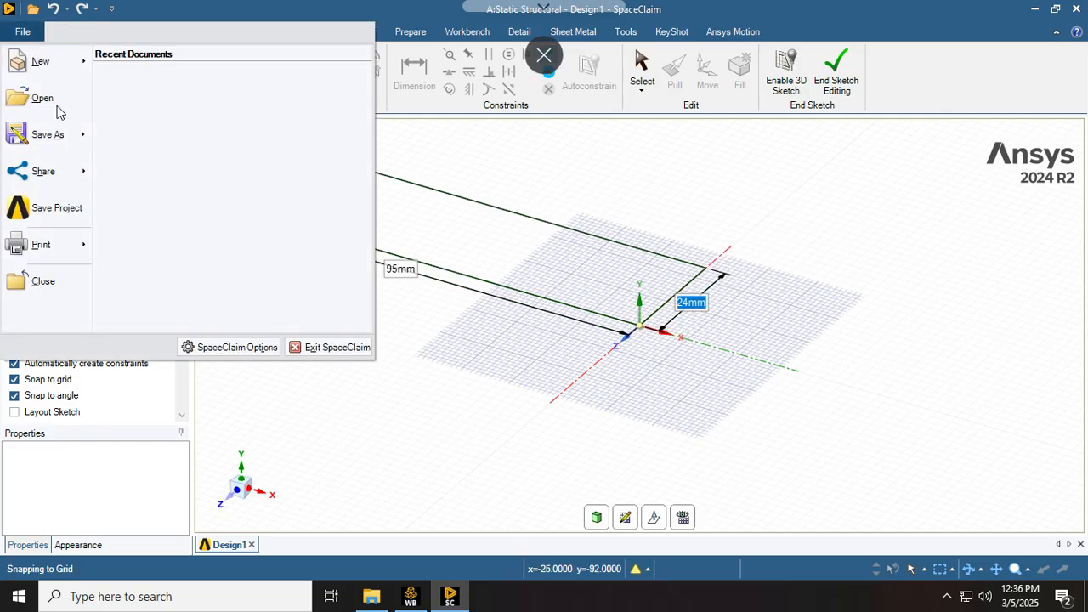
click(255, 347)
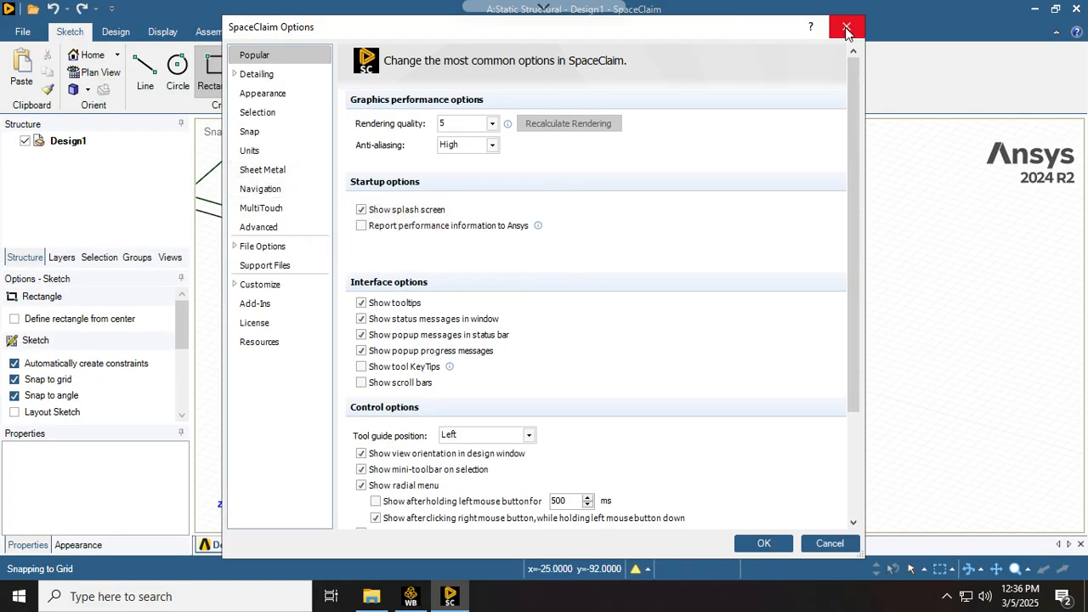
click(847, 31)
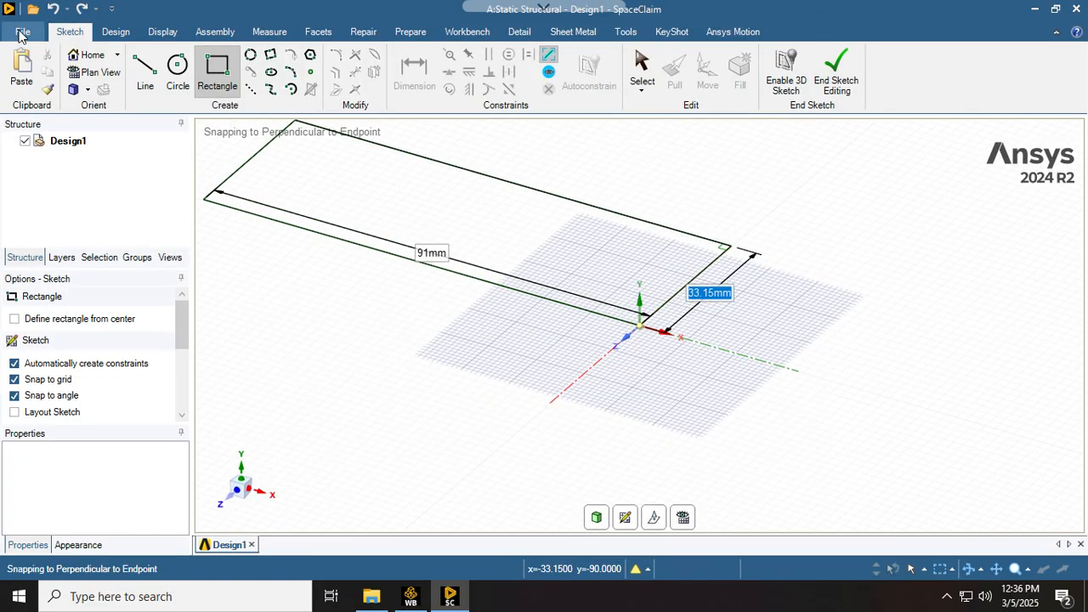
Step: Change this document's units to Imperial with lengths in inches
click(21, 34)
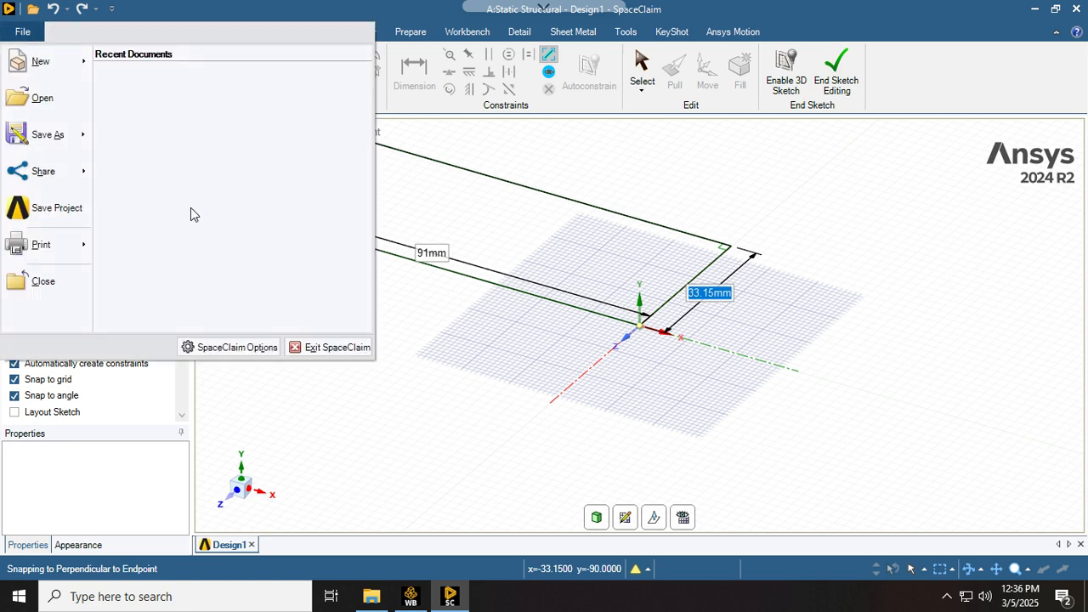
click(242, 346)
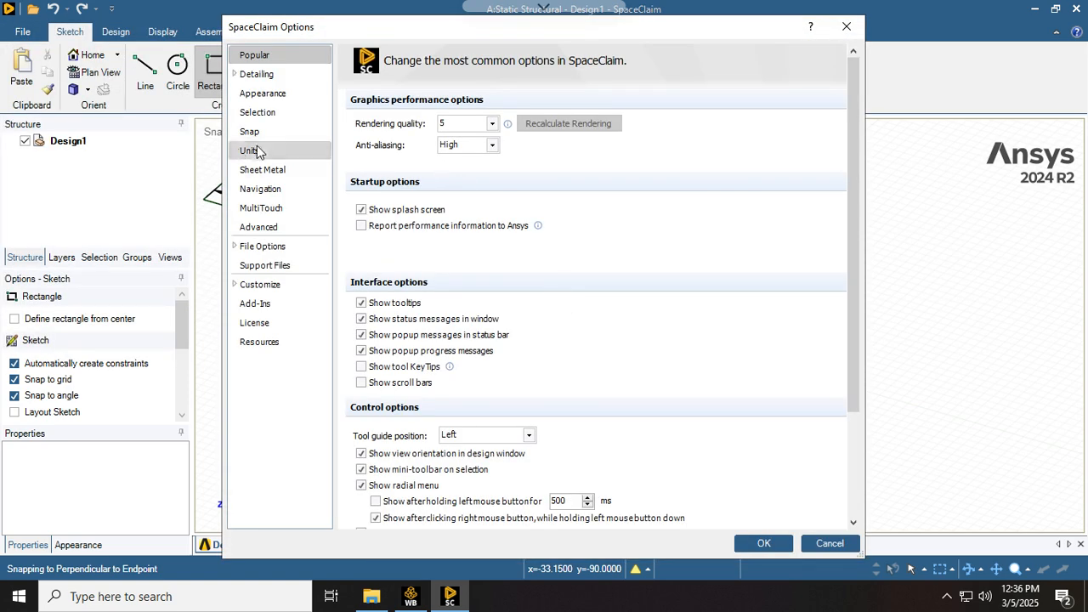
click(248, 153)
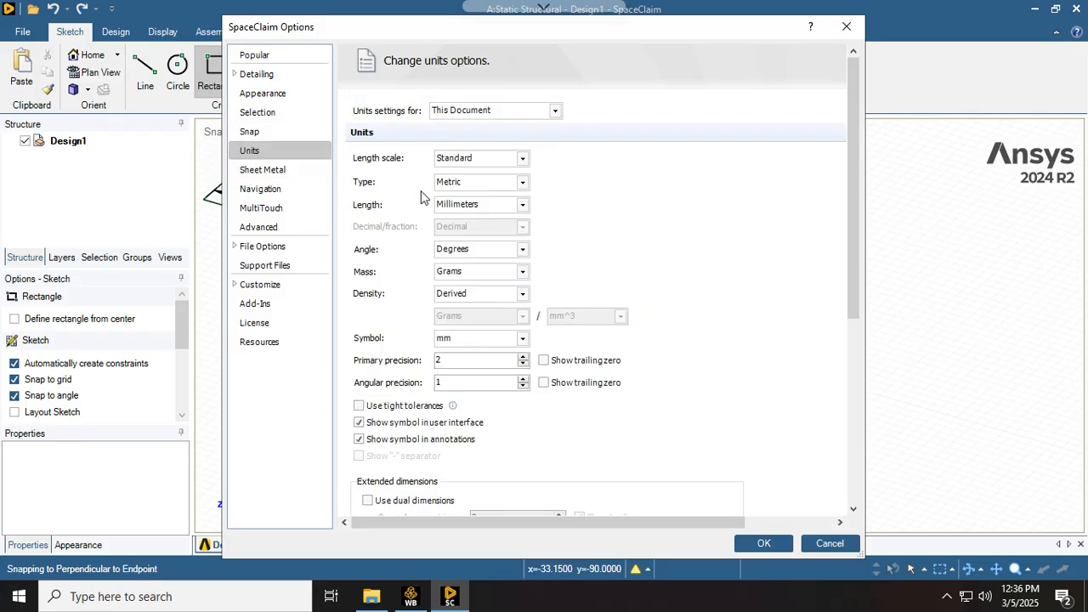
click(491, 182)
click(481, 198)
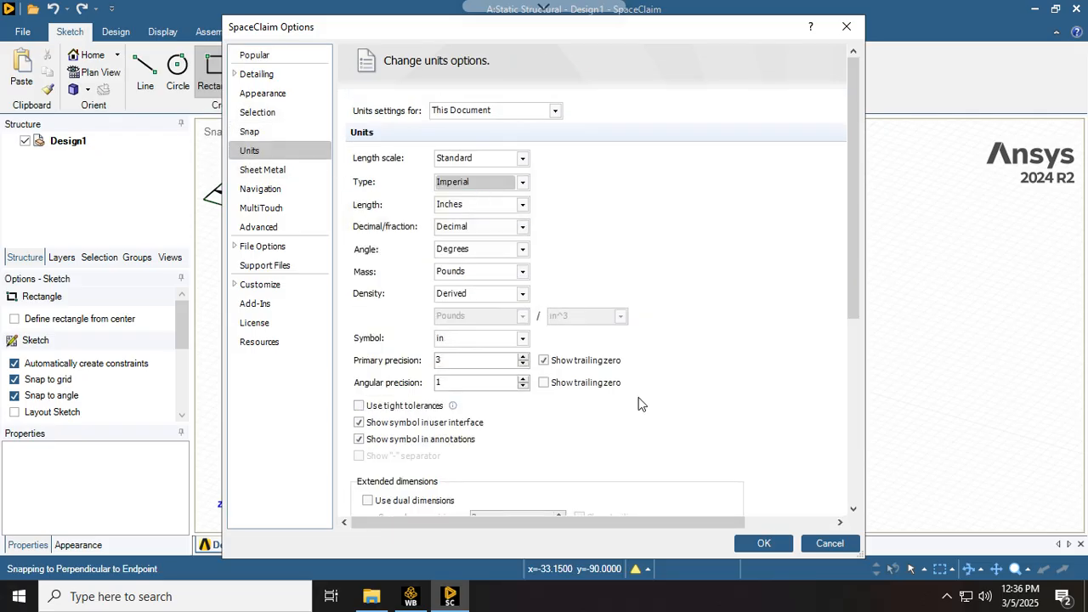
click(765, 544)
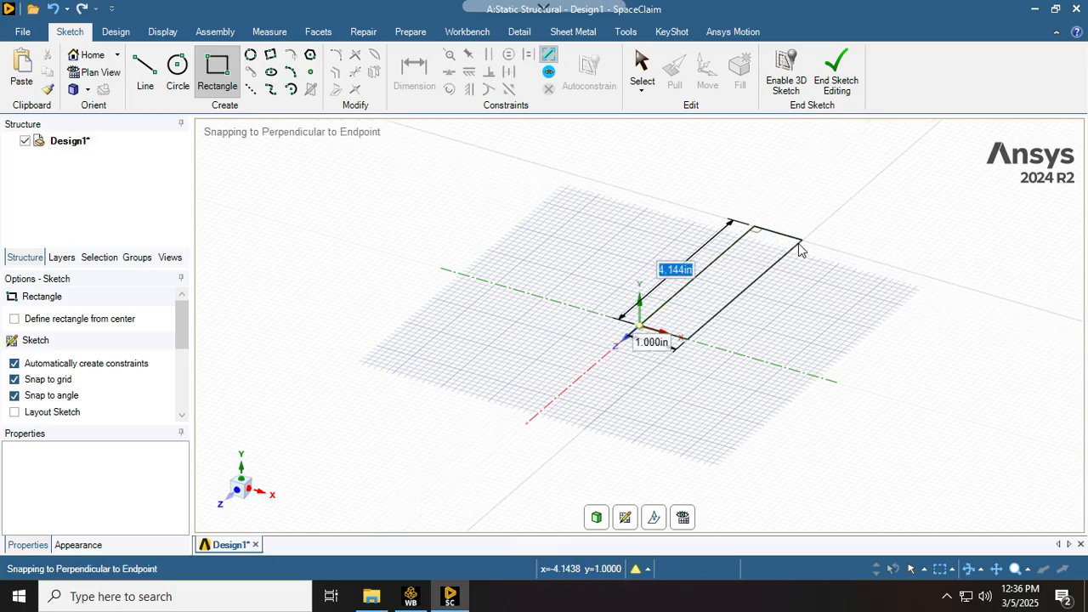
Step: Complete the rectangle from the origin with a width of 2.5 in and a length of 10 in along the X axis
text(2.5)
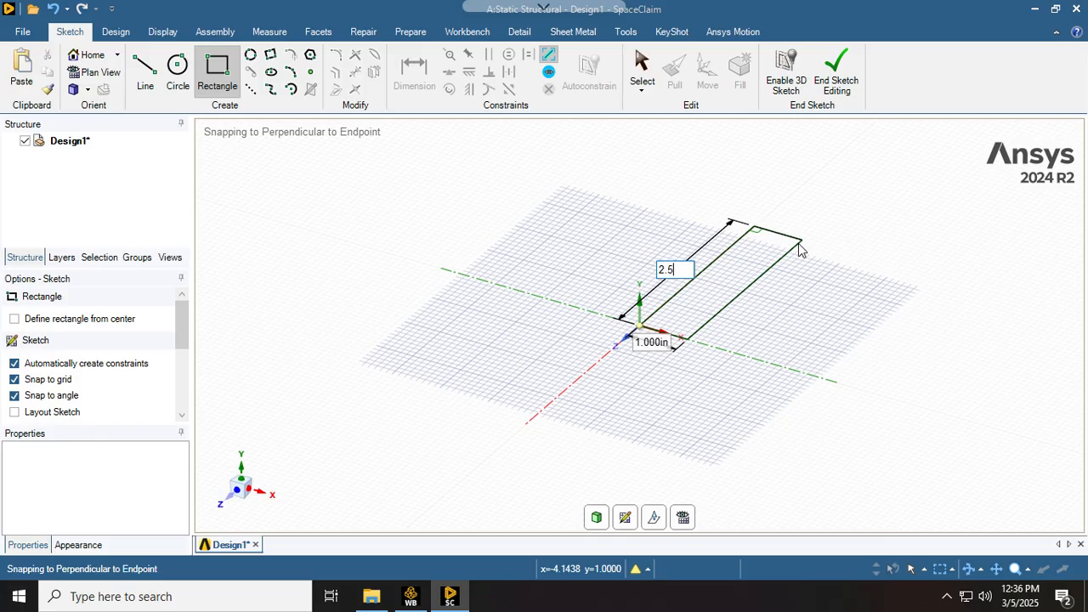
key(Tab)
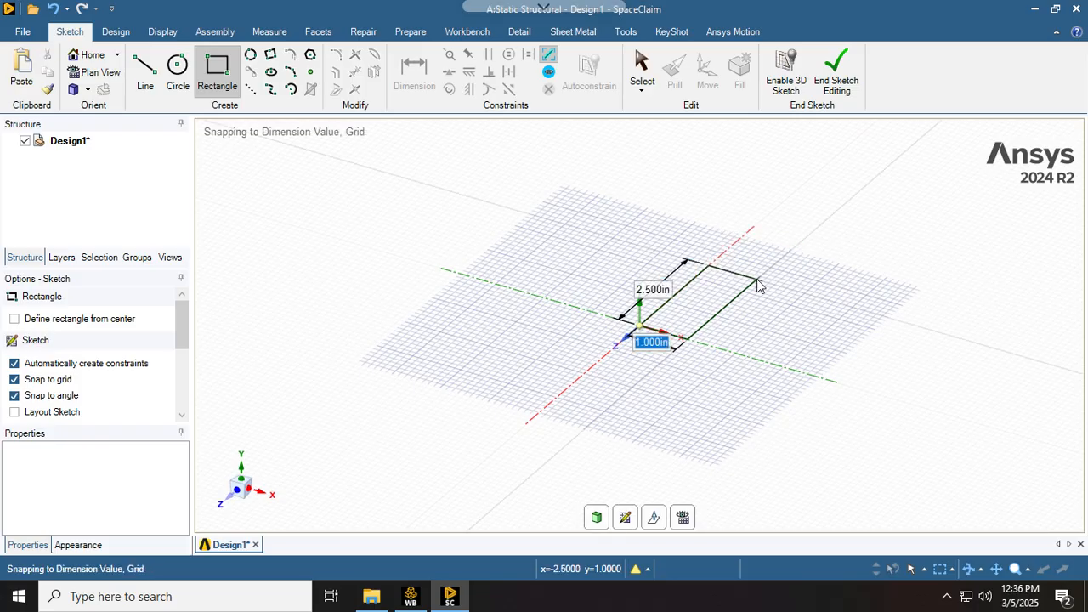
text(10)
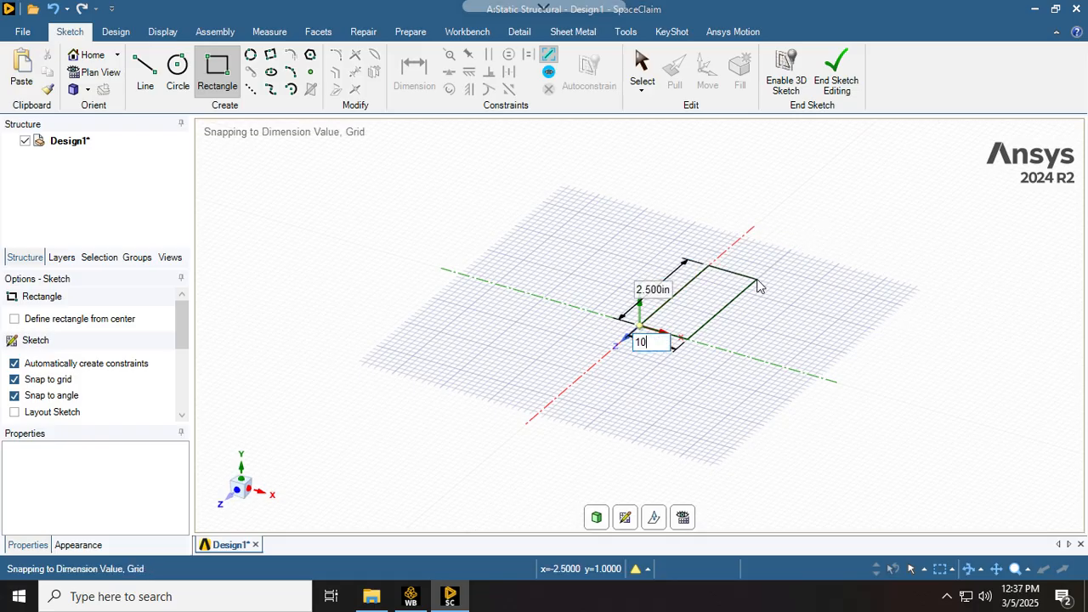
key(Return)
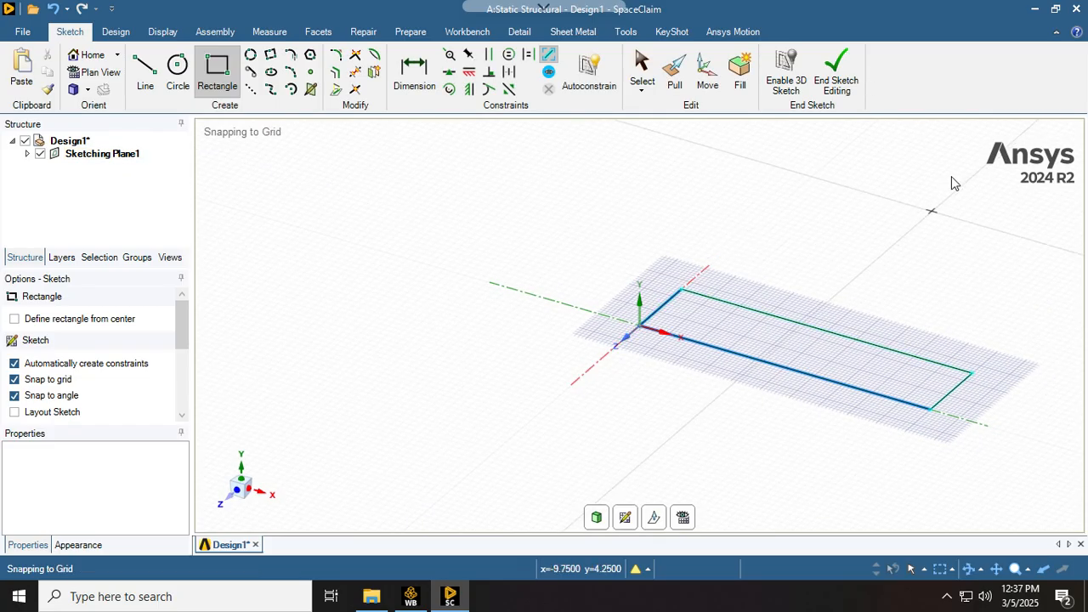
Step: Sketch two 0.5 in diameter circles inside the rectangle, one near each short end
click(176, 74)
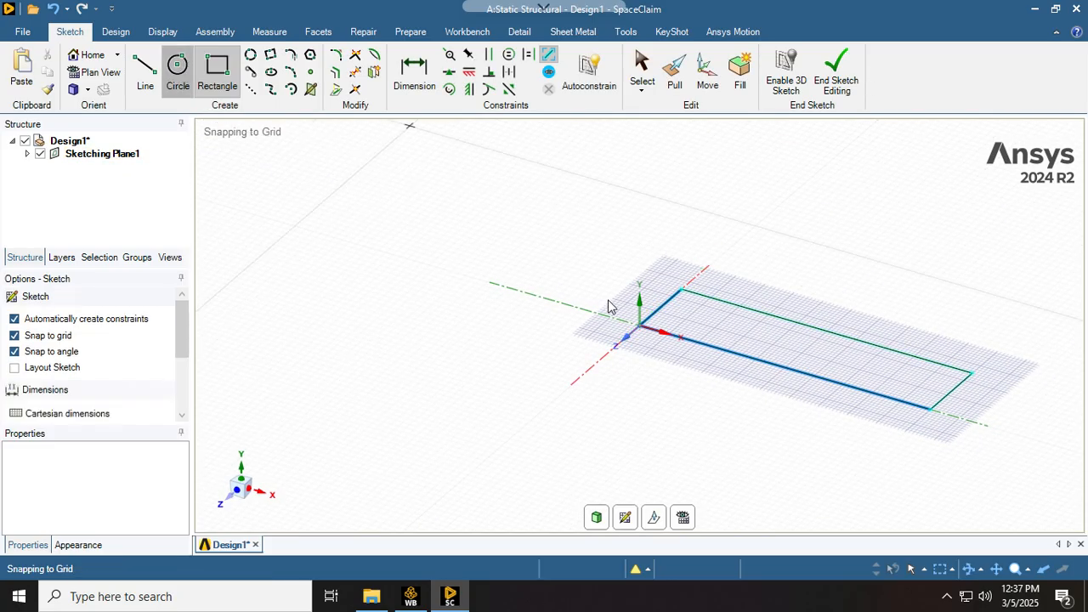
click(680, 313)
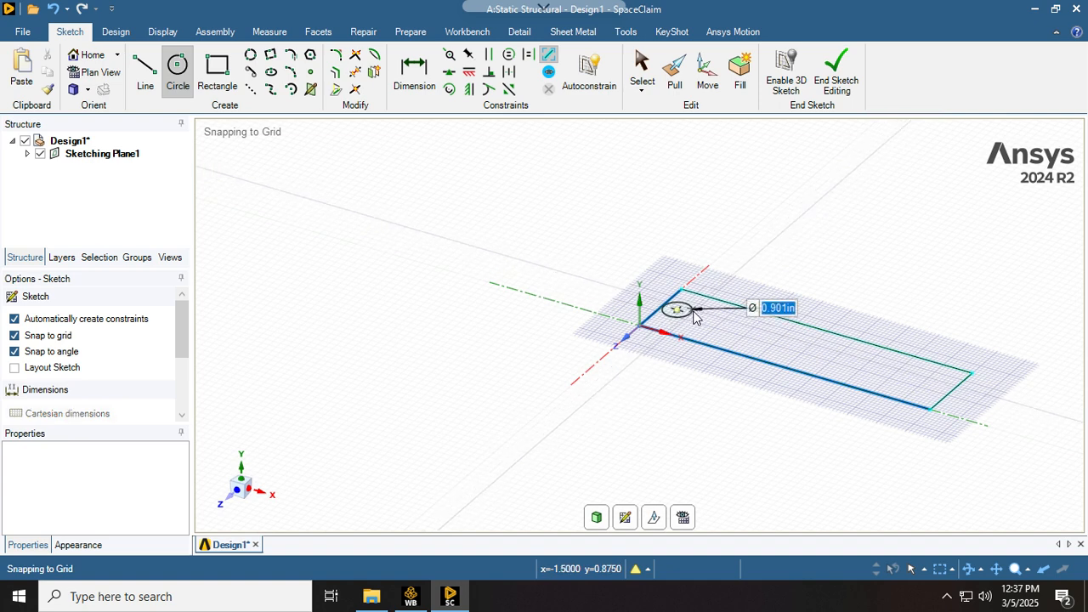
key(BackSpace)
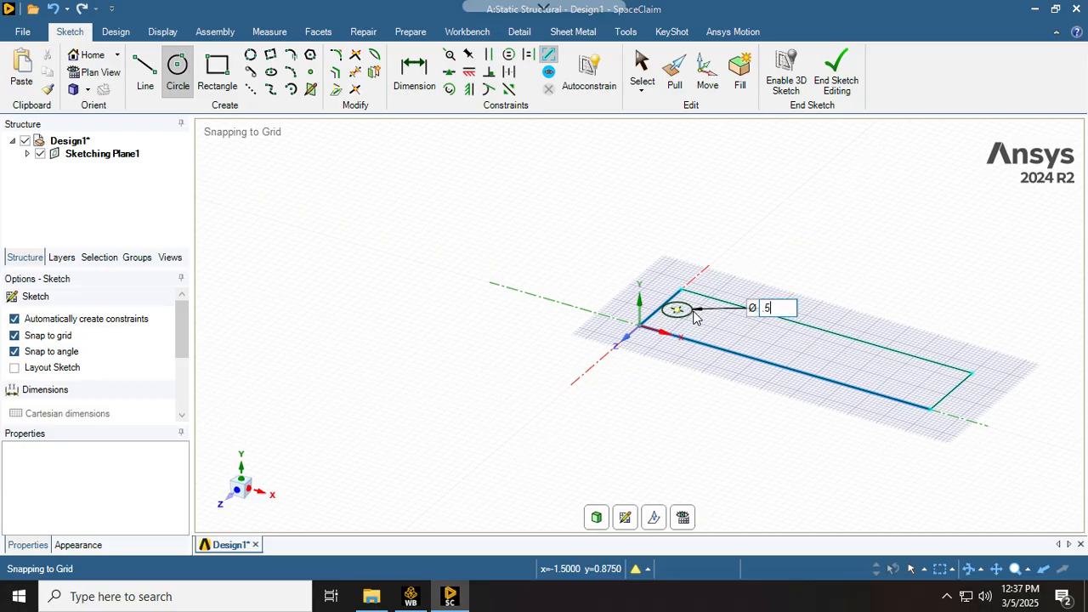
text(.5)
key(Return)
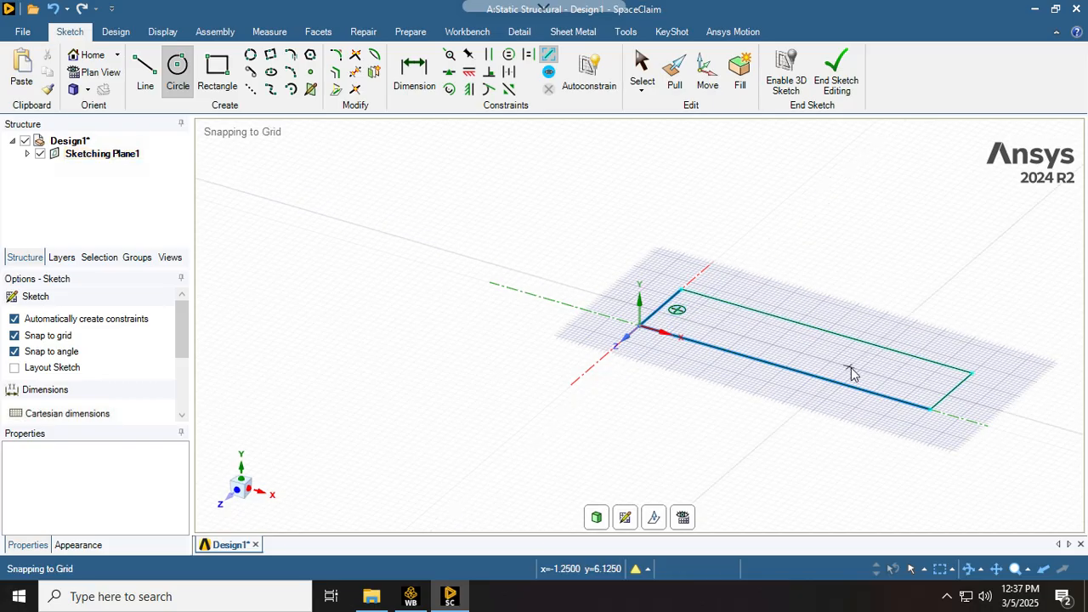
click(934, 383)
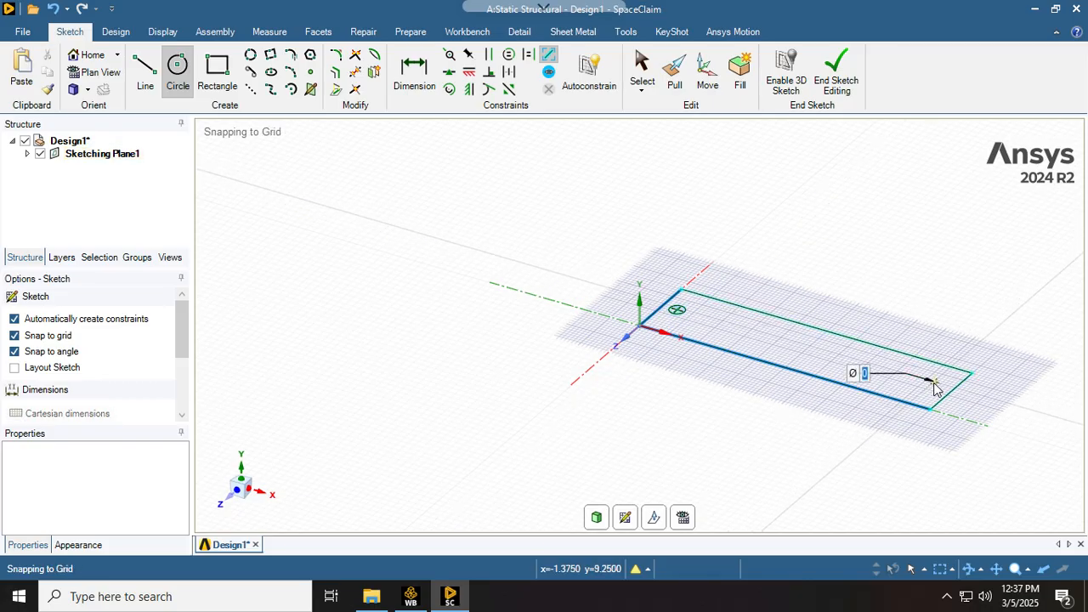
click(932, 385)
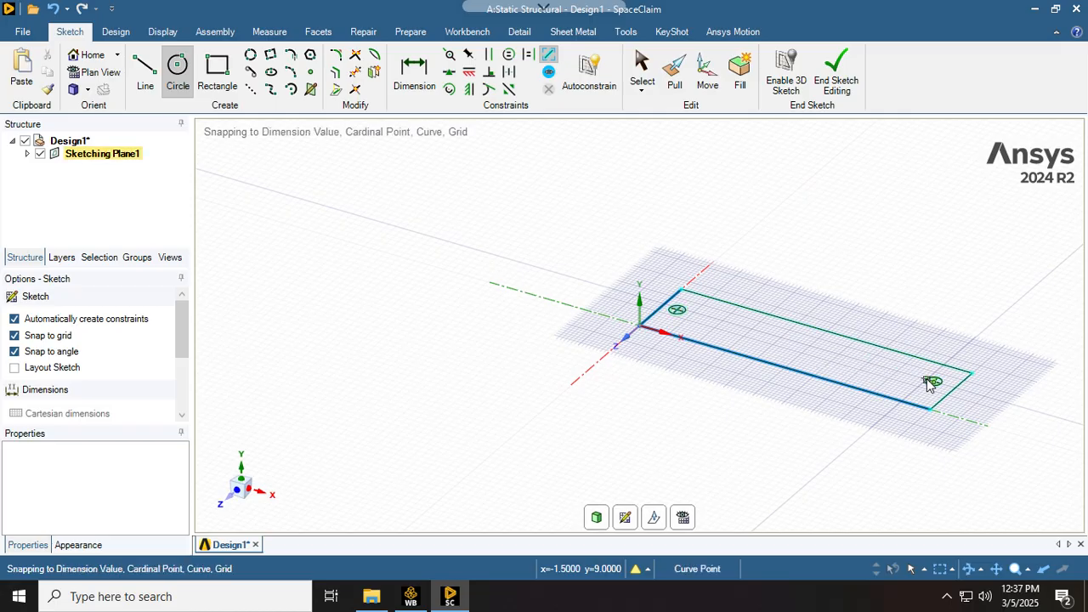
Step: Dimension the center of the circle nearest the origin from the long edge on the X axis and set the distance to 1.25 in
right_click(526, 224)
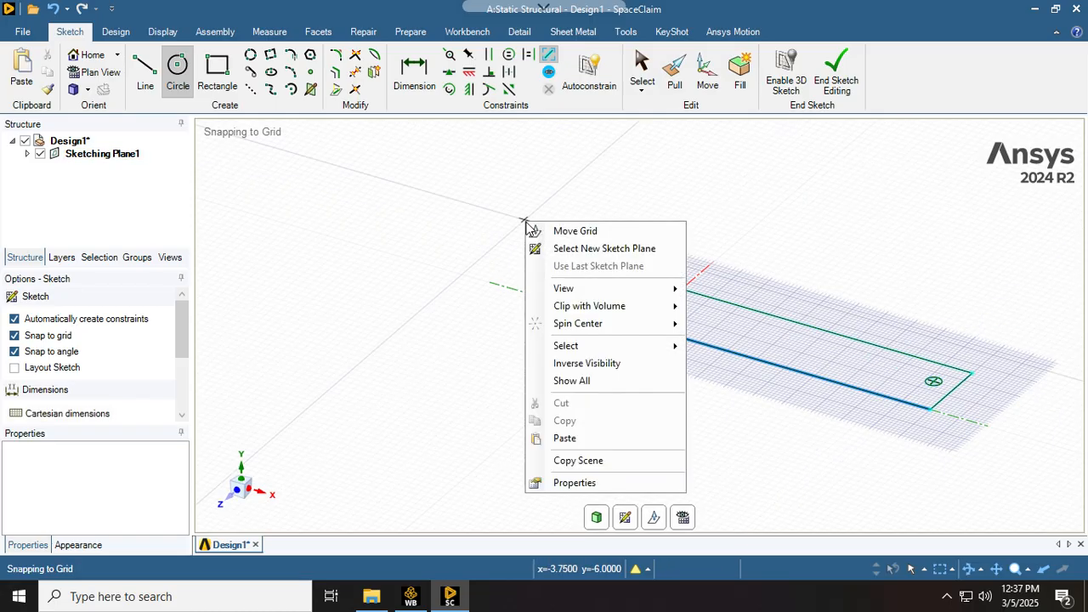
mouse_move(606, 350)
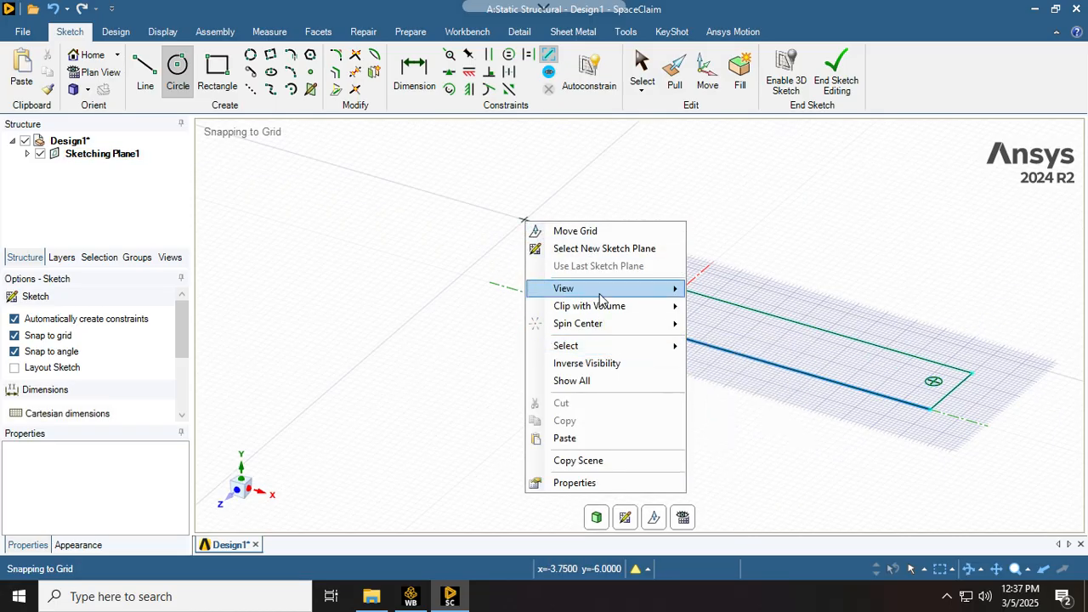
mouse_move(600, 289)
click(738, 326)
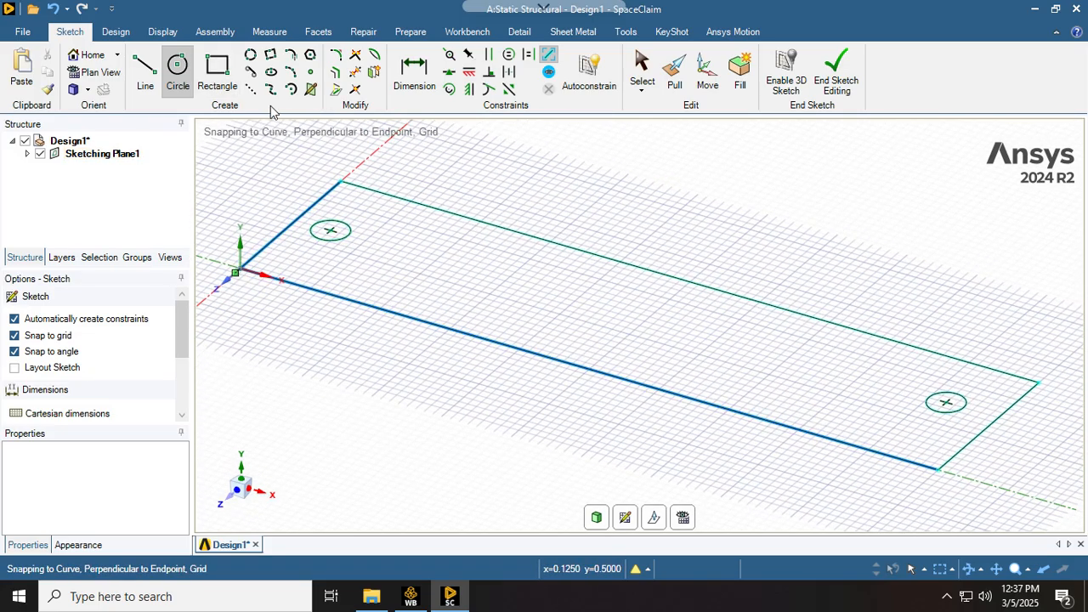
click(414, 72)
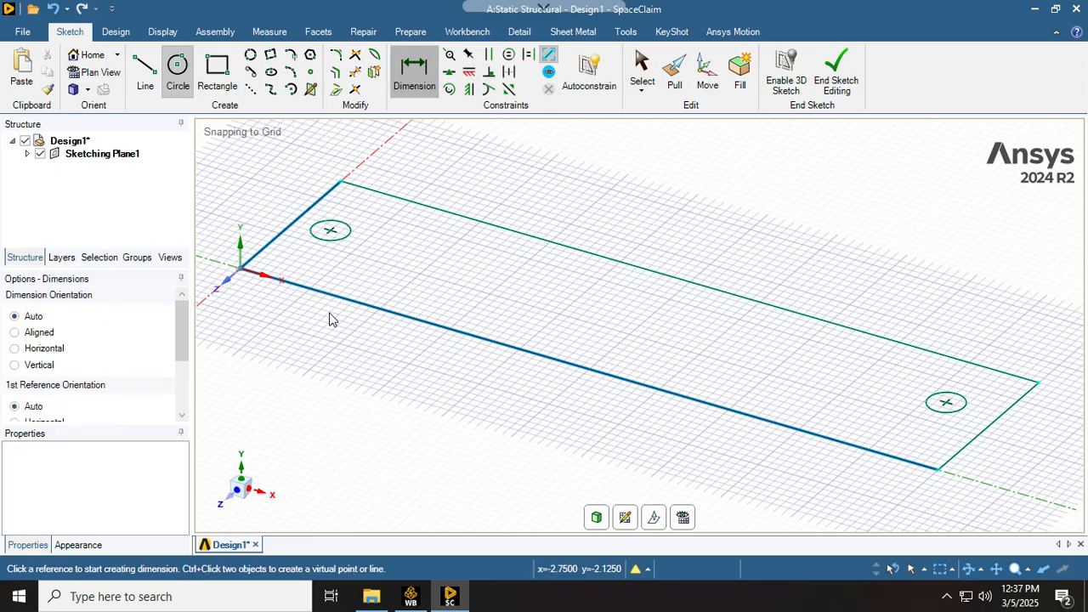
click(331, 235)
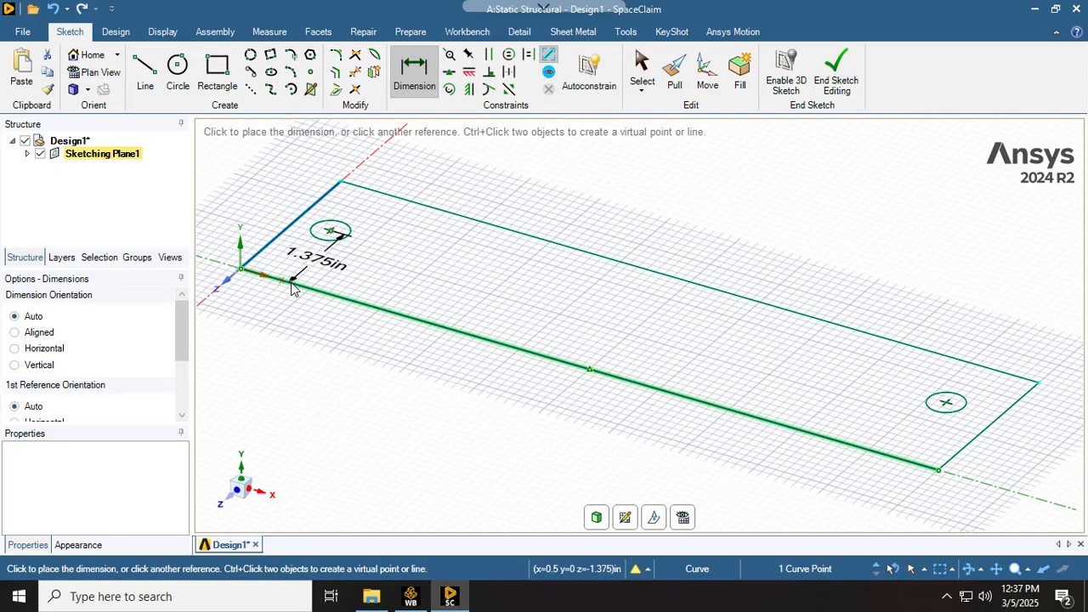
click(291, 289)
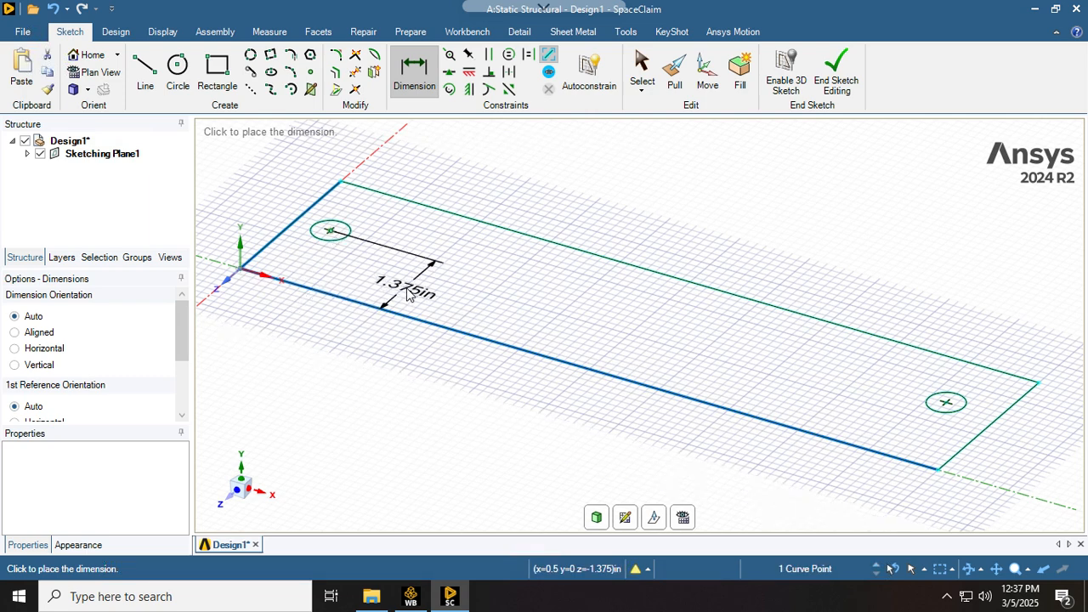
click(409, 294)
key(Escape)
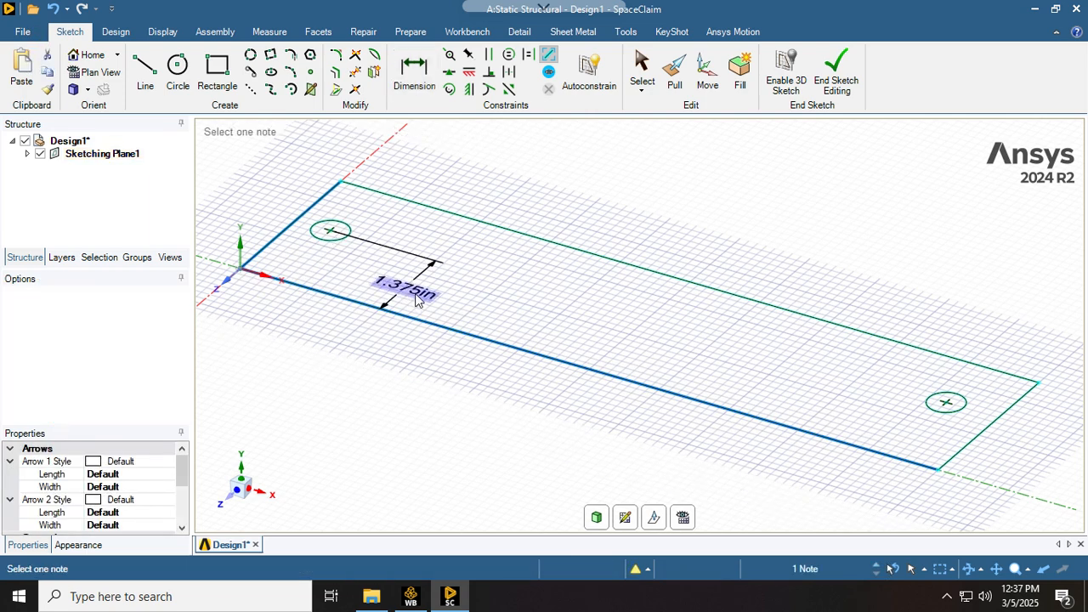
text(1.)
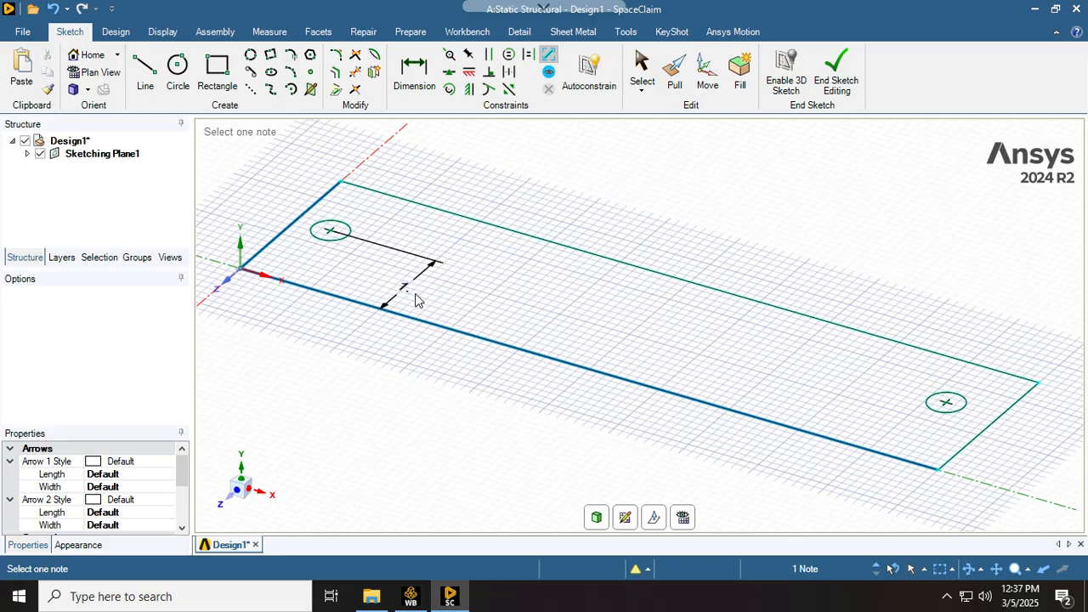
text(25)
key(Return)
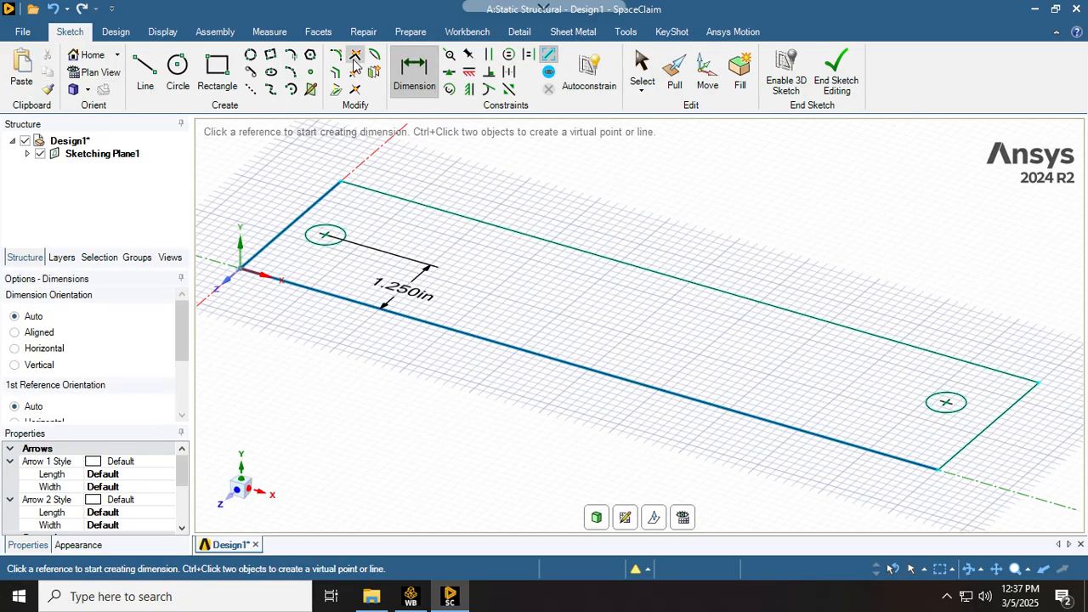
Step: Dimension the far-end circle's center from the same long edge and set the distance to 1.25 in
click(946, 404)
click(898, 462)
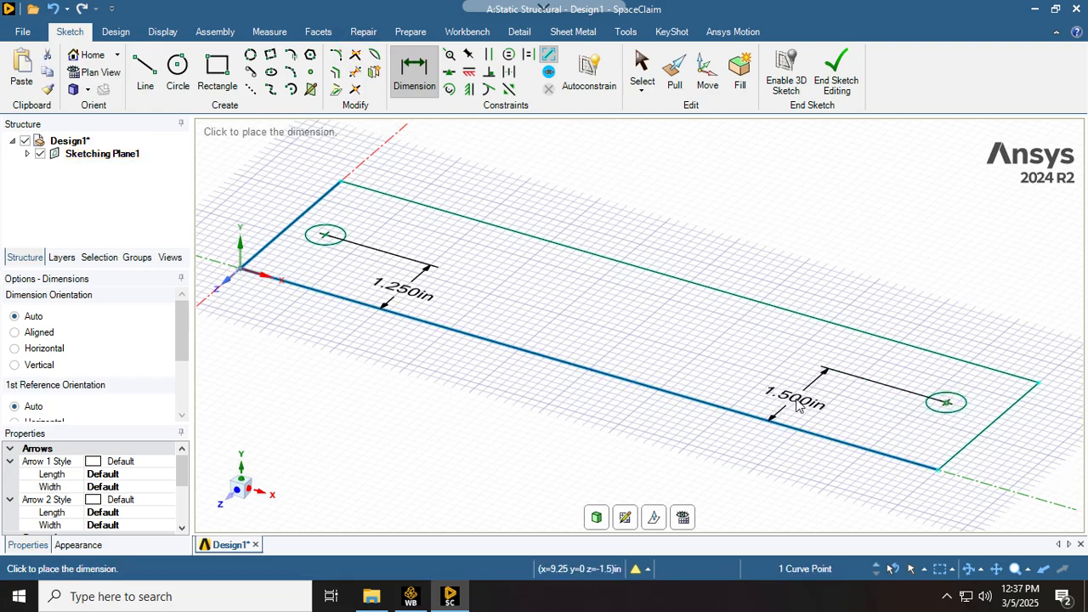
click(797, 405)
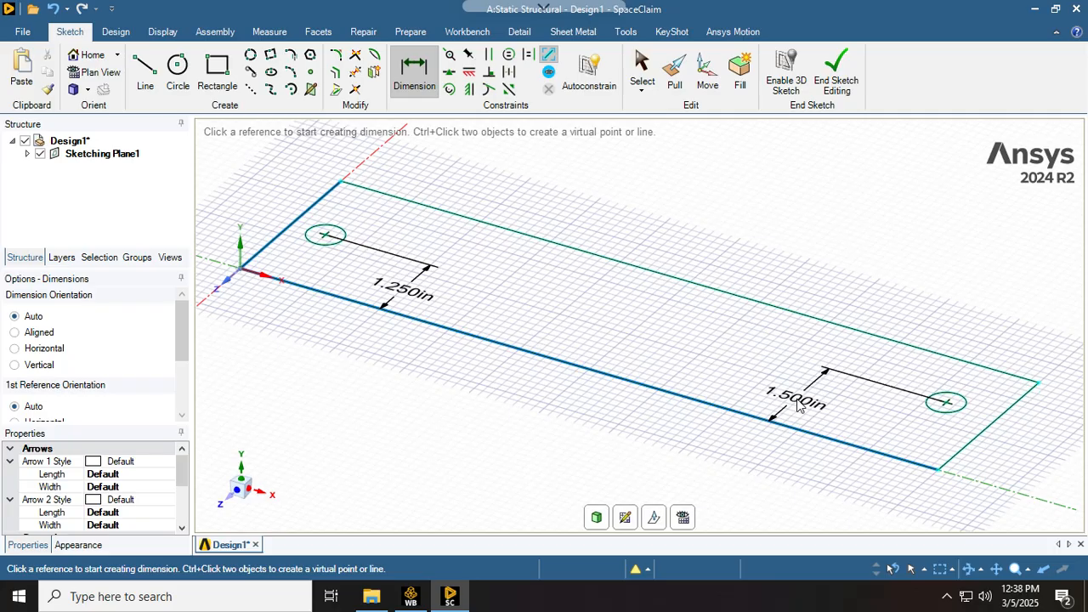
double_click(797, 402)
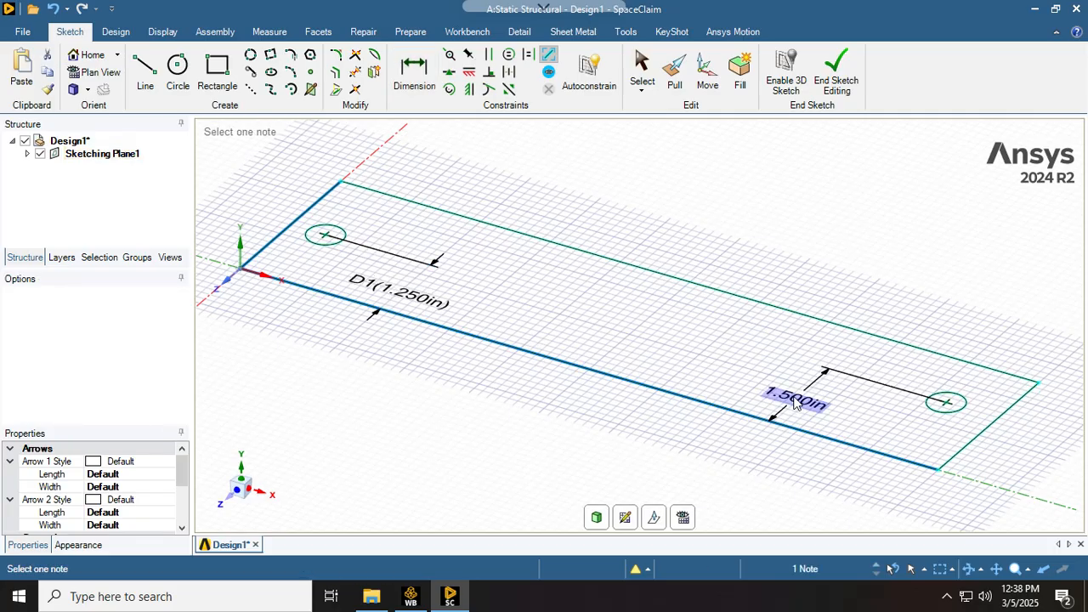
text(1.25)
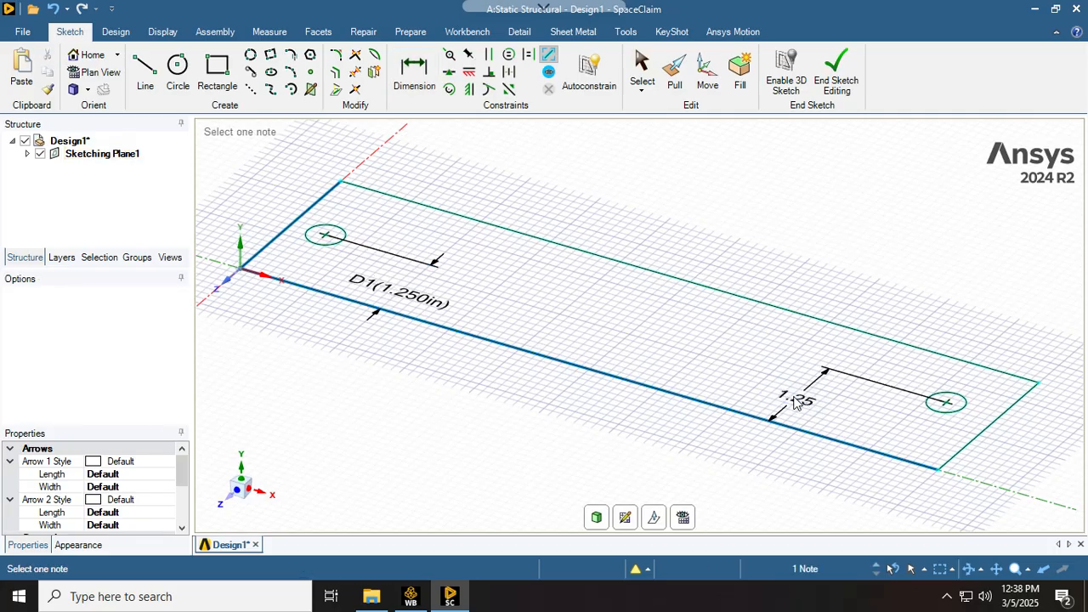
key(Return)
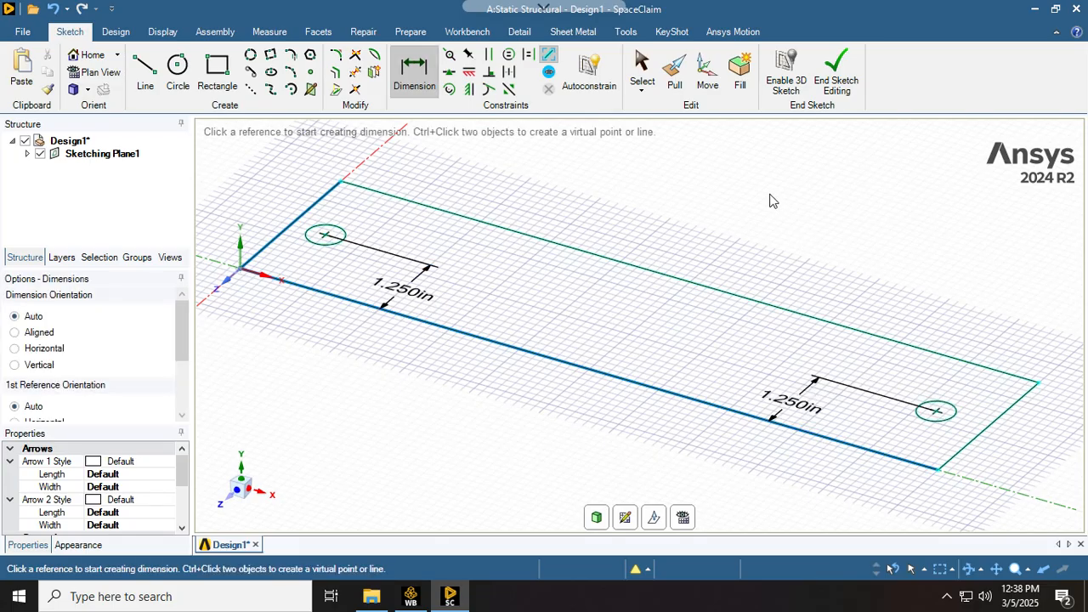
Step: Sketch a 0.7 in diameter circle near the middle of the plate, checking its diameter in dimensions.png
click(177, 68)
click(569, 304)
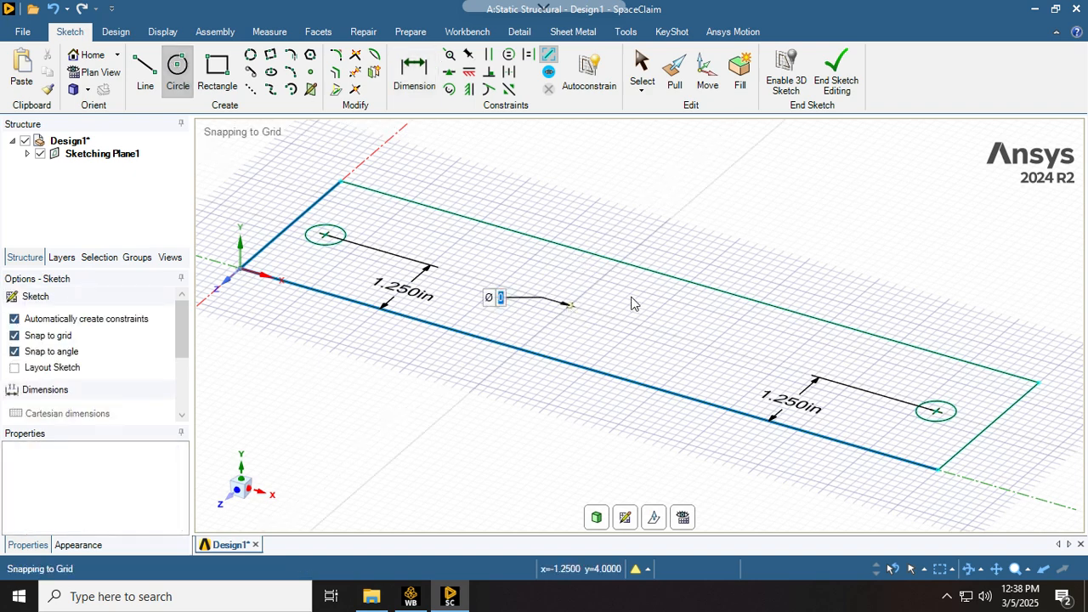
key(BackSpace)
text(7)
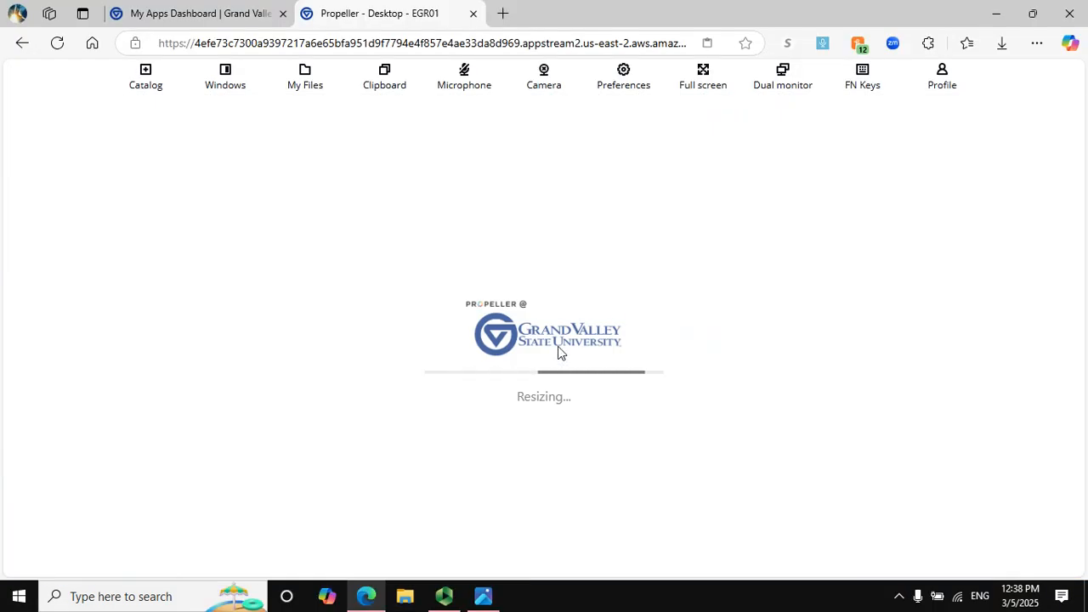
click(483, 596)
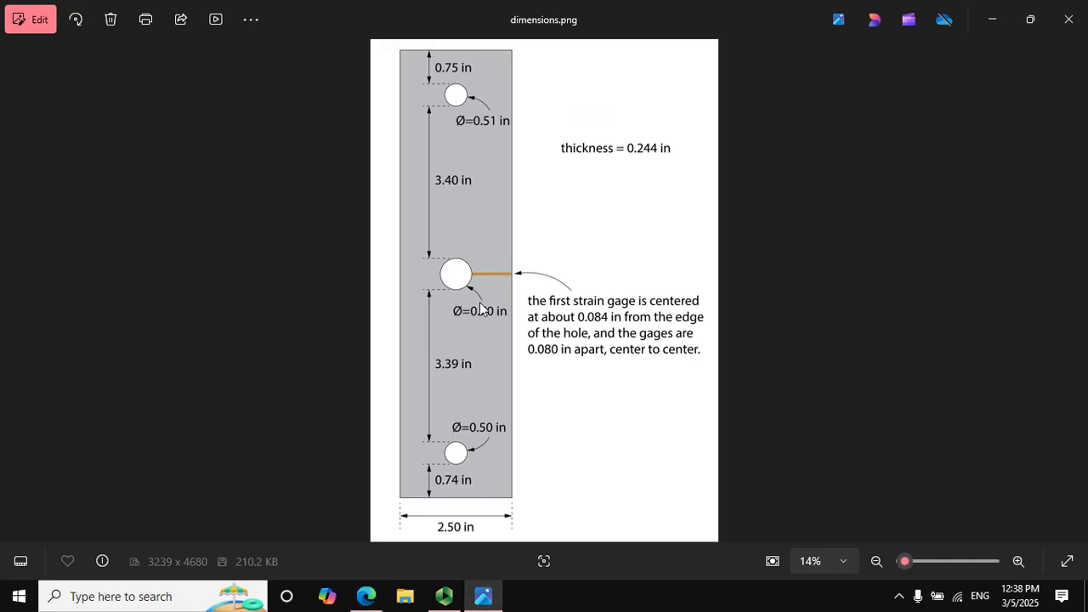
click(366, 597)
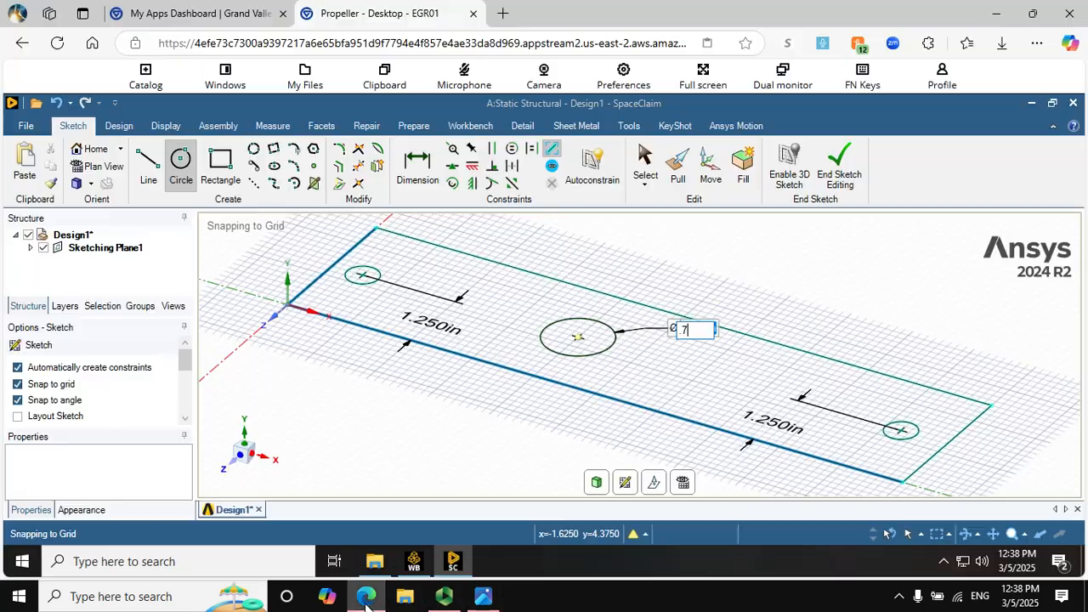
key(Return)
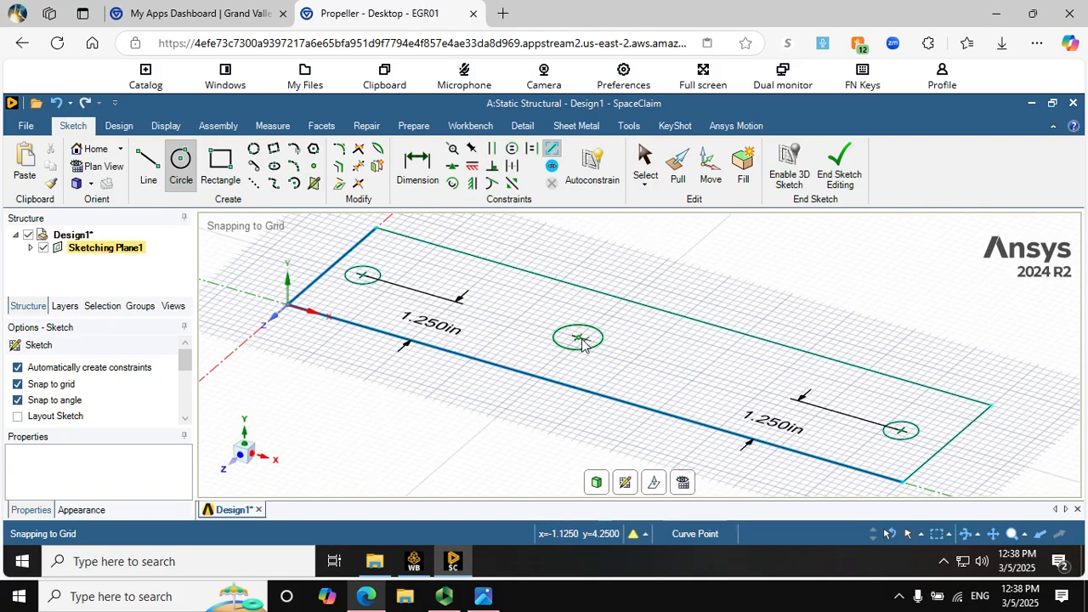
click(579, 340)
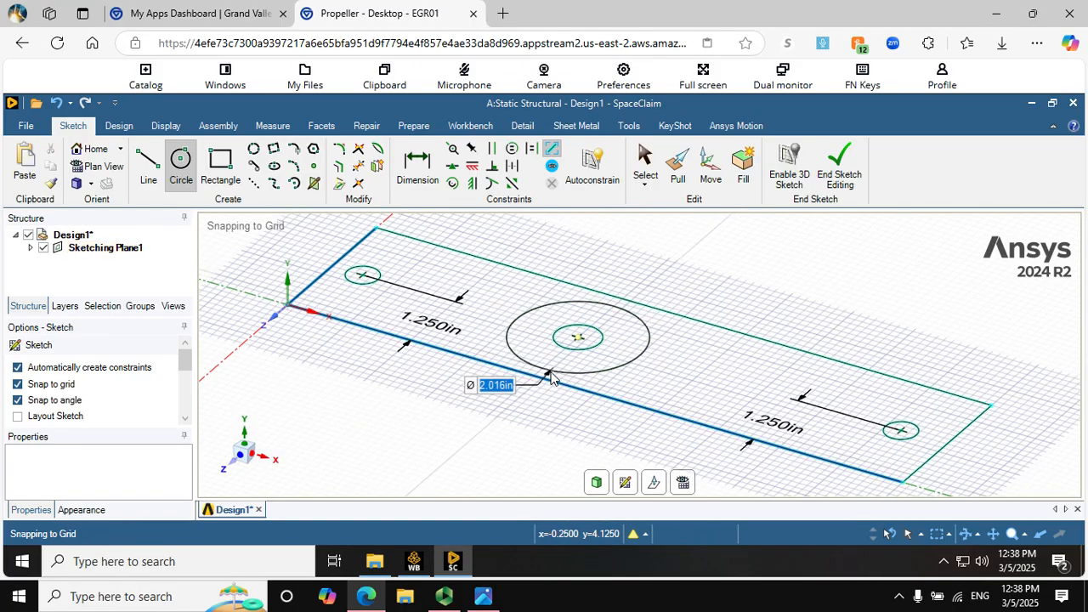
key(Escape)
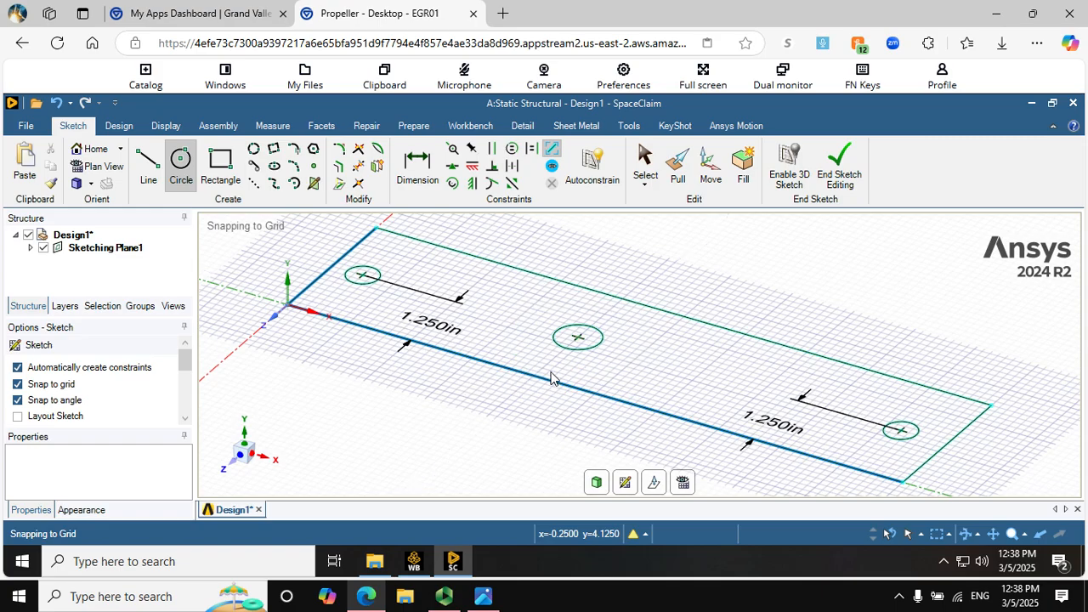
Step: Dimension the distance from the middle circle's center to the long edge on the X axis
click(409, 162)
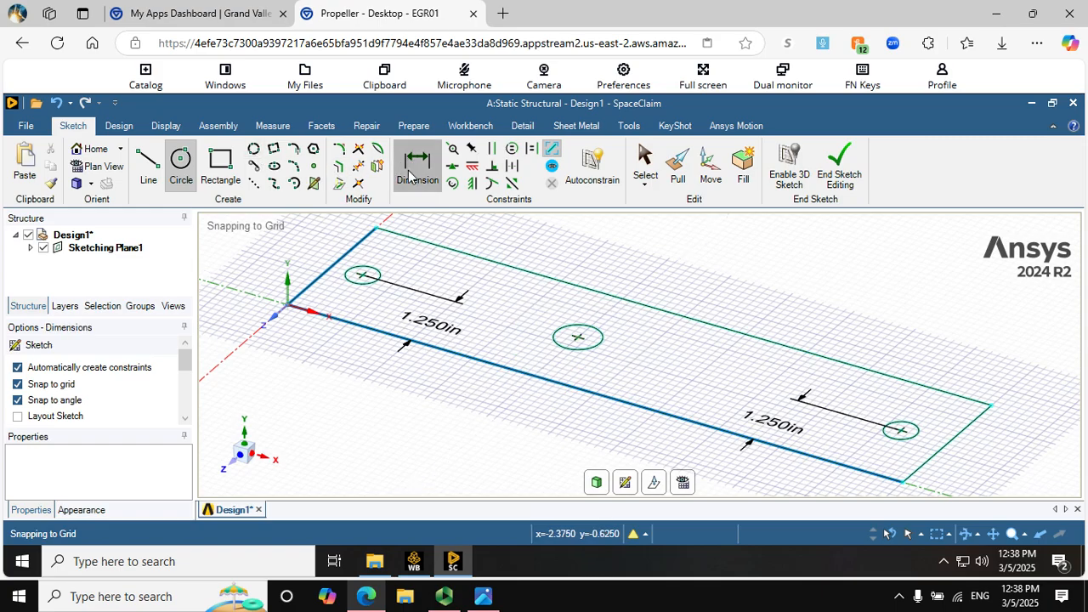
click(578, 337)
click(540, 380)
click(518, 397)
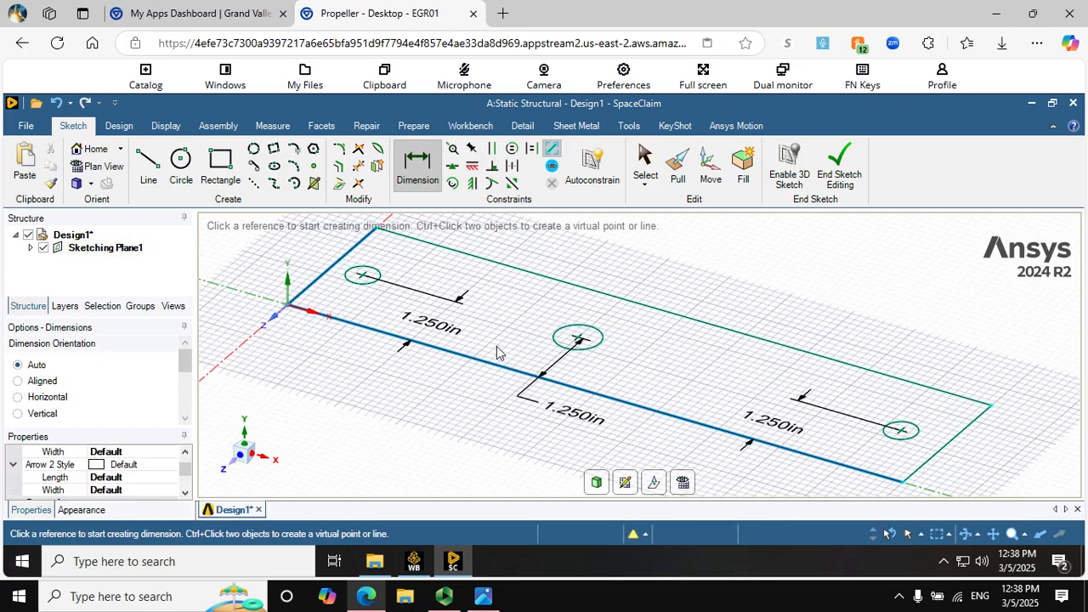
Step: Consult dimensions.png, dimension between the centers of the circle nearest the origin and the middle circle, and set the spacing to 4 in
click(484, 598)
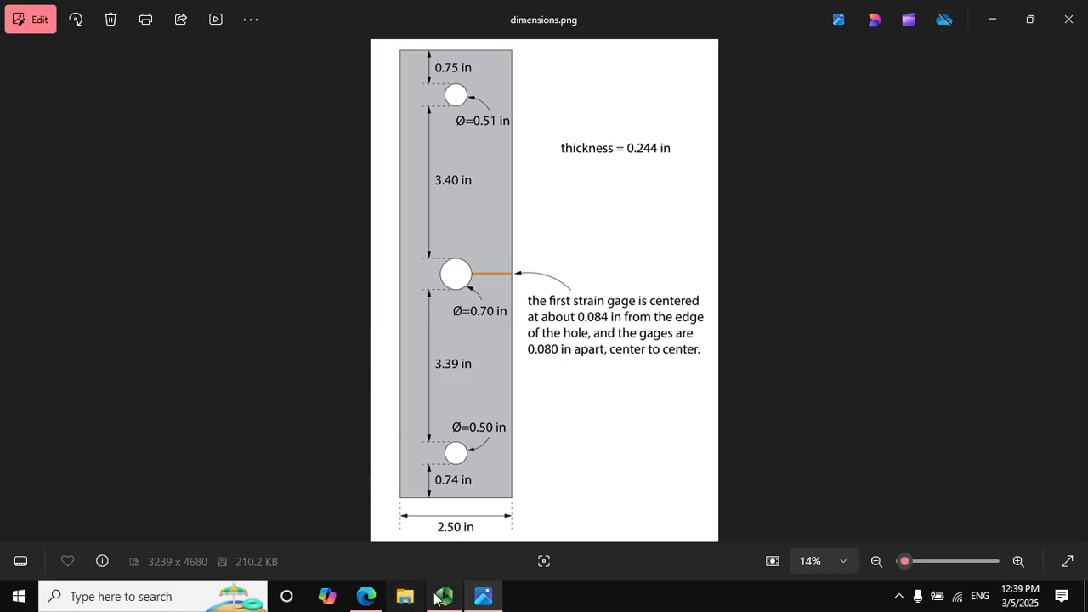
click(365, 596)
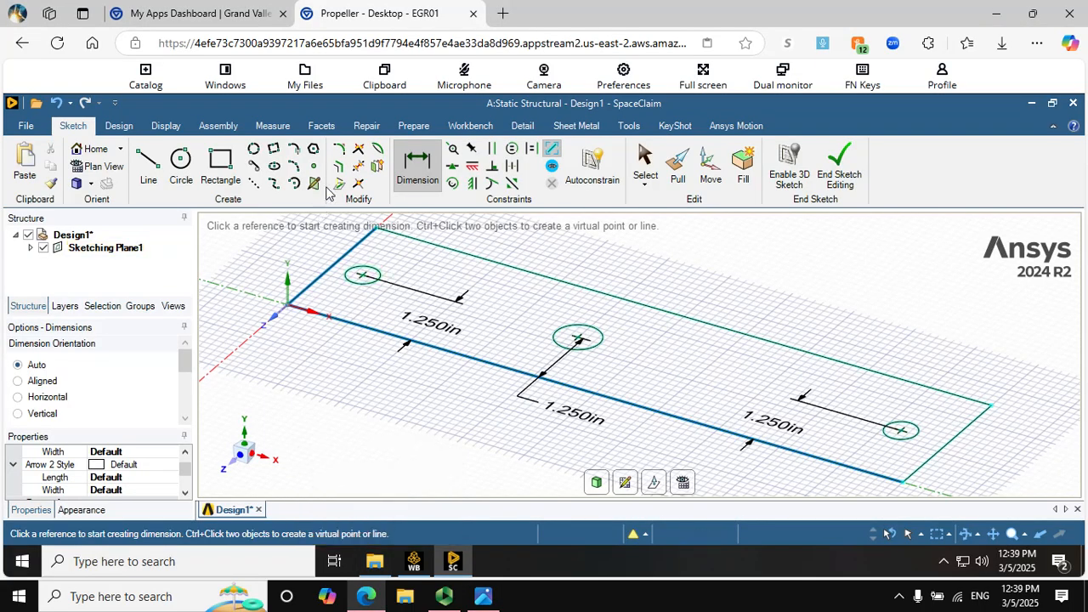
click(364, 281)
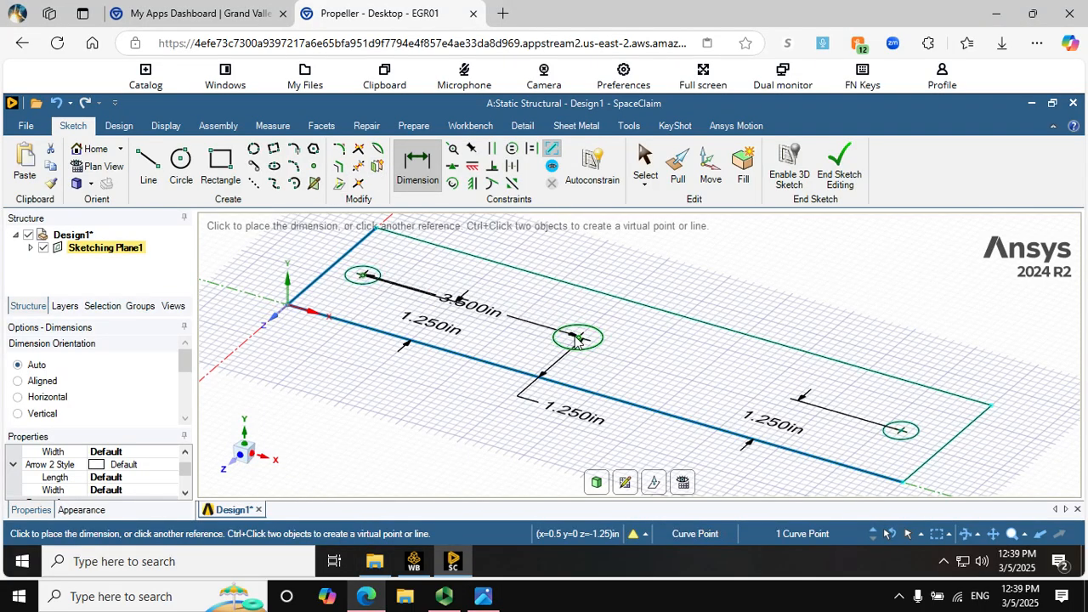
click(576, 338)
click(442, 429)
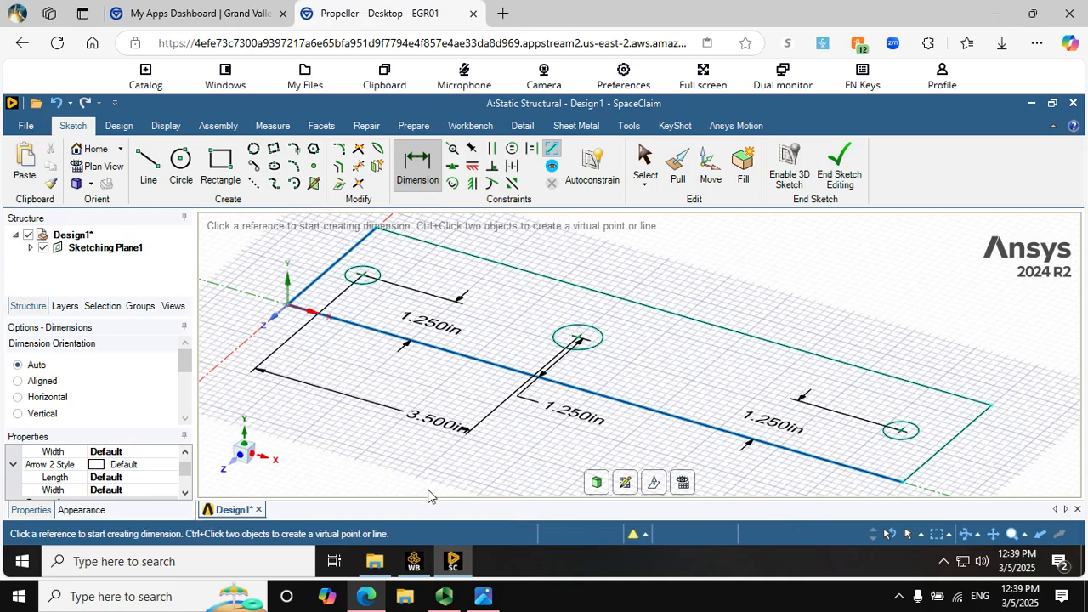
click(431, 425)
text(4)
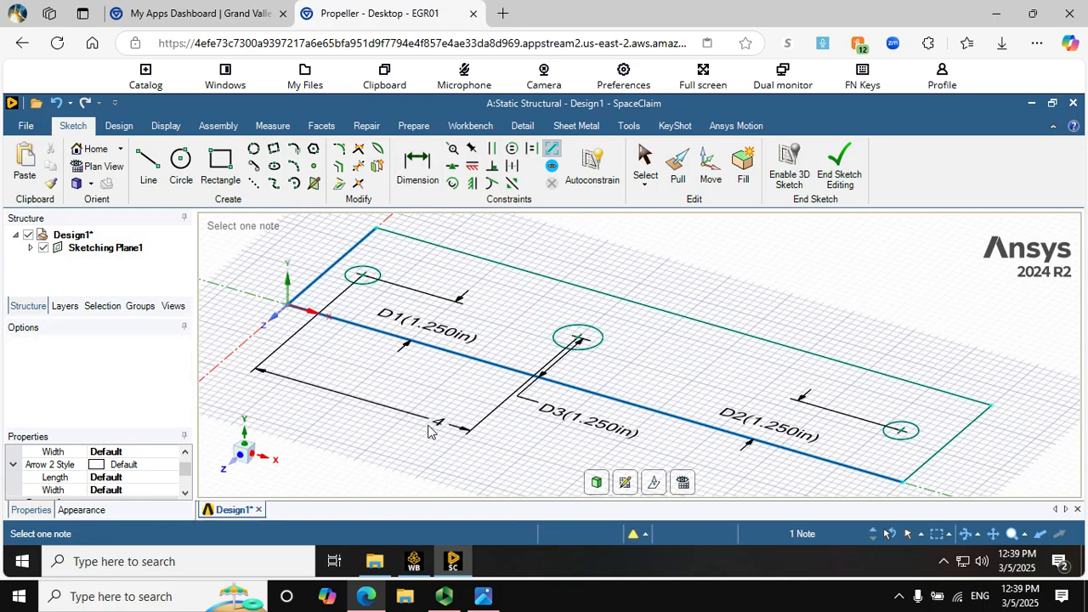
key(Return)
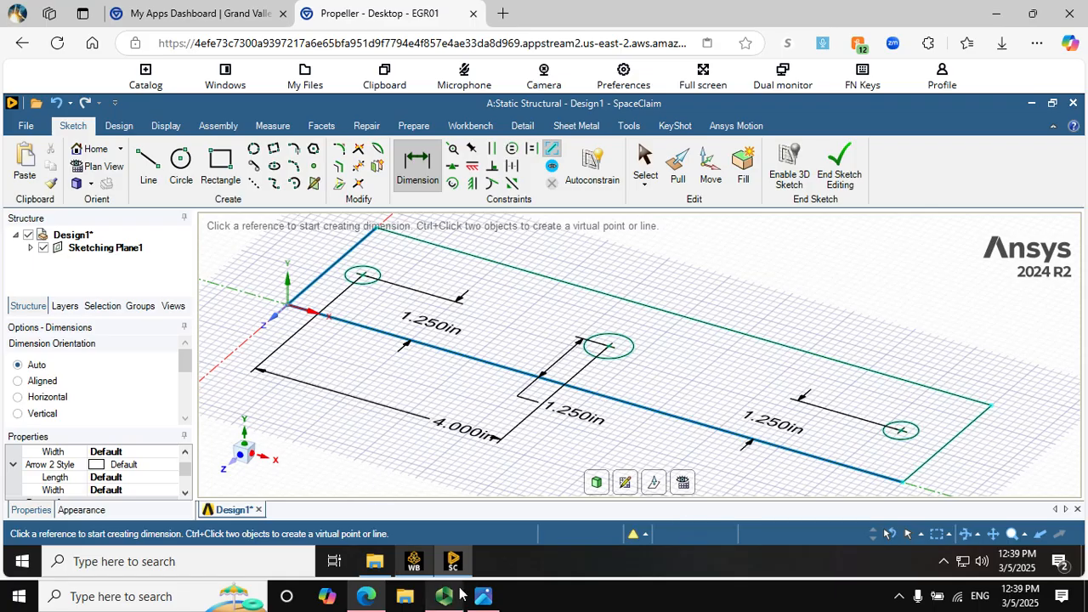
Step: Consult dimensions.png, dimension the near-origin circle's center from the adjacent short edge, and set the distance to 1 in
click(484, 597)
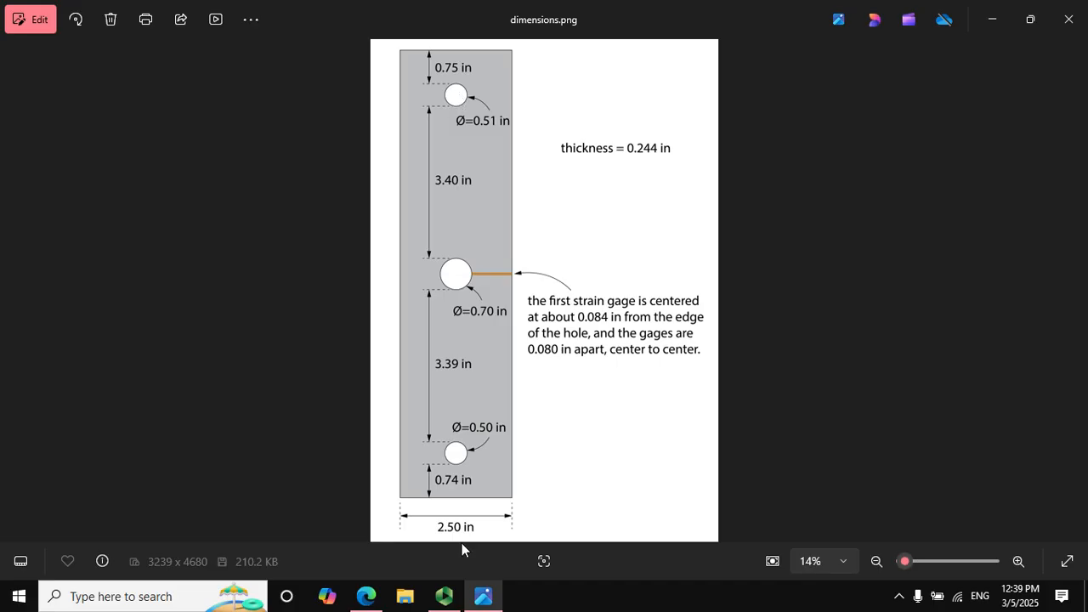
click(367, 596)
click(333, 268)
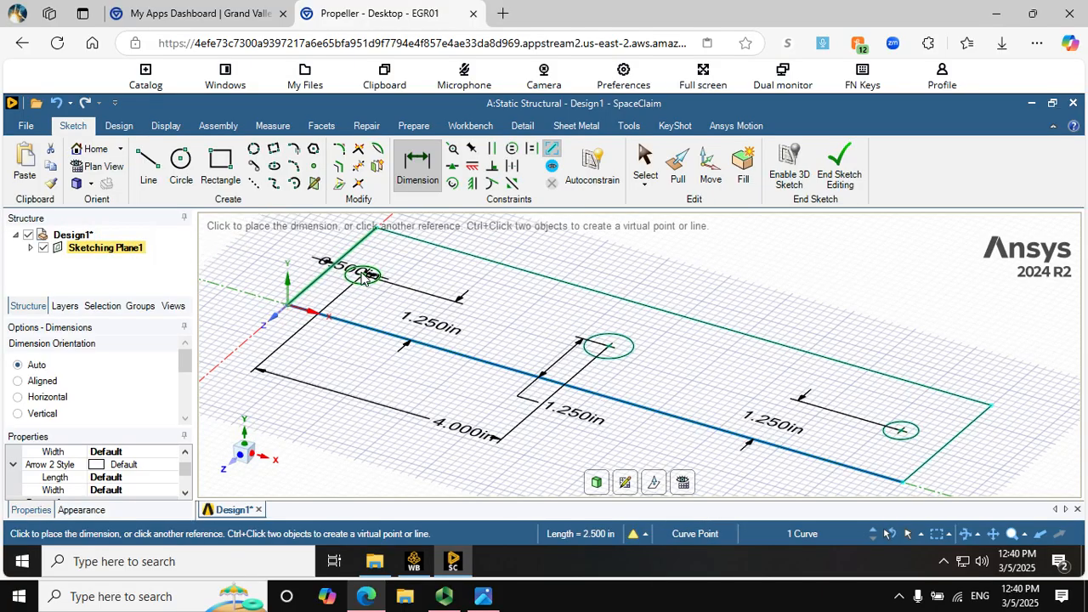
click(387, 253)
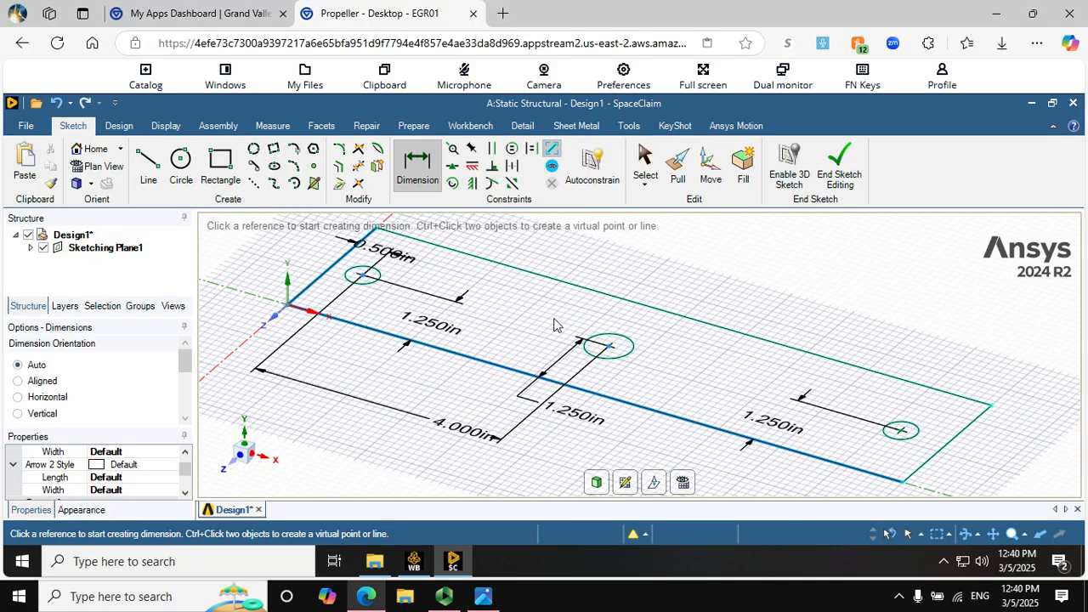
click(387, 255)
click(387, 255)
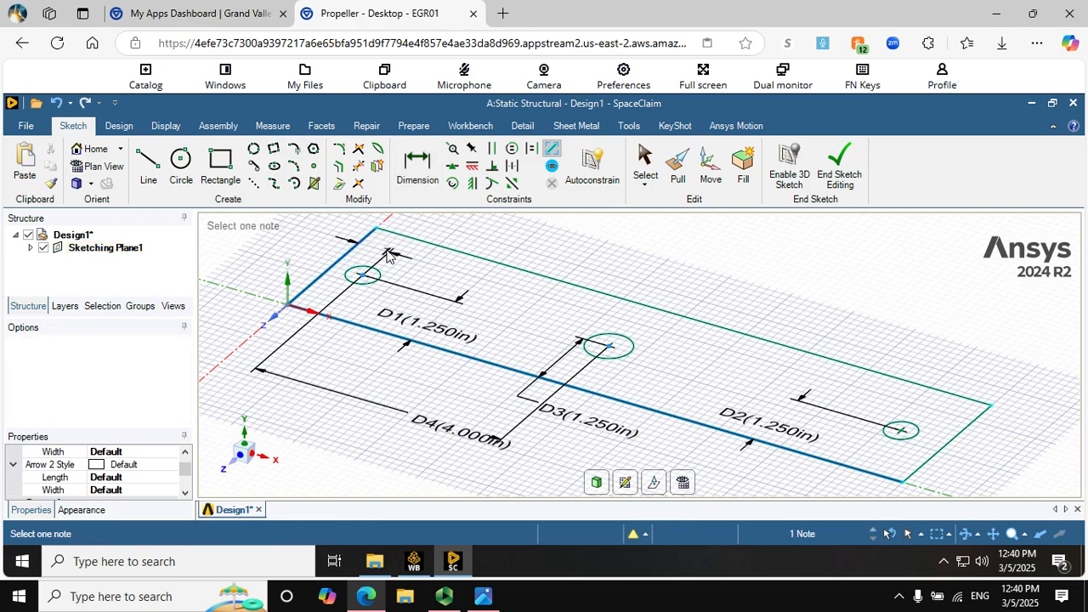
text(1)
key(Return)
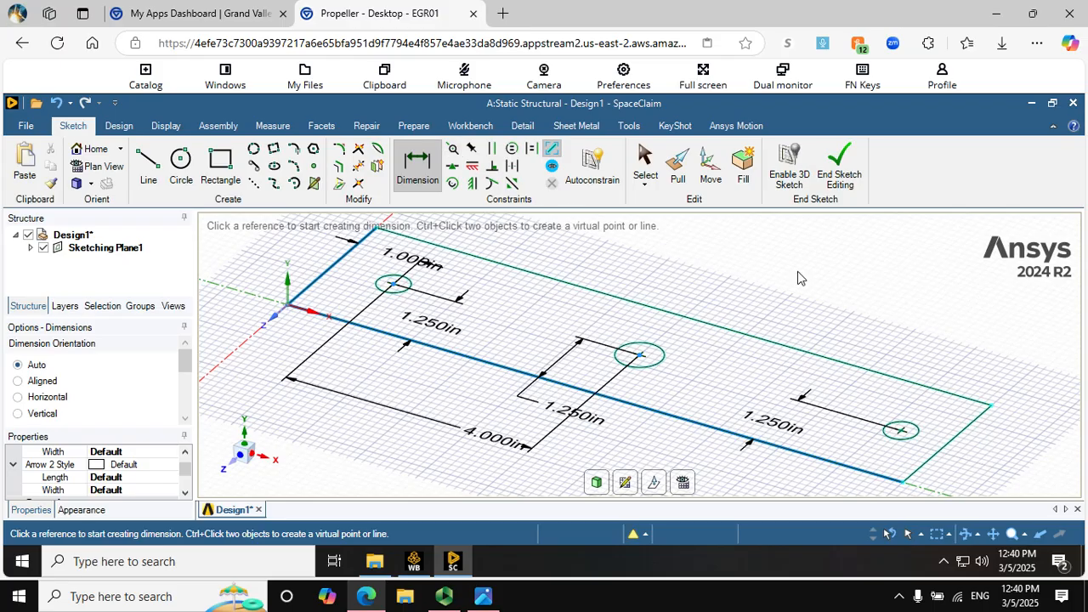
Step: Dimension the far-end circle's center from the far short edge and set the distance to 1 in
click(942, 448)
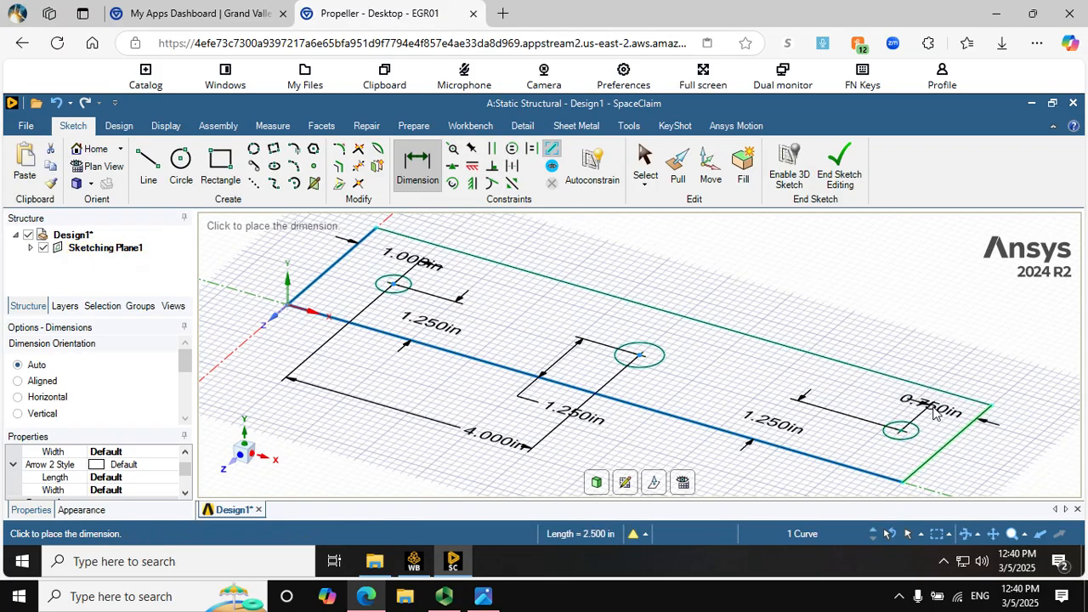
click(935, 408)
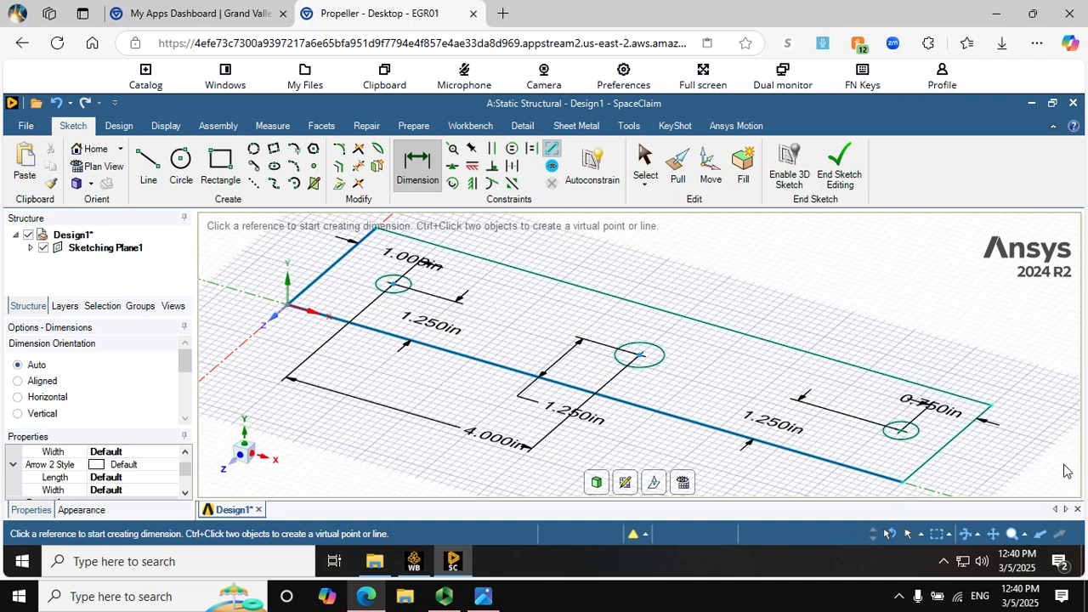
click(945, 413)
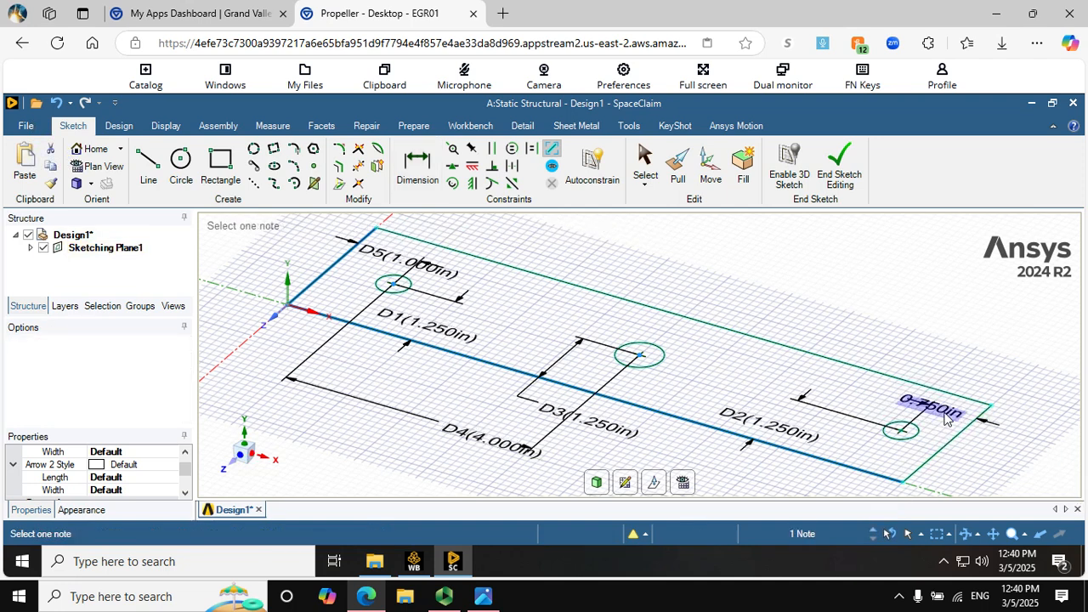
click(946, 415)
text(1)
key(Return)
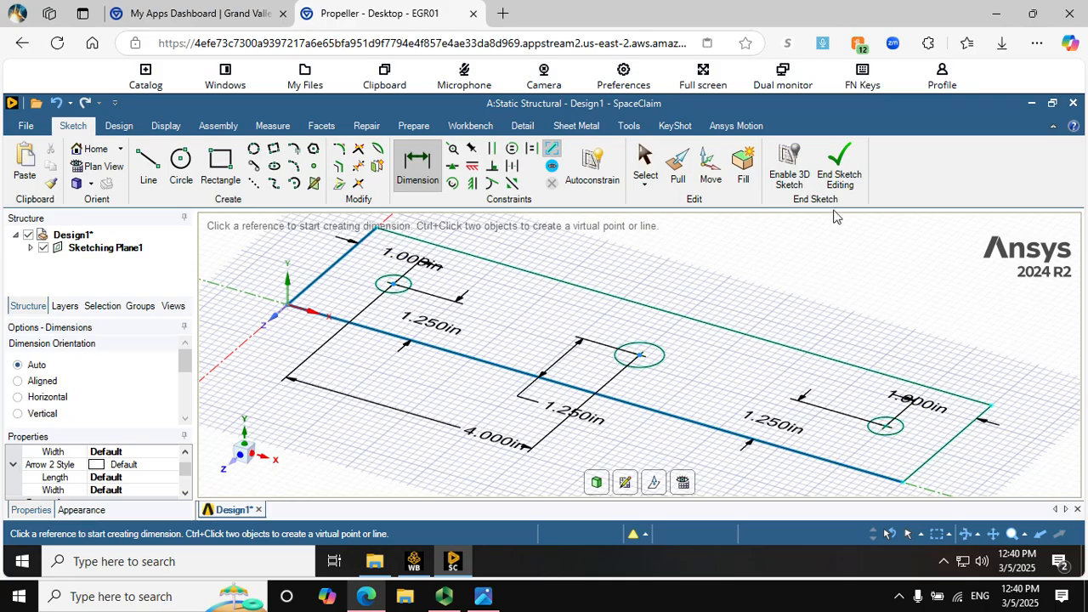
Step: Turn the finished sketch into a solid plate by pulling its surface upward to a thickness of 0.244 in
click(703, 76)
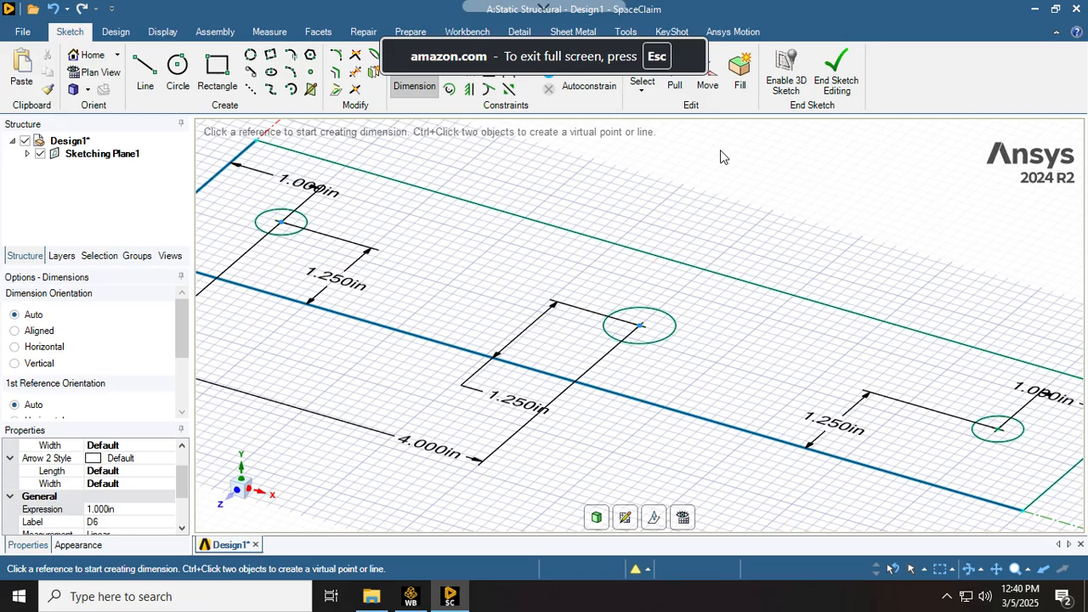
right_click(677, 165)
mouse_move(733, 255)
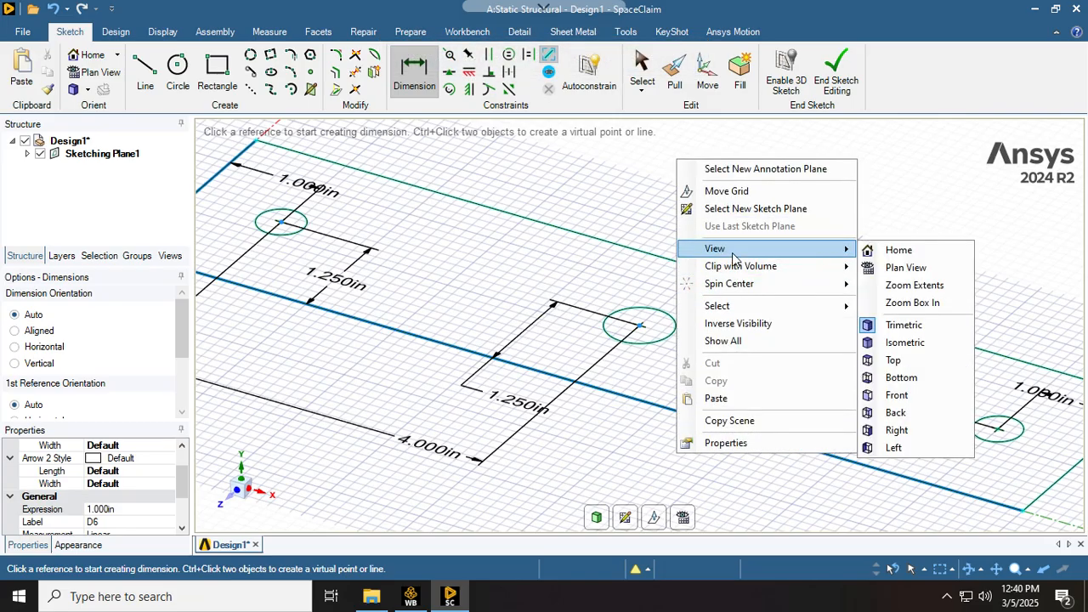
click(917, 287)
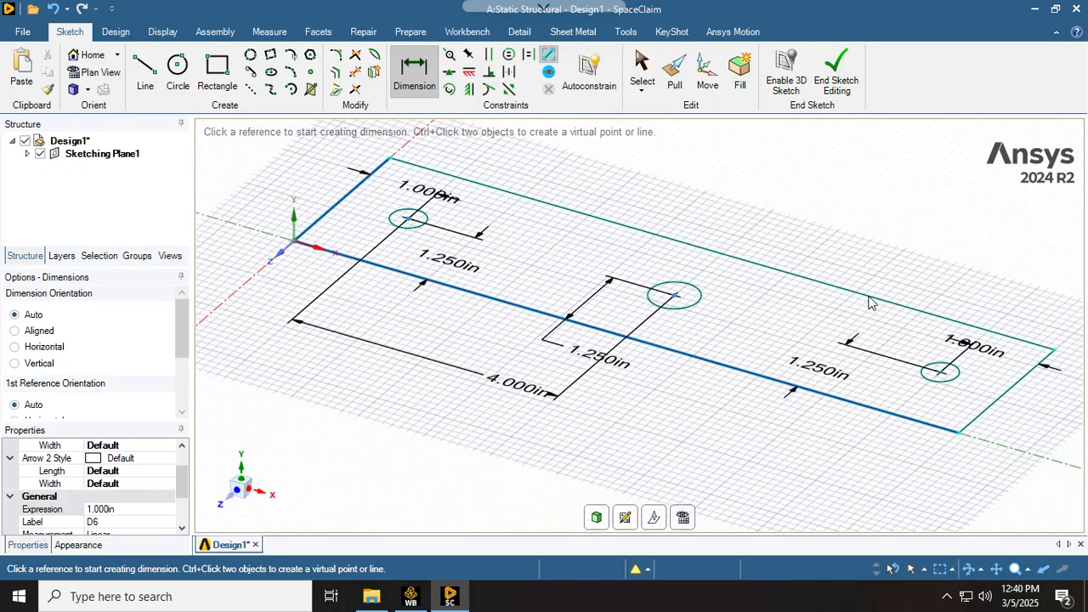
click(678, 81)
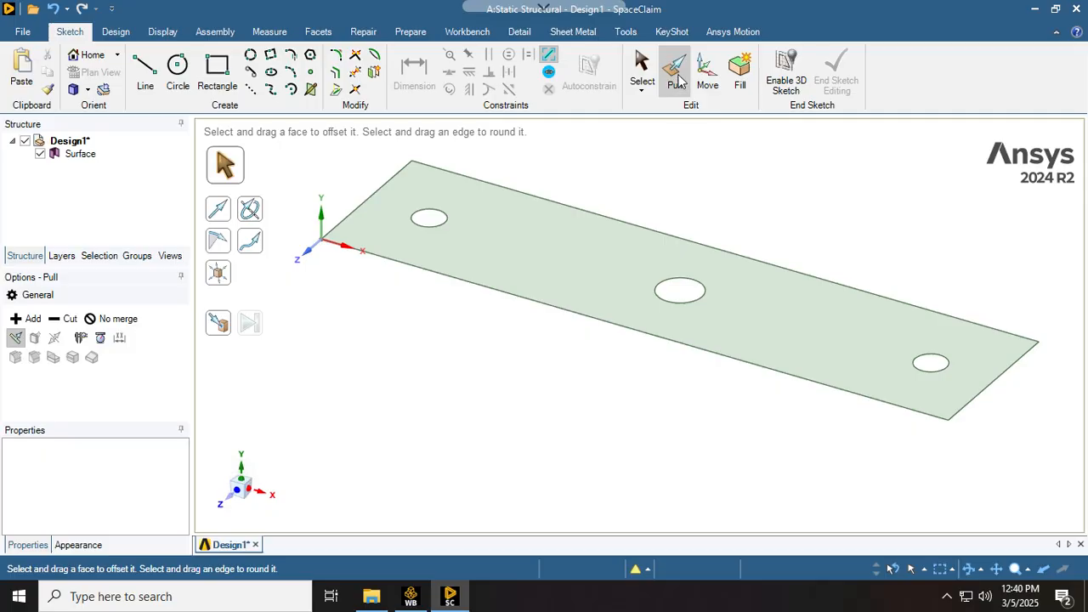
click(600, 273)
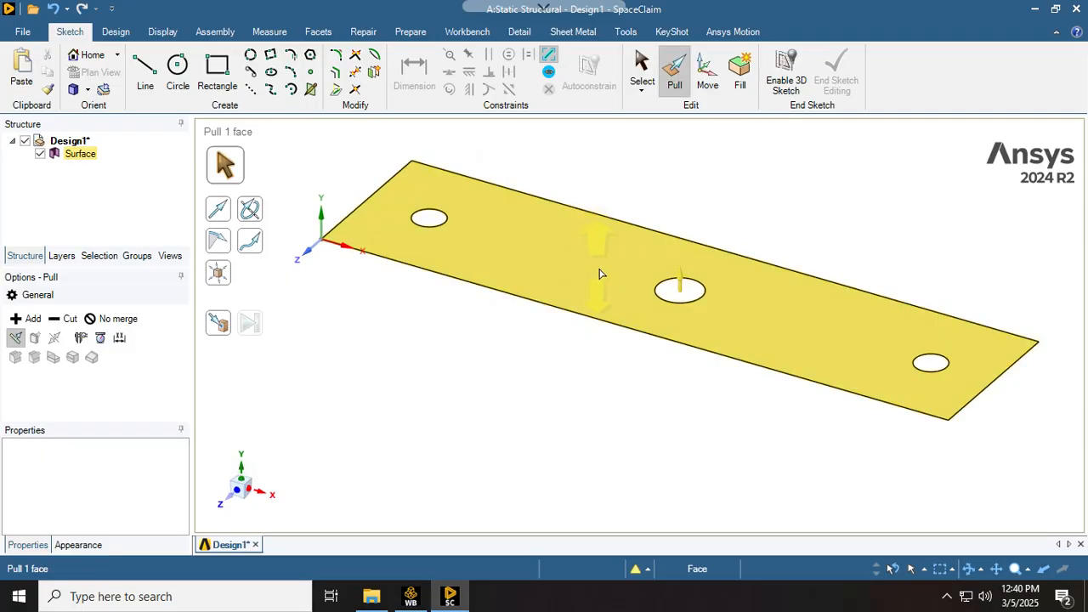
click(600, 273)
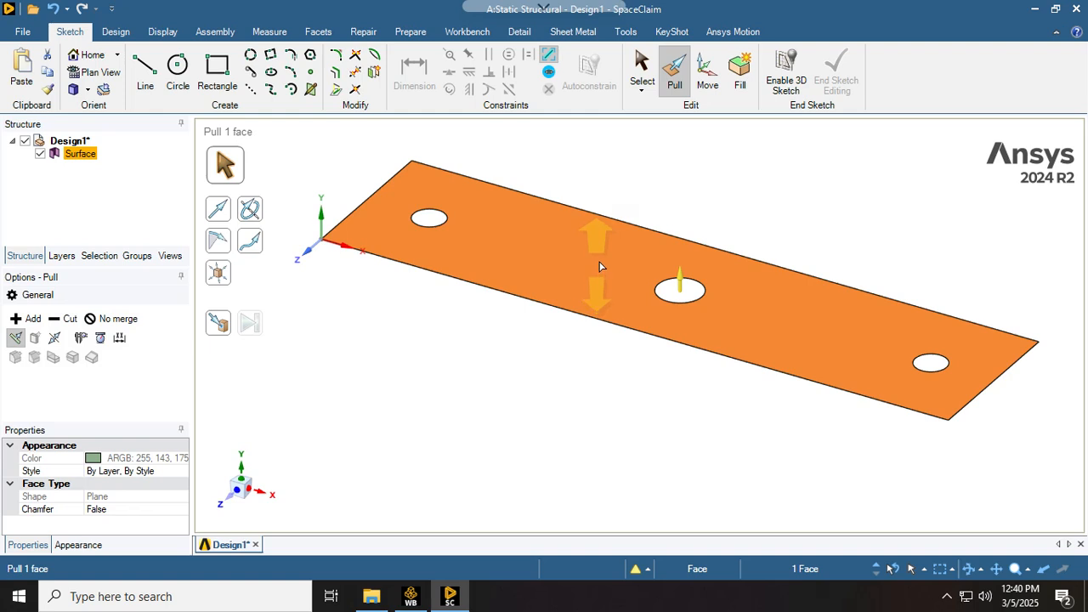
drag(602, 259, 601, 255)
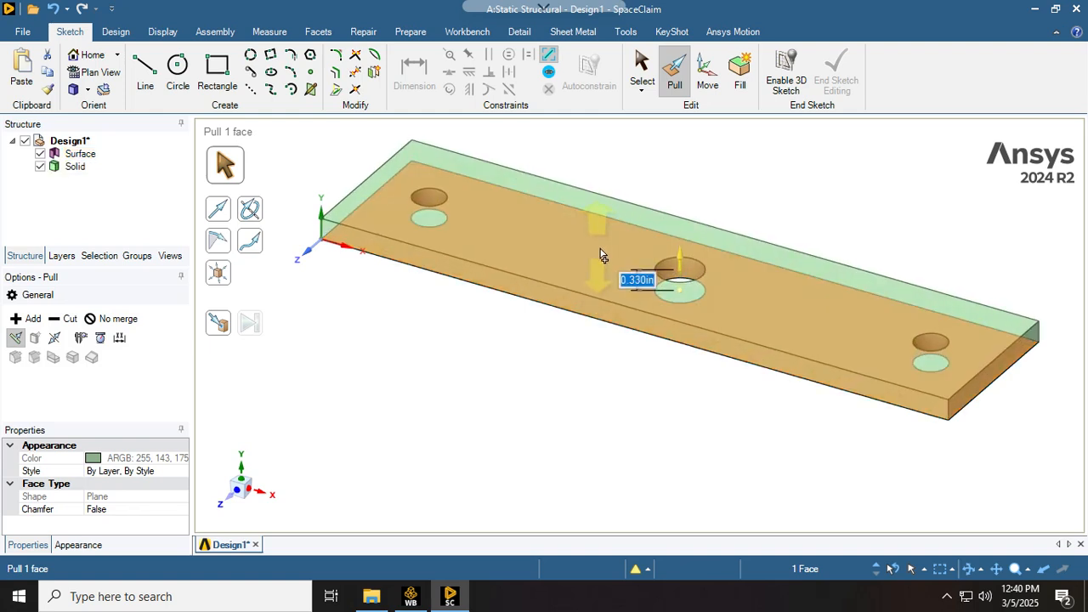
key(BackSpace)
text(.244)
key(Return)
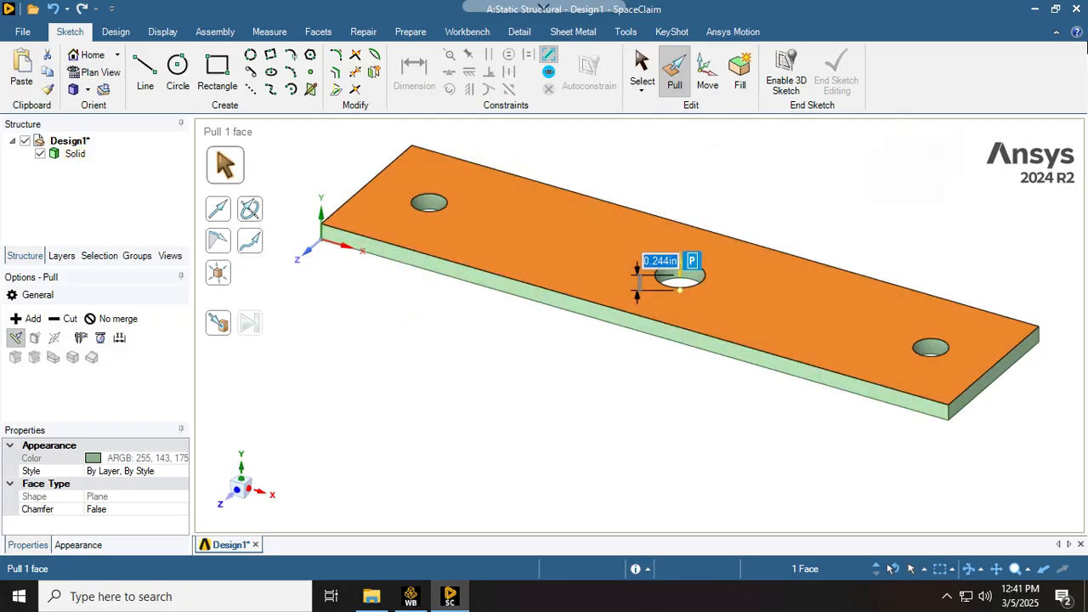
Step: Close SpaceClaim and open the Static Structural system's Model from Workbench for editing in Mechanical, enlarging the outline area
click(1076, 10)
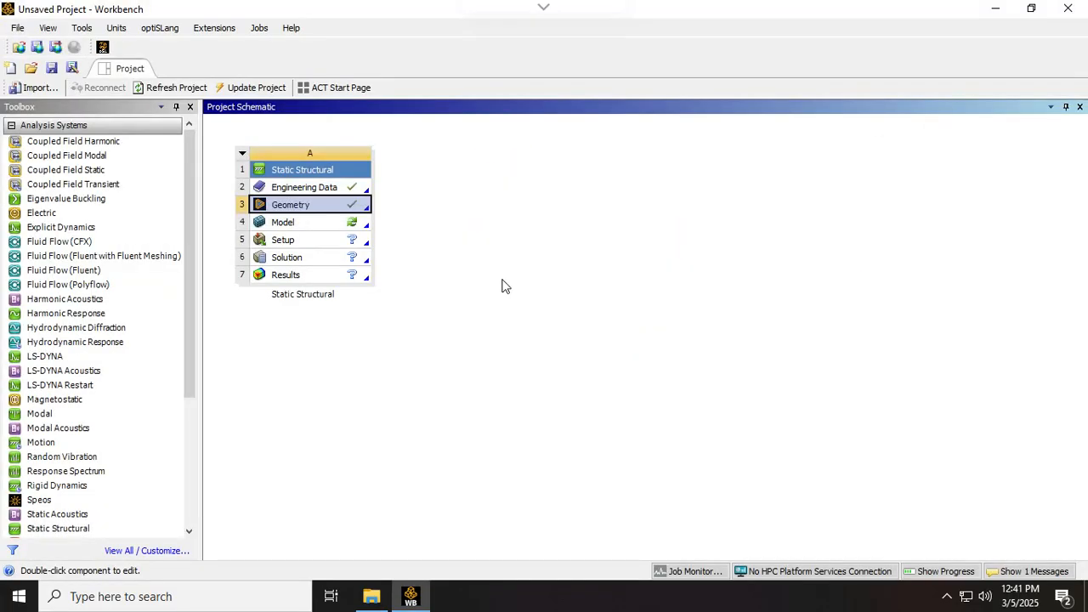
right_click(313, 222)
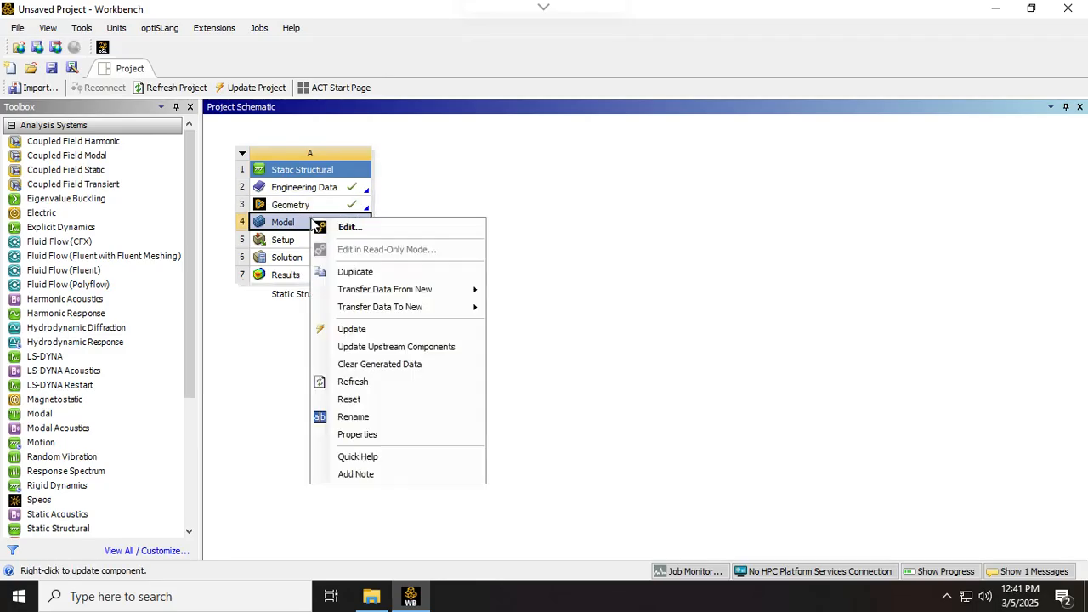
click(330, 228)
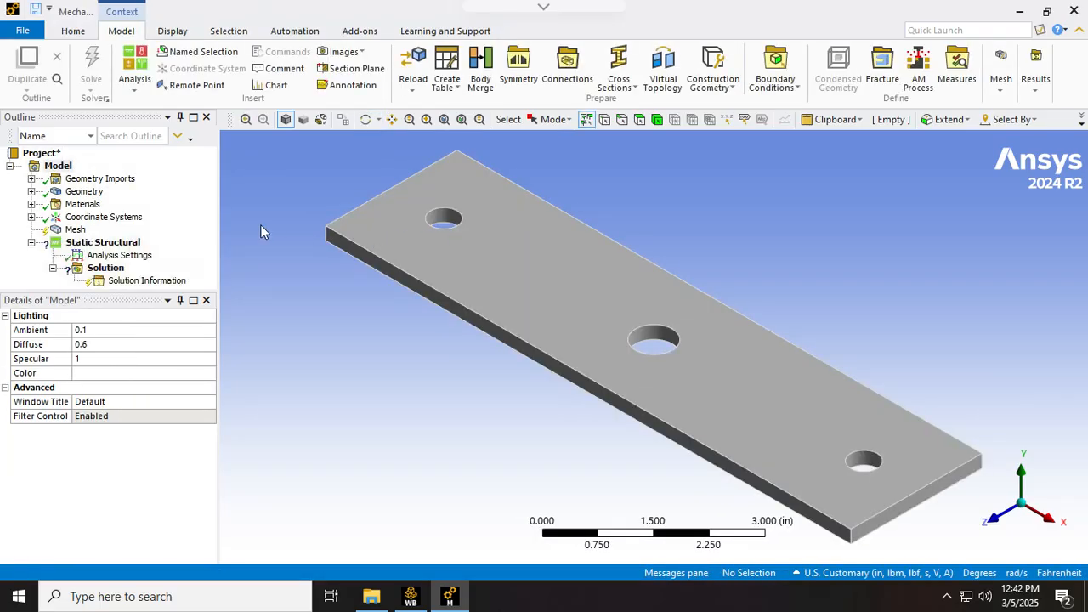
drag(165, 295, 166, 388)
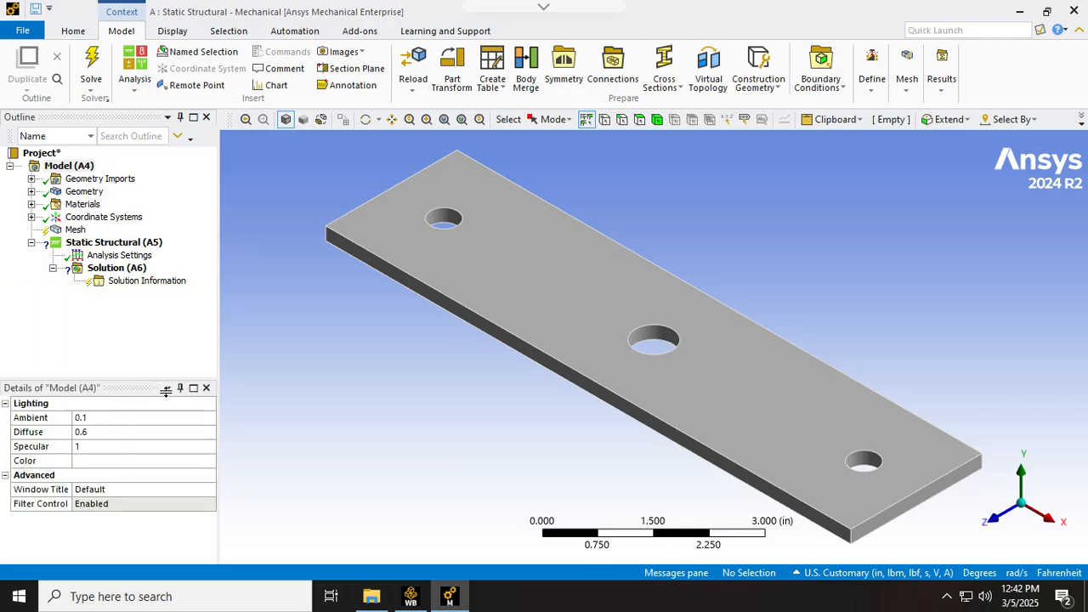
Step: Generate the plate's mesh with the default element size
click(54, 232)
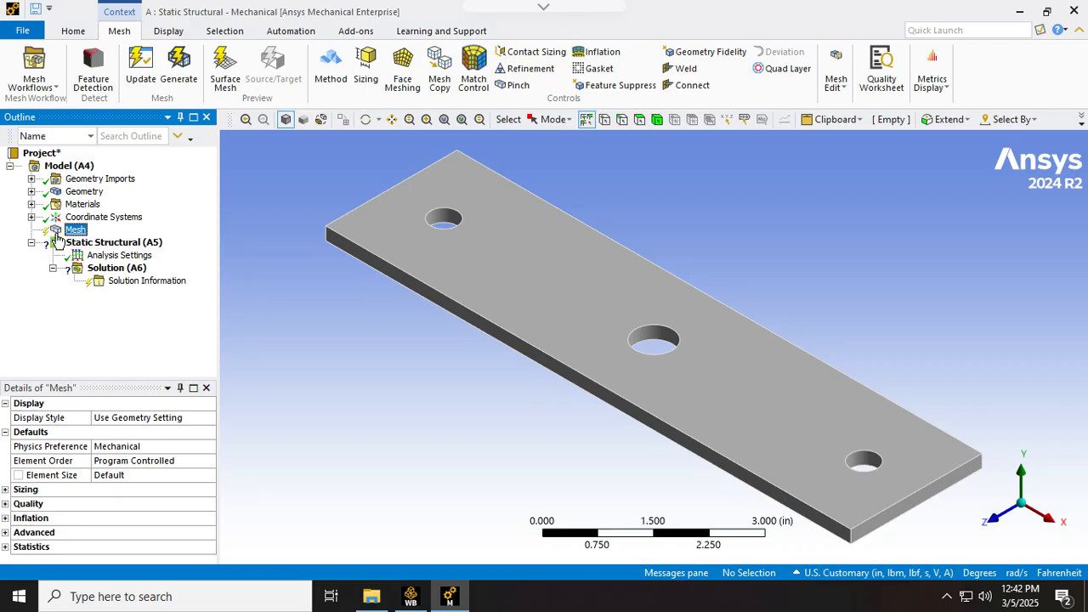
right_click(59, 231)
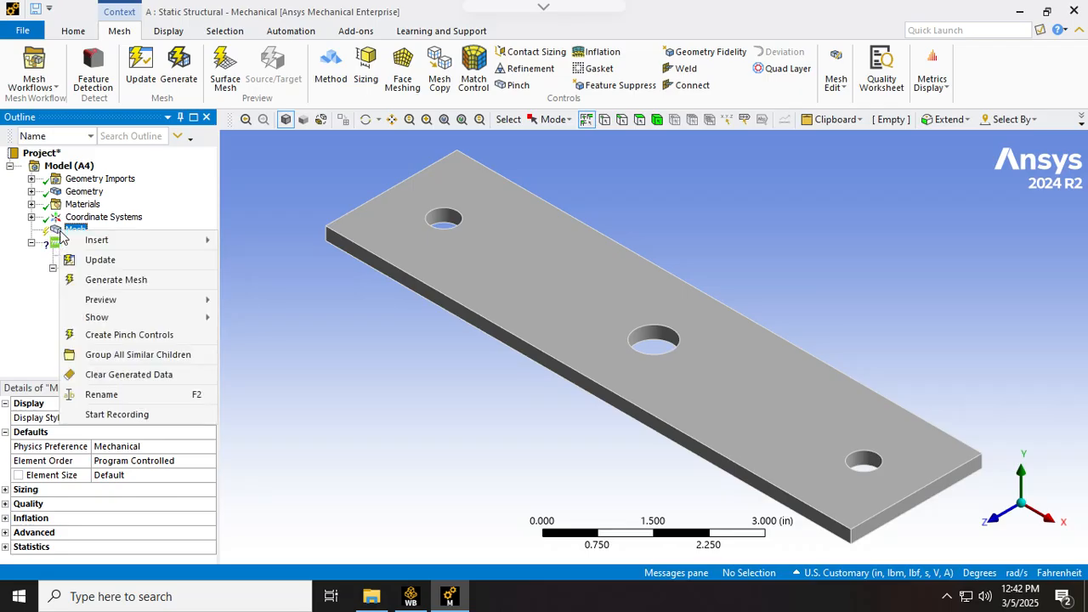
click(90, 279)
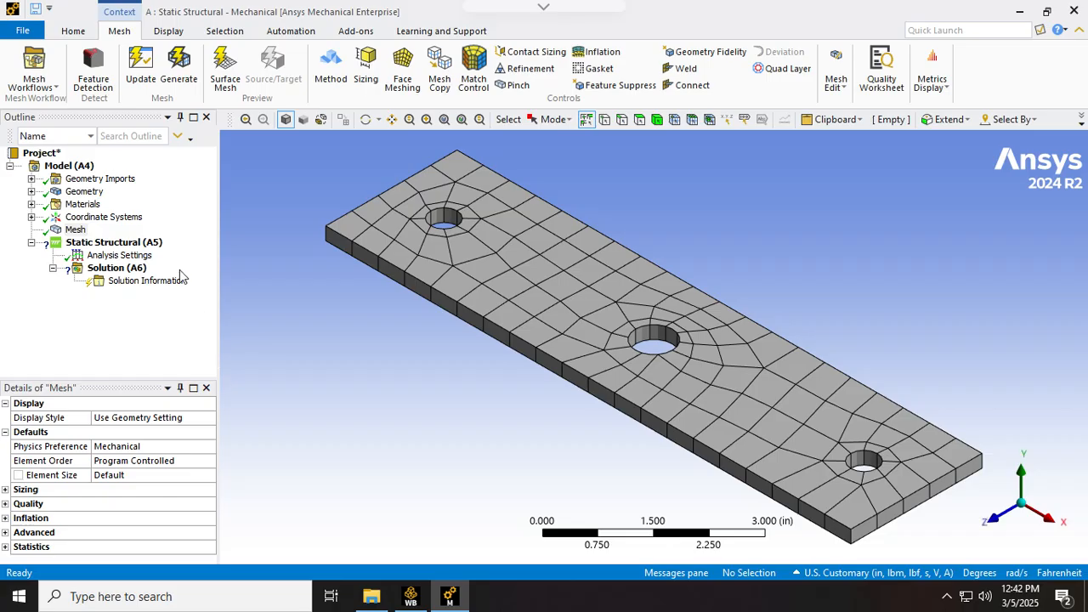
Step: Add a Fixed Support to the Static Structural analysis on the inner face of the end hole nearest the origin
click(109, 243)
right_click(107, 242)
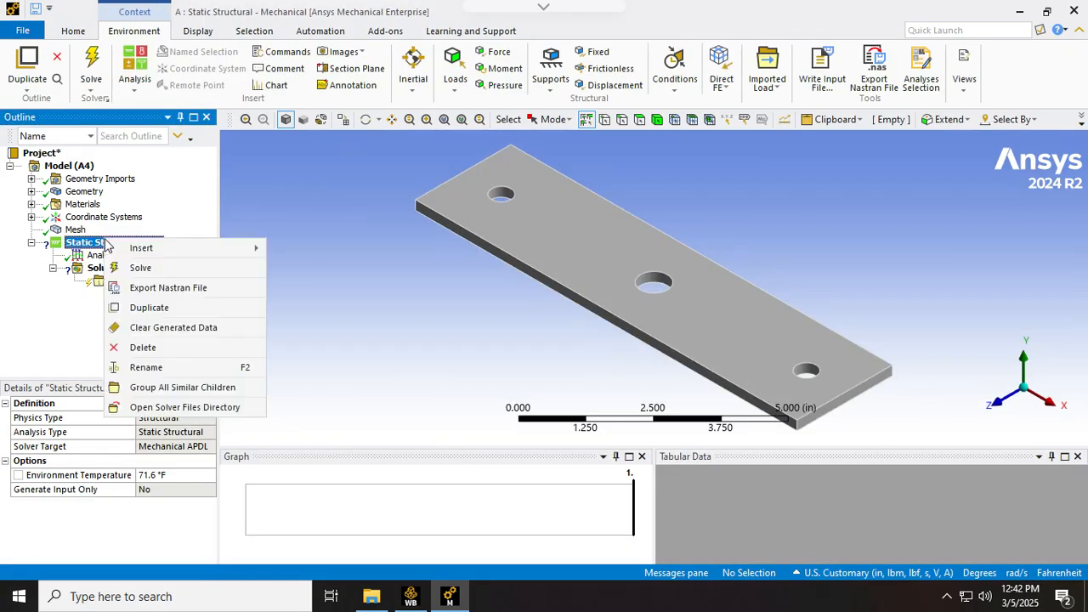
mouse_move(134, 248)
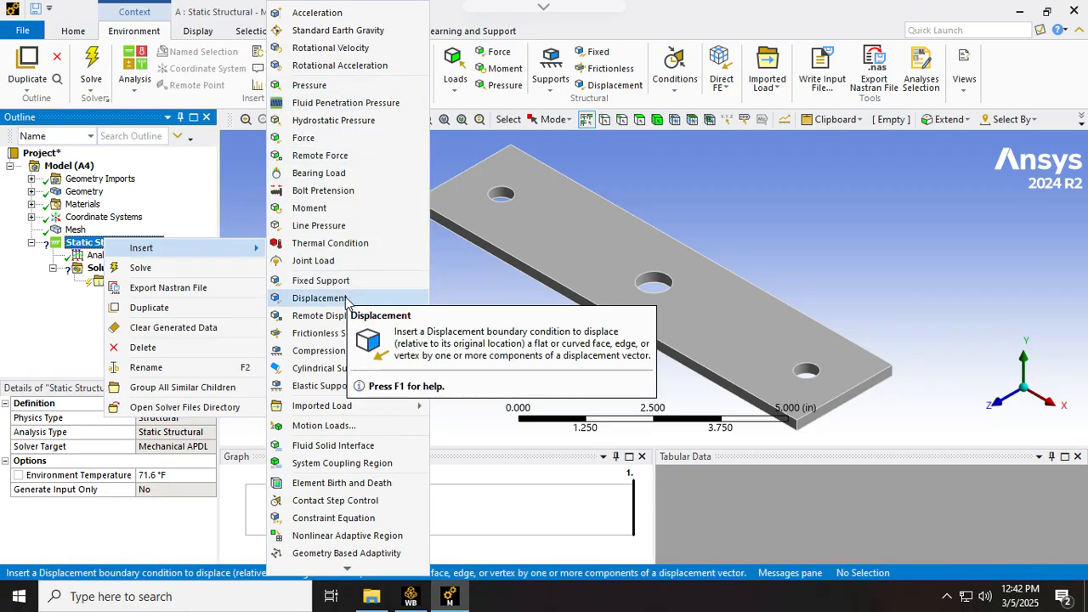
click(293, 281)
click(505, 193)
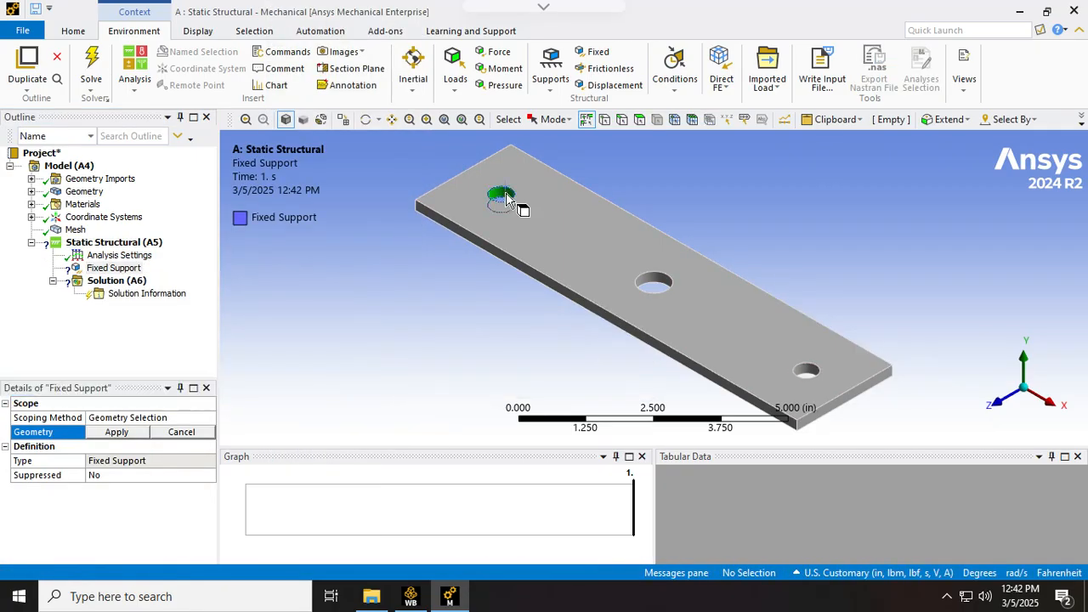
click(133, 435)
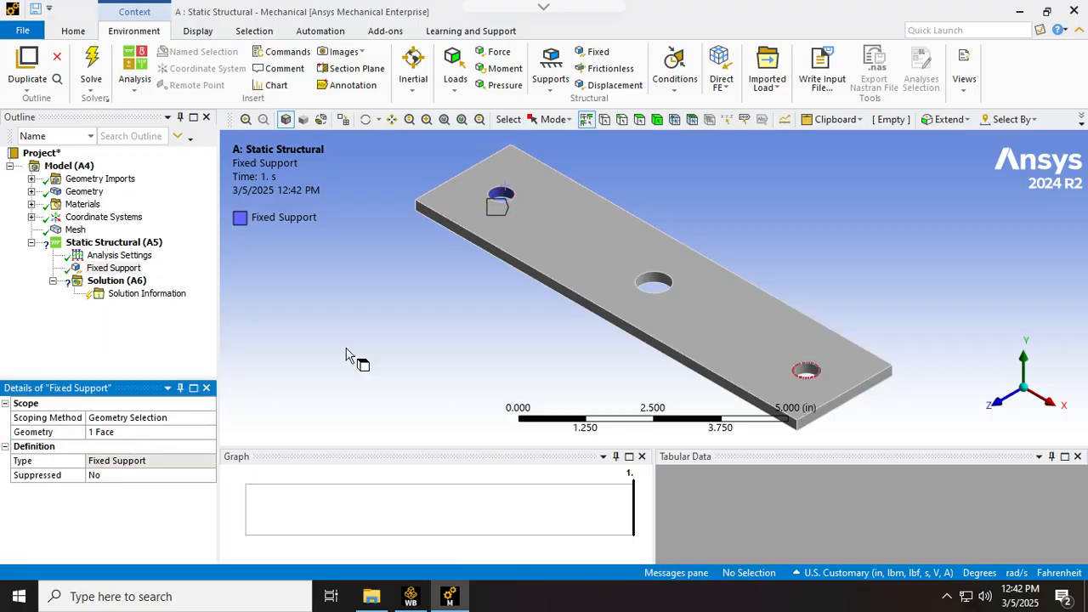
Step: Add a Force to the Static Structural analysis on the inner face of the far-end hole
right_click(119, 245)
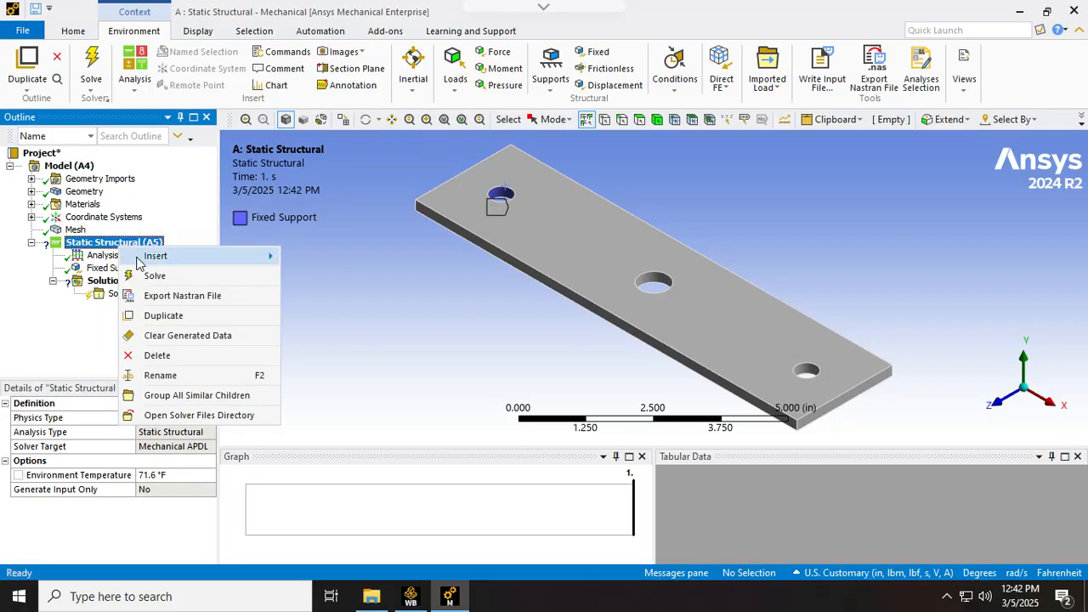
mouse_move(255, 256)
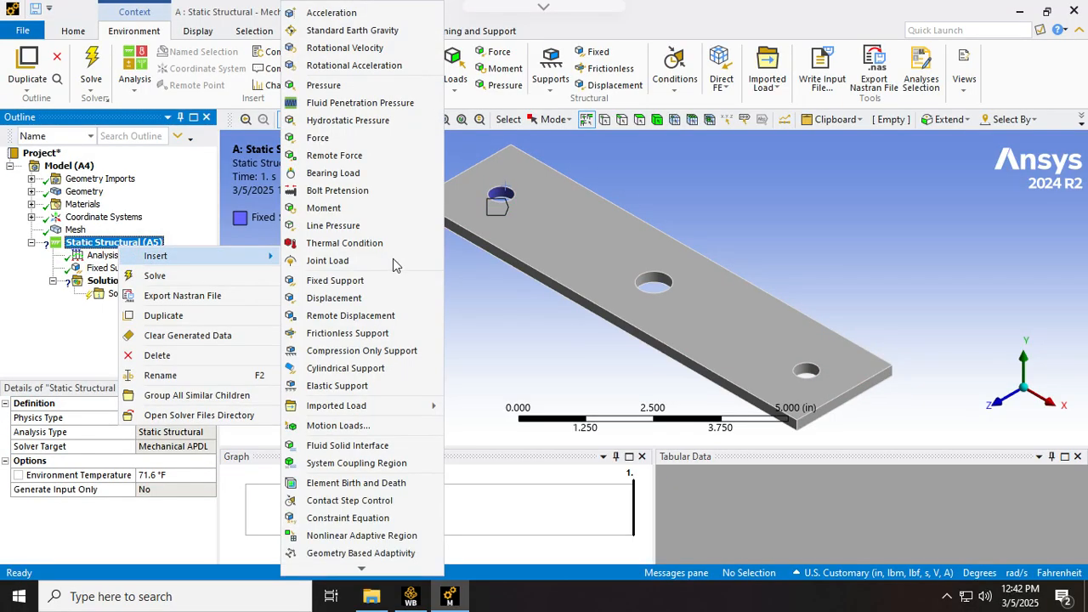
click(348, 139)
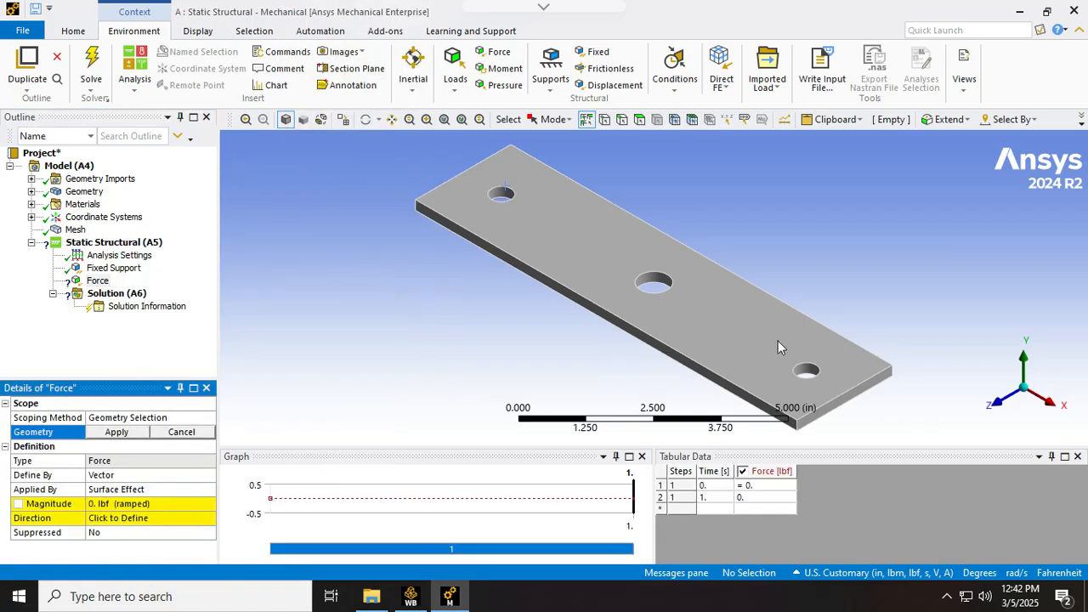
click(810, 372)
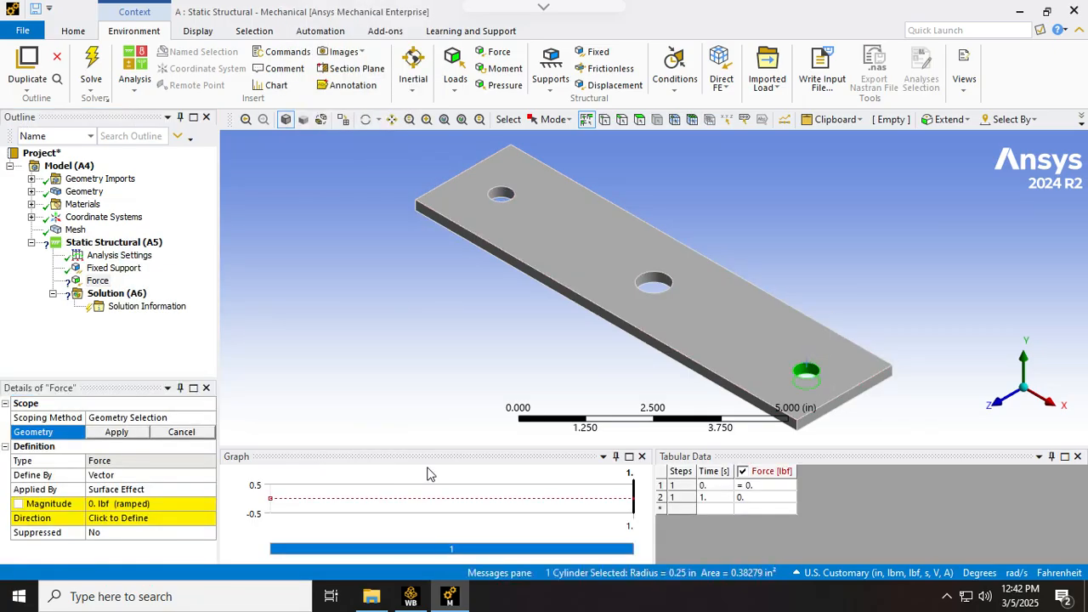
click(116, 432)
Step: Define the force on the far-end hole by Components in the Global Coordinate System
click(153, 475)
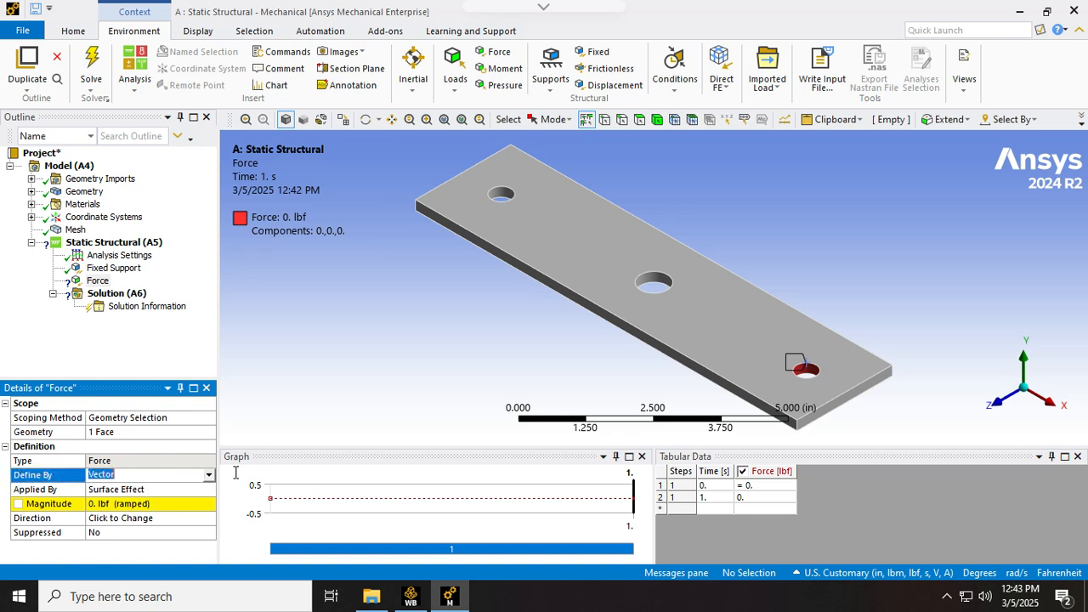
click(210, 475)
click(149, 488)
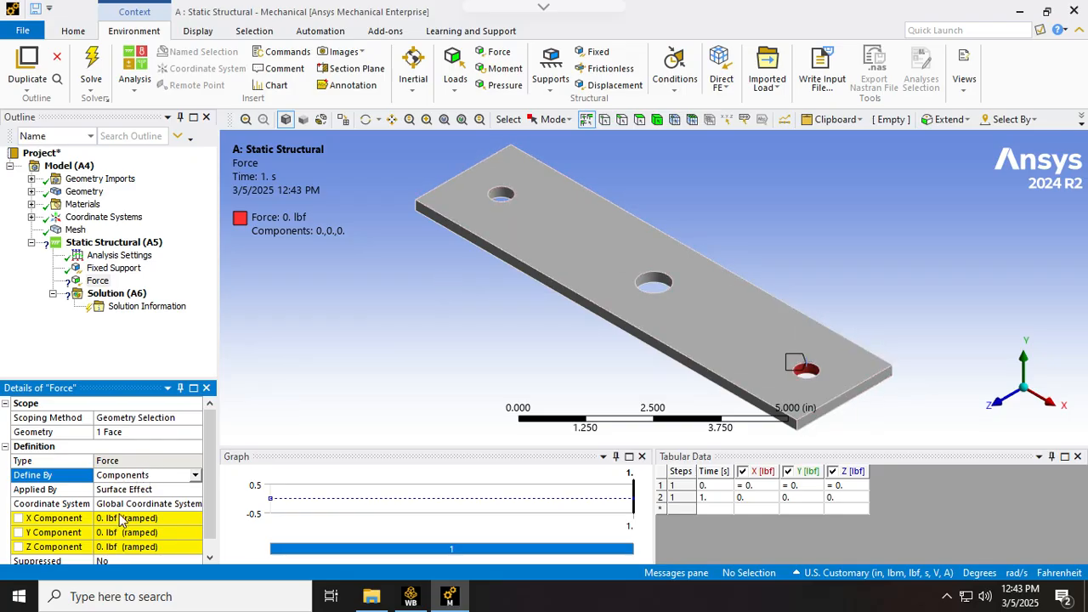
click(177, 516)
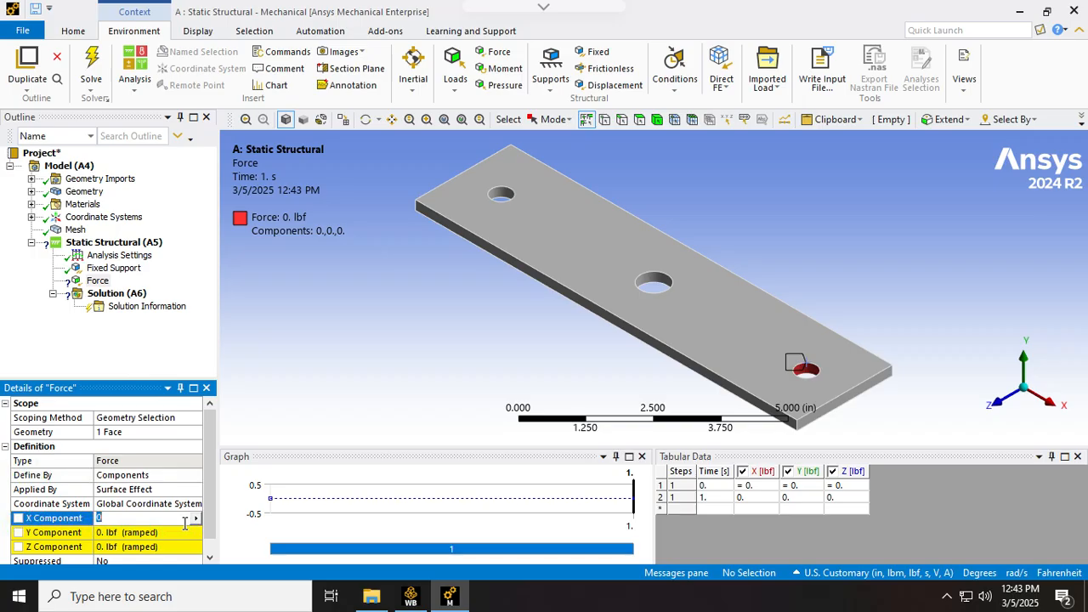
Step: Open the Windows Calculator and multiply 0.244 by 2.5 to get the plate's cross-sectional area
click(19, 596)
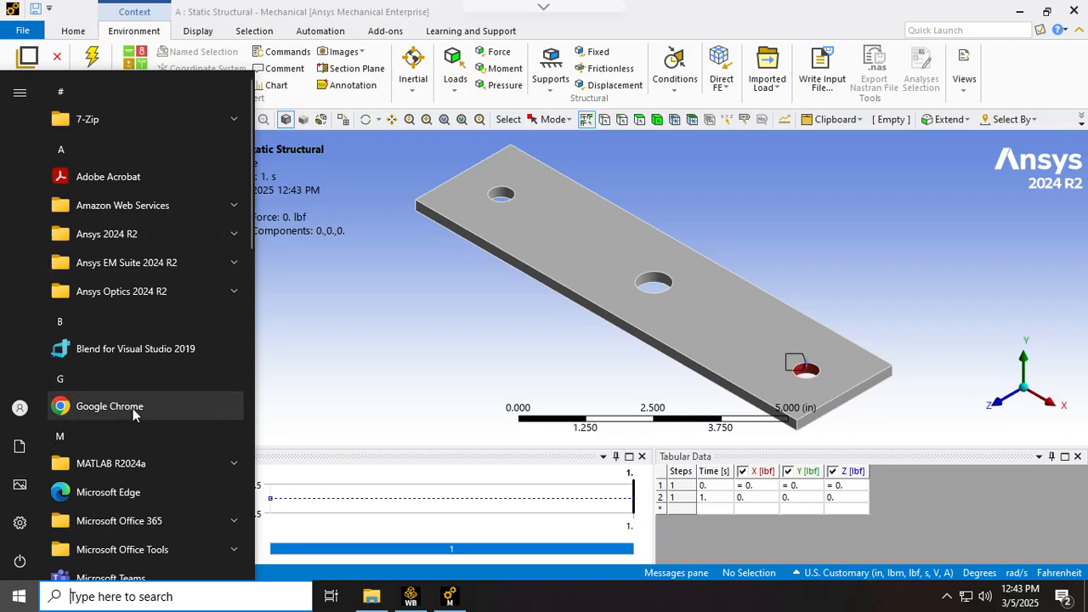
click(98, 605)
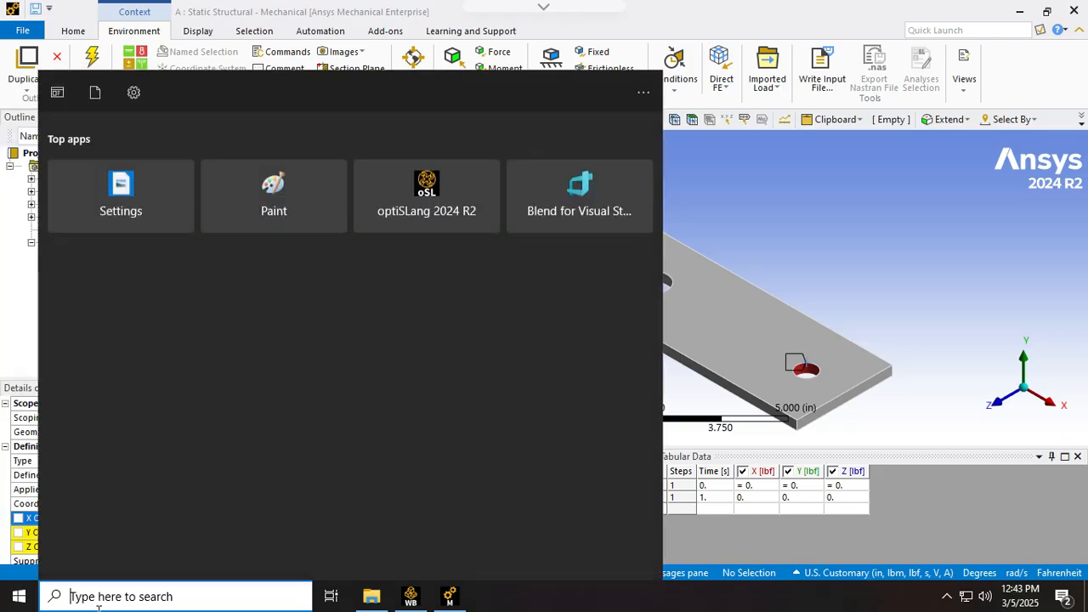
text(cal)
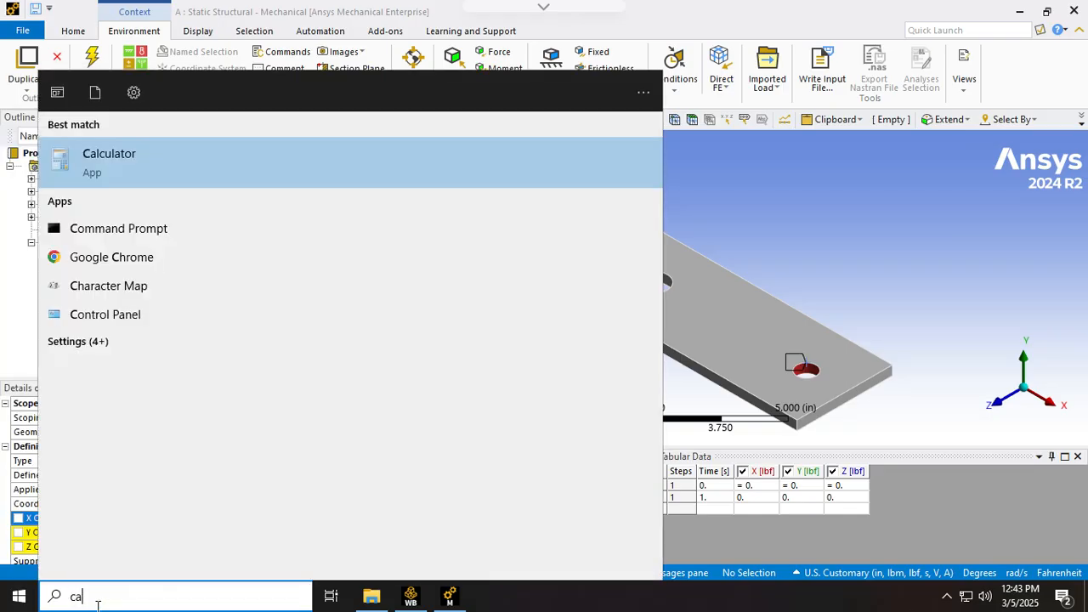
click(148, 168)
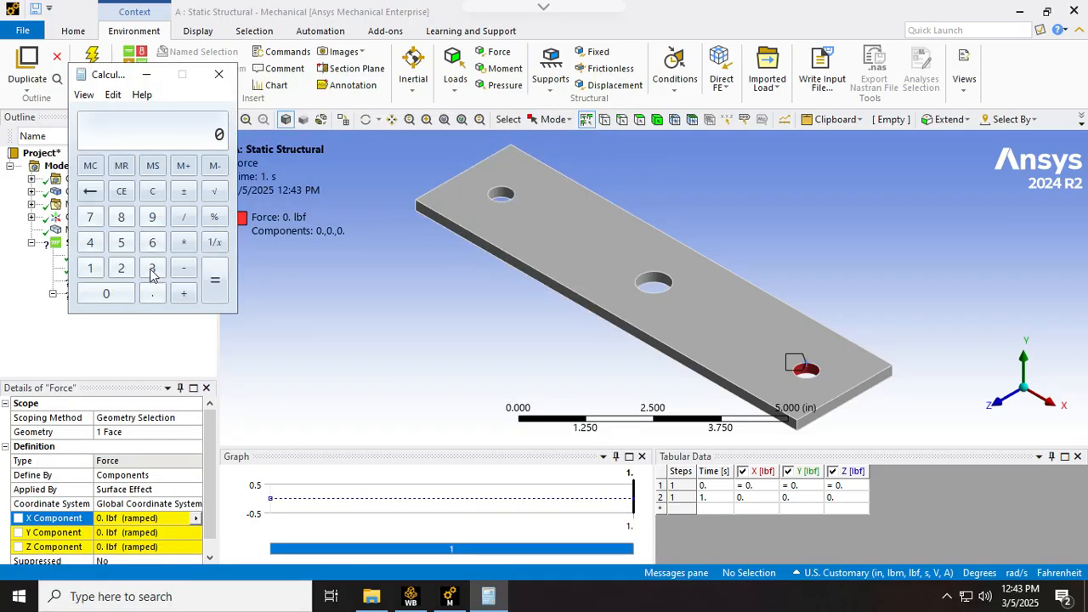
click(151, 294)
click(121, 268)
click(90, 242)
click(90, 242)
click(183, 242)
click(121, 268)
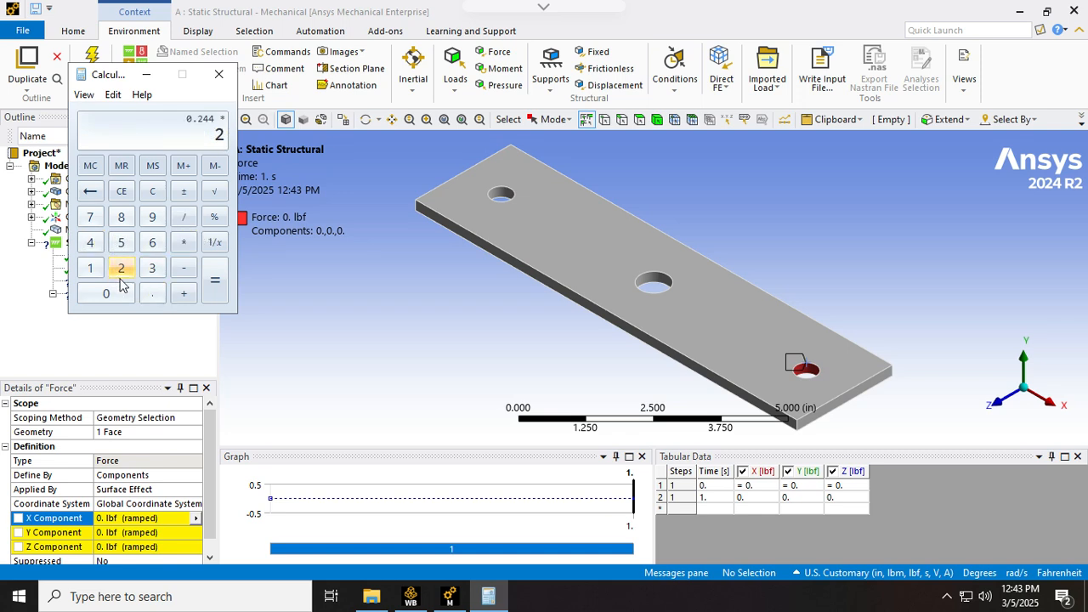
click(152, 294)
click(121, 242)
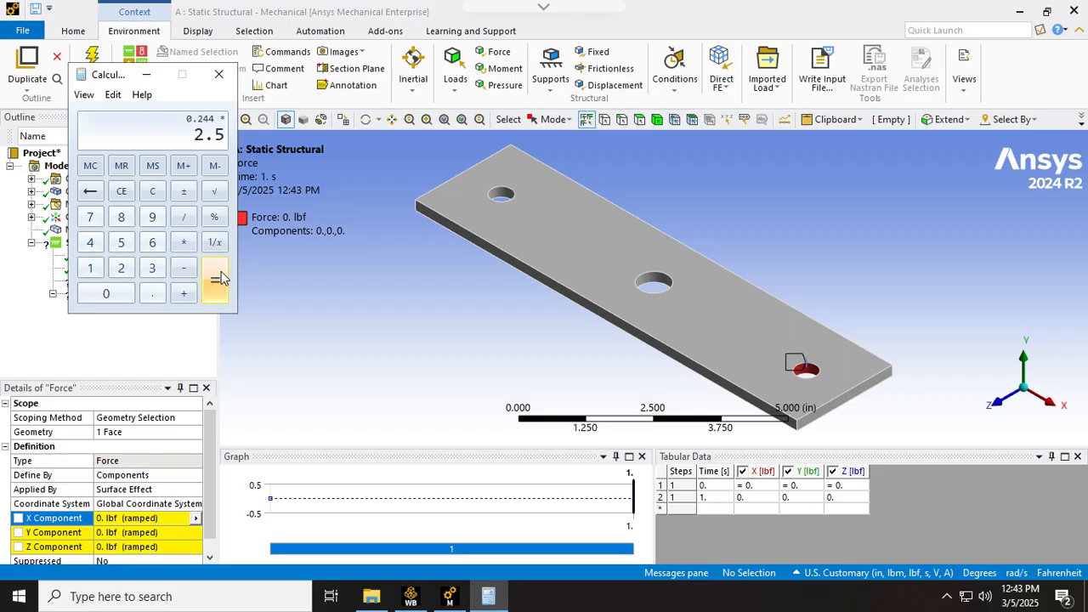
click(216, 280)
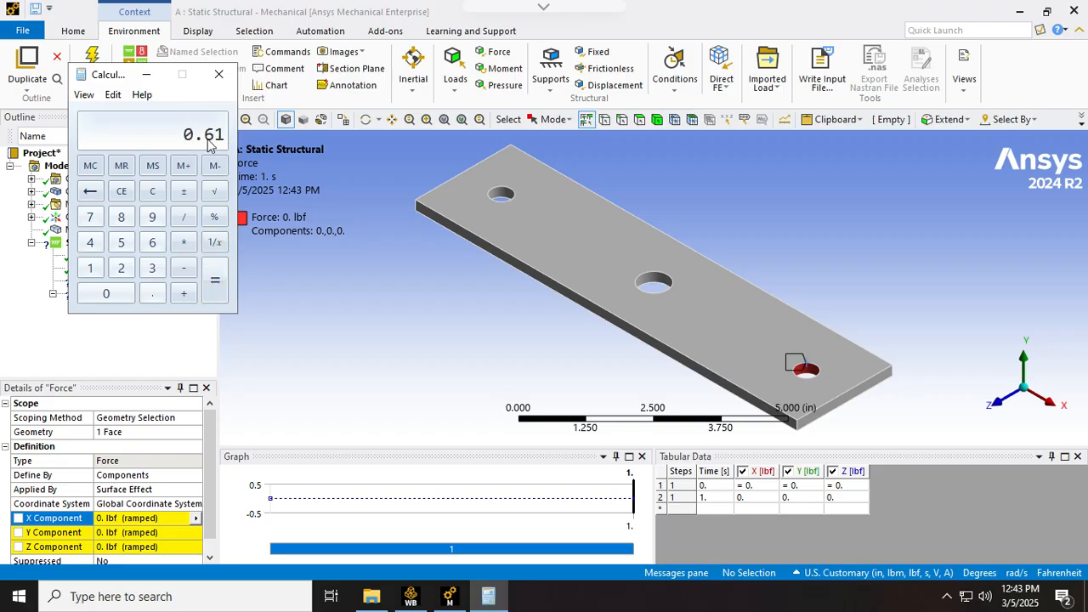
Step: Divide the 61 lbf load by 0.61 in Calculator to get the nominal stress, and close Calculator
click(153, 242)
click(94, 269)
click(185, 220)
click(152, 293)
click(152, 242)
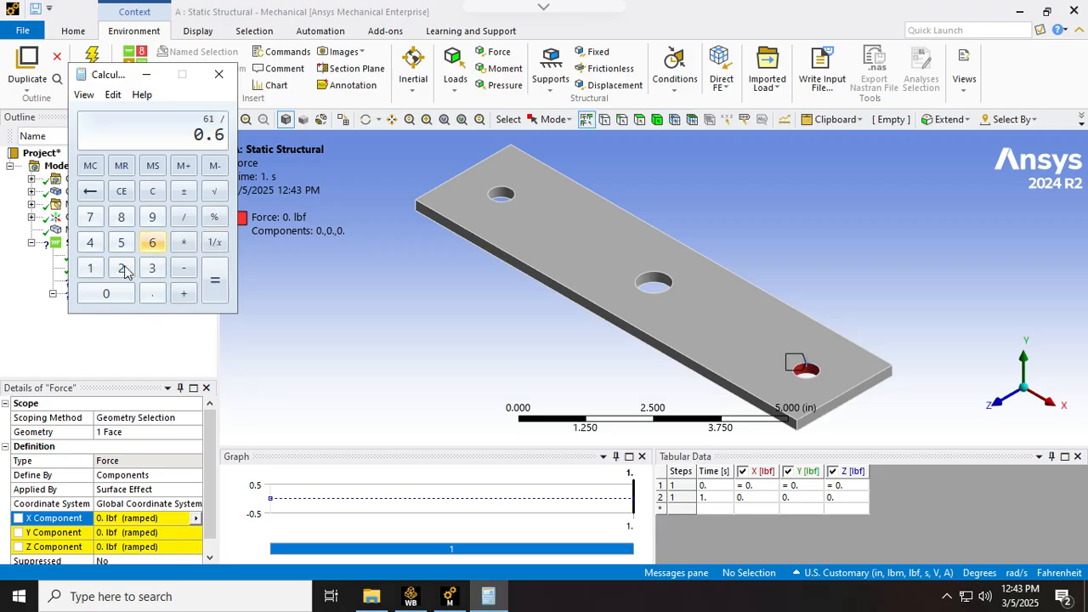
click(94, 269)
click(214, 281)
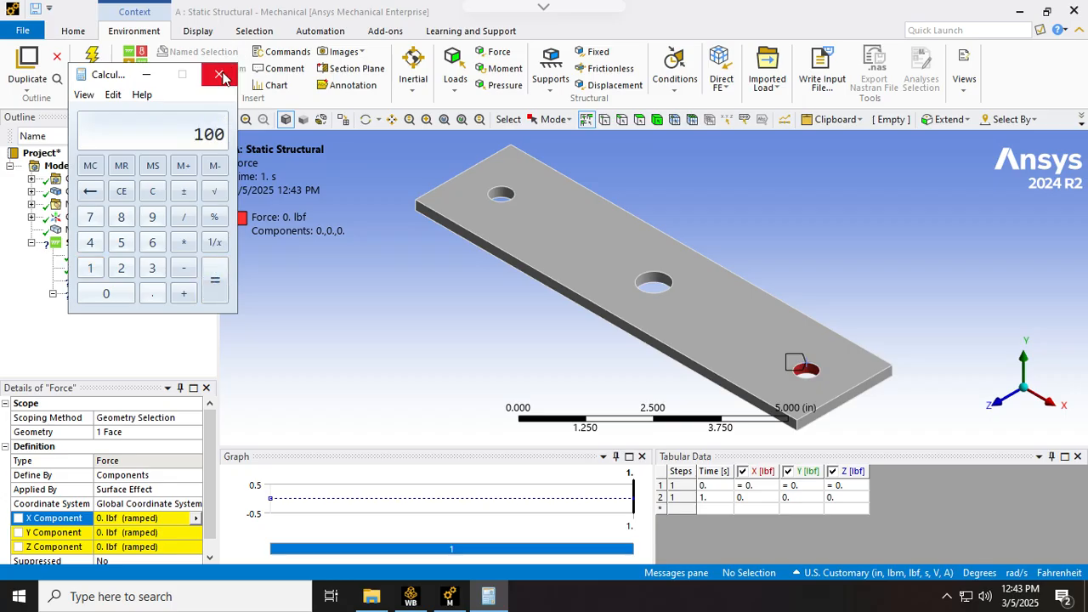
click(219, 74)
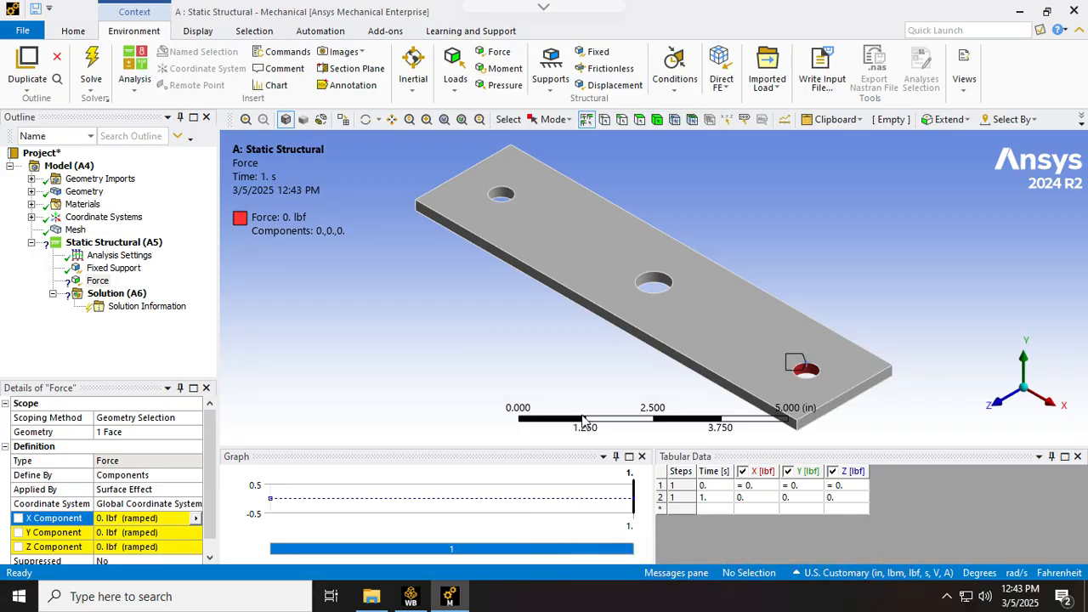
Step: Set the force's X component to 61 lbf and solve the Static Structural analysis
click(126, 520)
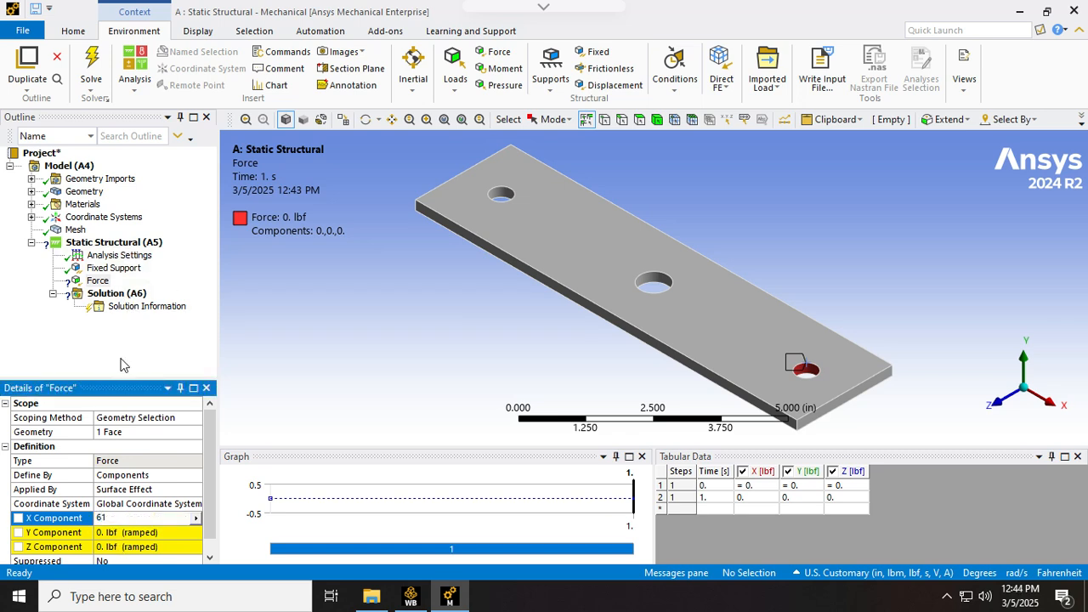
click(170, 342)
click(113, 244)
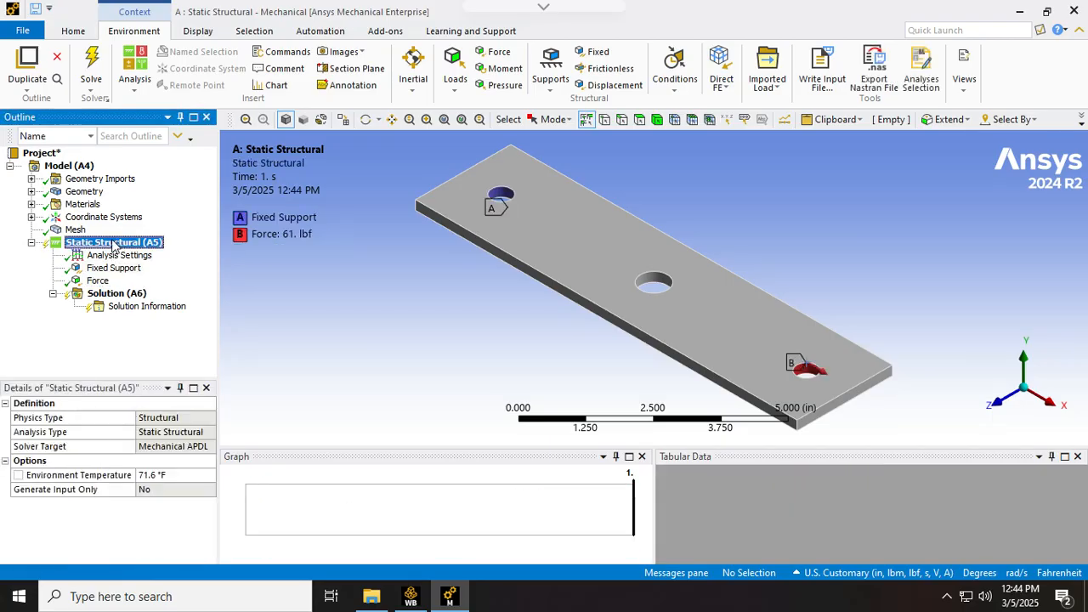
right_click(113, 244)
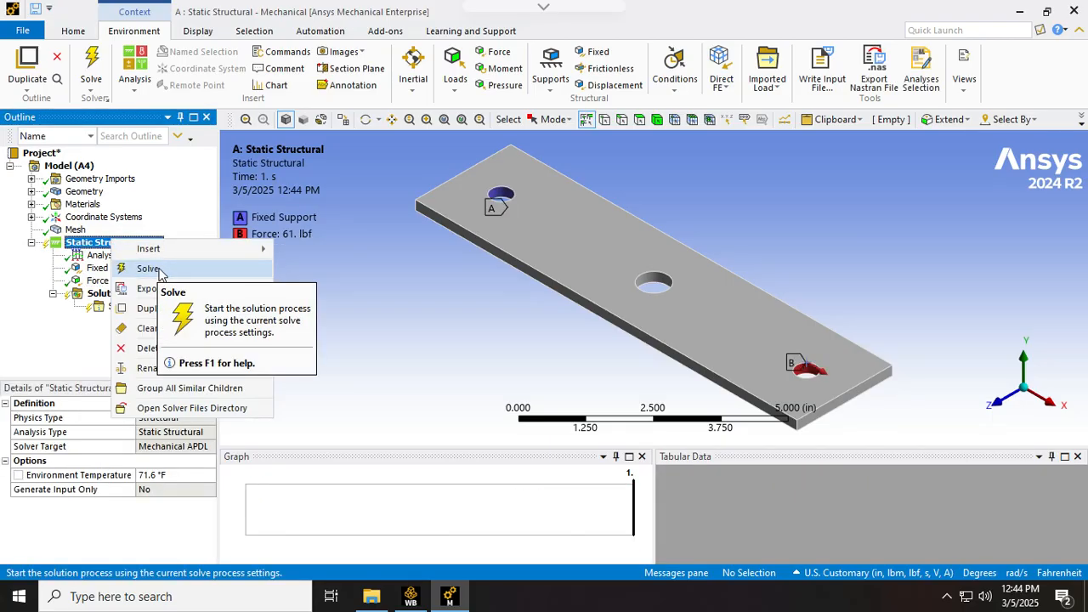
click(149, 268)
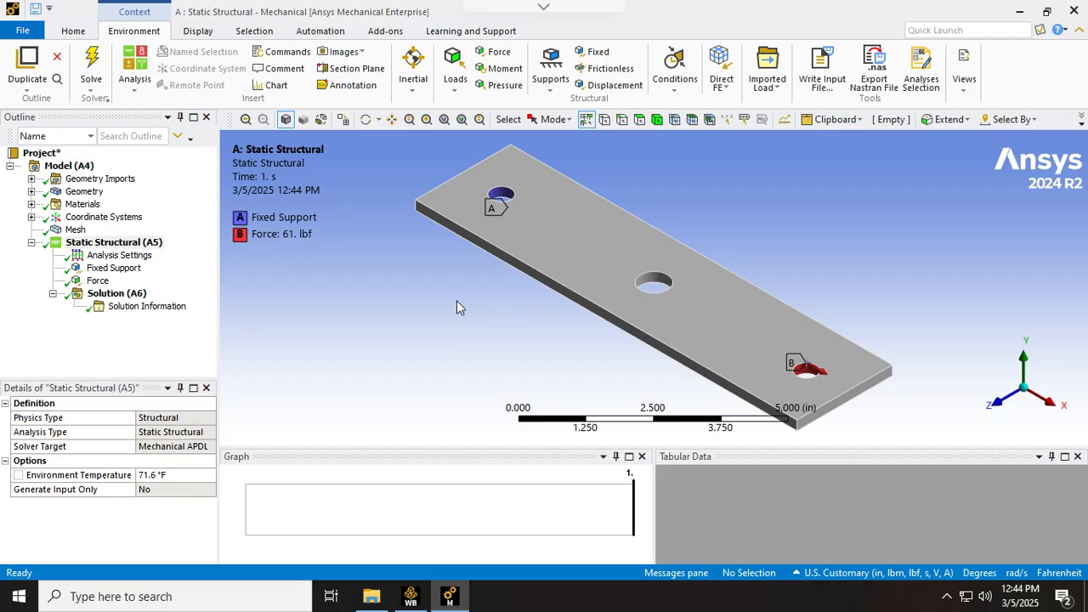
Step: Add a Total Deformation result for all bodies to the Solution and evaluate it
click(123, 293)
right_click(119, 294)
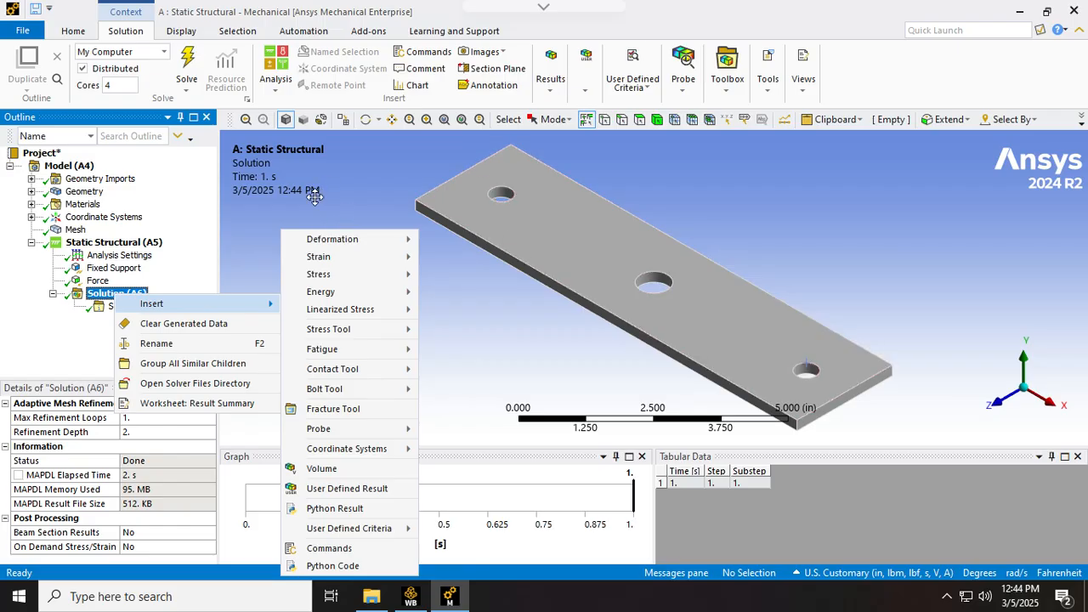
mouse_move(353, 241)
click(123, 295)
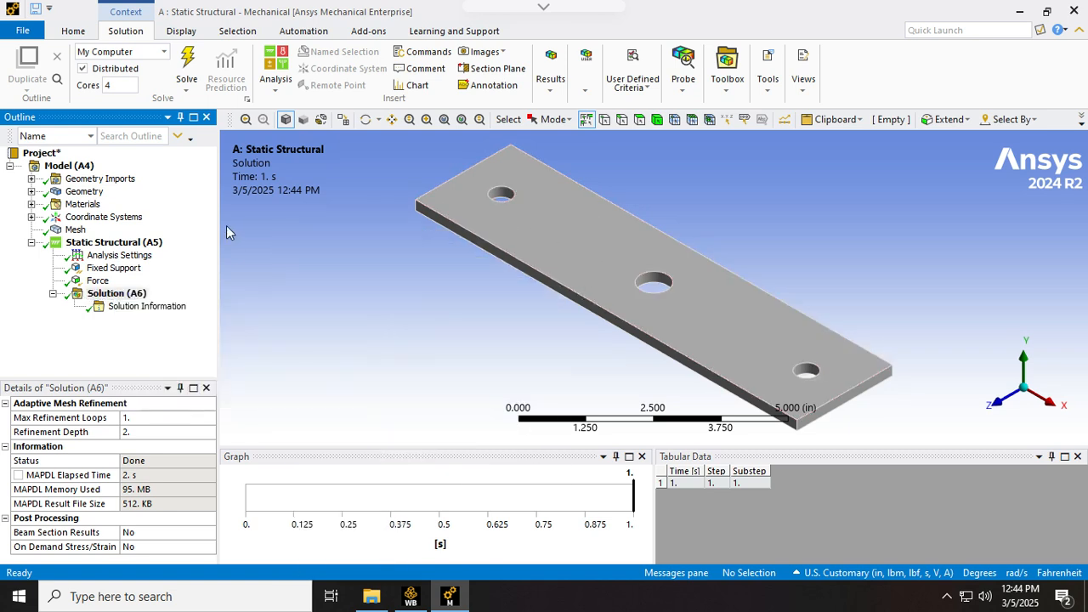
right_click(123, 295)
mouse_move(164, 298)
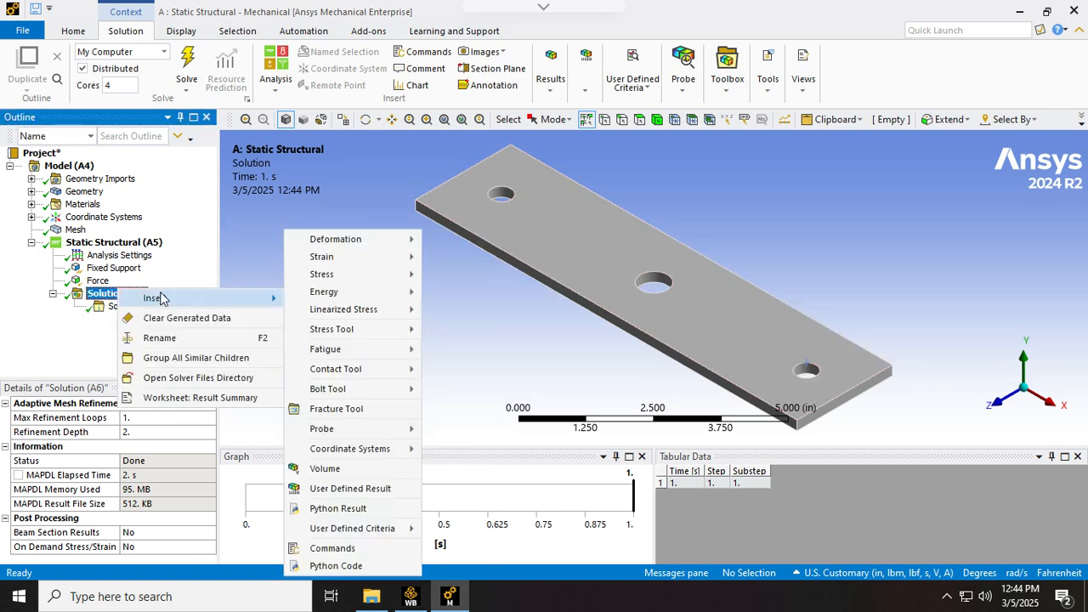
mouse_move(347, 238)
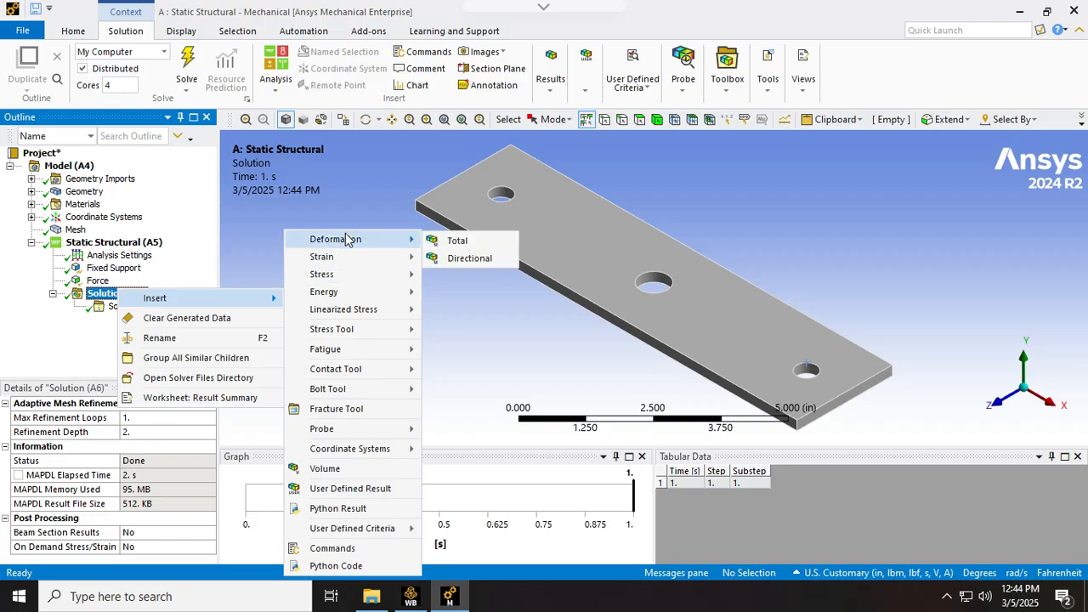
click(457, 241)
right_click(141, 331)
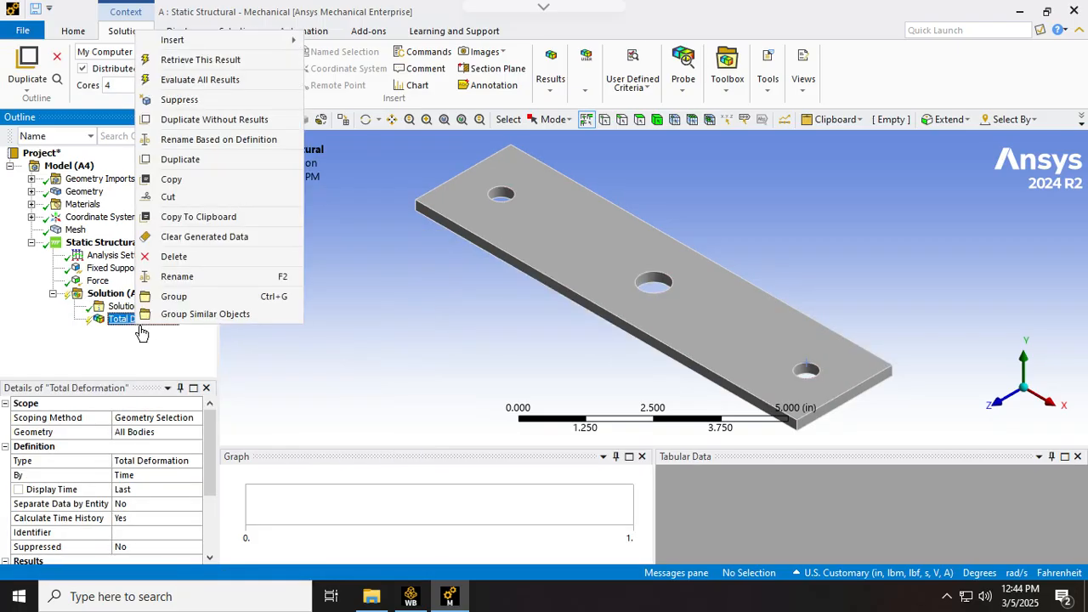
click(168, 80)
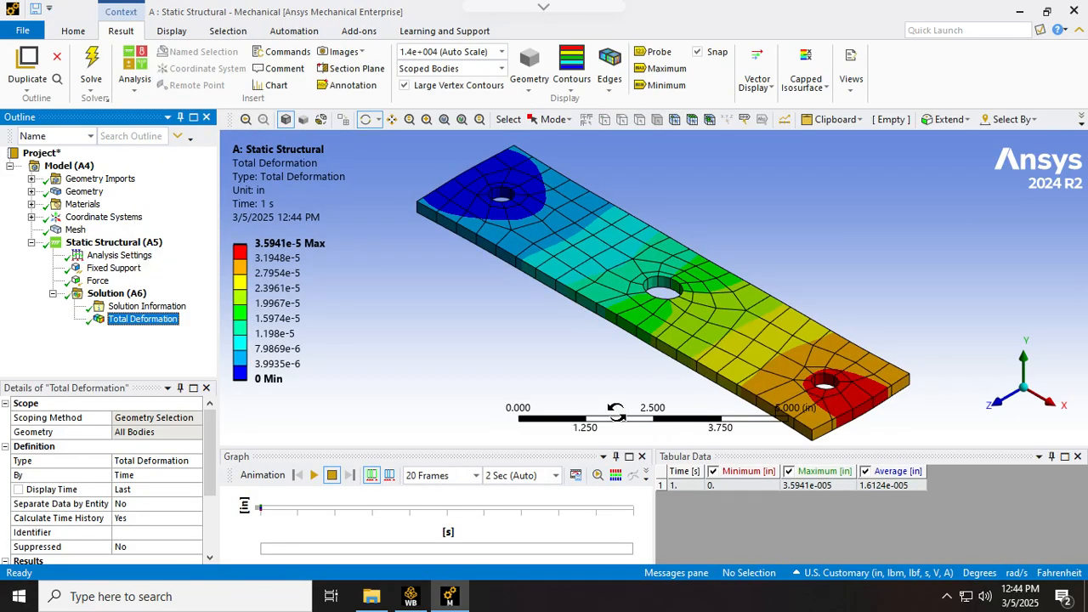
Step: Animate the plate's total deformation and view it from different angles
drag(627, 365, 704, 343)
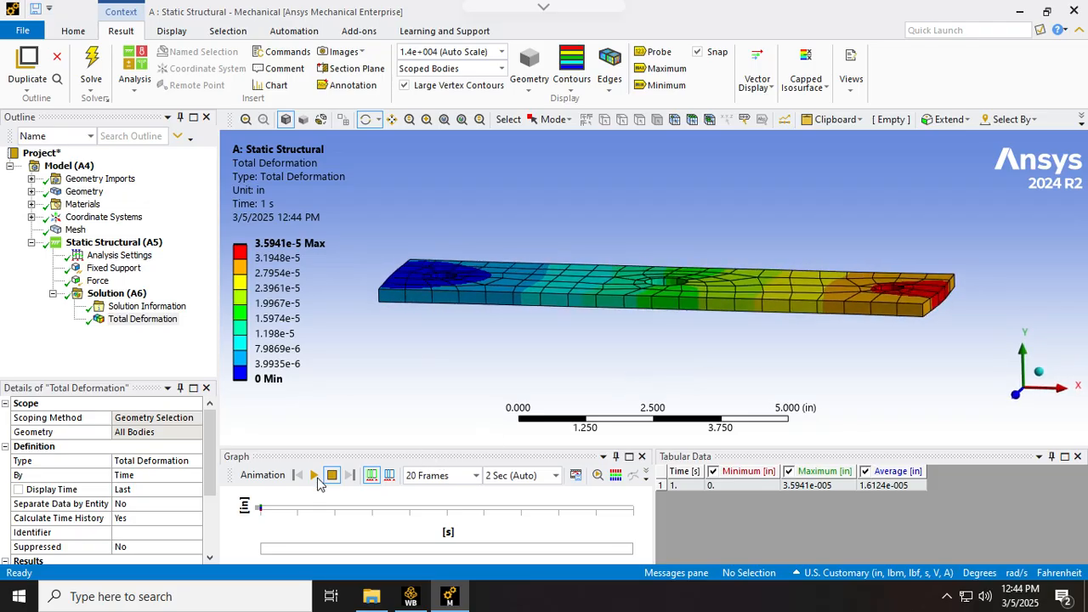
click(315, 475)
drag(389, 389, 333, 415)
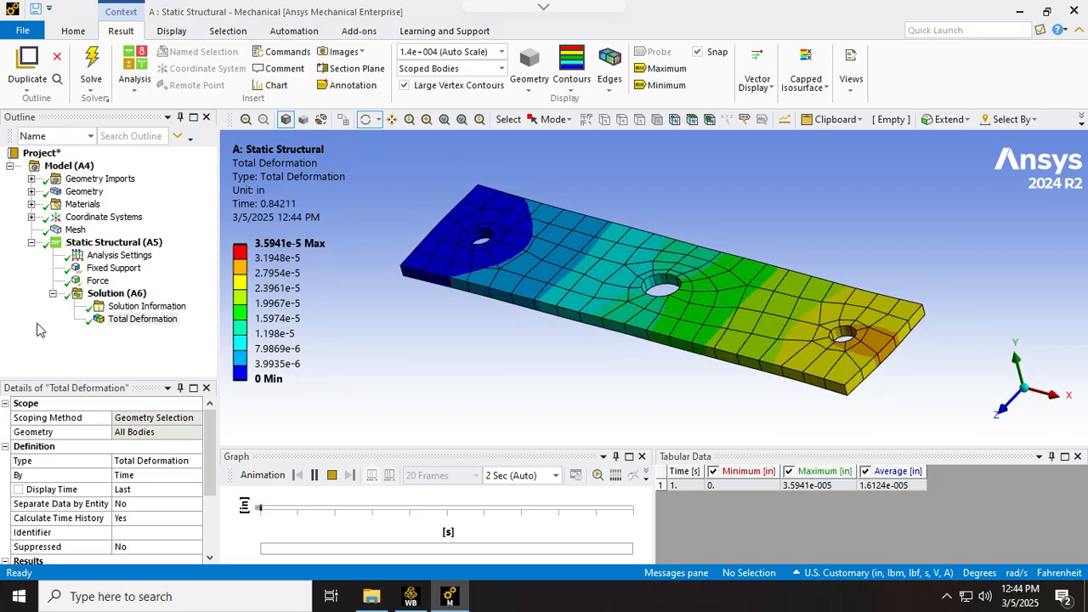
Step: Add a Normal Stress result along the X axis for all bodies to the Solution and retrieve its values
click(96, 292)
right_click(96, 291)
mouse_move(144, 298)
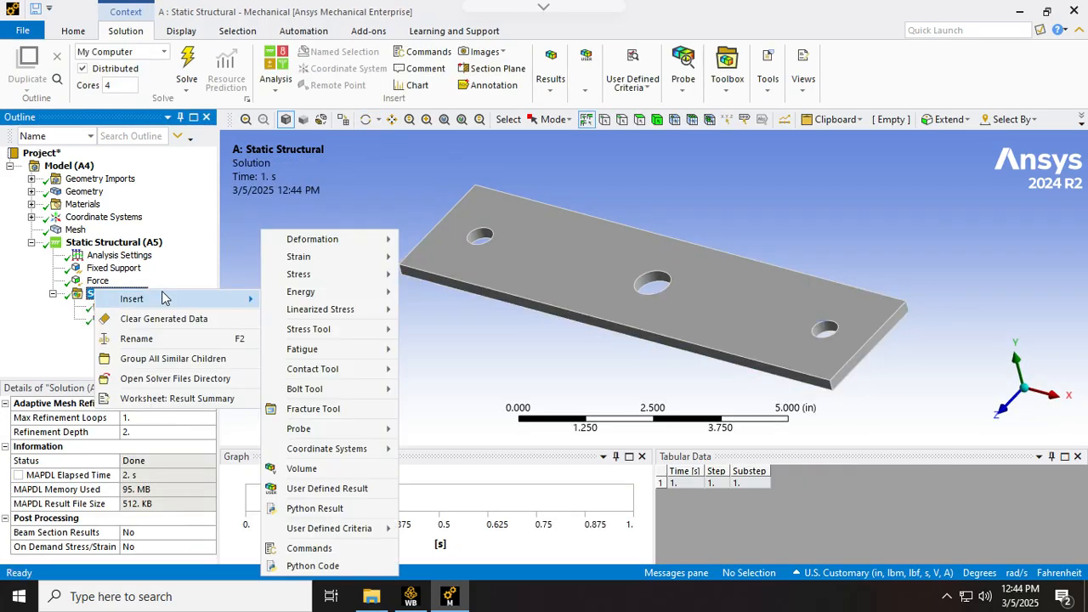
mouse_move(342, 275)
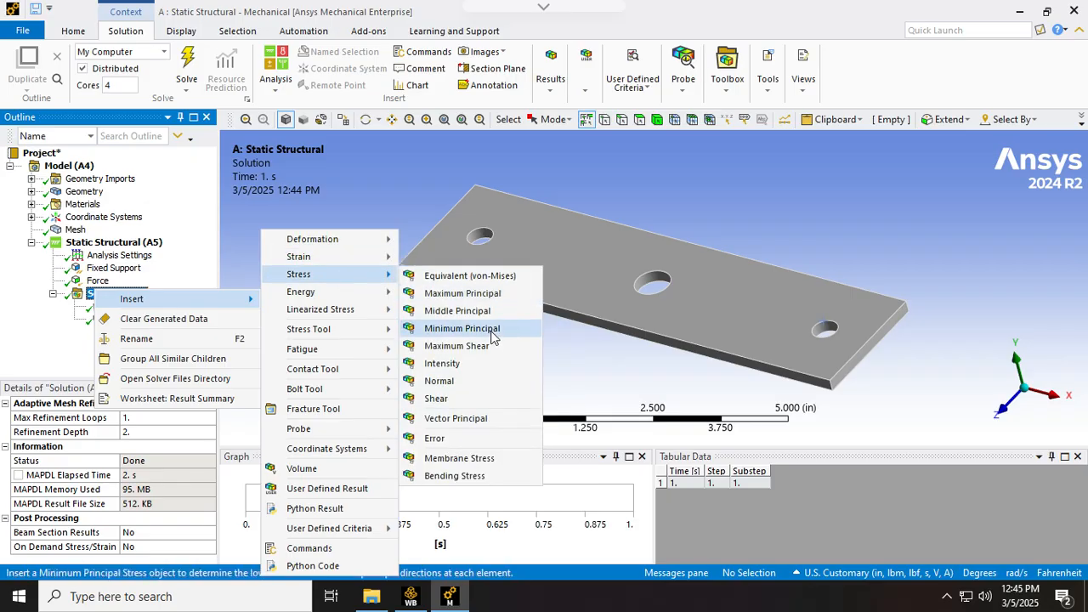
click(459, 380)
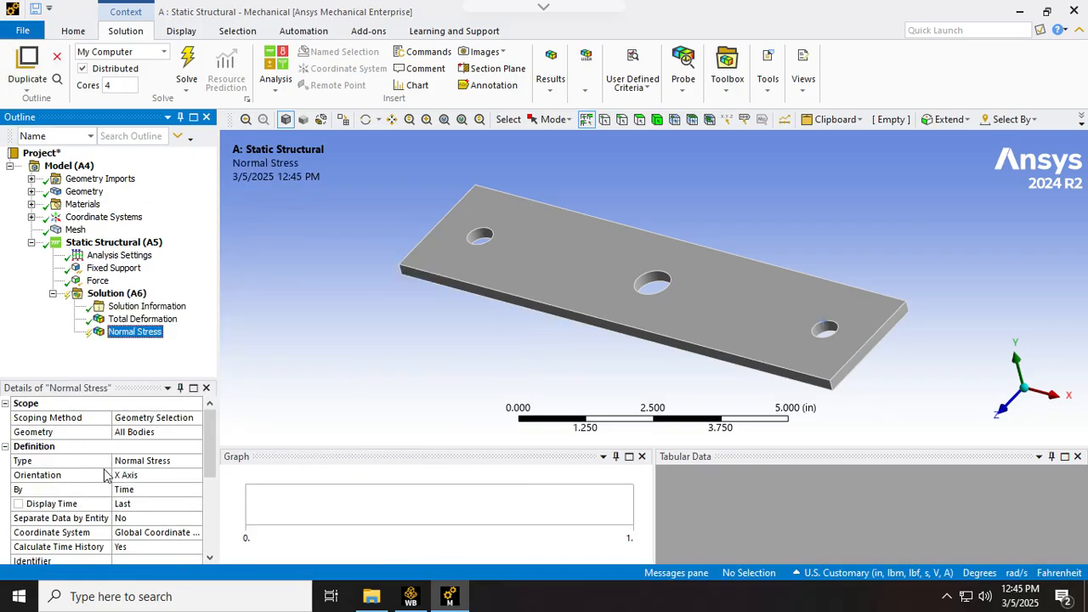
right_click(139, 331)
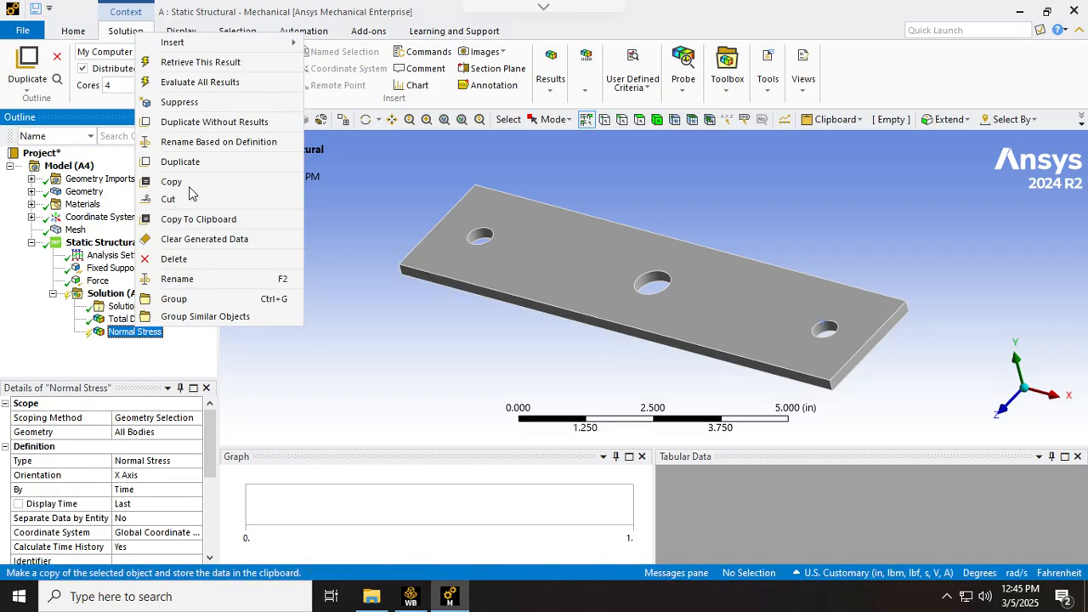
click(189, 63)
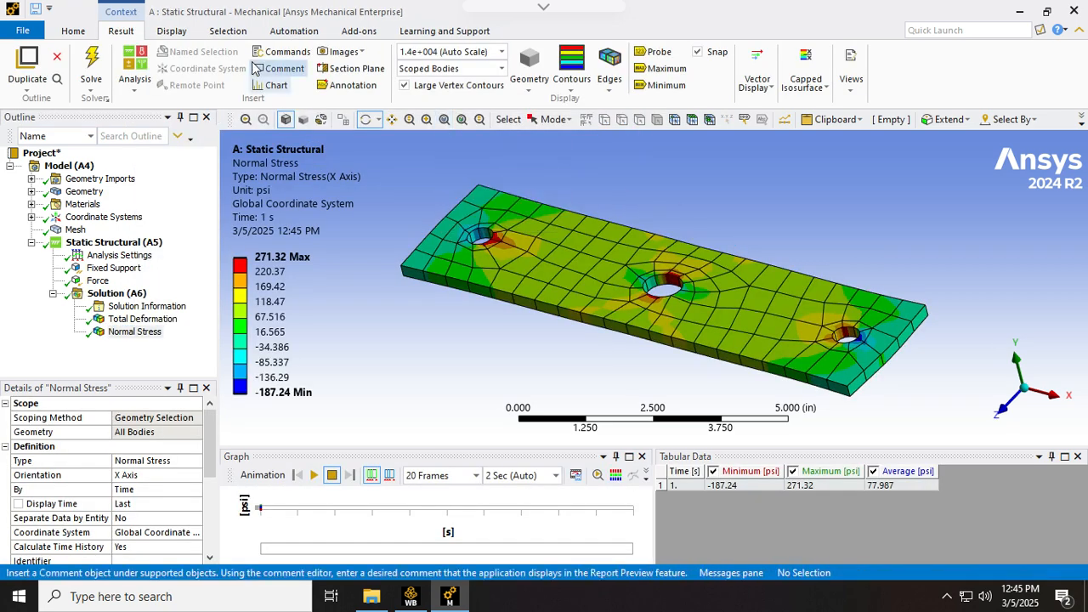
Step: Probe the normal stress at eight points on the plate's top face, four on each side of the middle hole
click(657, 52)
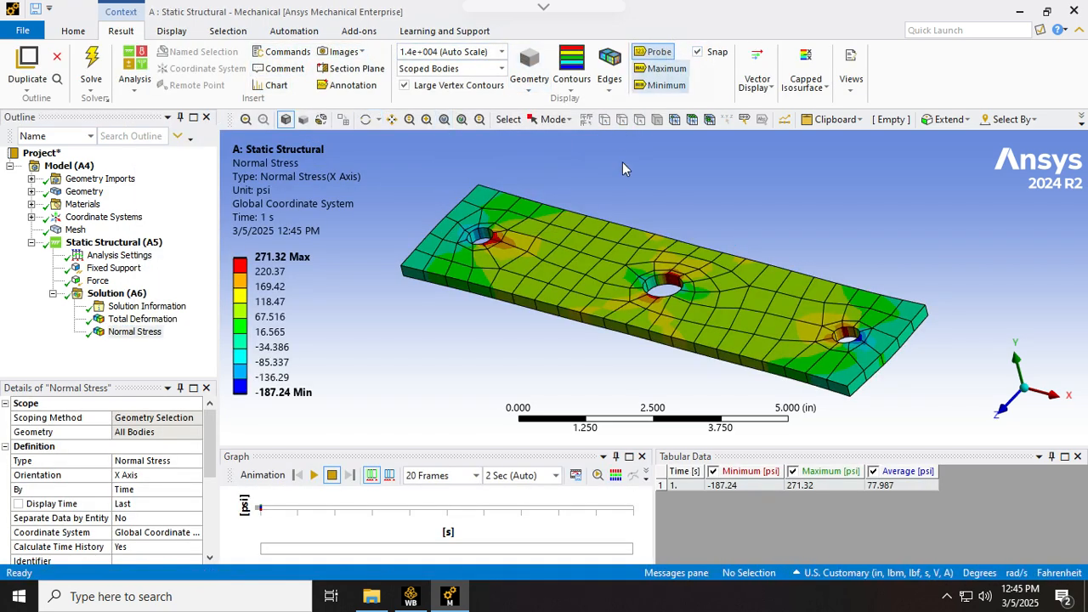
click(577, 258)
click(593, 252)
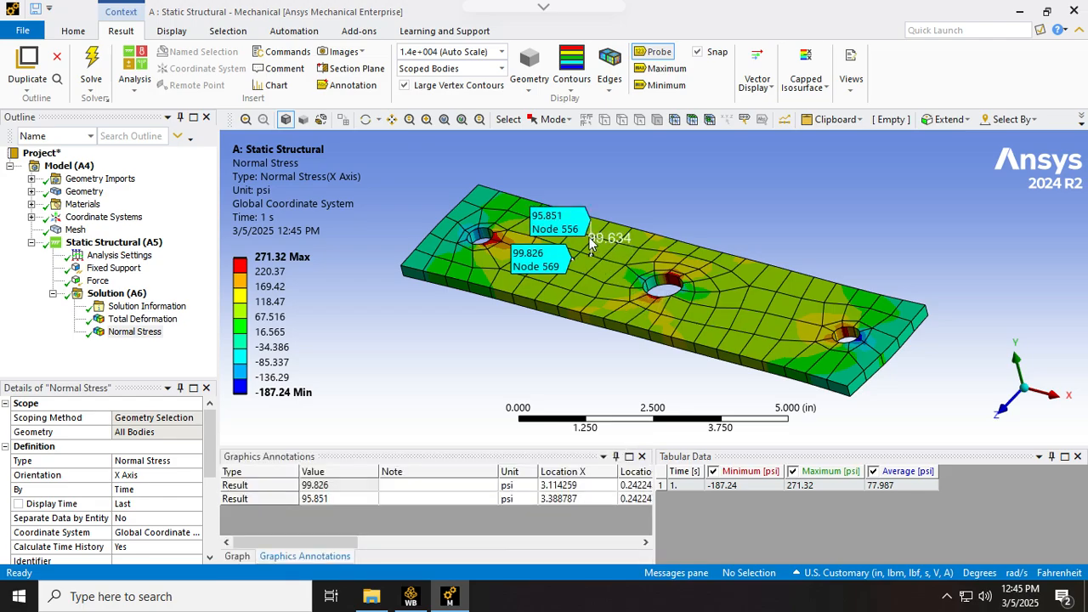
click(588, 257)
click(551, 286)
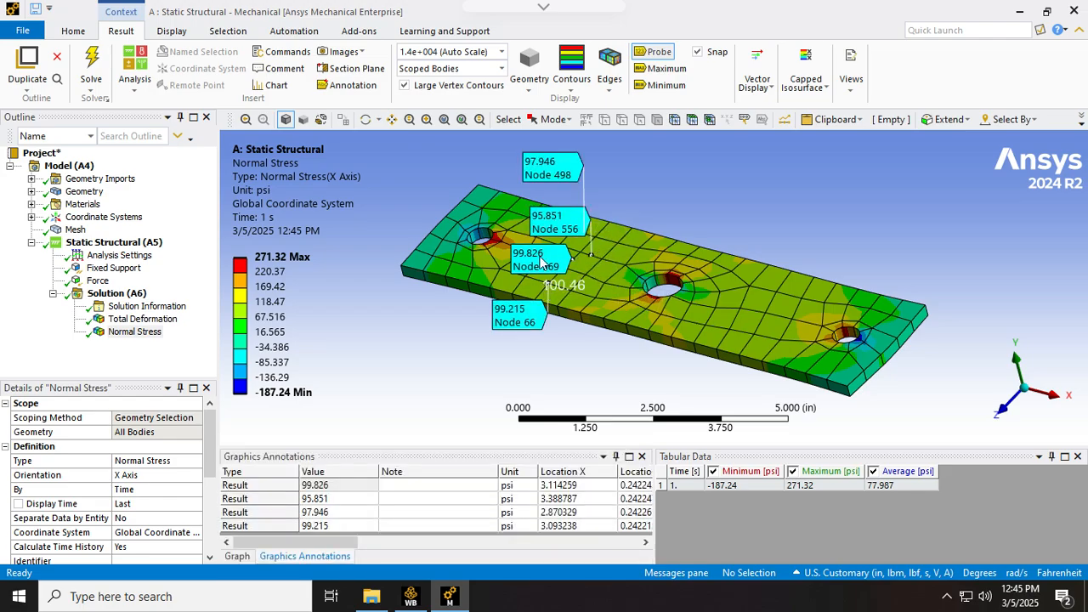
click(761, 282)
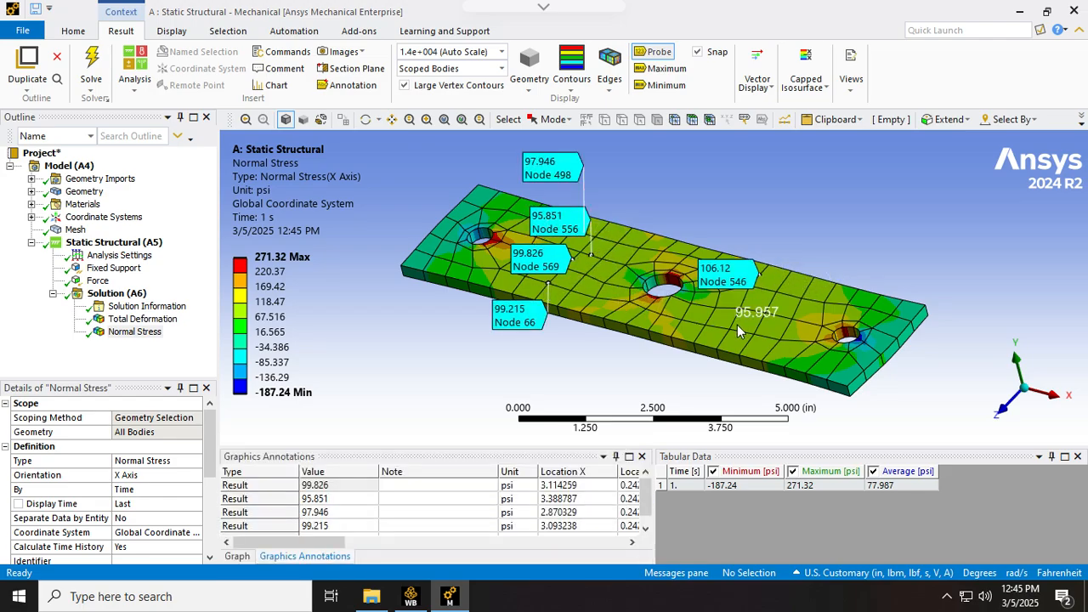
click(738, 325)
click(728, 331)
click(768, 290)
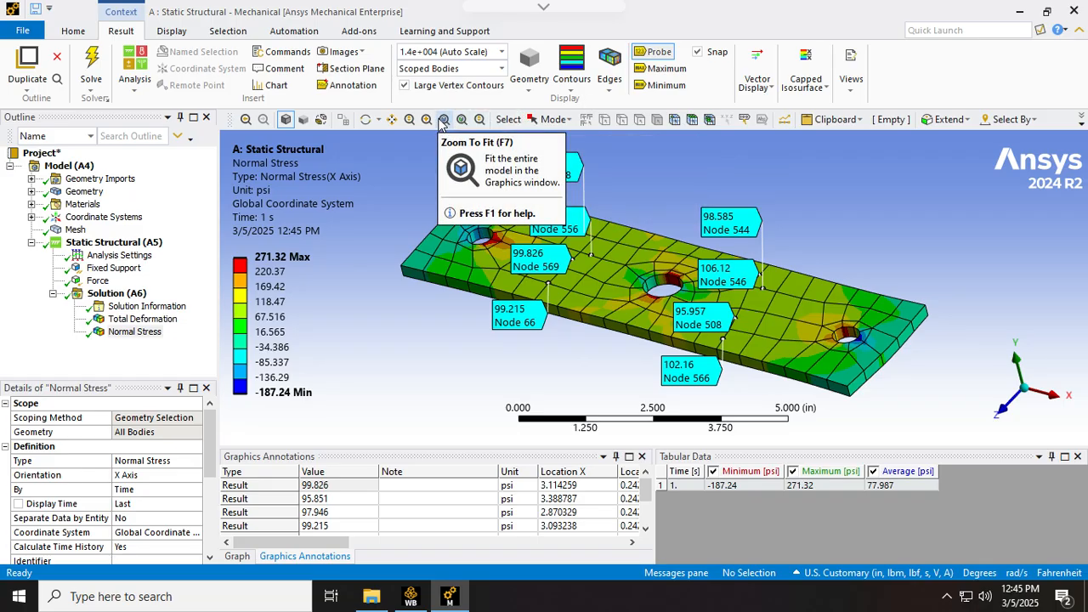
Step: Probe the normal stress along the upper edge of the plate's middle hole
click(427, 119)
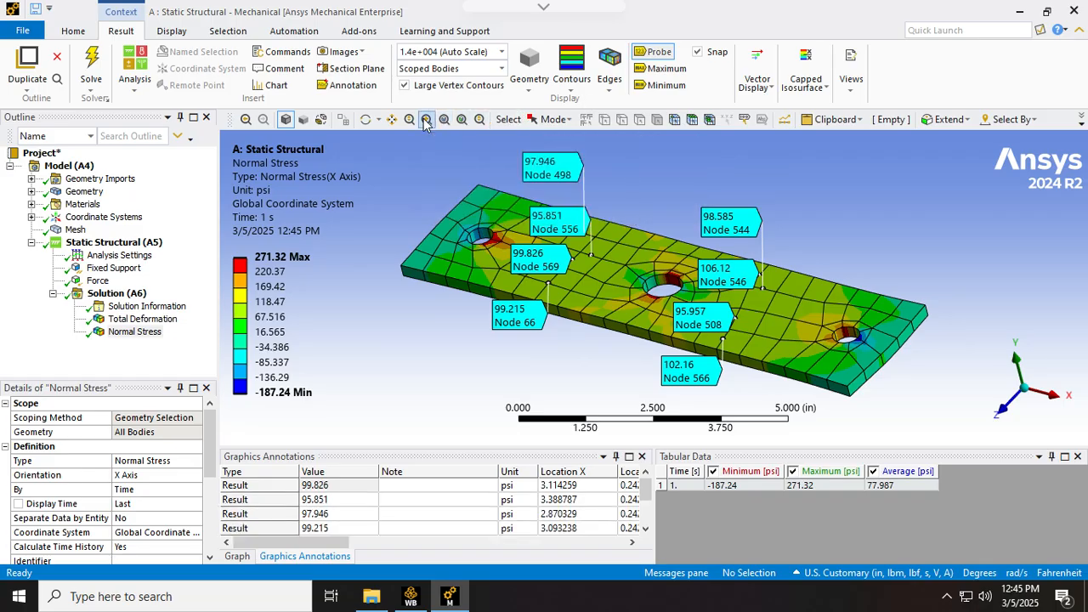
drag(700, 298, 651, 260)
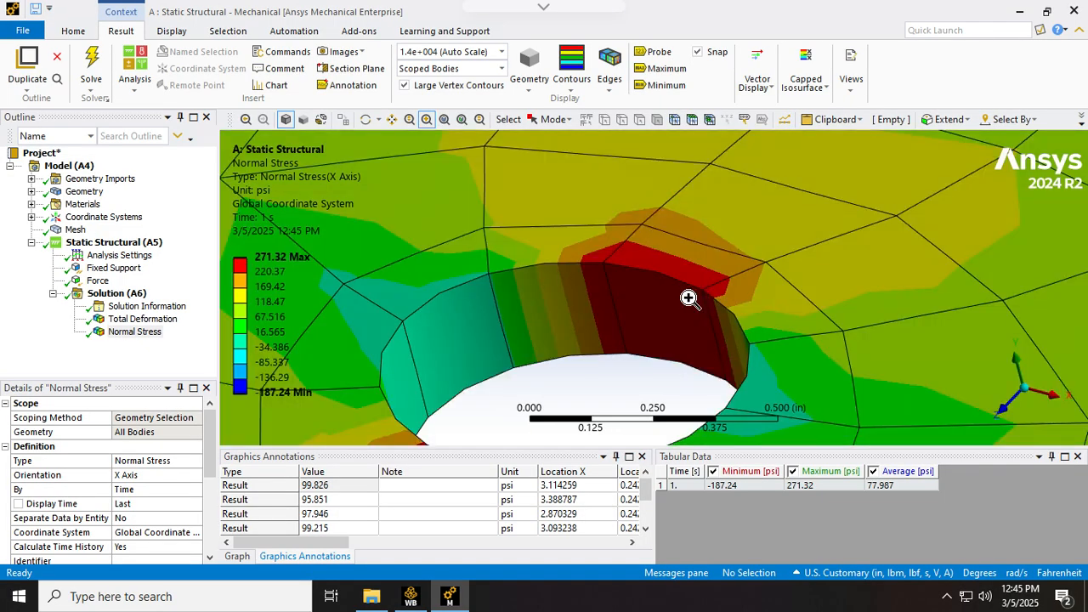
click(655, 52)
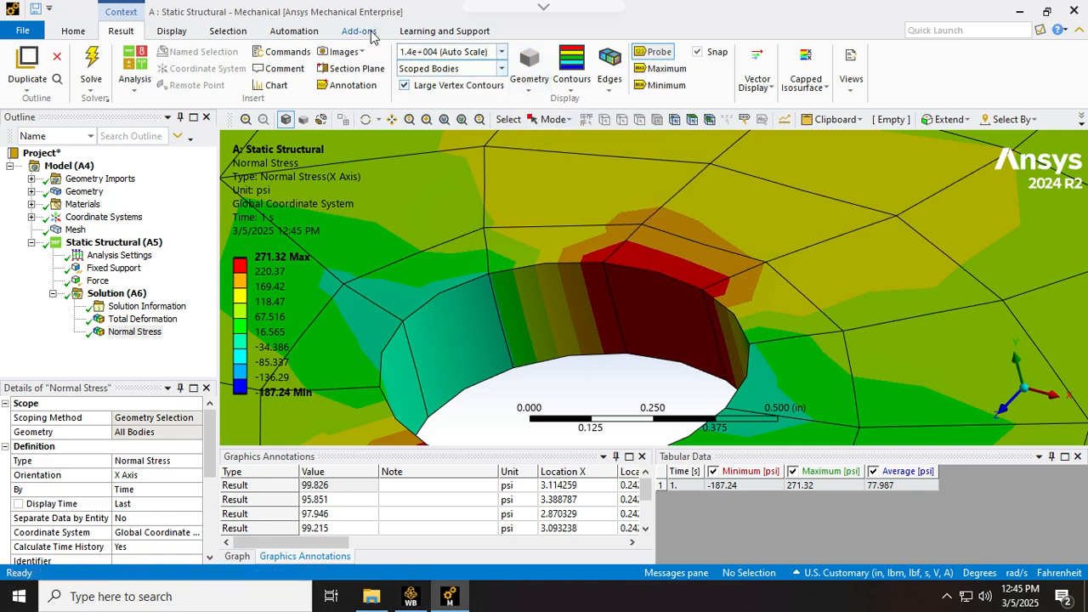
Step: Add a mesh Refinement control with level 1 scoped to all faces of the plate
click(76, 230)
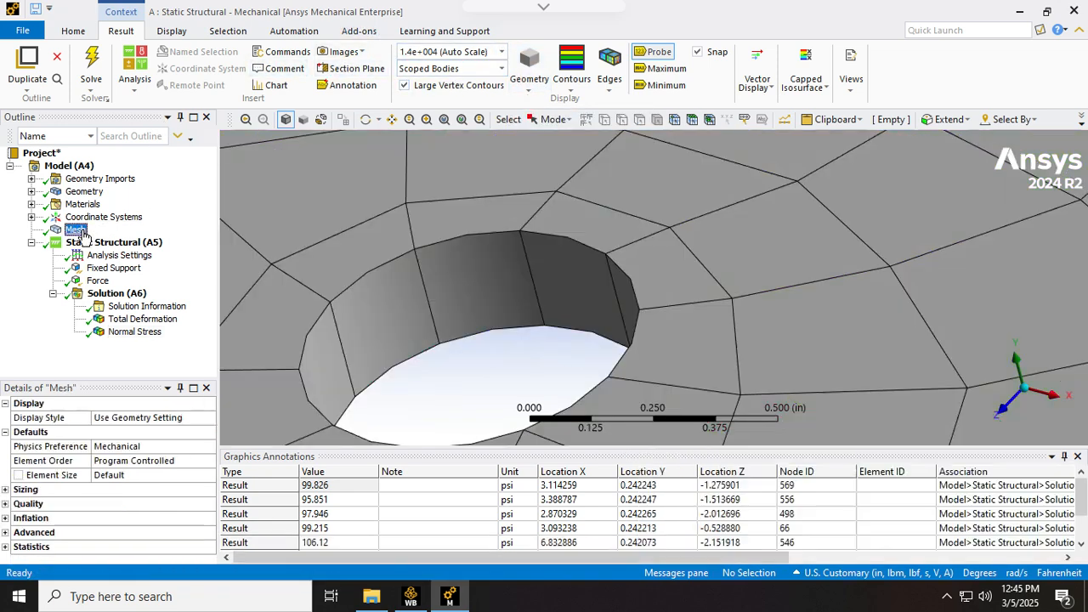
right_click(77, 232)
mouse_move(143, 247)
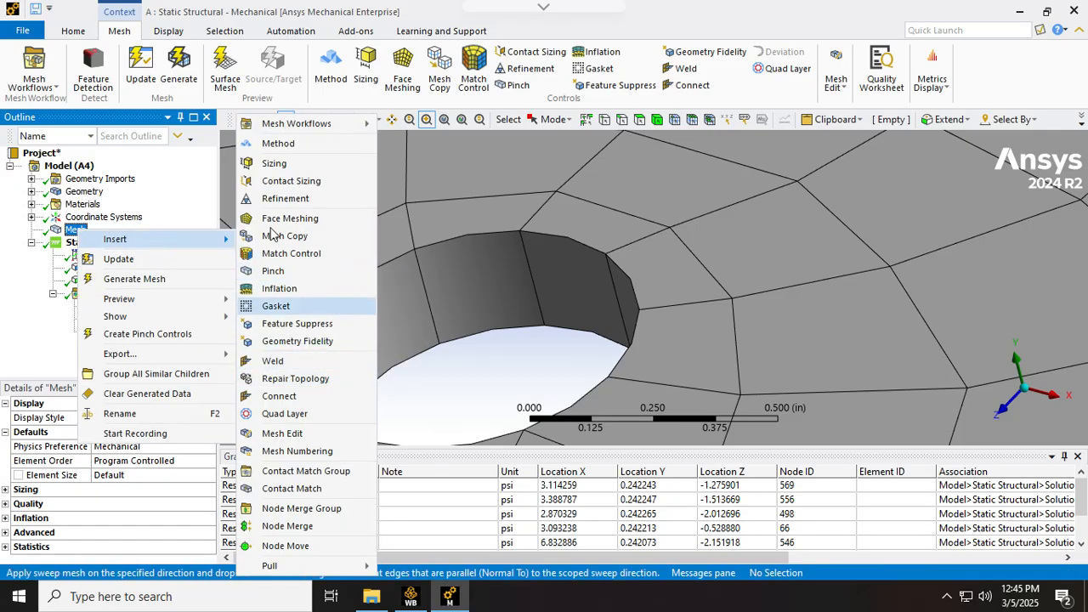
click(278, 196)
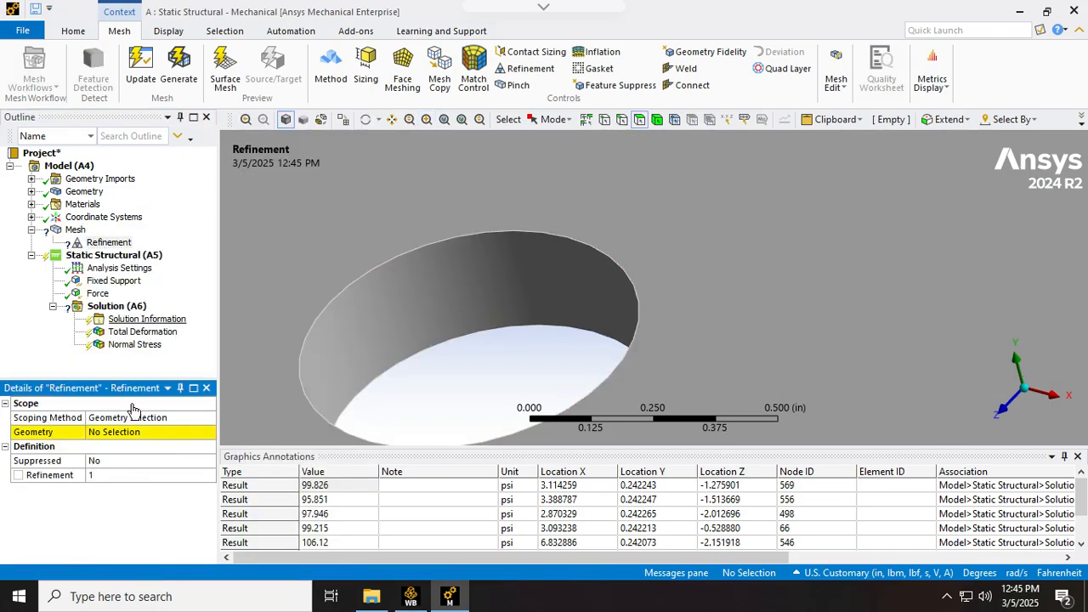
click(119, 434)
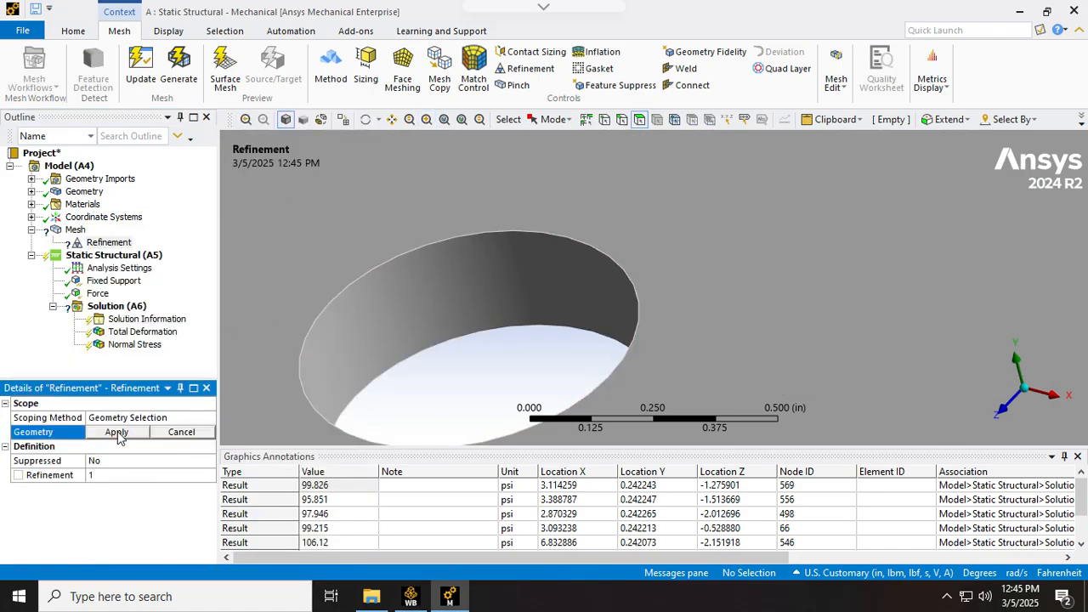
right_click(279, 317)
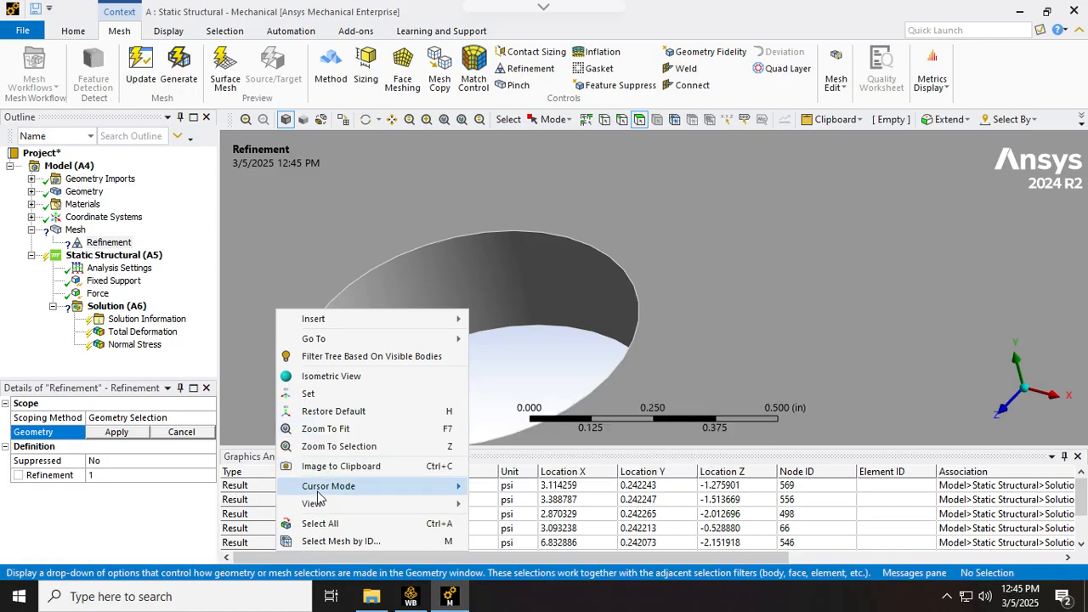
click(320, 522)
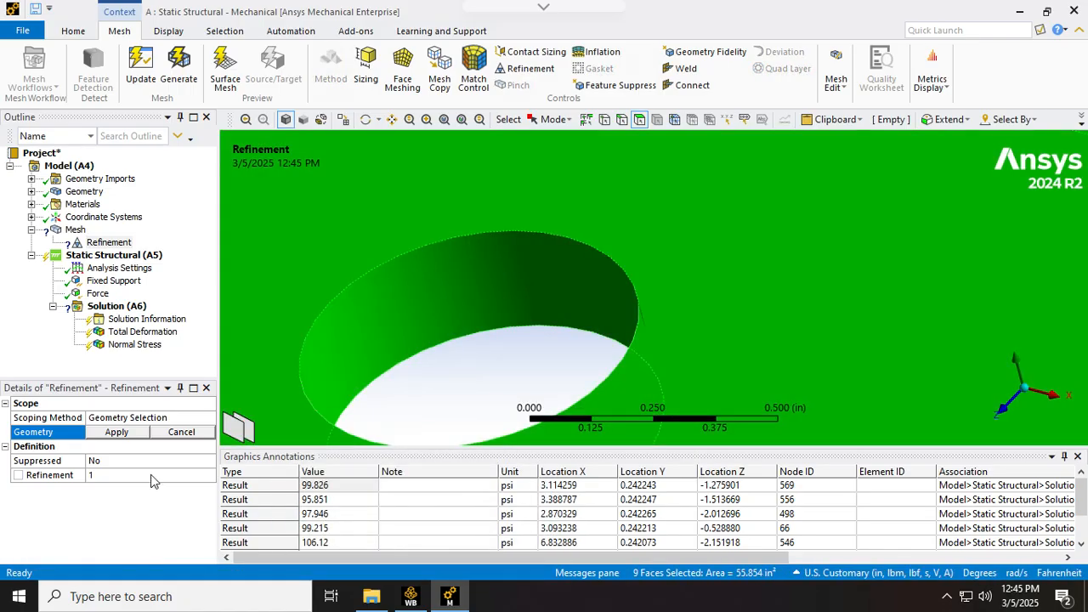
click(117, 432)
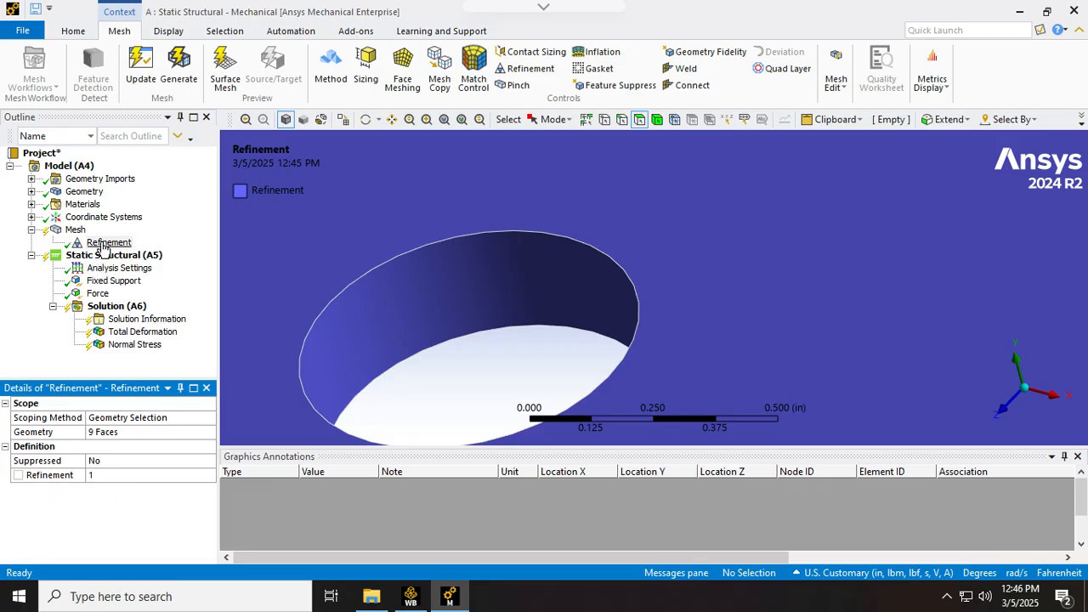
Step: Re-solve the analysis with the level 1 refined mesh and probe the normal stress at the middle hole's wall
click(124, 333)
right_click(123, 345)
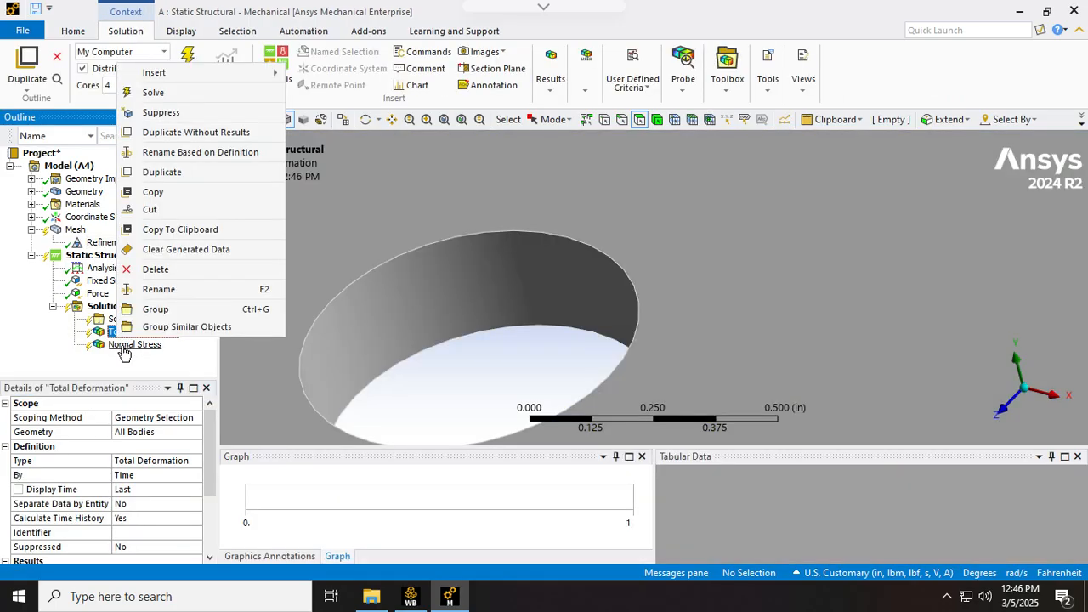
click(154, 99)
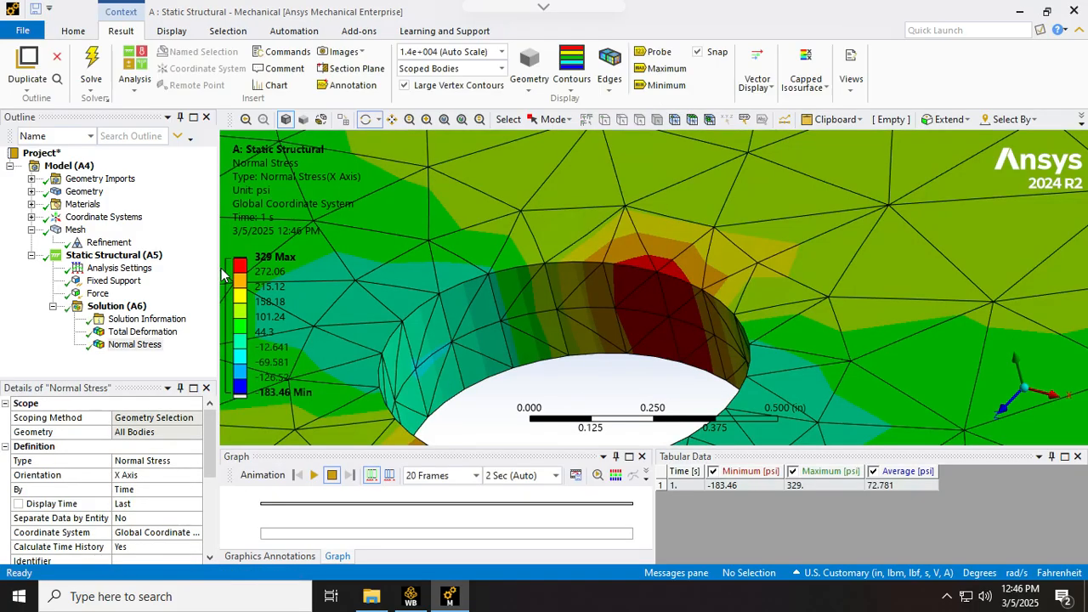
click(150, 347)
click(655, 52)
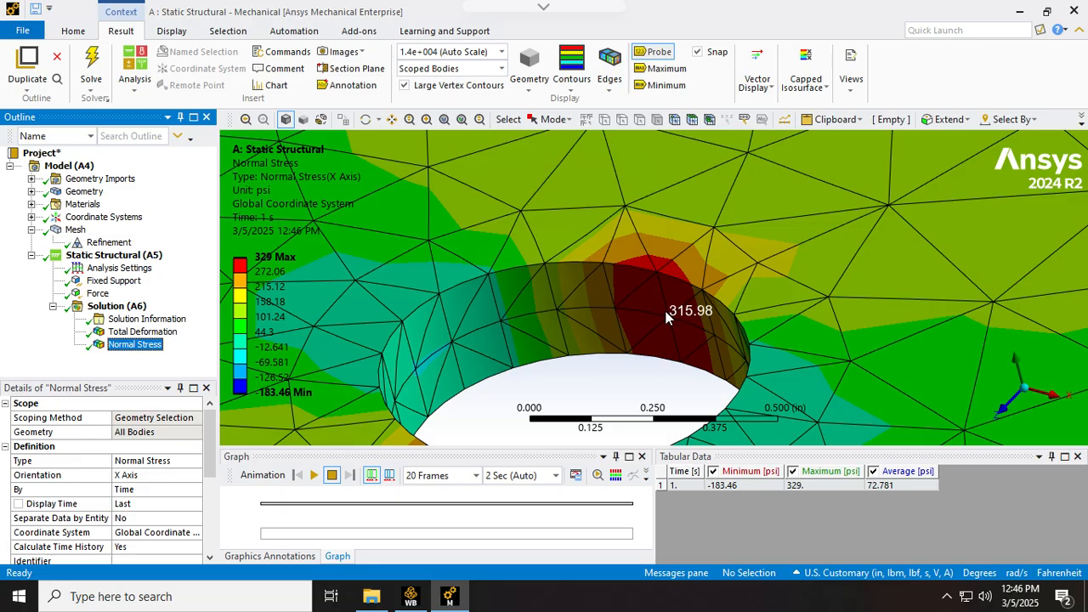
Step: Set the all-faces mesh refinement level to 2
click(109, 243)
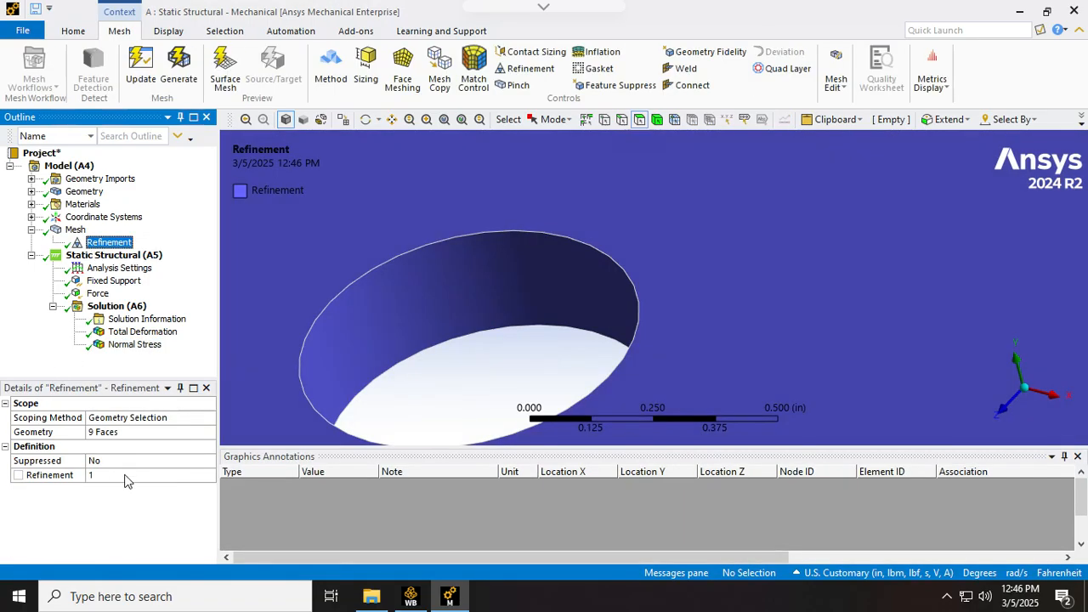
click(126, 476)
click(193, 475)
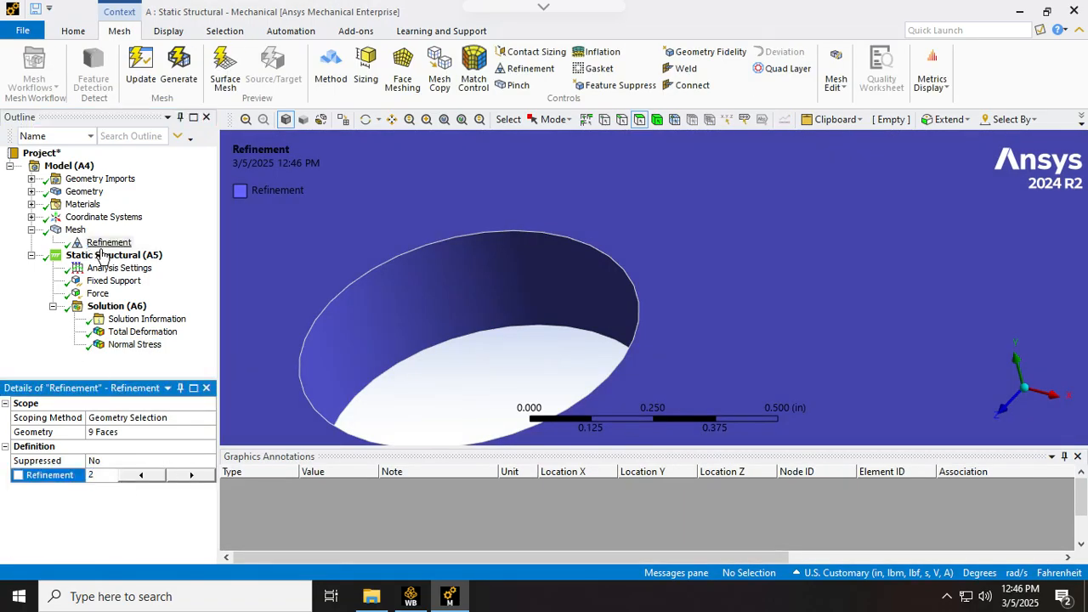
Step: Re-solve the Normal Stress result with the level 2 refined mesh and probe the high-stress zone of the middle hole's wall
right_click(132, 345)
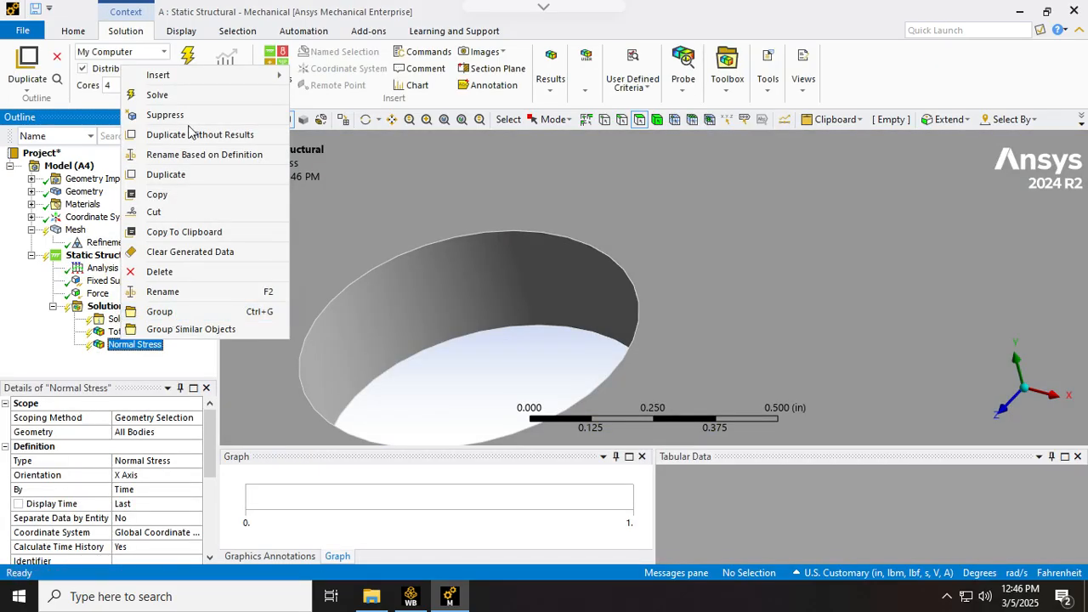
click(166, 95)
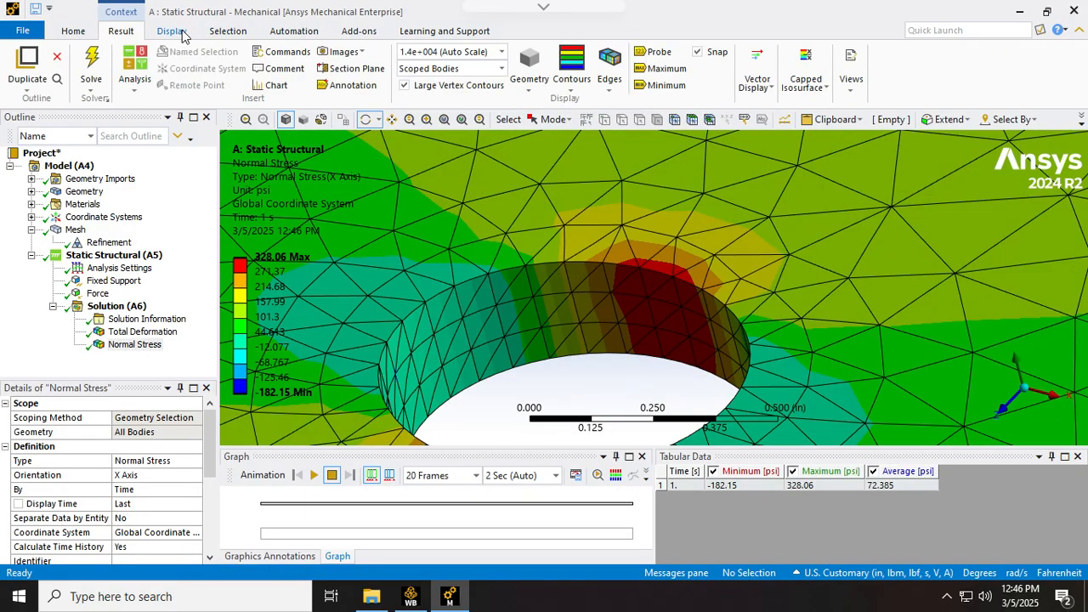
click(659, 52)
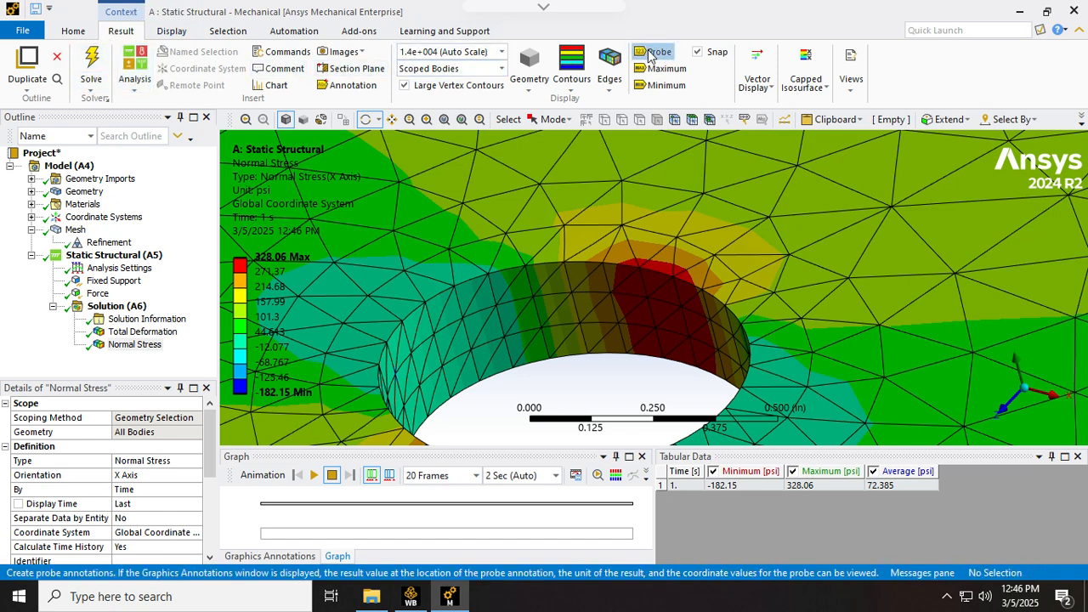
click(662, 299)
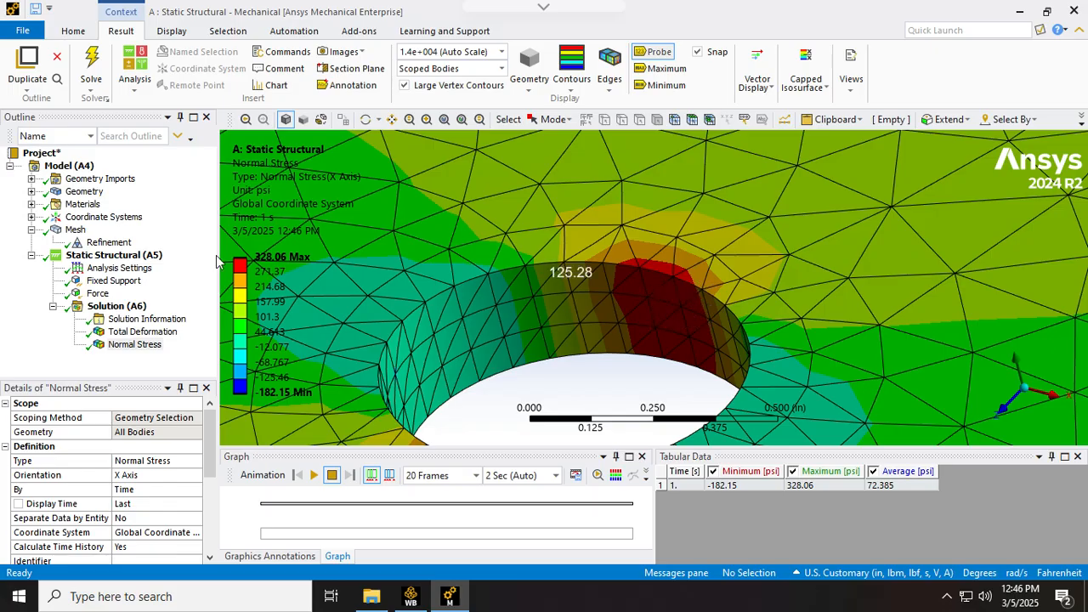
Step: Raise the all-faces mesh refinement level to 3
click(108, 243)
click(118, 481)
click(201, 475)
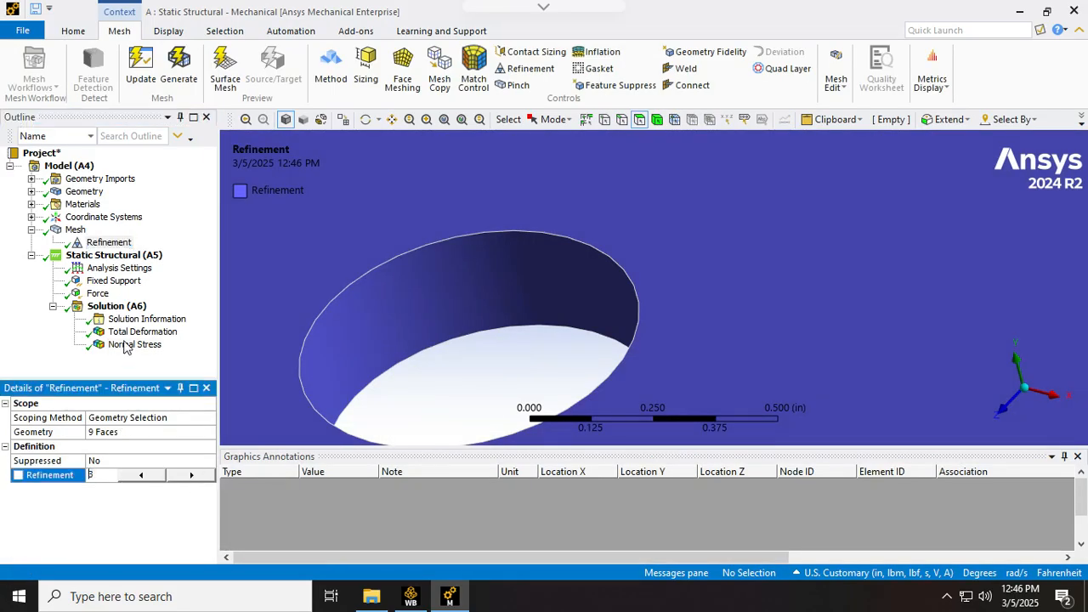
right_click(75, 232)
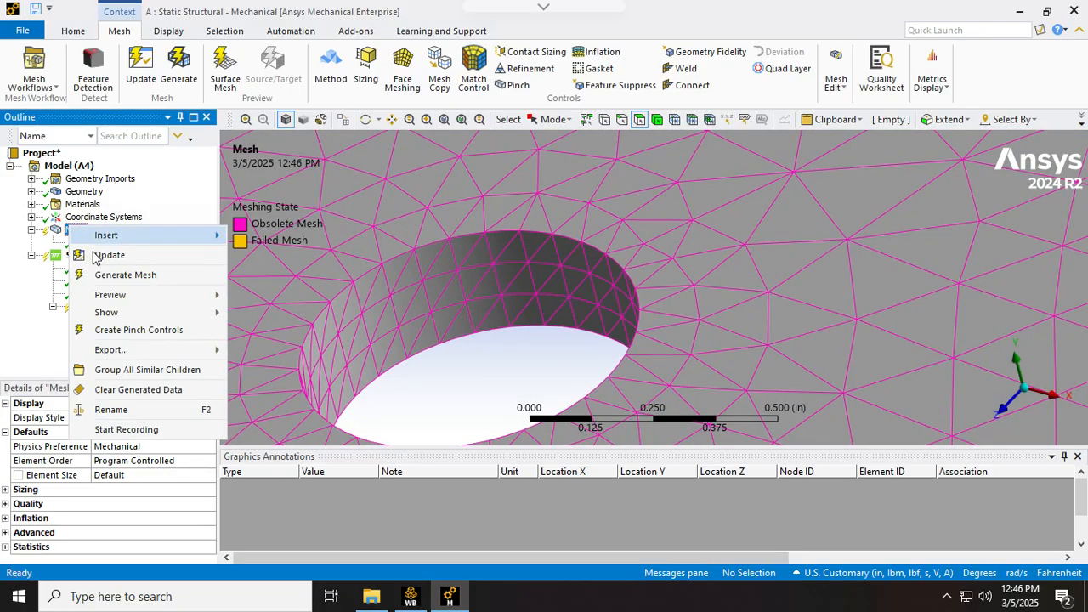
click(25, 338)
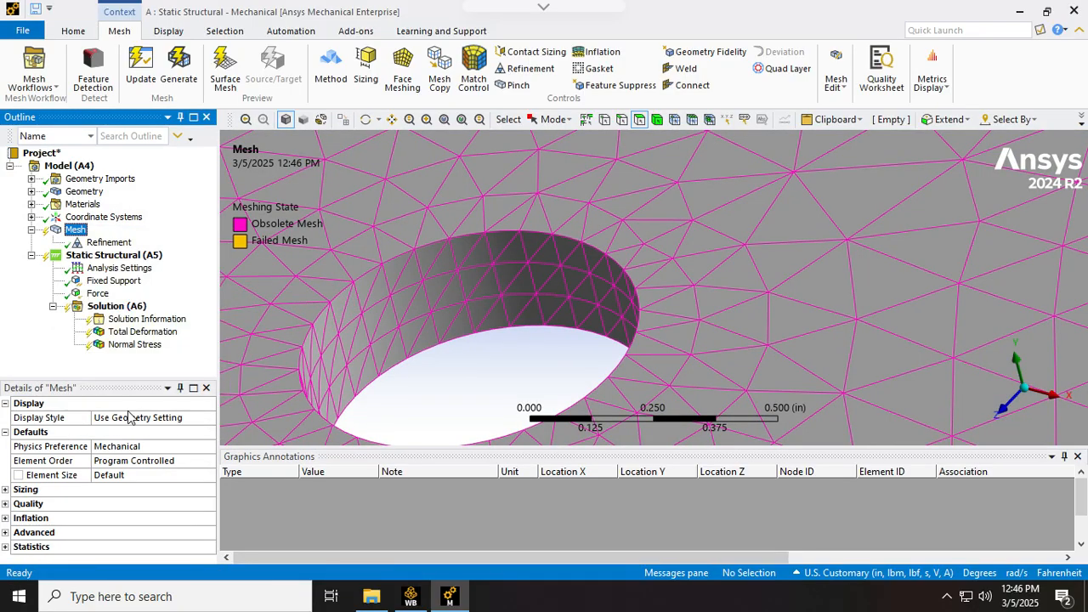
Step: Re-solve the Normal Stress result with the level 3 refined mesh and probe the stress around the middle hole
right_click(137, 346)
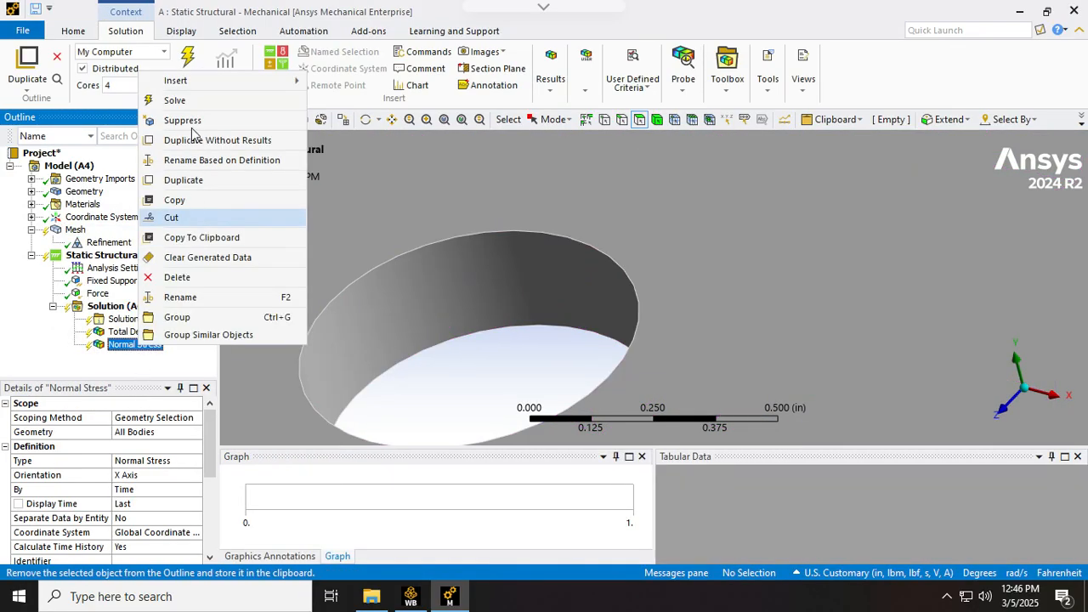
click(201, 102)
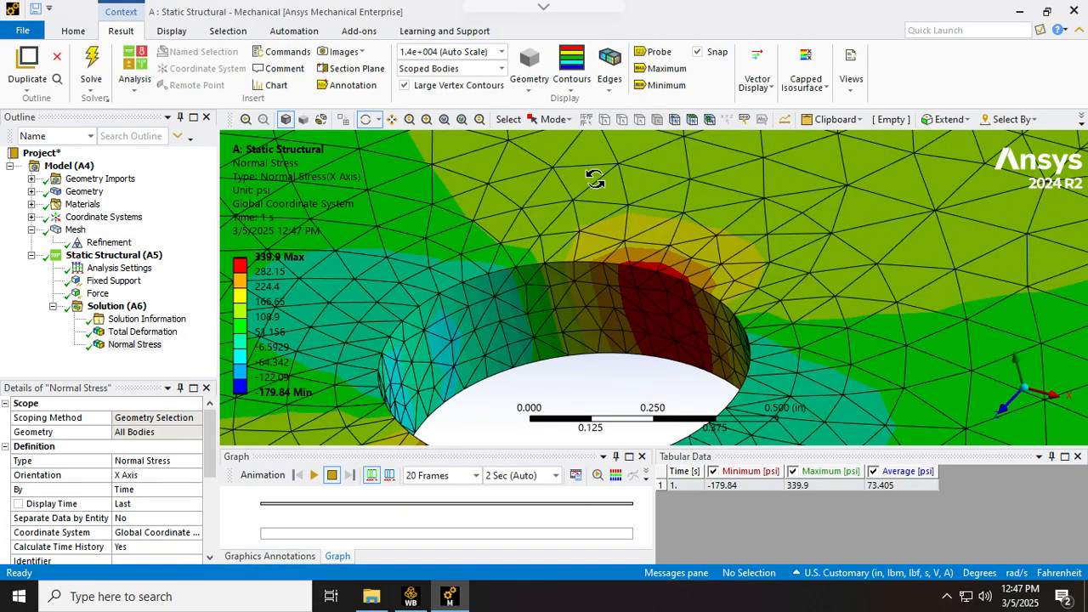
click(659, 56)
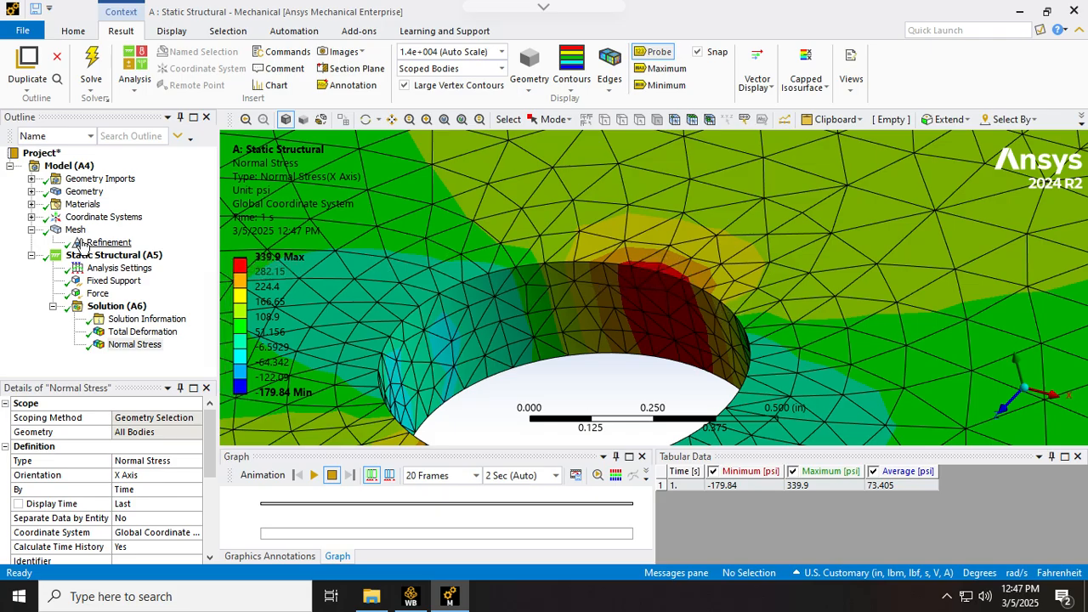
Step: Add a second mesh Refinement scoped to the middle hole's cylindrical face and set its level to 3
click(107, 244)
drag(107, 244, 181, 257)
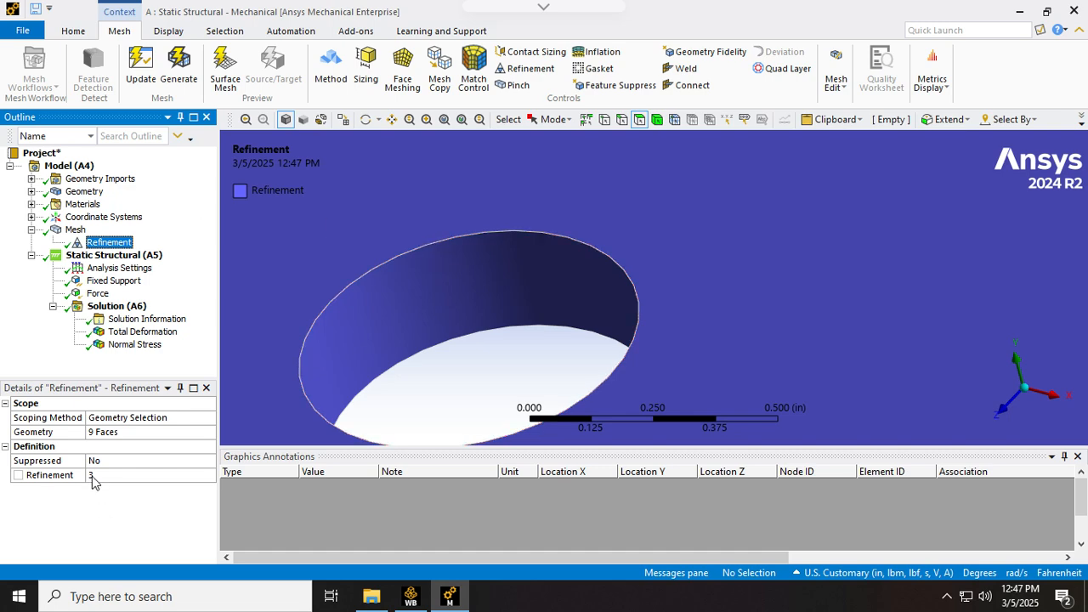
click(75, 232)
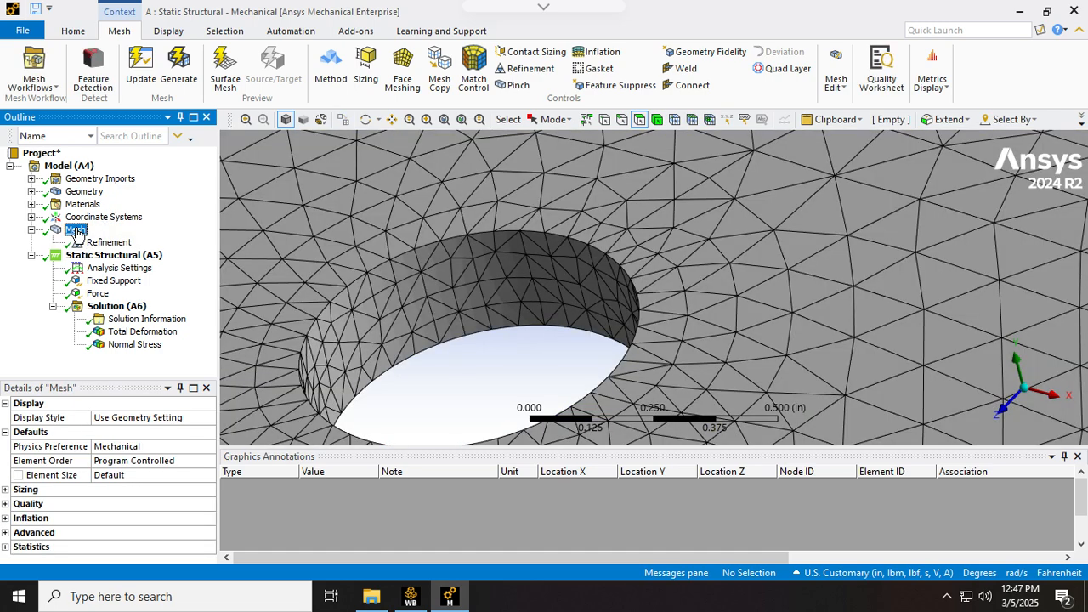
right_click(75, 231)
mouse_move(108, 242)
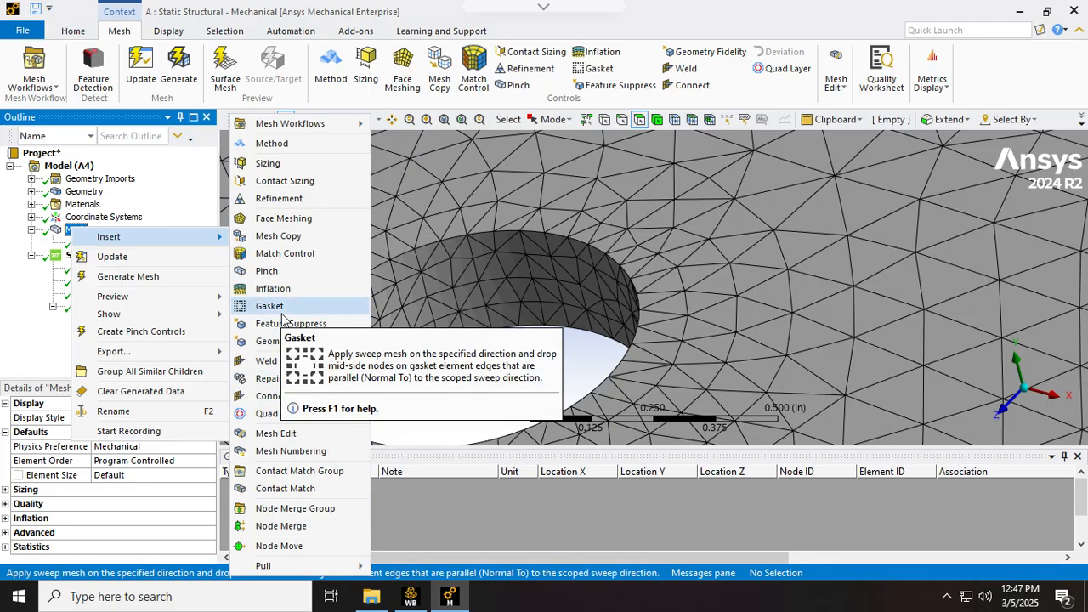
click(279, 198)
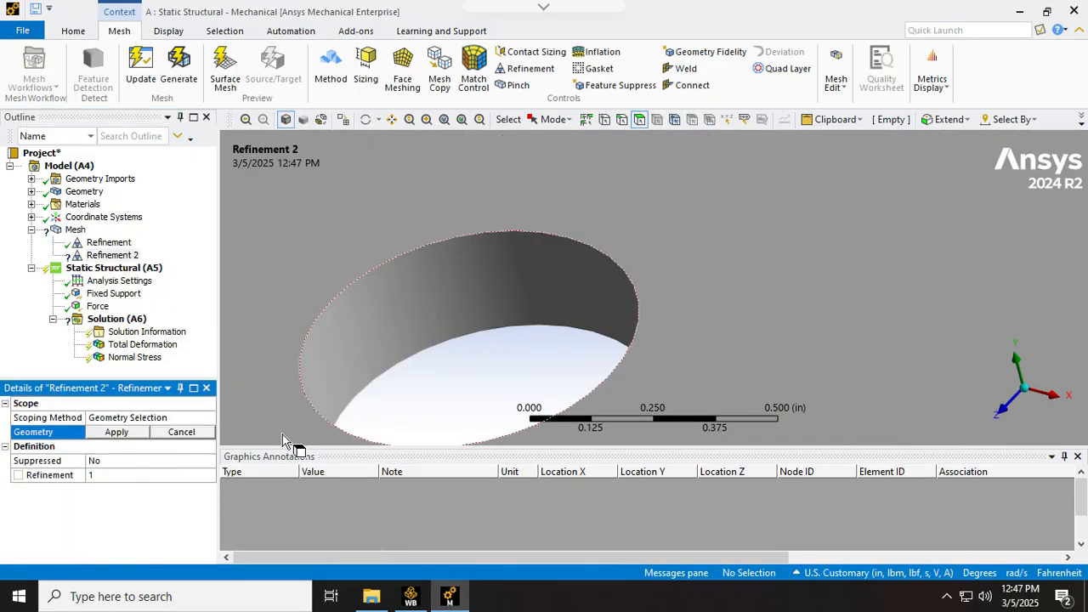
click(553, 282)
click(135, 434)
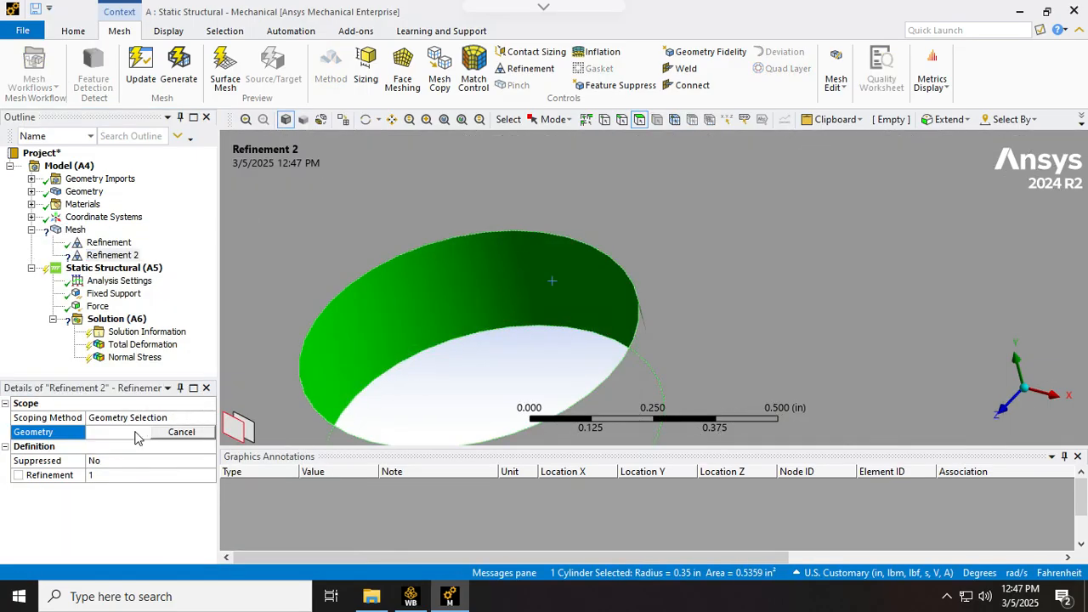
click(119, 477)
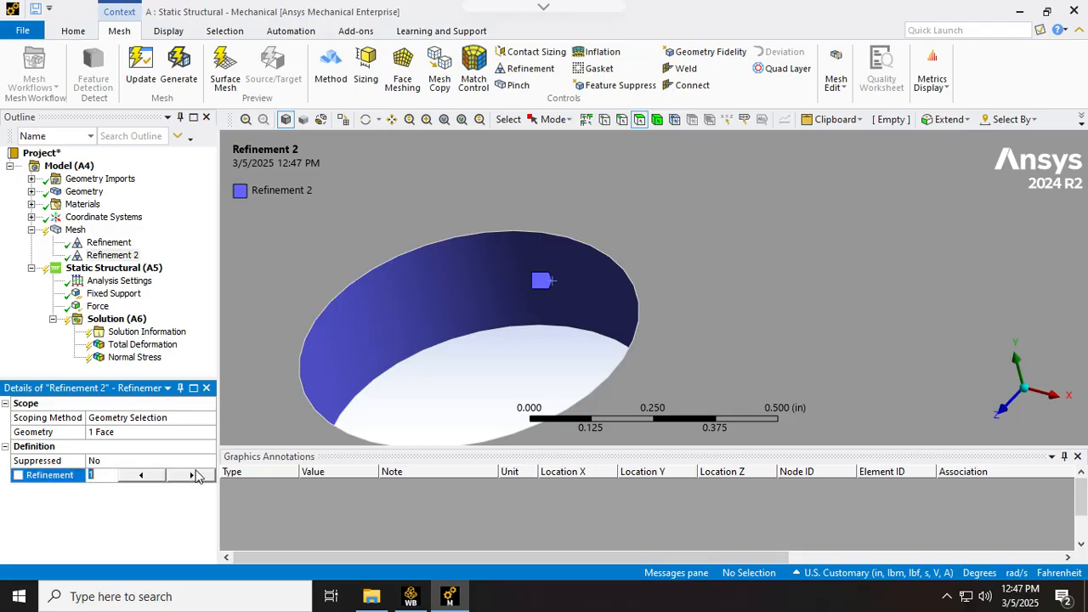
click(193, 475)
click(68, 491)
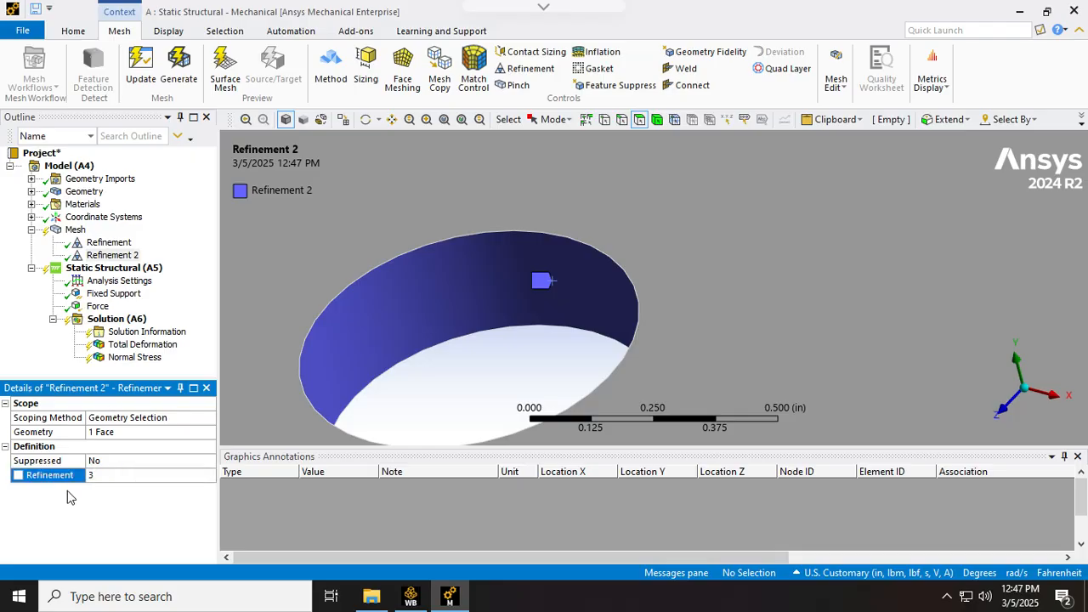
Step: Regenerate the plate's mesh with both refinement controls applied
click(75, 231)
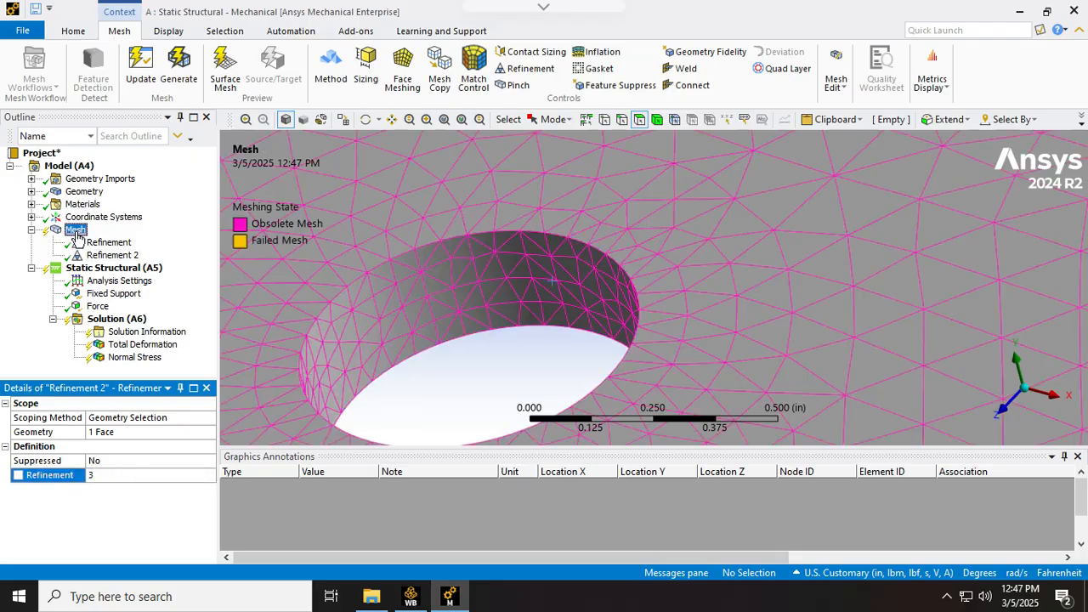
right_click(74, 231)
click(111, 282)
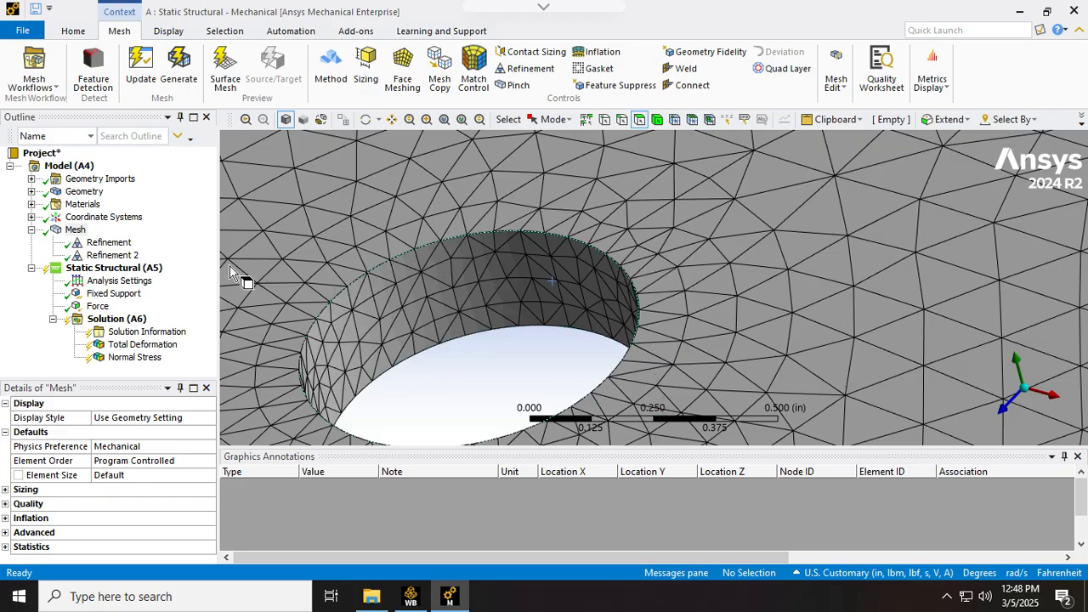
Step: Delete the second mesh Refinement scoped to the middle hole
click(110, 255)
right_click(119, 255)
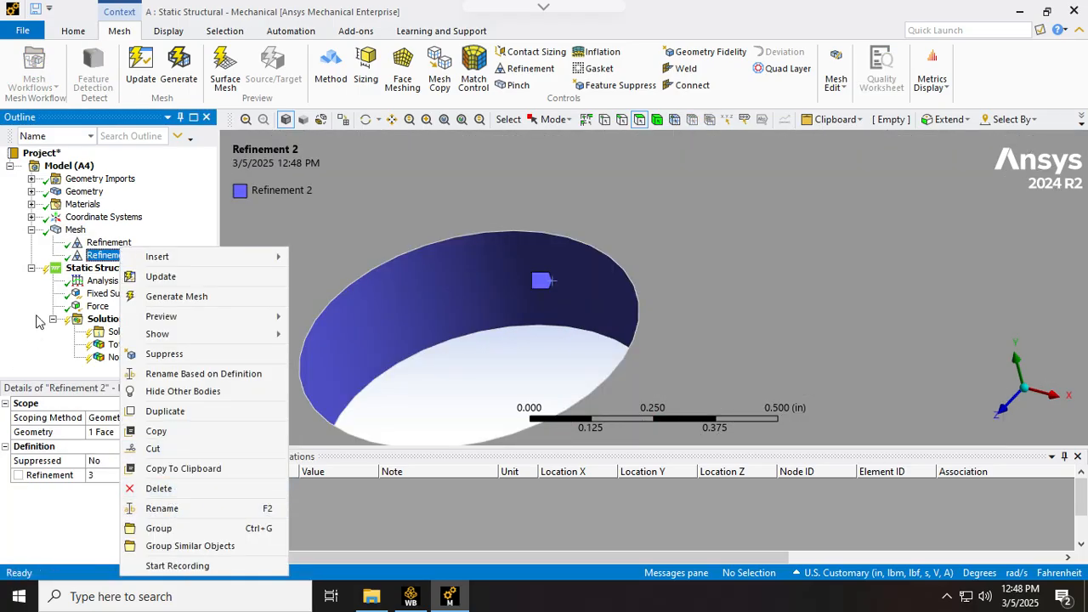
click(176, 487)
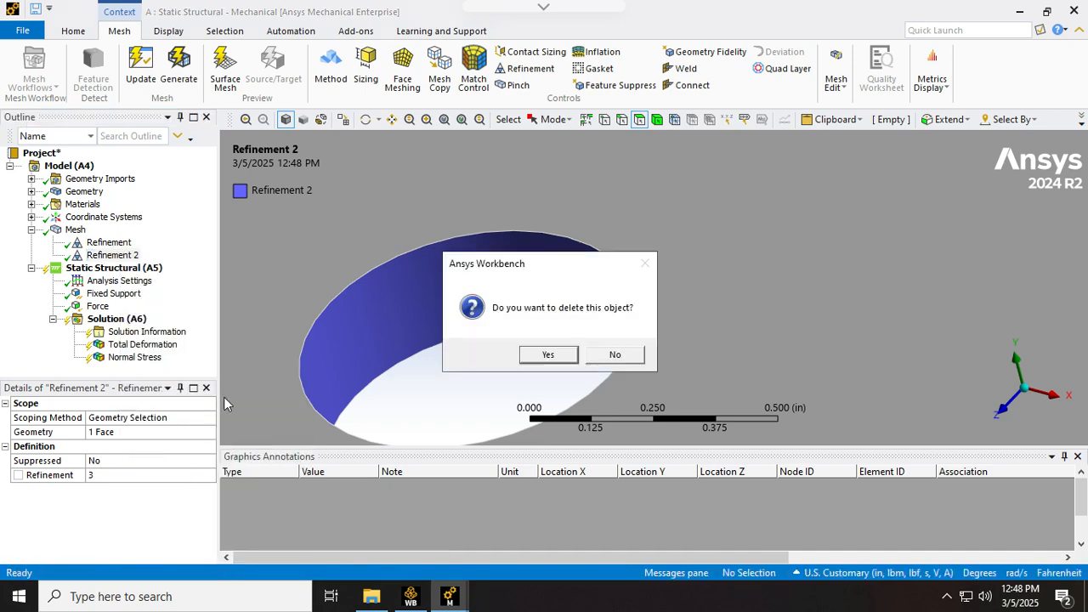
click(529, 354)
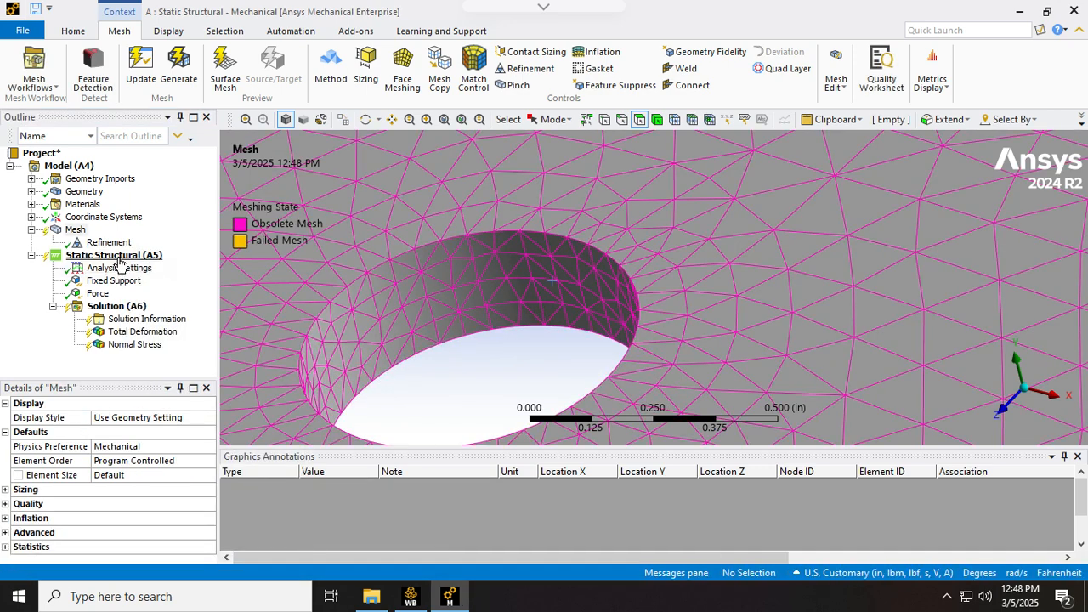
Step: Add a mesh Sizing control on the middle hole's cylindrical face with an element size of 0.1 in
right_click(83, 231)
mouse_move(138, 236)
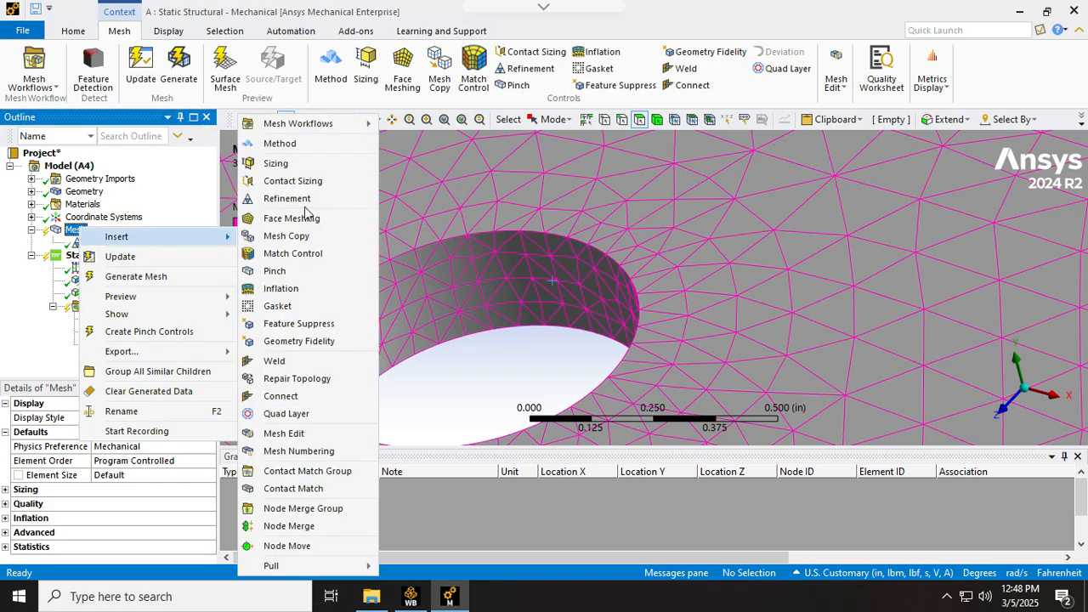
click(304, 164)
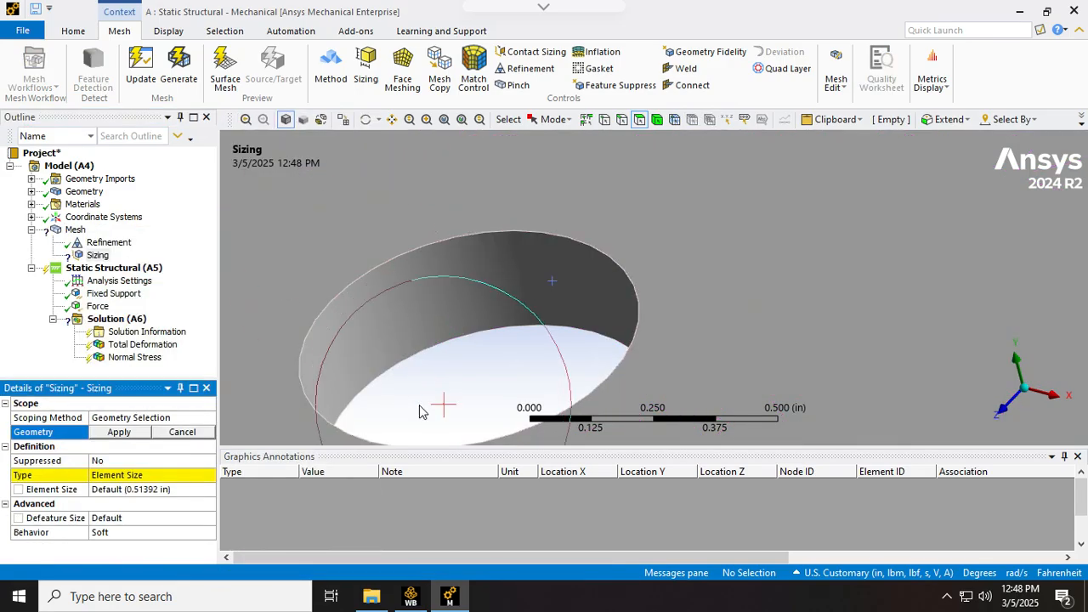
click(512, 290)
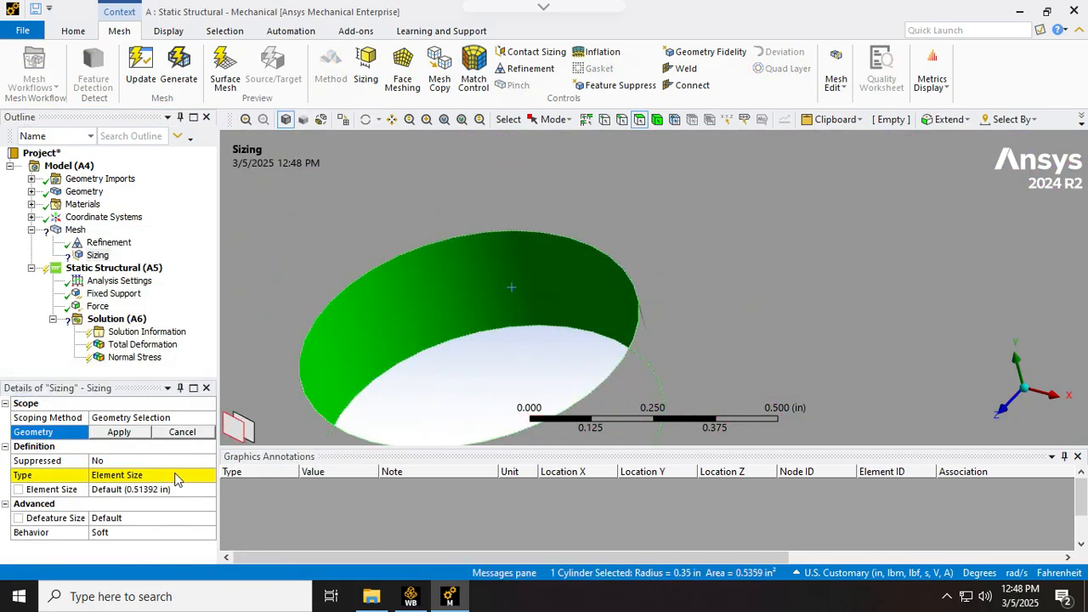
click(134, 433)
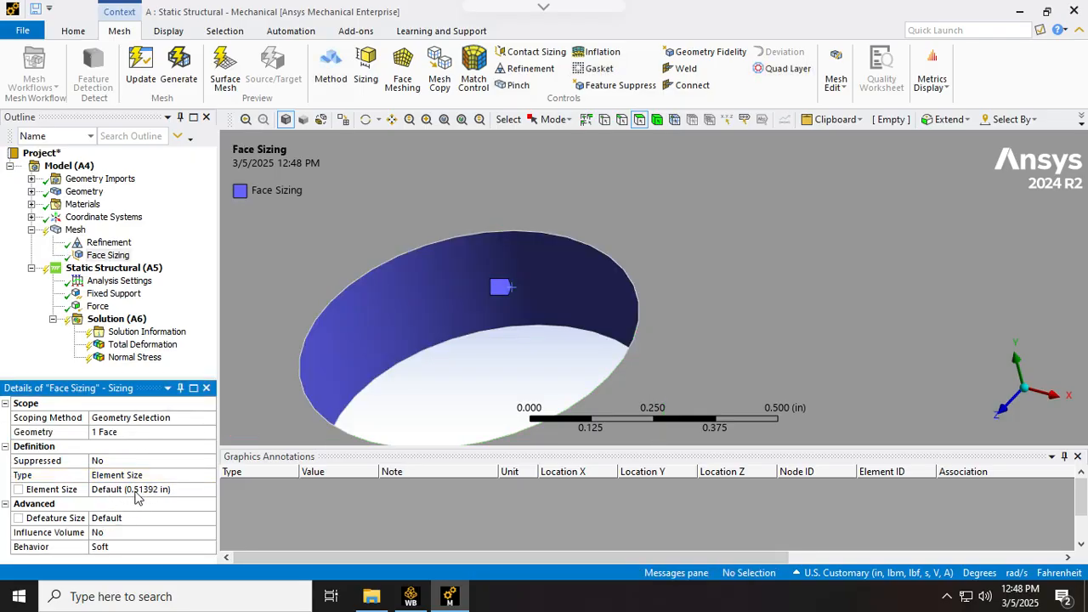
click(136, 491)
text(.1)
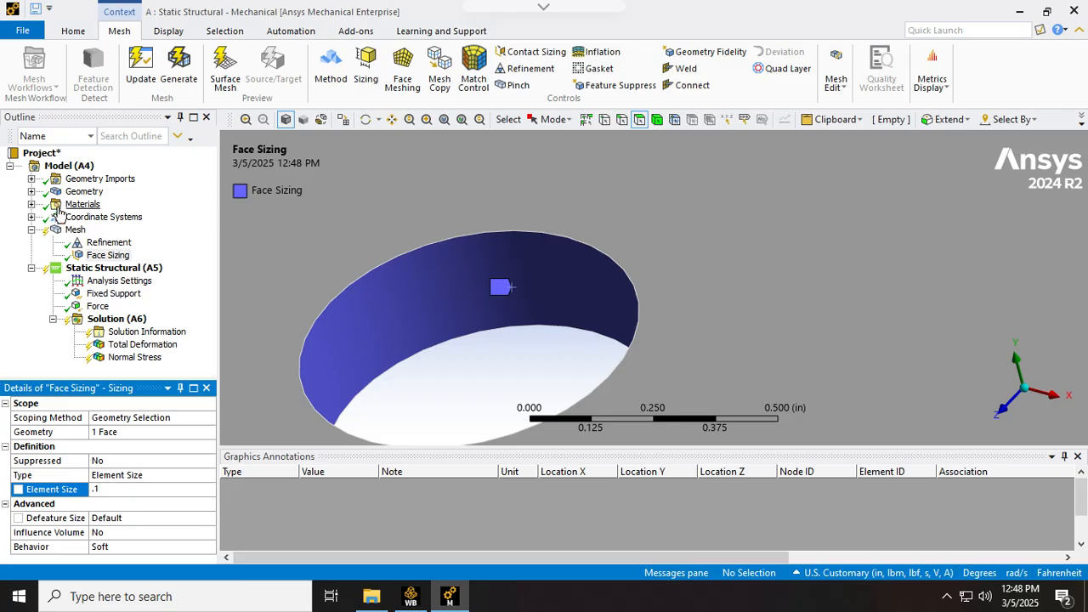
Step: Regenerate the plate's mesh with the middle hole's face sizing applied
click(76, 229)
right_click(76, 230)
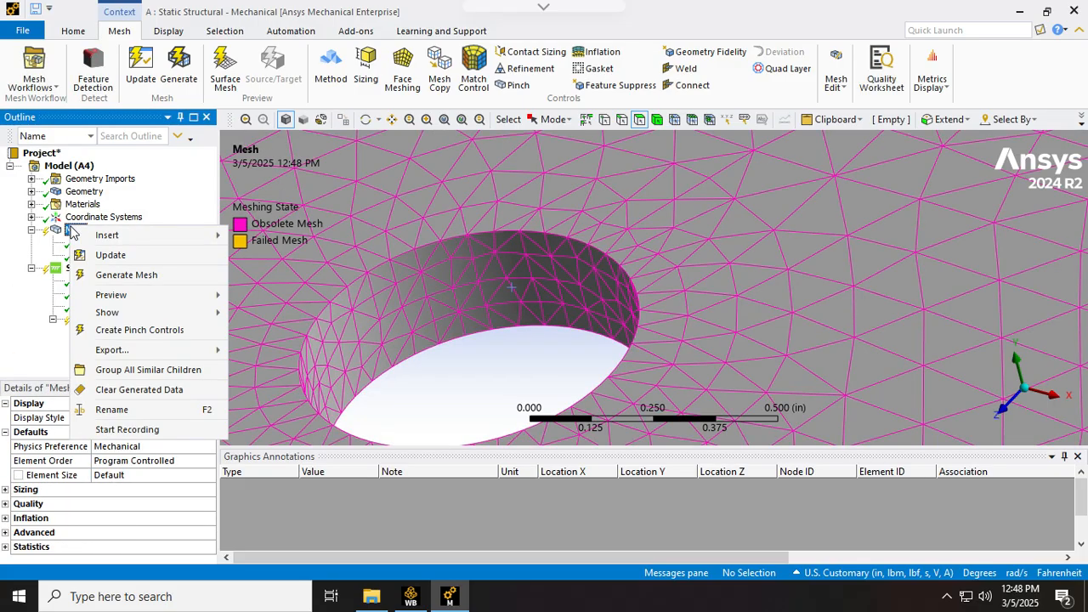
click(116, 278)
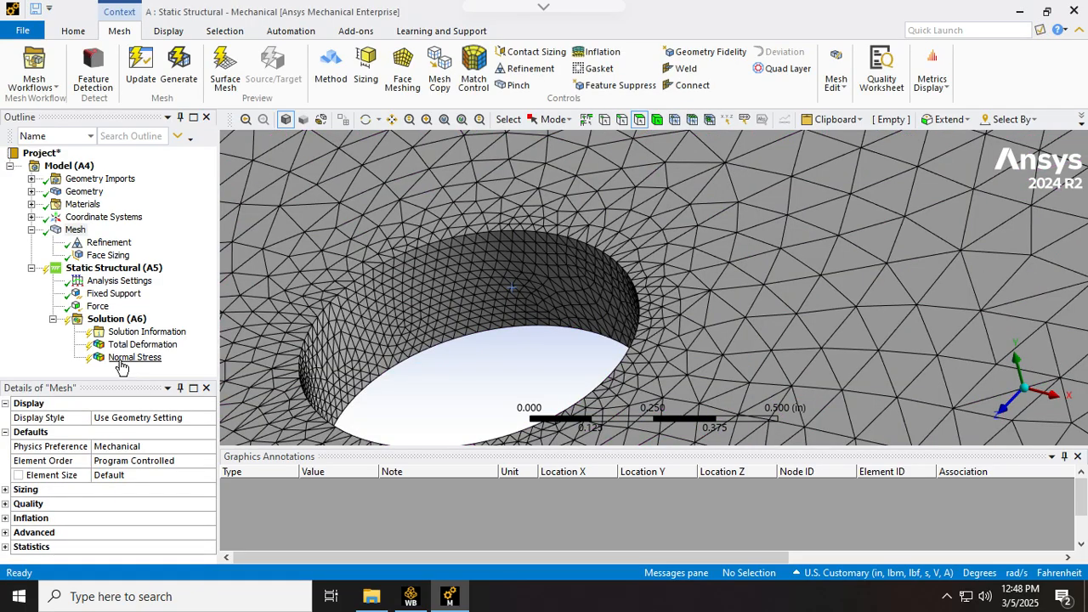
Step: Re-solve the Normal Stress result with the 0.1 in face sizing and probe the stress on the middle hole's wall
click(135, 358)
right_click(121, 363)
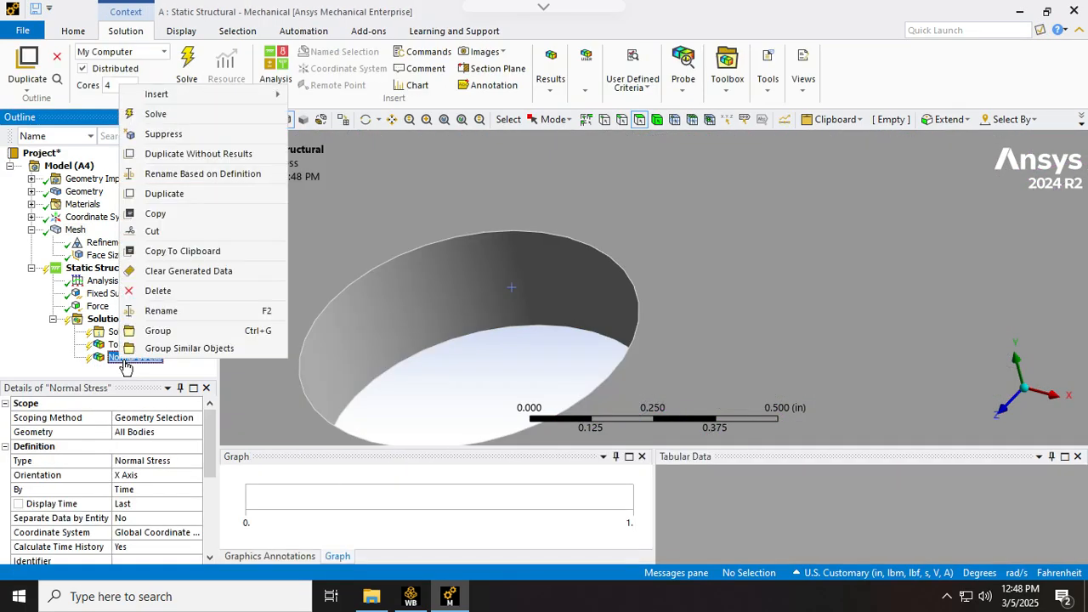
click(192, 121)
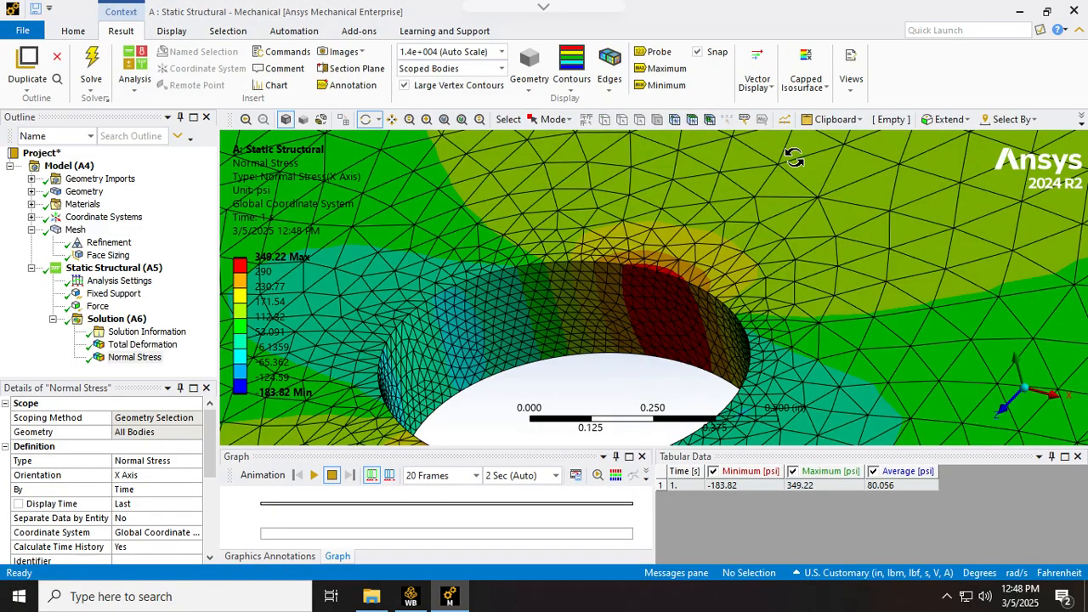
click(659, 51)
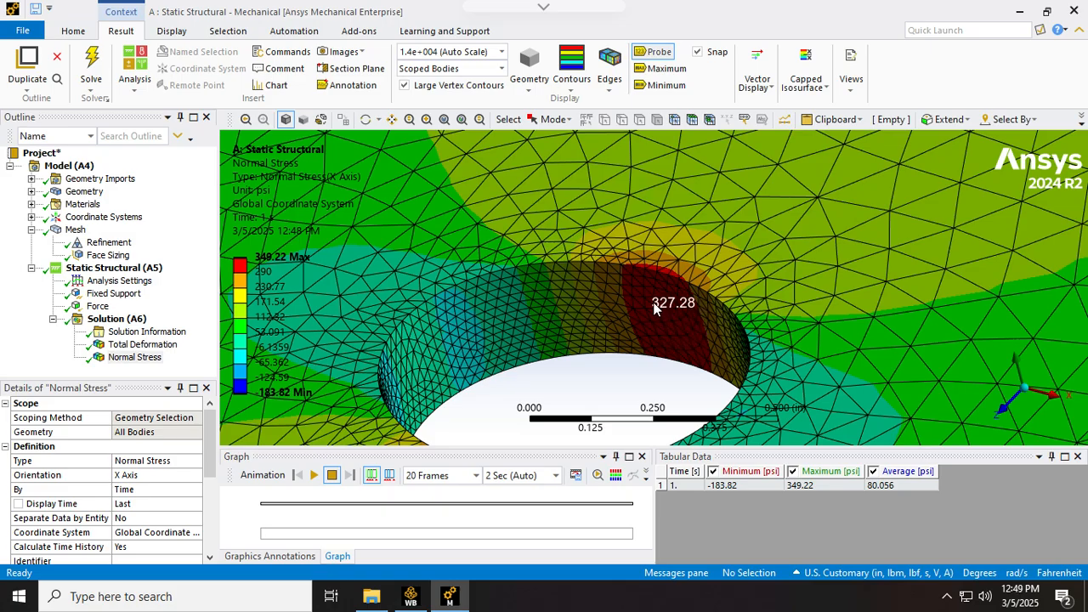
Step: Set the middle hole's Face Sizing element size to 0.05 in
click(108, 255)
click(135, 490)
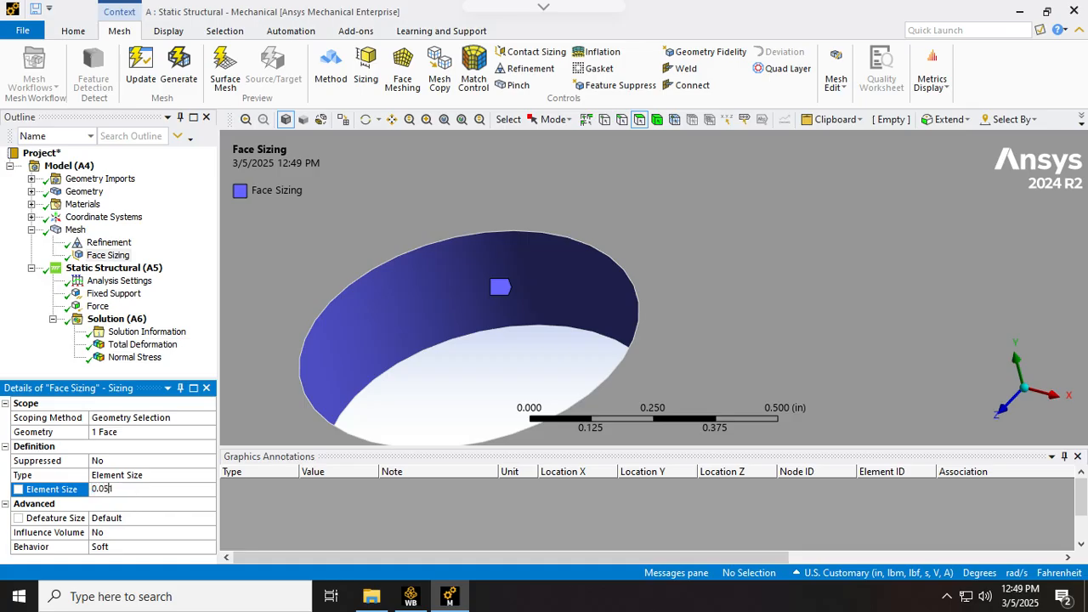
click(9, 303)
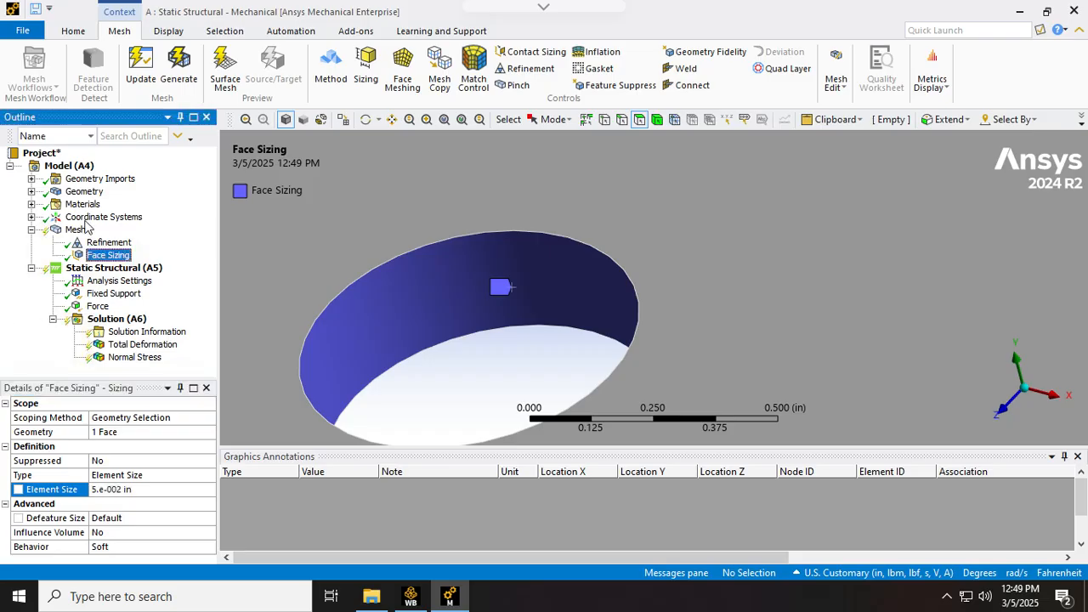
Step: Re-solve the Normal Stress result with the 0.05 in face sizing on the middle hole
click(75, 231)
click(127, 345)
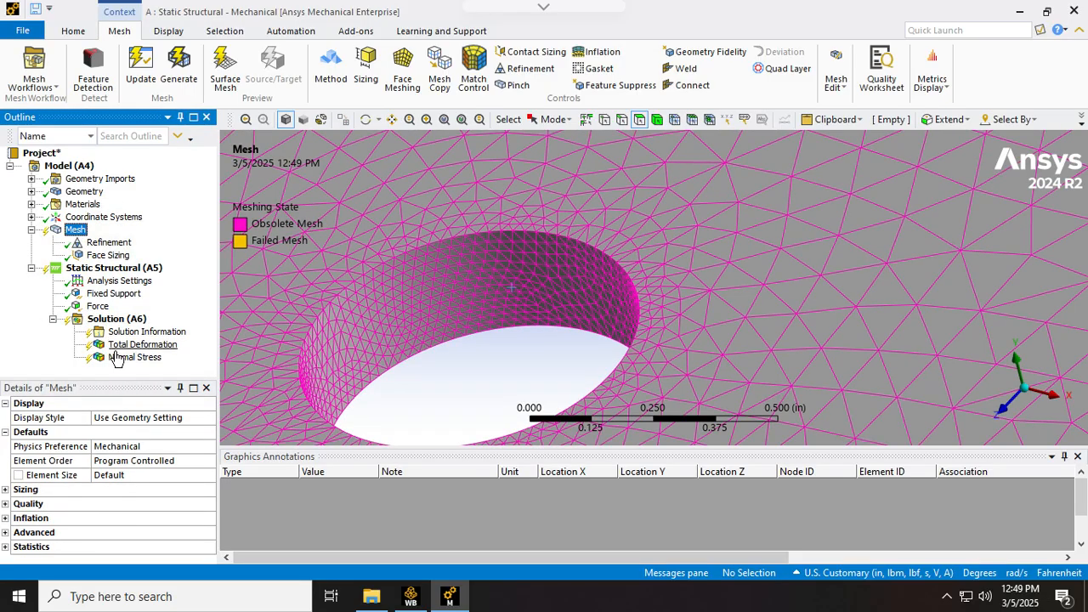
click(128, 358)
right_click(119, 357)
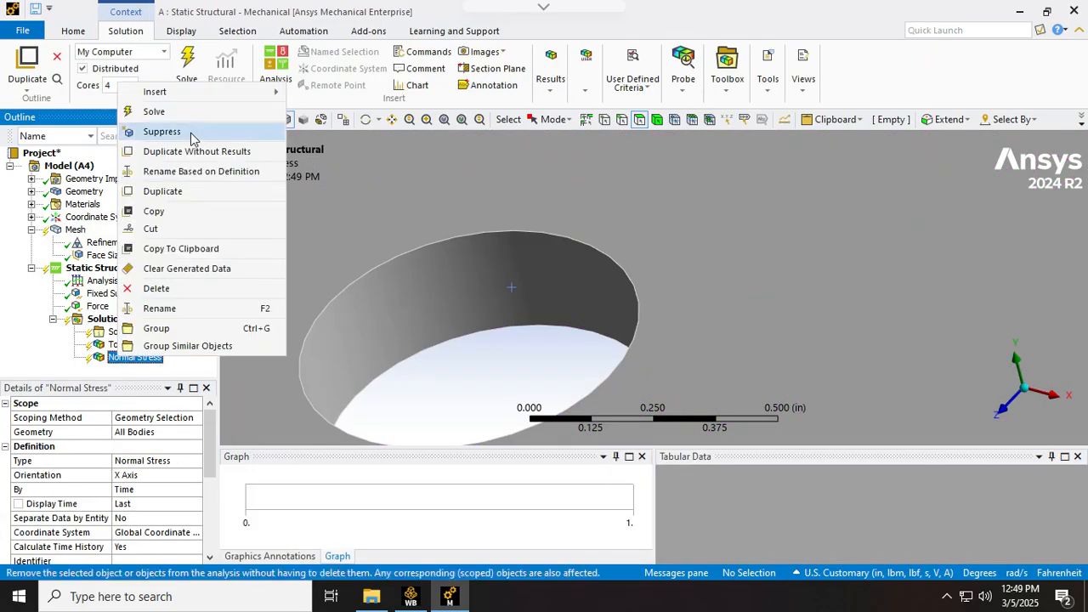
click(187, 114)
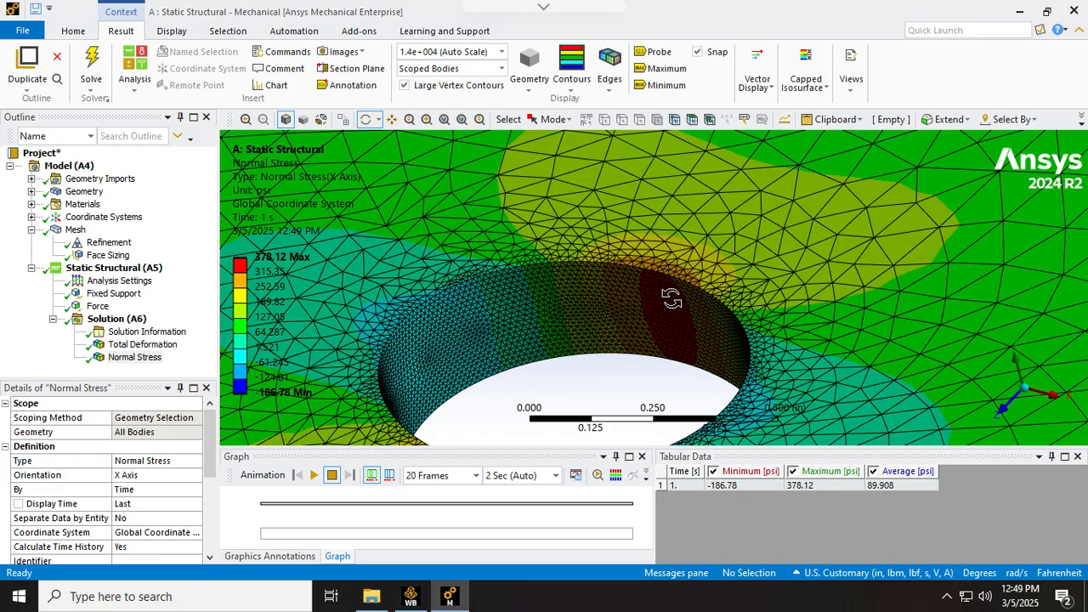
Step: Probe the normal stress around the middle hole's wall from both sides of the plate
click(659, 52)
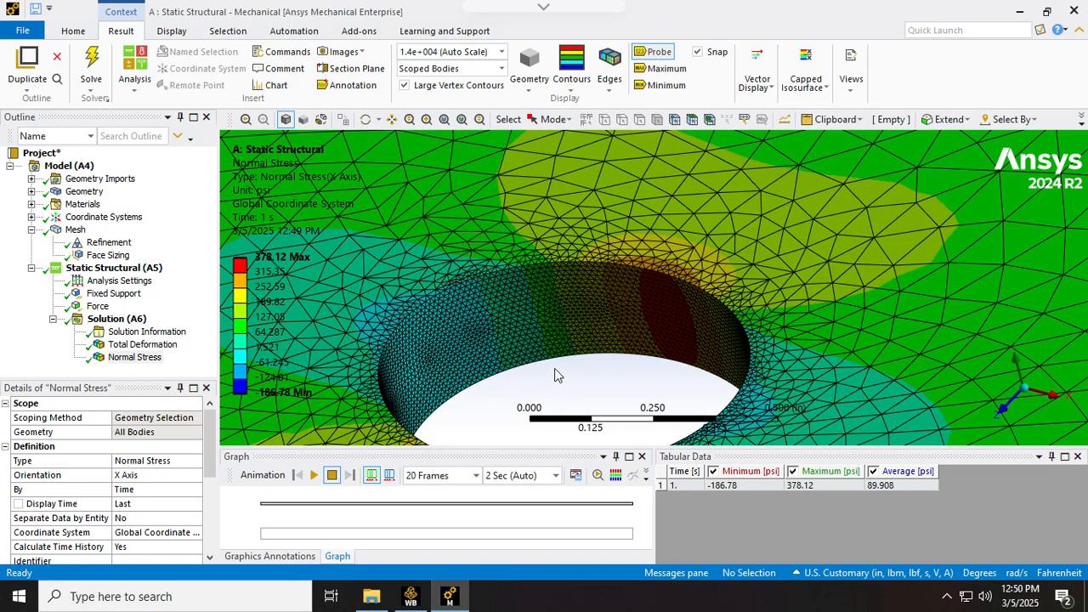
click(365, 119)
drag(541, 357, 493, 470)
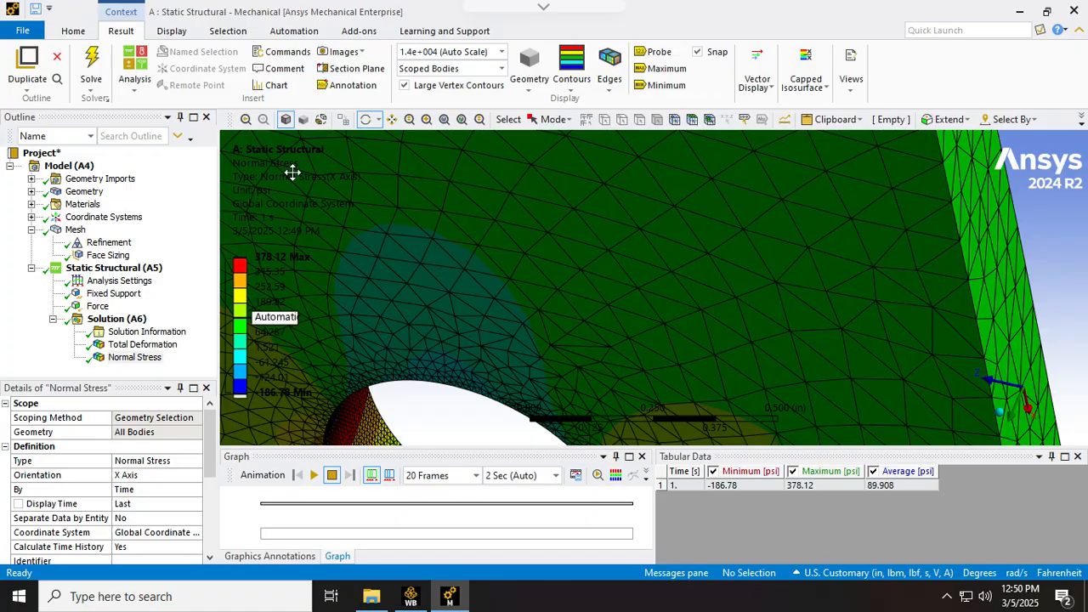
click(657, 52)
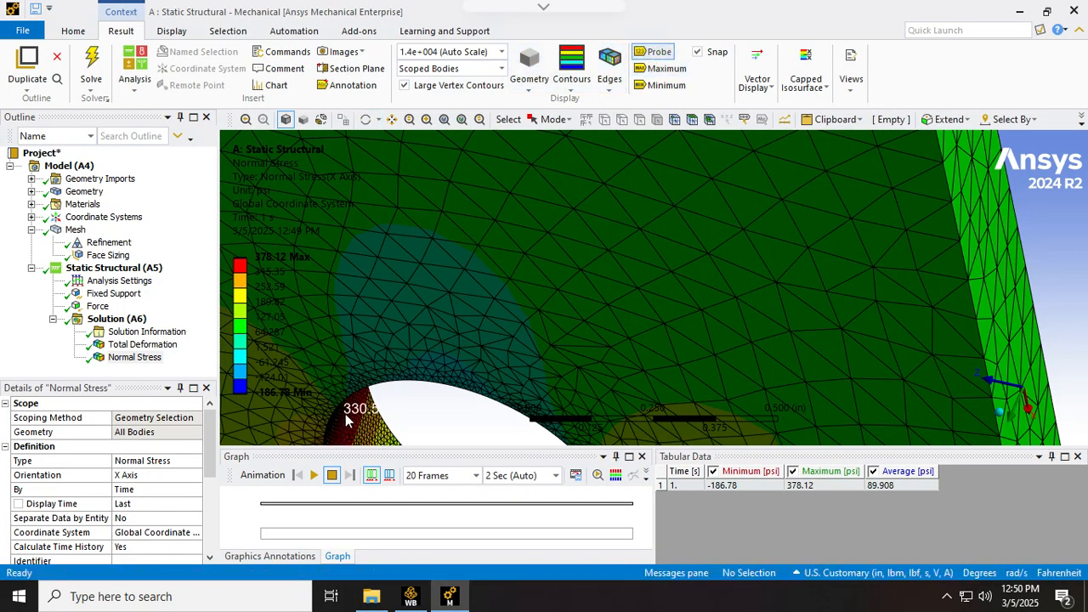
Step: Fit the whole plate in view and display the Normal Stress result isometrically
click(479, 119)
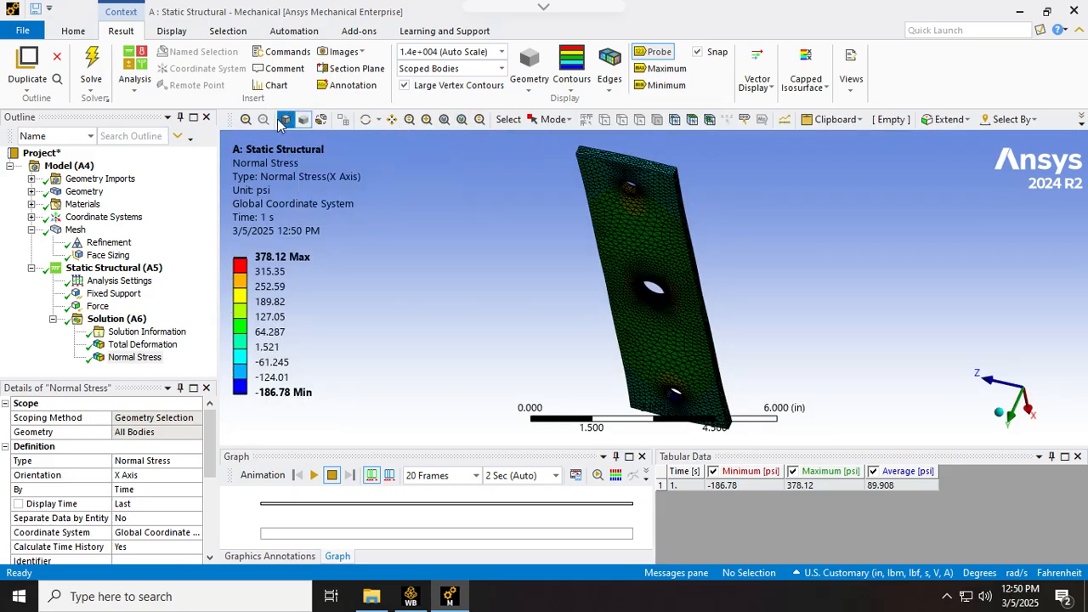
click(285, 120)
click(566, 120)
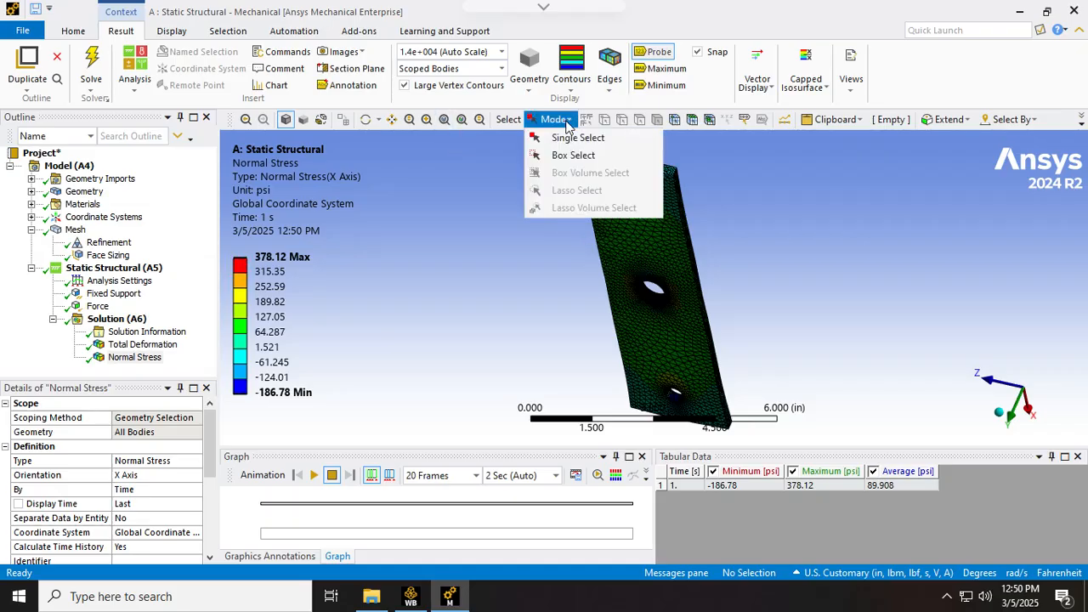
click(431, 192)
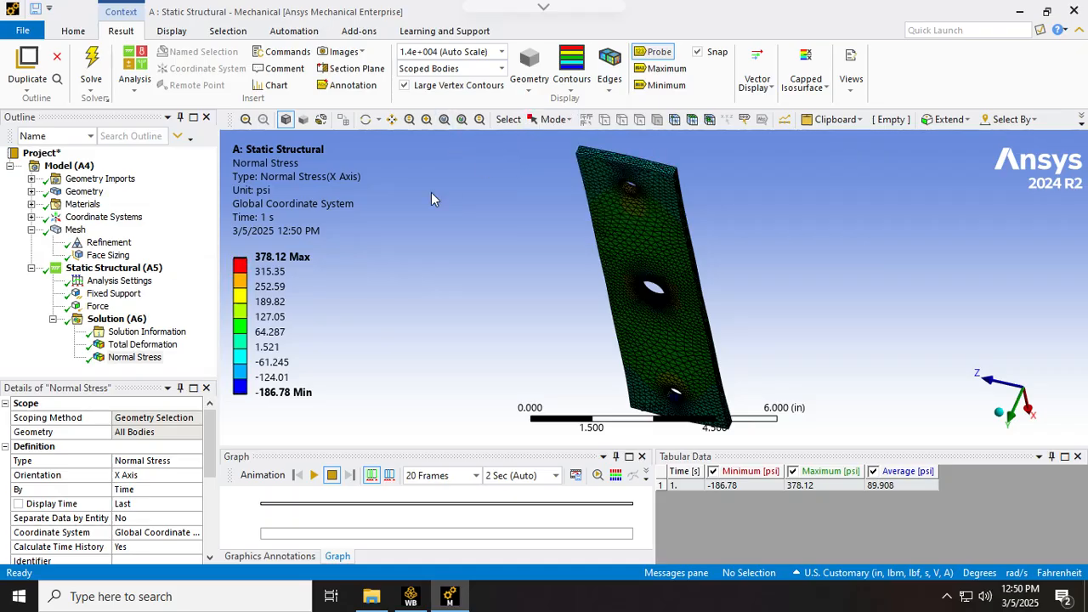
right_click(724, 203)
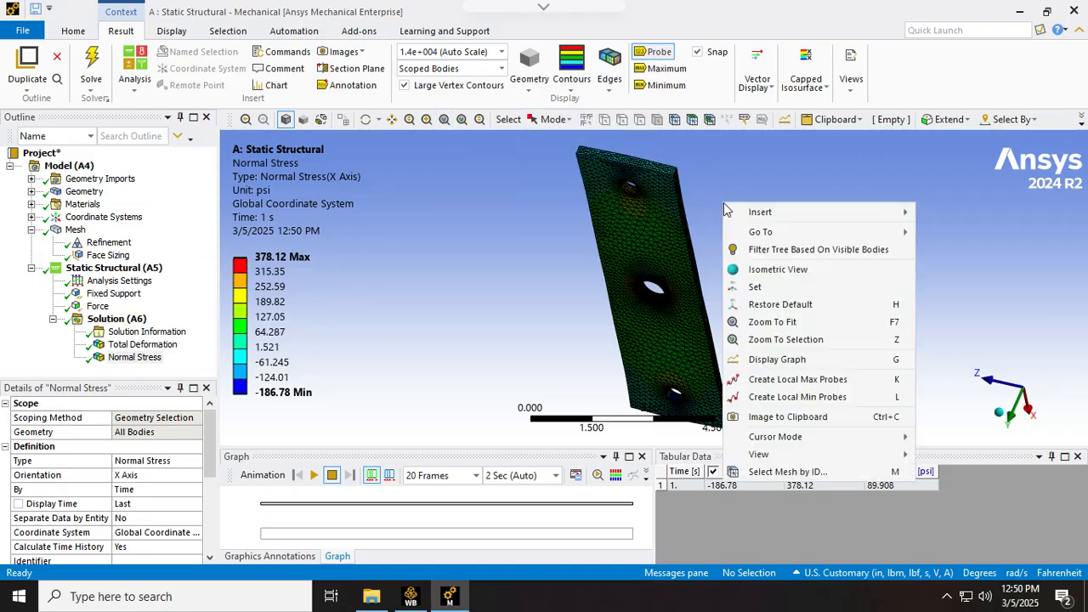
click(733, 327)
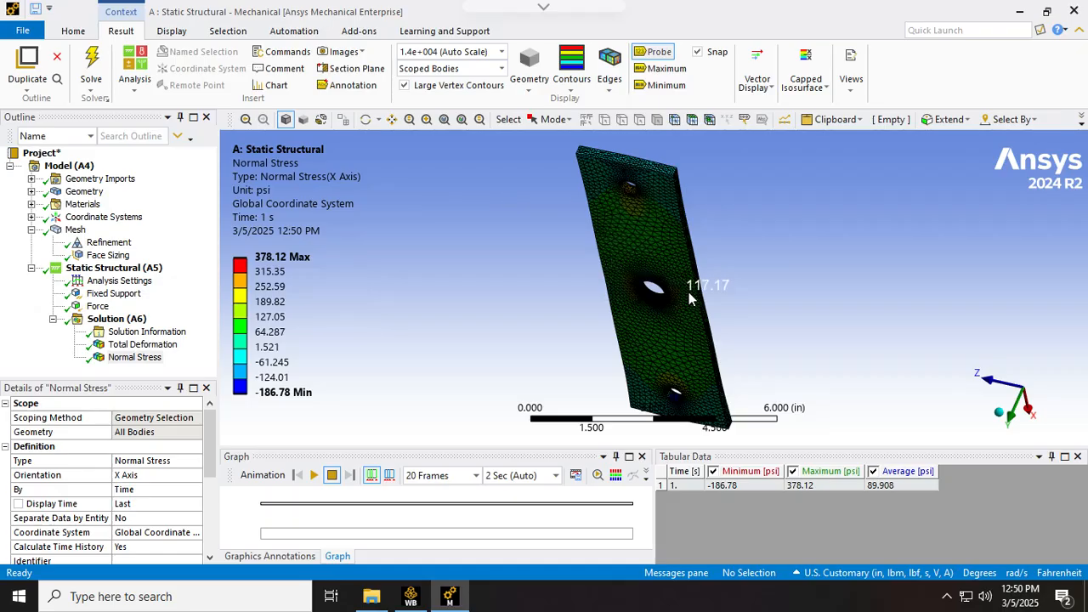
right_click(793, 248)
mouse_move(816, 259)
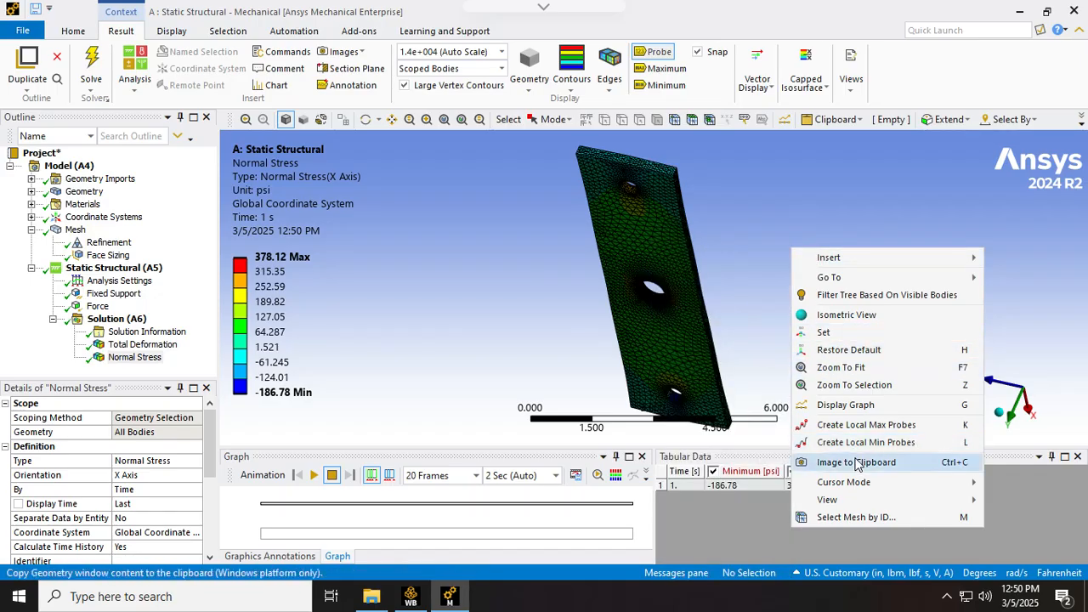
click(812, 315)
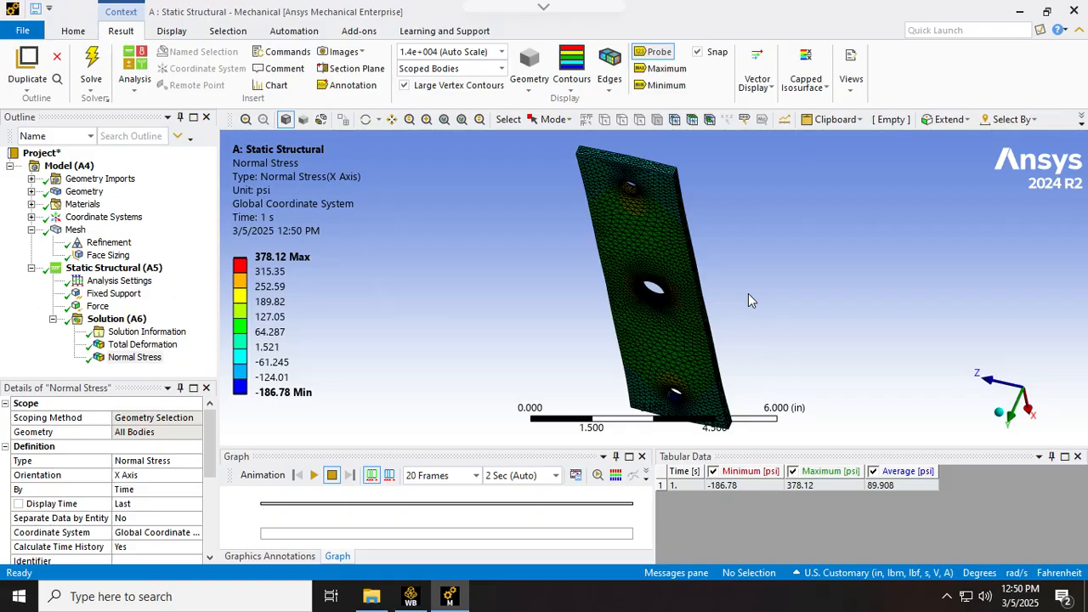
right_click(751, 273)
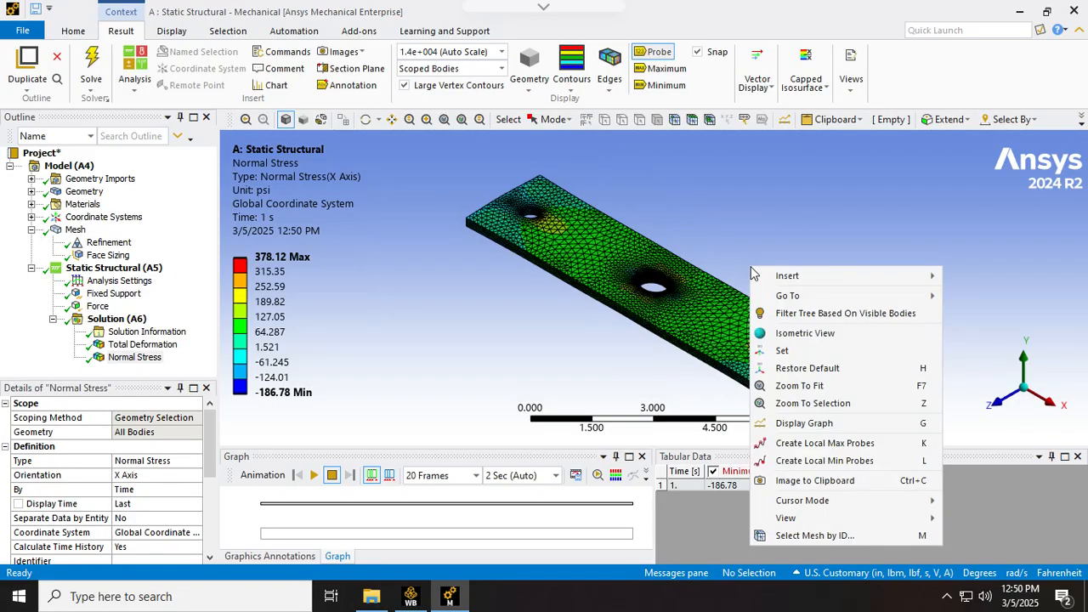
click(582, 191)
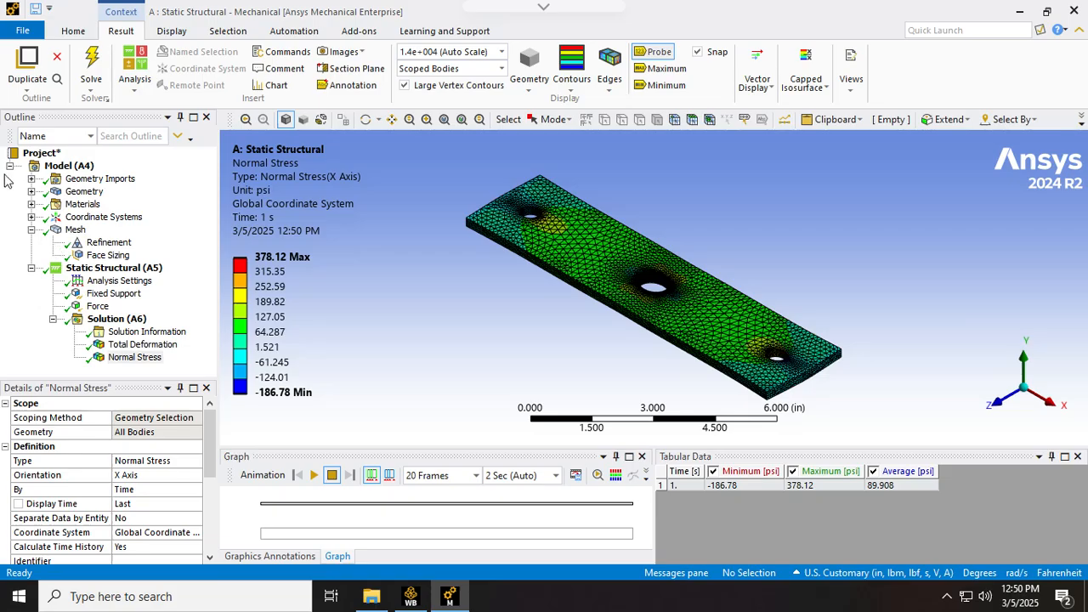
Step: Insert a construction geometry Path under the model and enlarge its details area to show all start and end settings
click(82, 168)
right_click(88, 170)
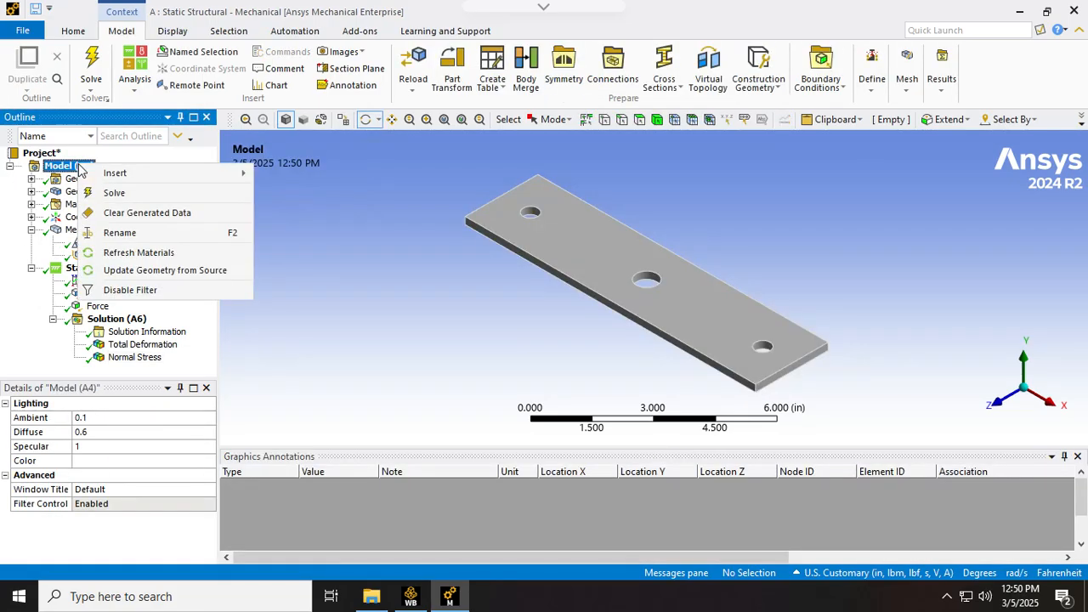
mouse_move(88, 174)
mouse_move(291, 206)
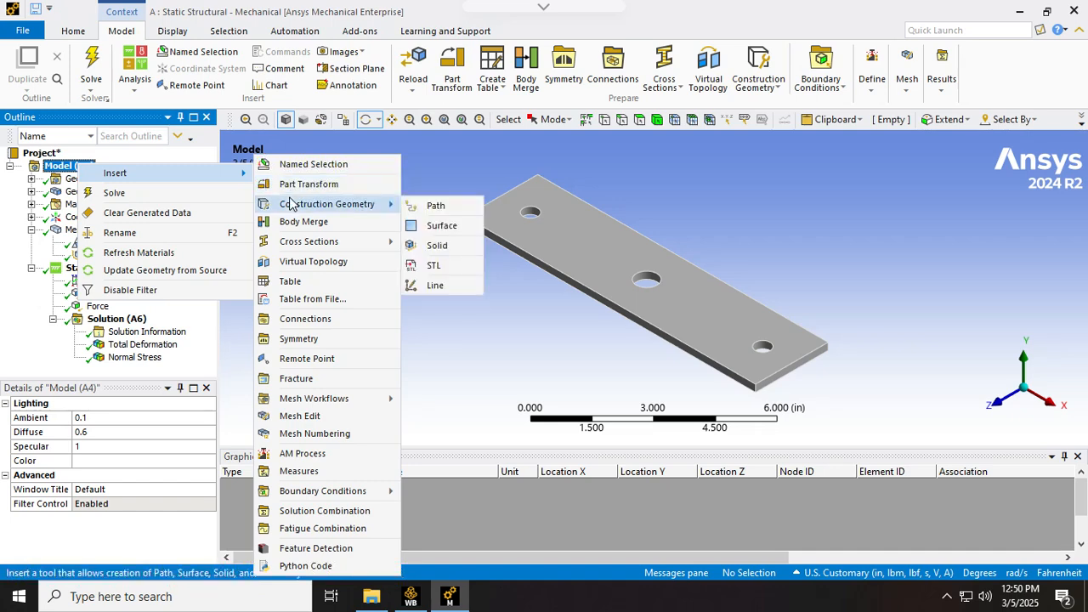
click(434, 205)
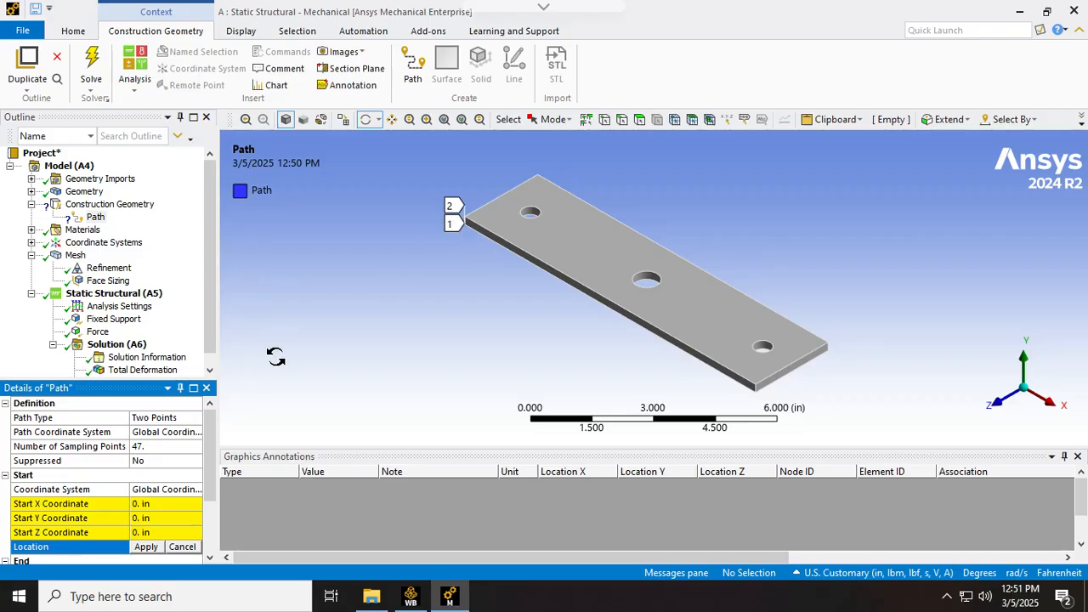
drag(163, 390, 165, 238)
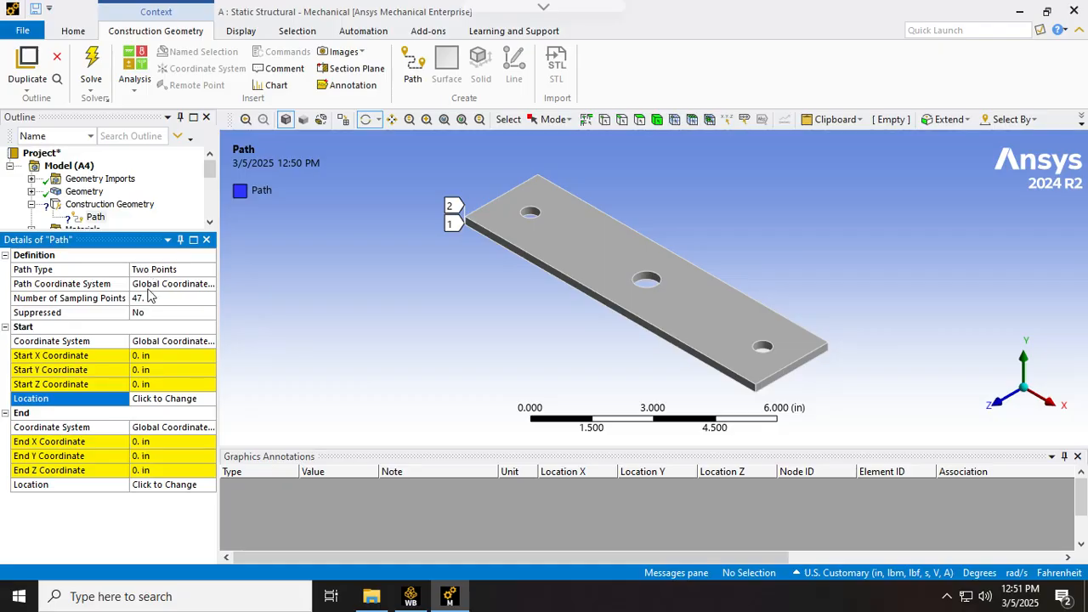
drag(219, 278, 261, 283)
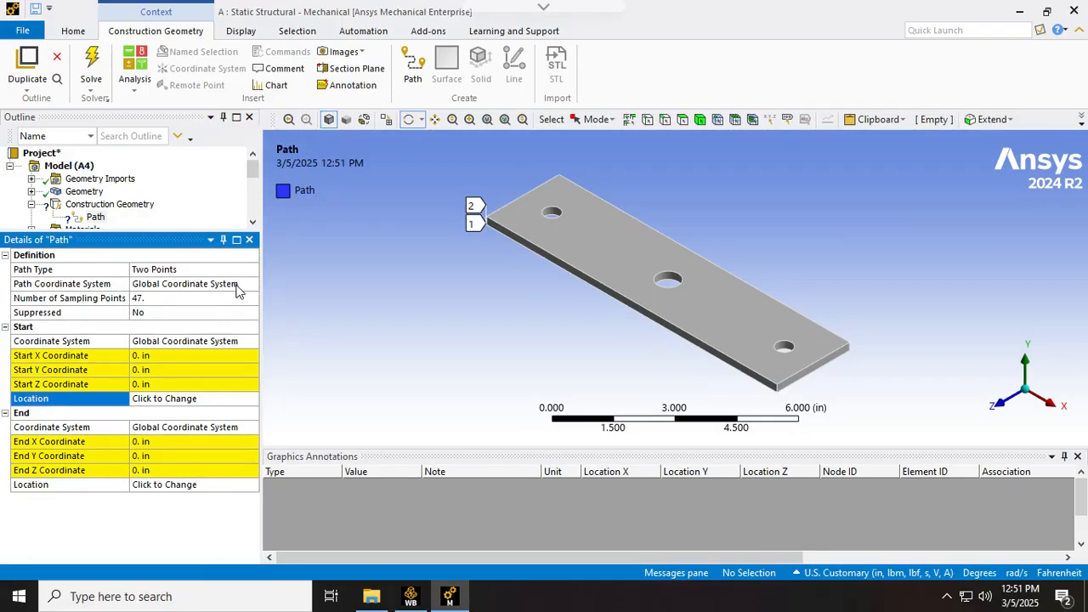
Step: Set the path to 100 sampling points and both its start and end X coordinates to 5 in
click(164, 302)
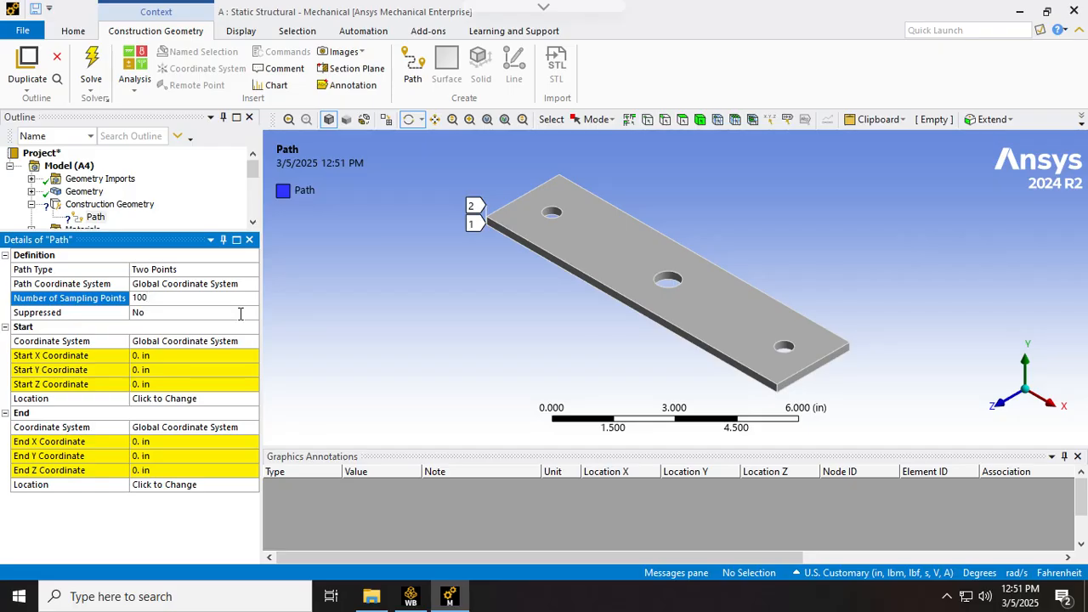
click(310, 286)
click(193, 357)
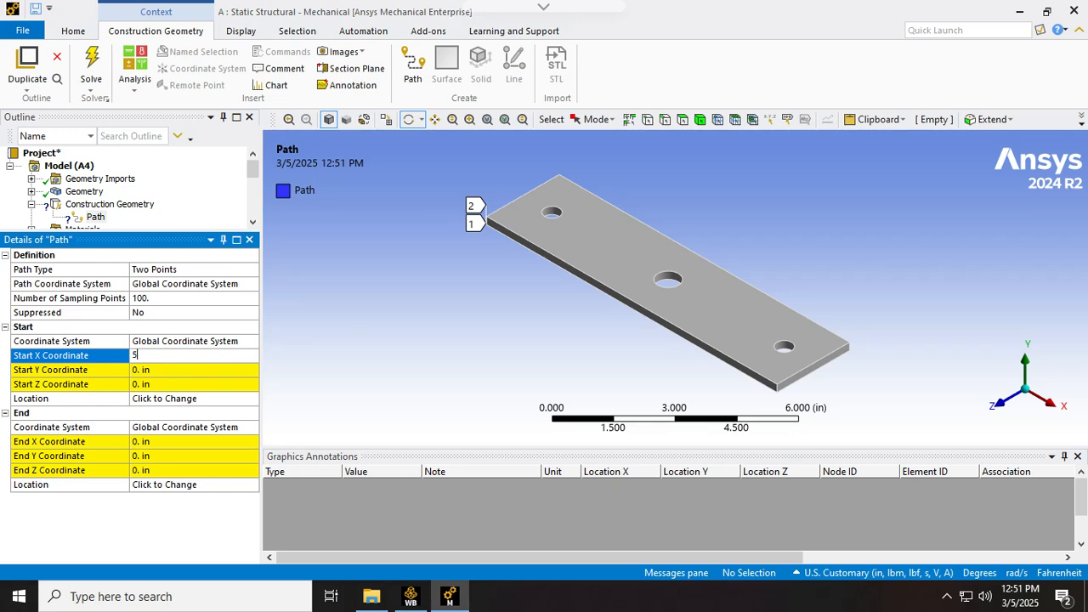
click(189, 440)
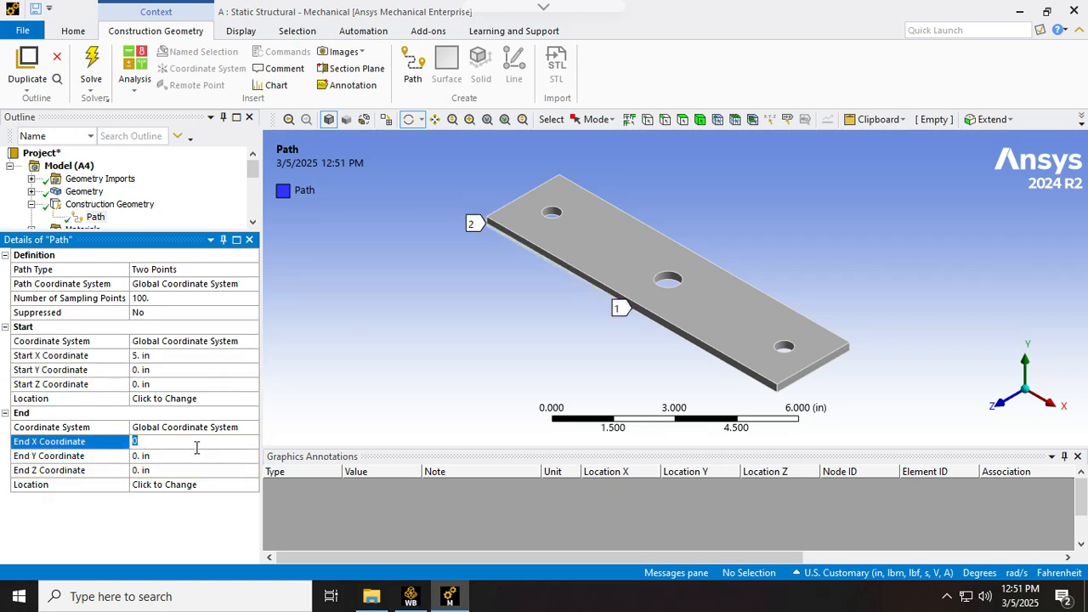
text(5)
key(Return)
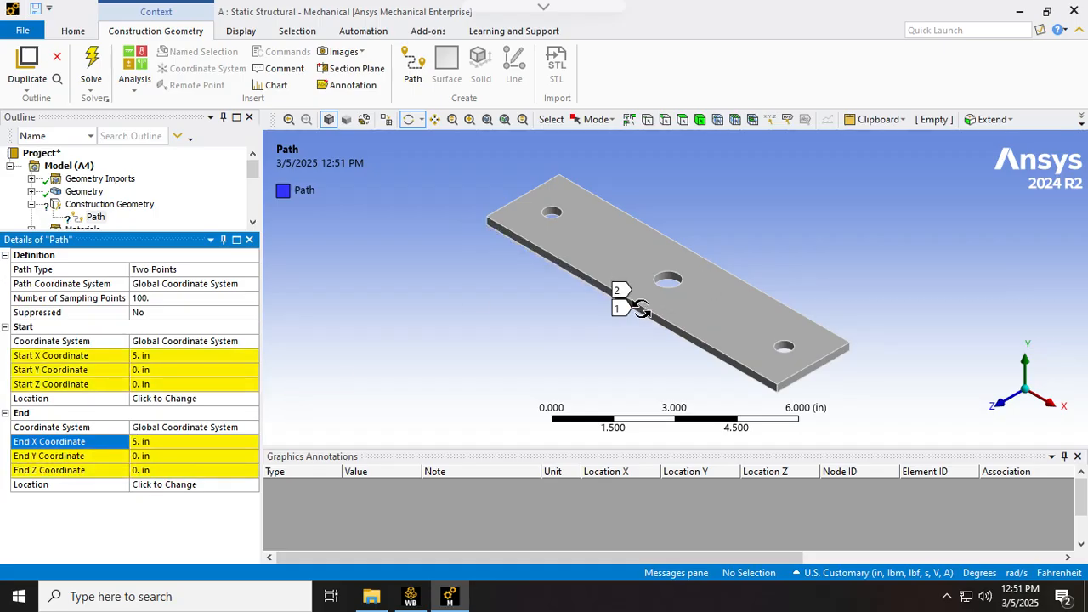
Step: Set the path's end Z coordinate to -2.5 in so it runs across the plate's width
drag(644, 274, 666, 275)
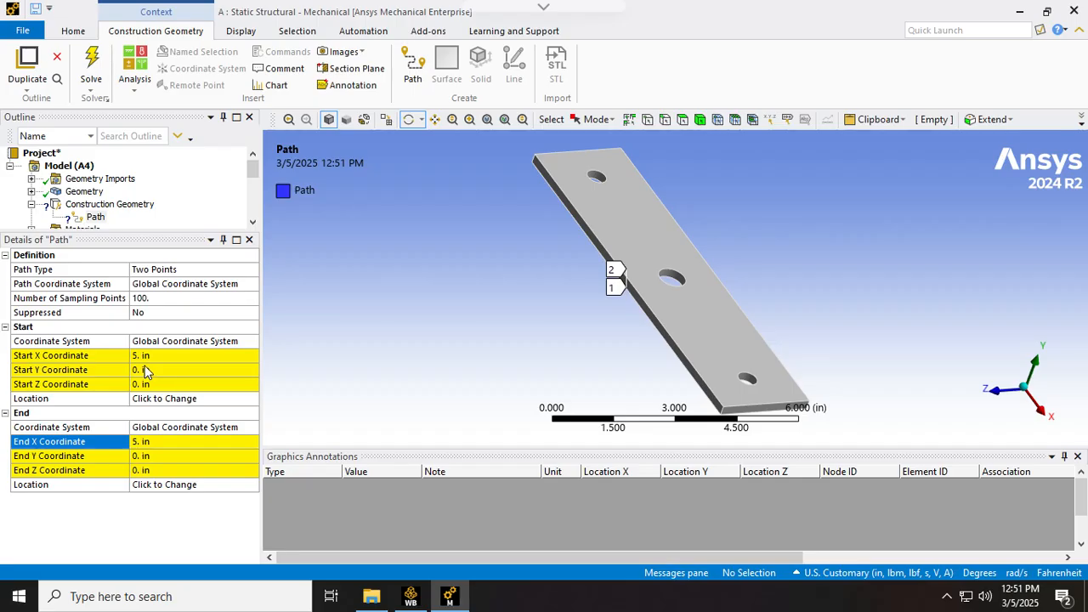
click(183, 472)
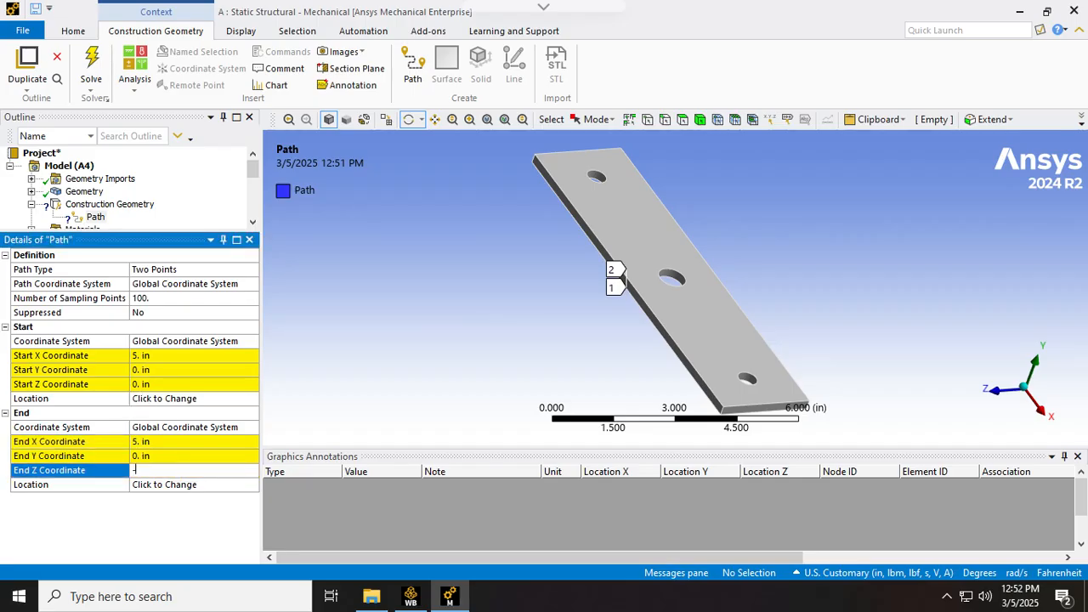
text(-2.5)
key(Return)
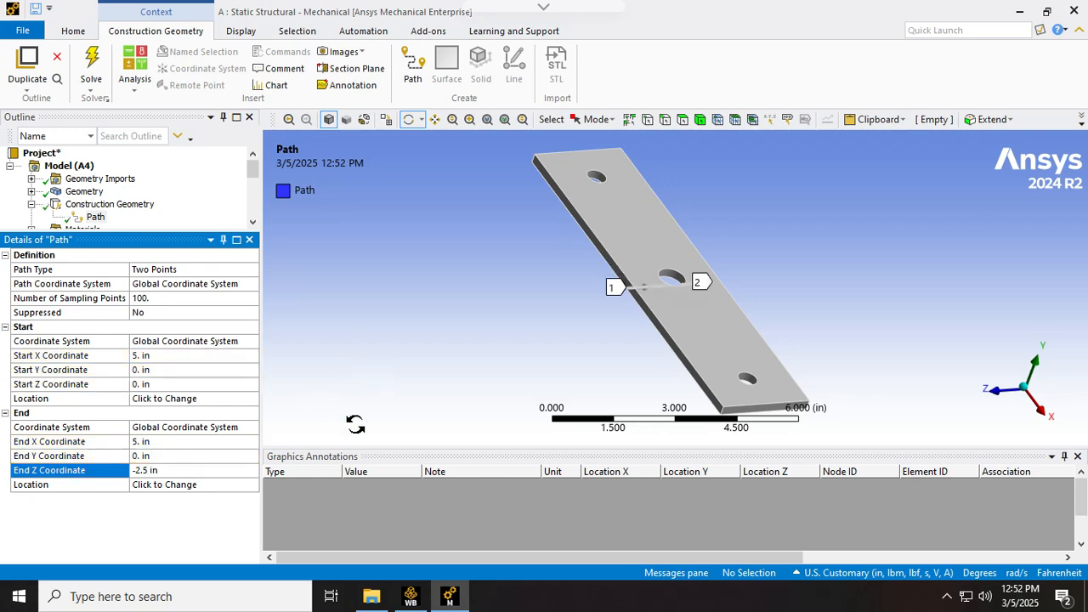
Step: Set both the start and end Y coordinates of the path to 0.122 in
click(182, 371)
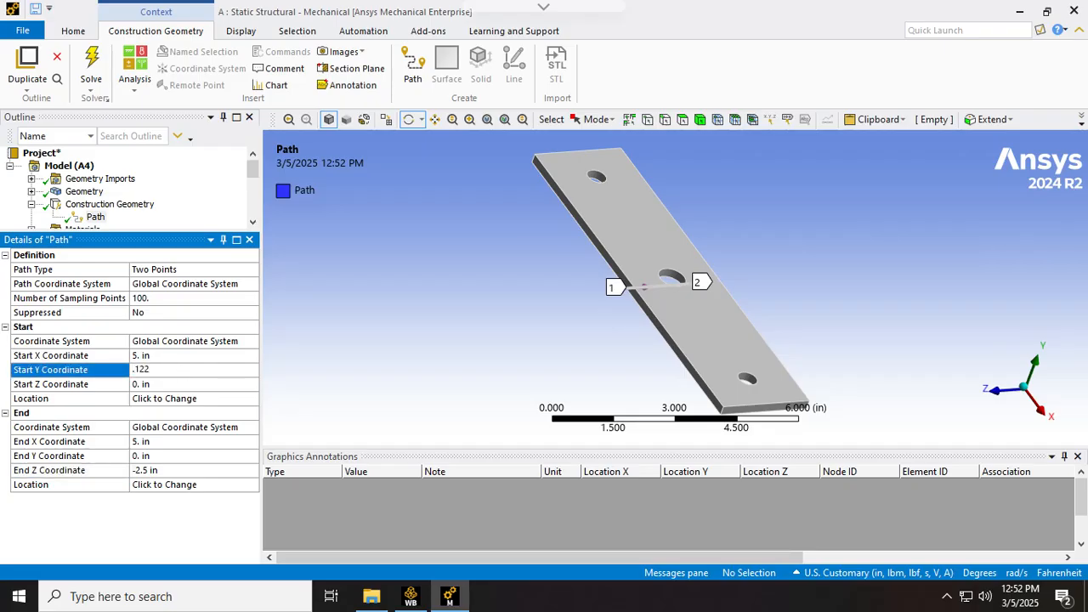
click(174, 459)
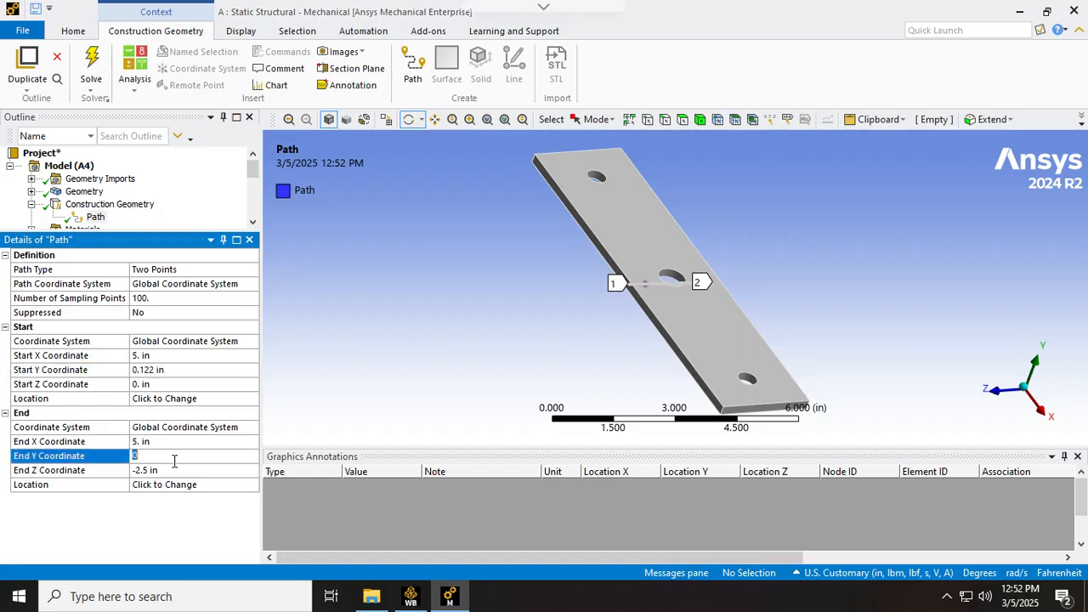
text(.122)
key(Return)
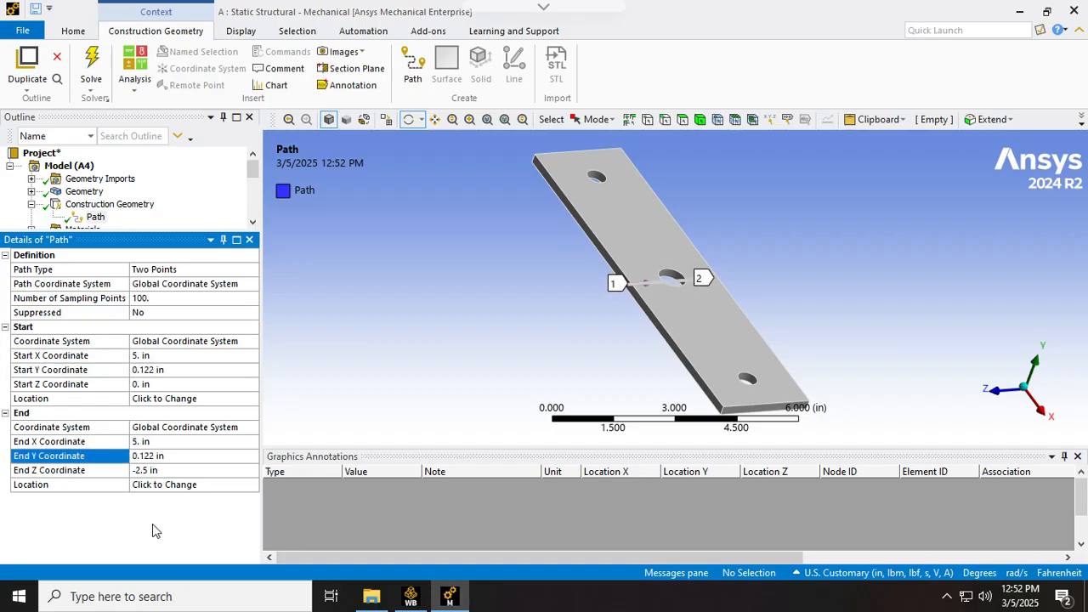
Step: Insert a Normal stress result under Solution (A6) of the static structural analysis
drag(556, 259, 576, 282)
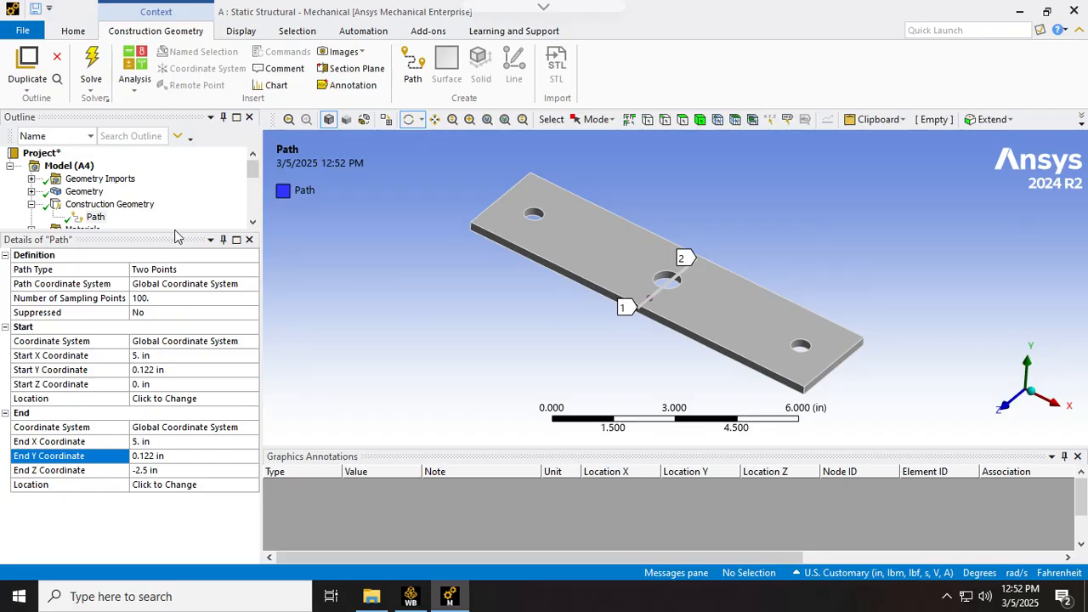
drag(186, 242, 191, 385)
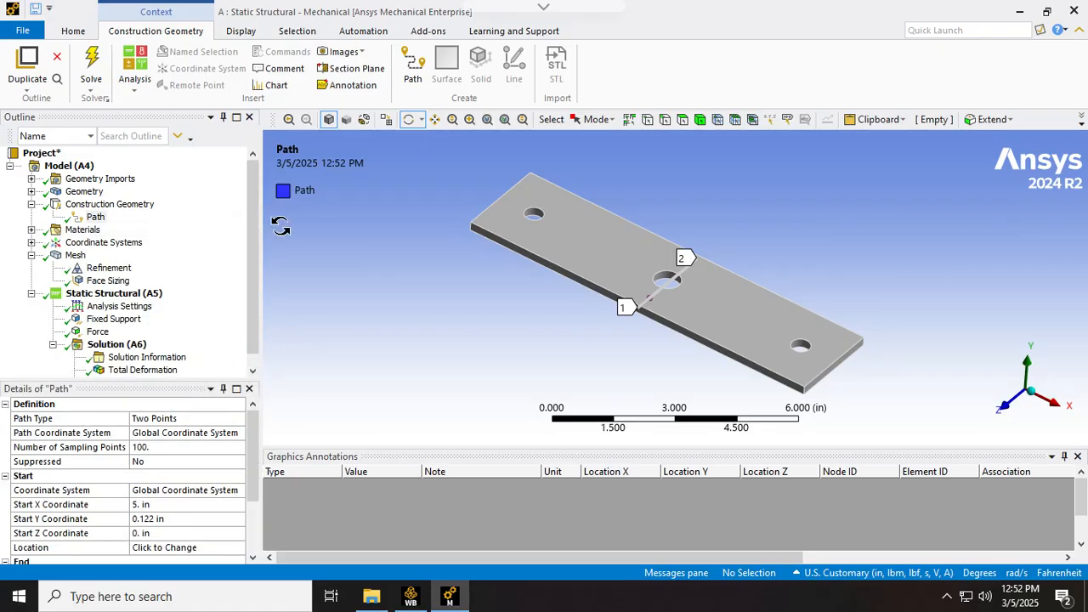
drag(255, 219, 250, 283)
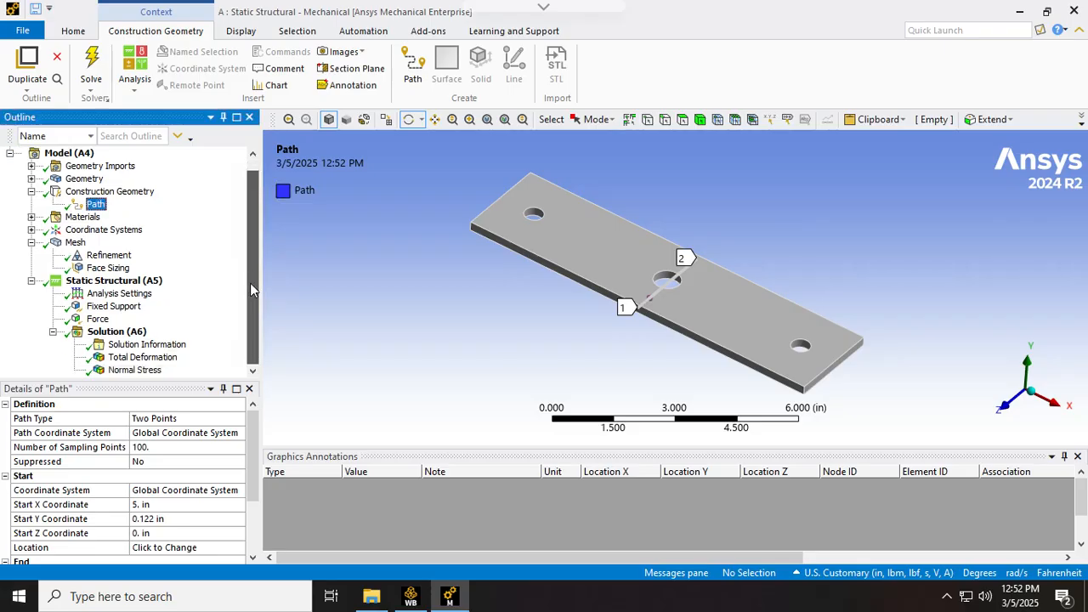
click(134, 332)
right_click(132, 332)
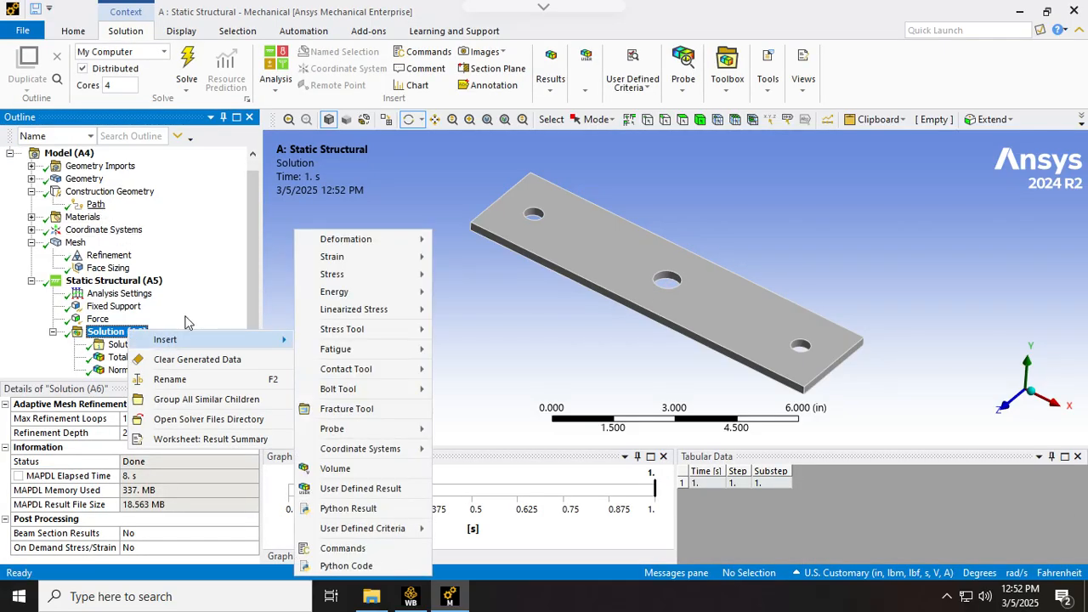
mouse_move(380, 274)
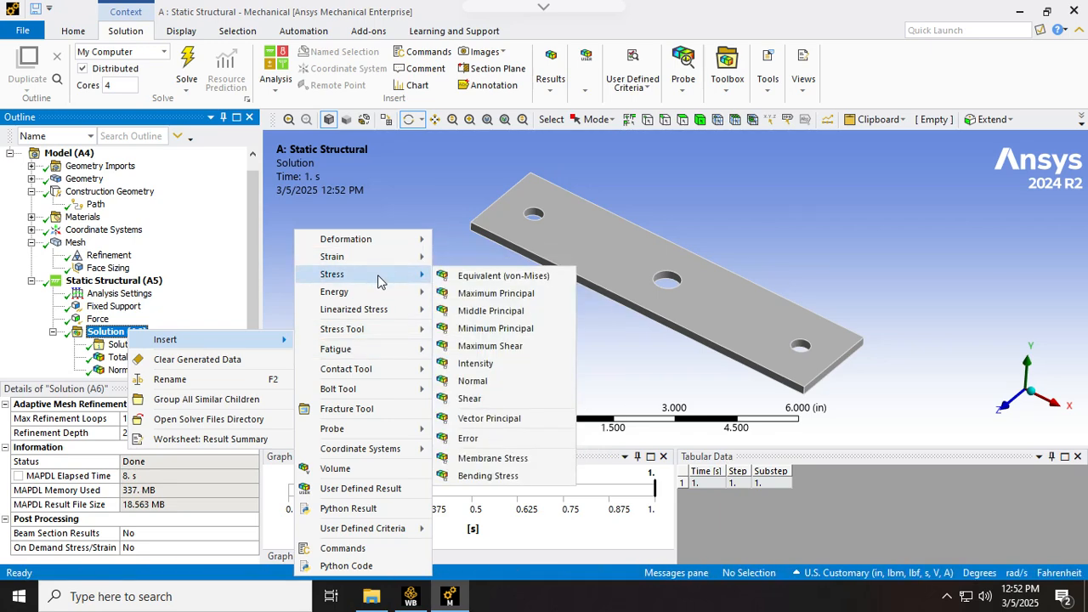
click(473, 382)
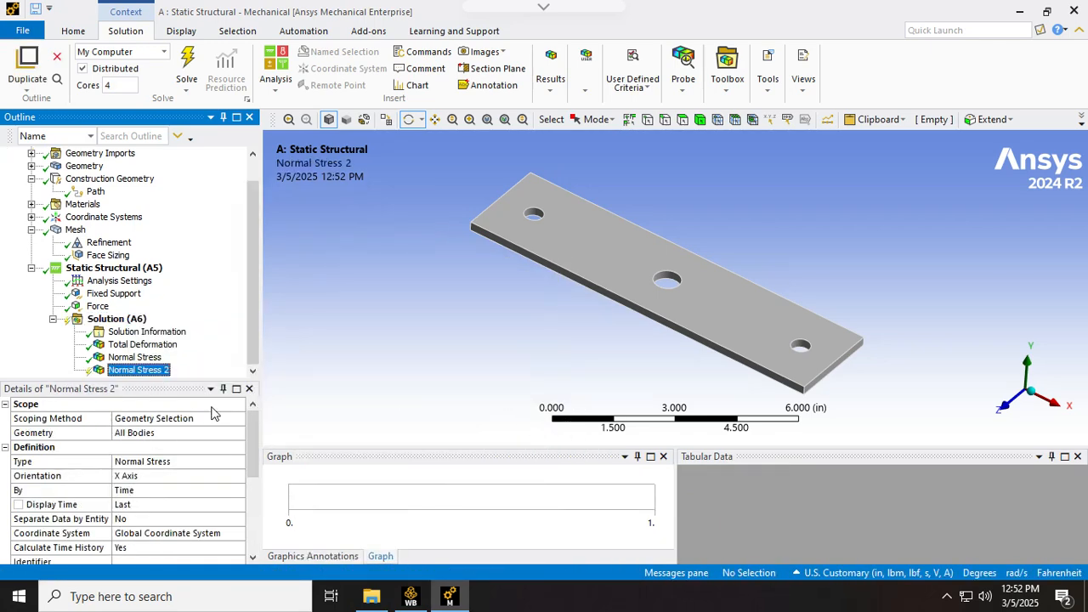
Step: Set the new normal stress result's scoping method to Path and assign the existing Path across the centre hole
click(238, 420)
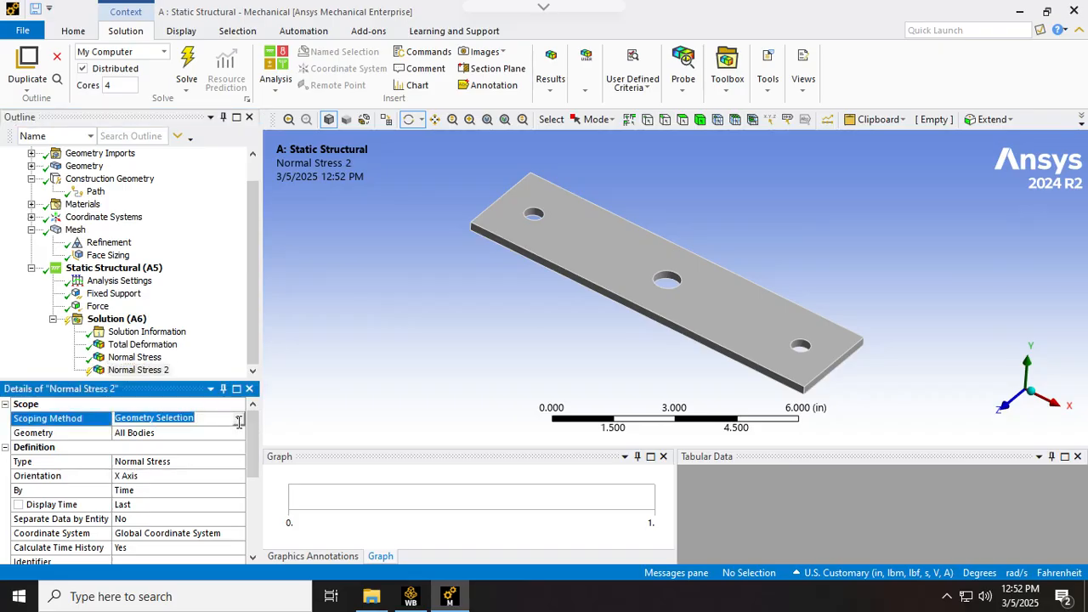
click(239, 420)
click(174, 453)
click(166, 436)
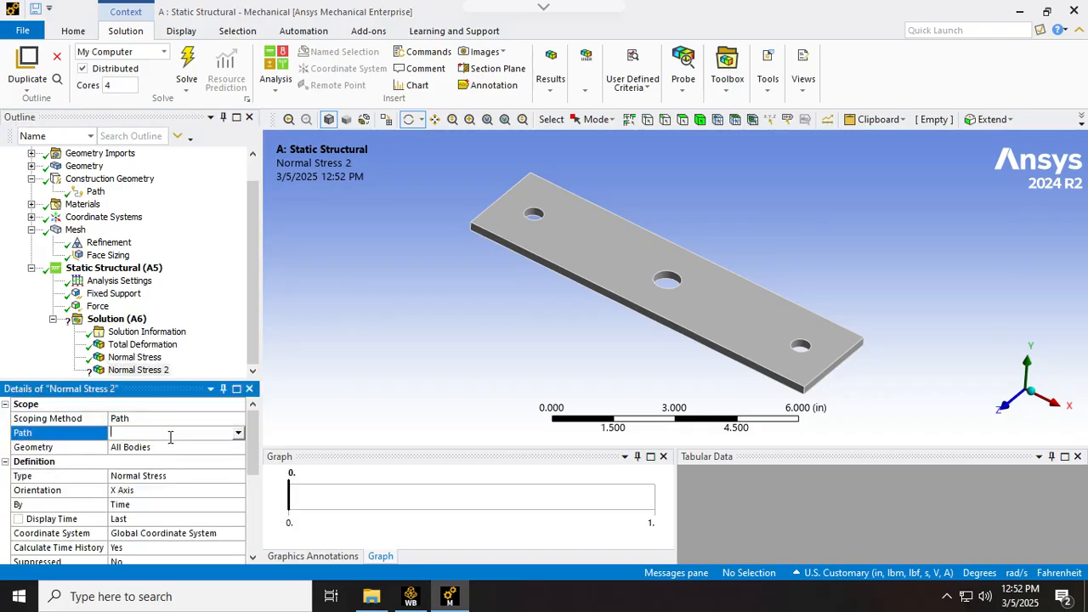
click(167, 434)
click(127, 447)
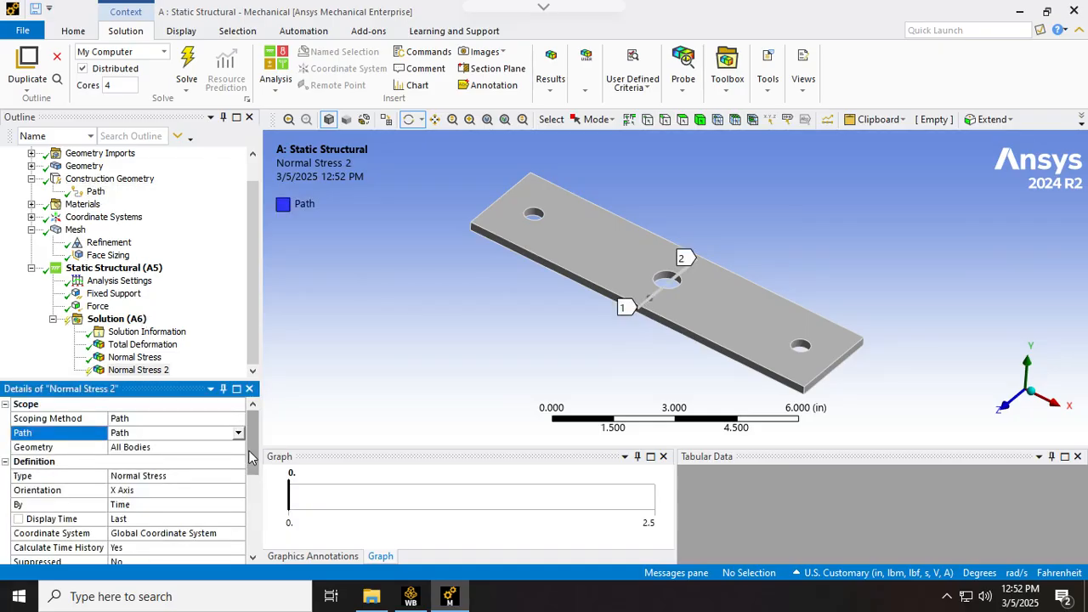
scroll(251, 459, down, 3)
scroll(255, 459, up, 3)
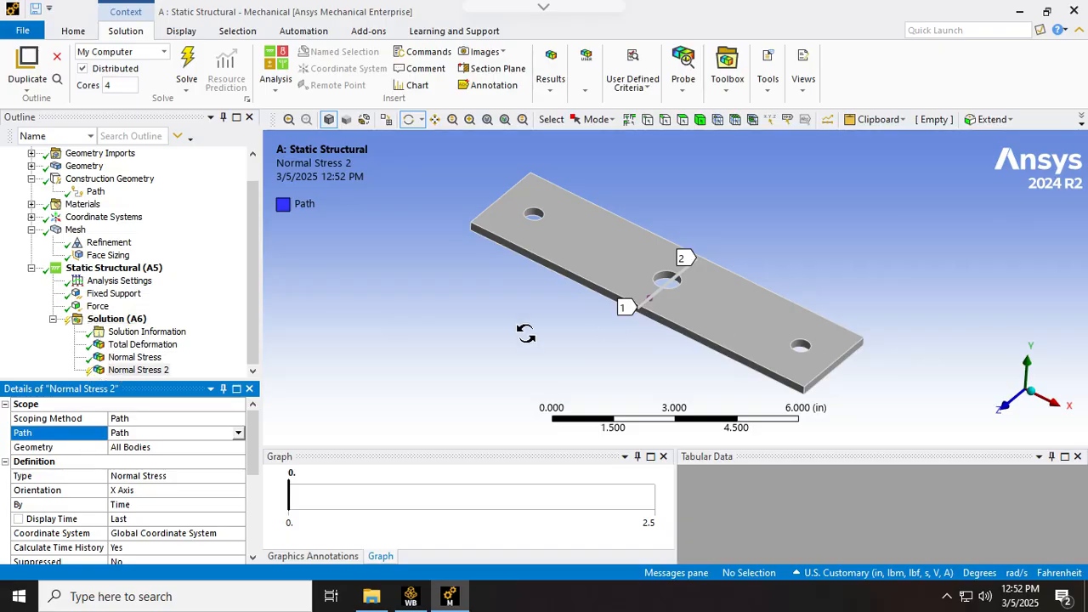
Step: Rename the path-scoped normal stress result as SigmaX
click(168, 371)
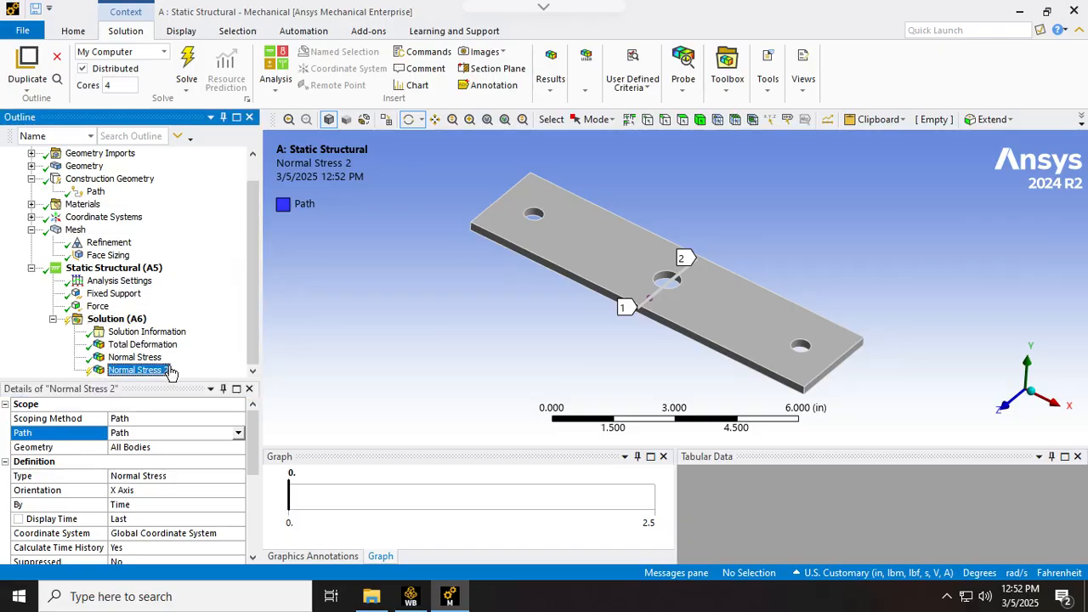
right_click(169, 372)
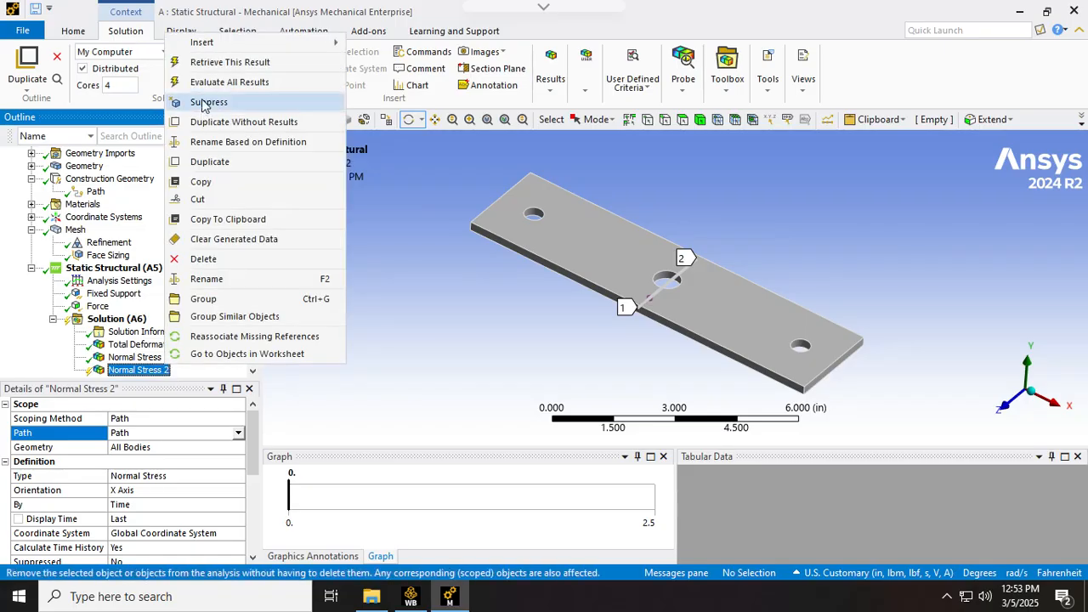
click(208, 279)
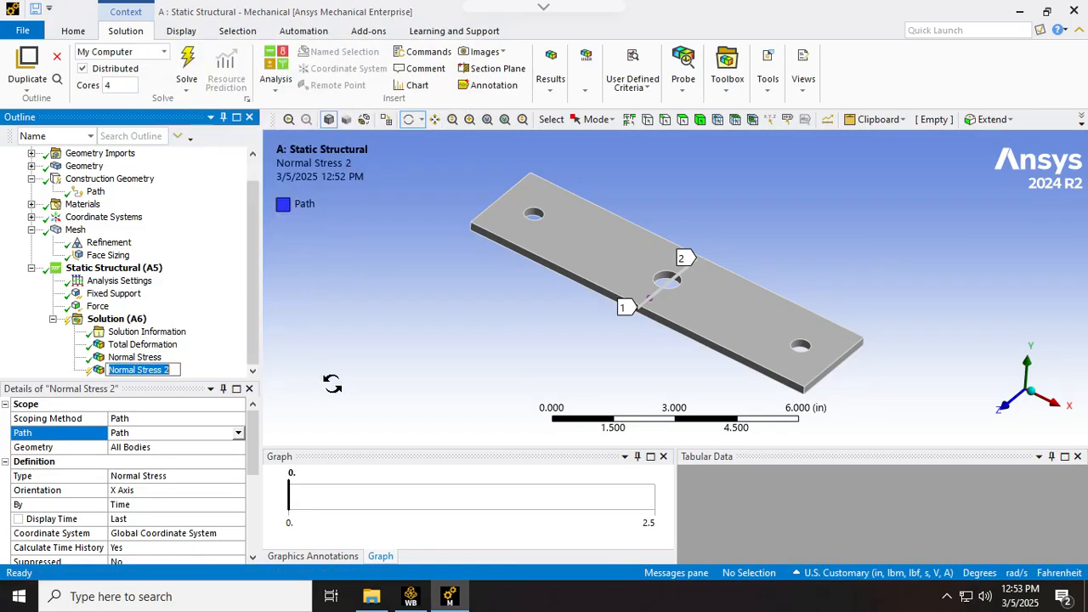
text(SigmaX)
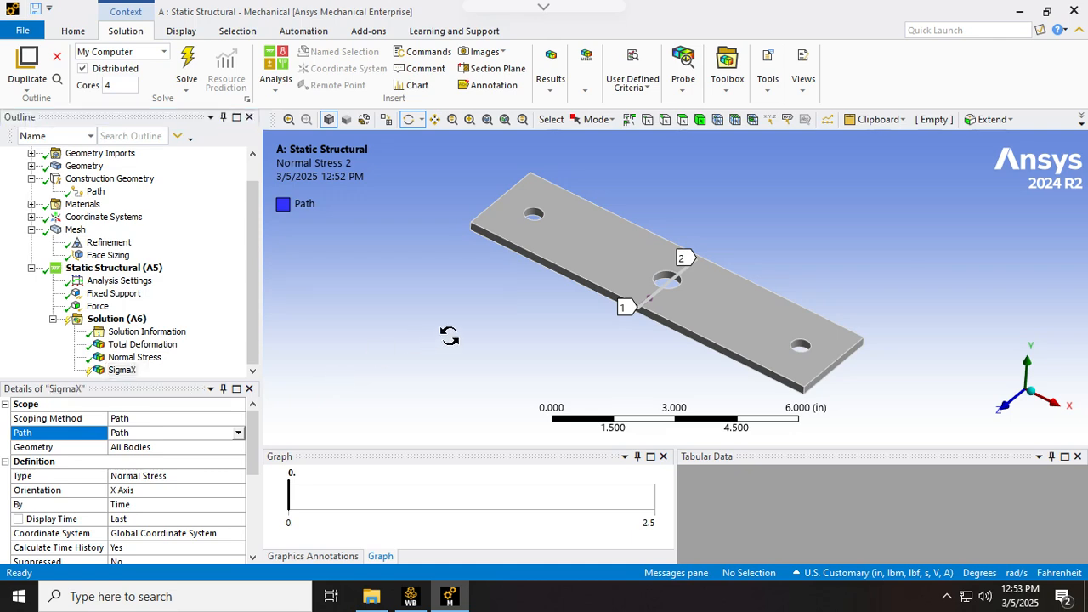
key(Return)
Step: Evaluate all results to compute SigmaX along the path on the plate
right_click(130, 368)
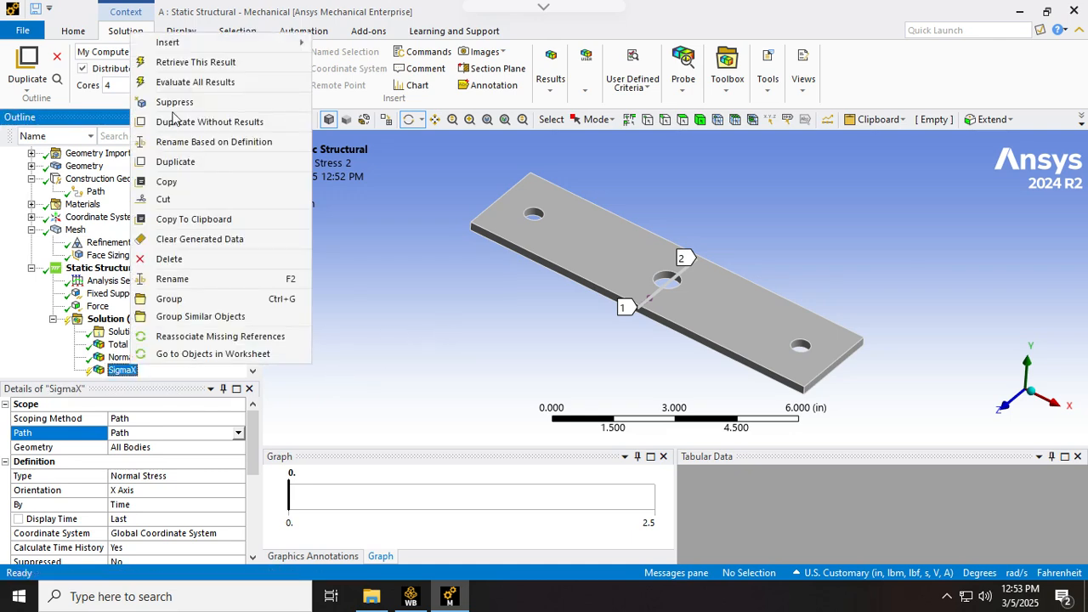
click(175, 81)
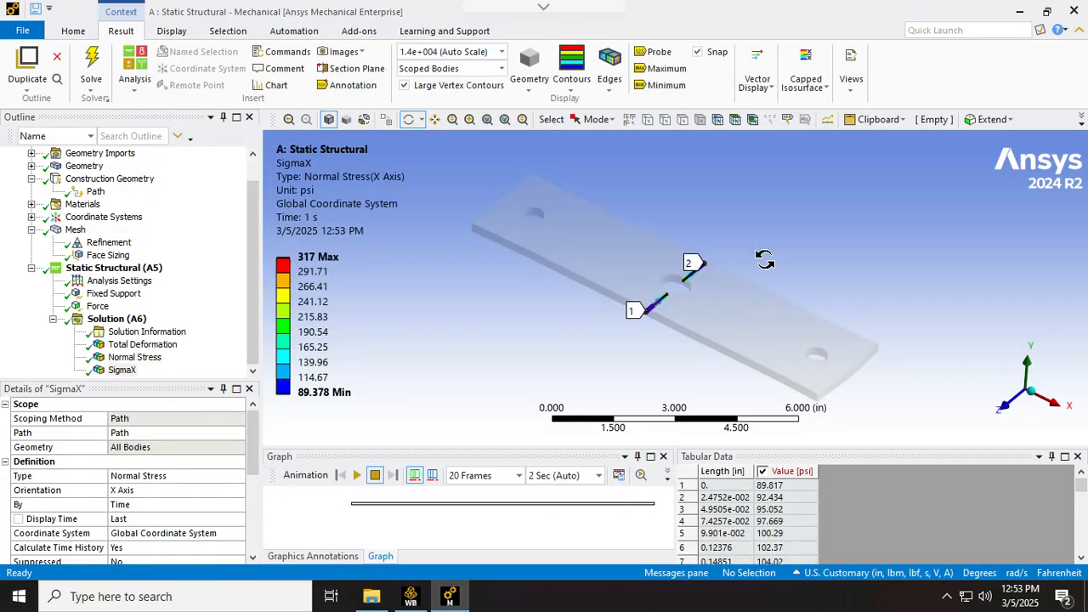
drag(764, 283, 760, 316)
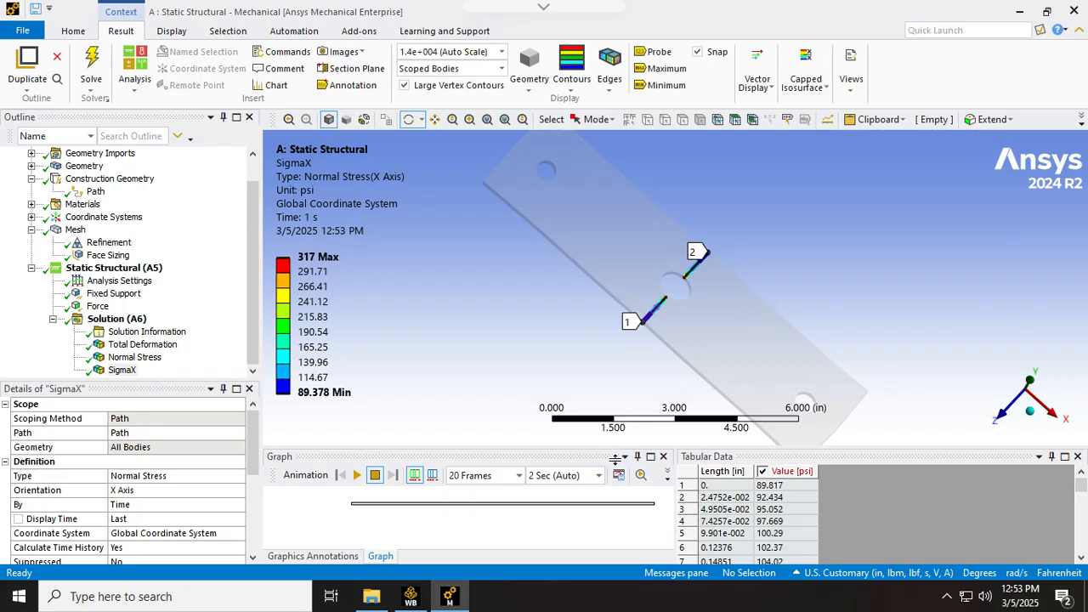
Step: Enlarge the graph and table area and examine the SigmaX stress distribution along the full path length
drag(615, 460, 616, 226)
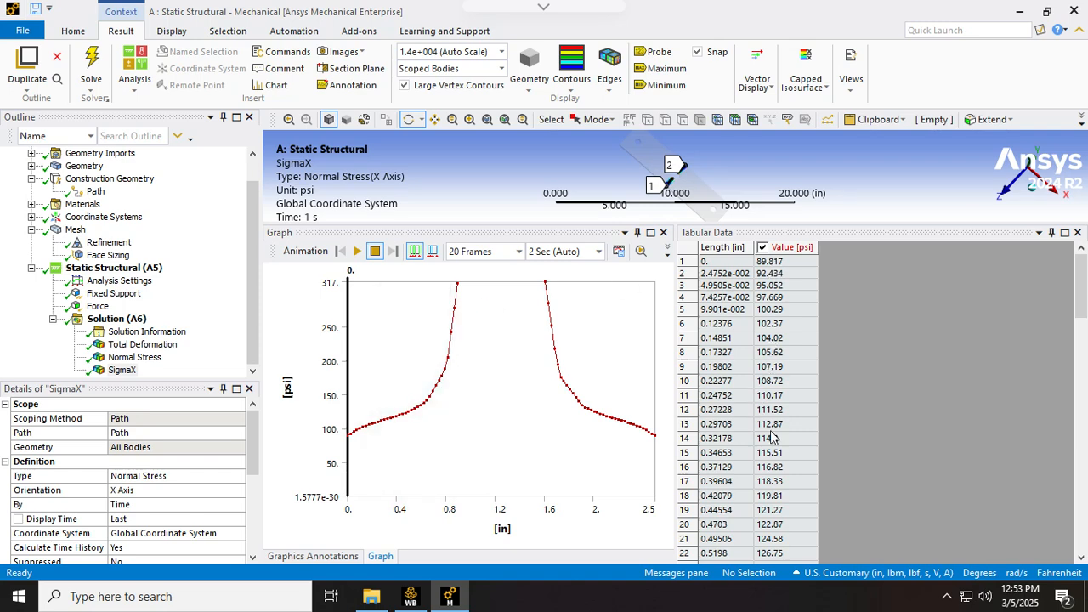
drag(1083, 294, 1082, 374)
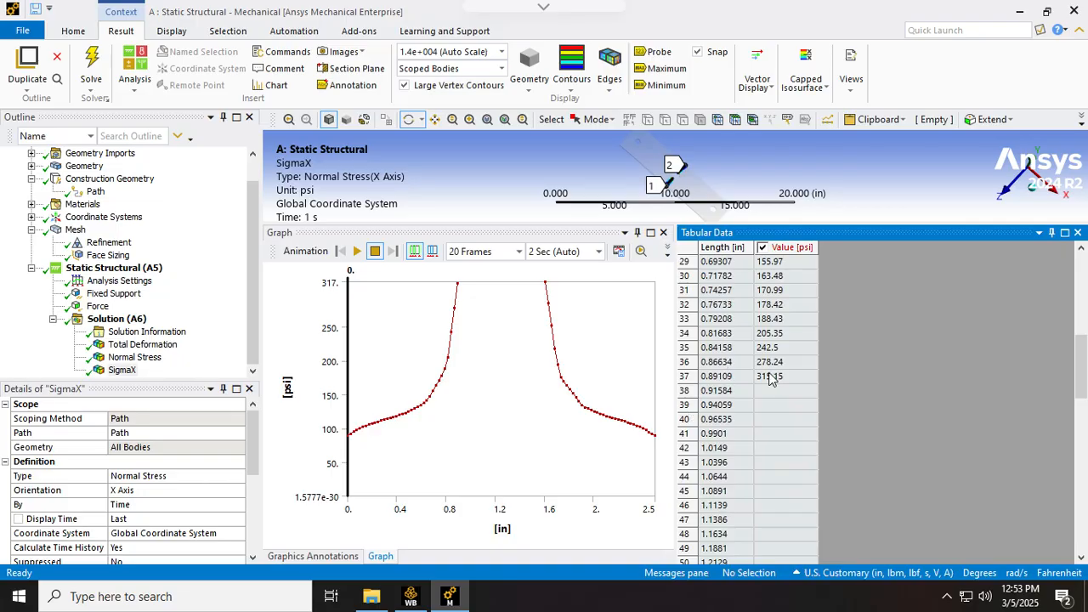
drag(1083, 350, 1085, 481)
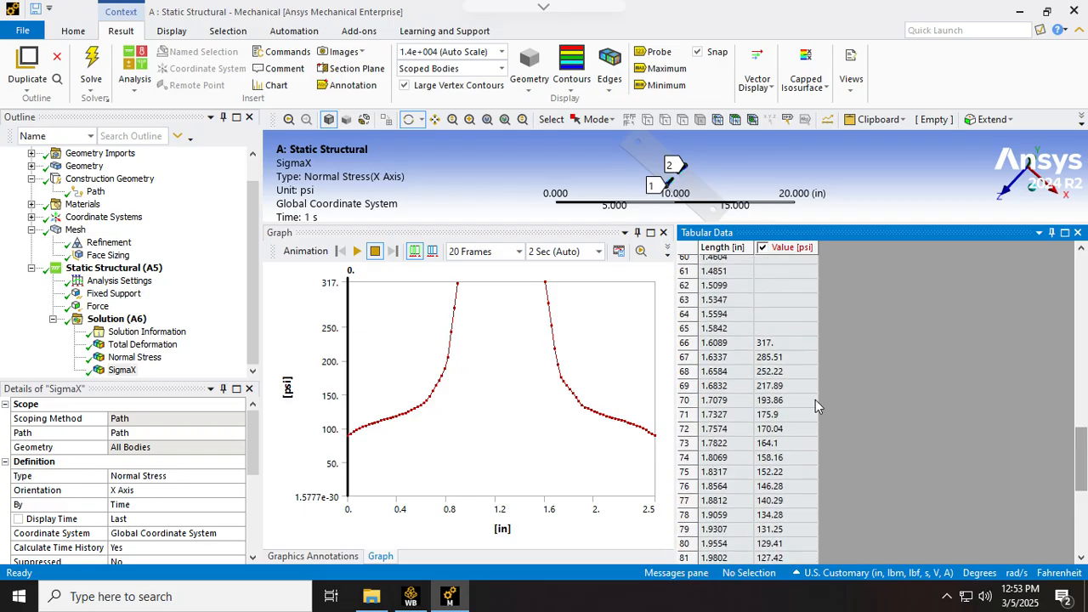
drag(1082, 440, 1083, 462)
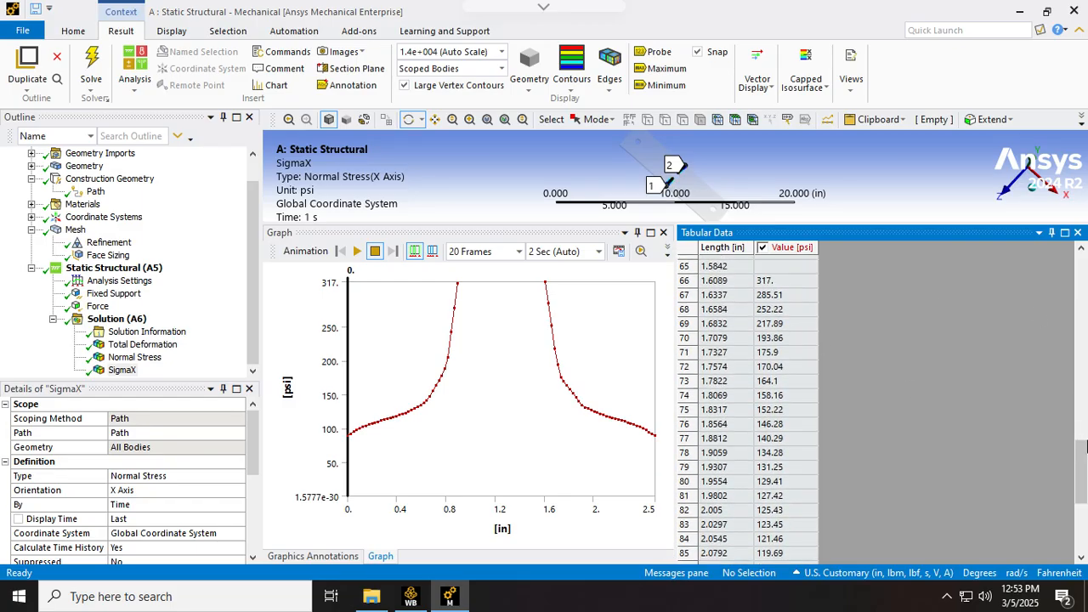
drag(1080, 472, 1084, 525)
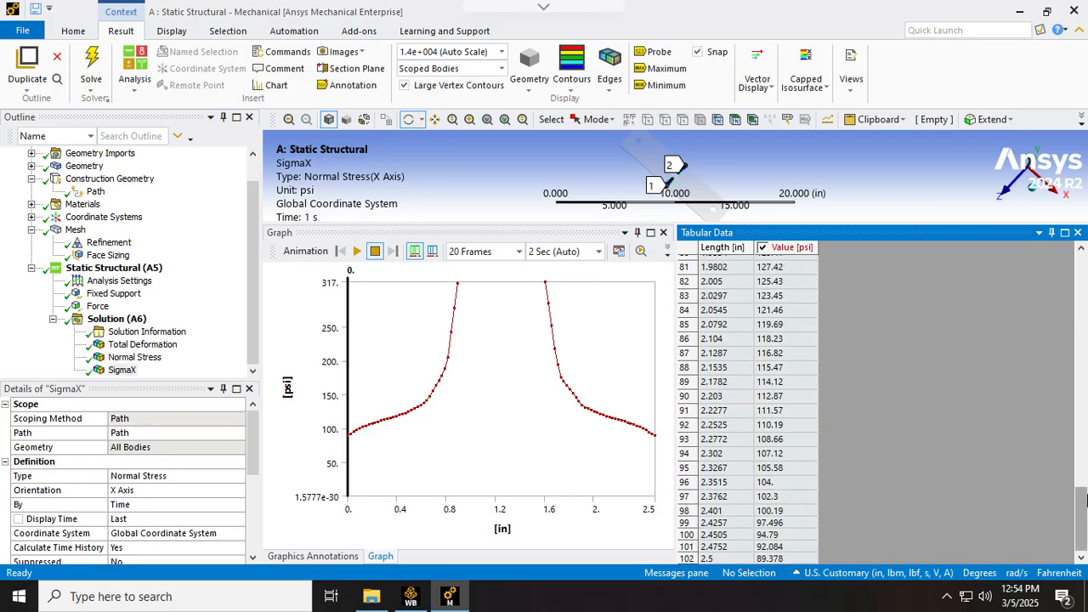
Step: Export the Length and Value columns of the SigmaX tabular data to the Desktop as an Excel file (*.xls) named stresscon
drag(1047, 195, 1057, 226)
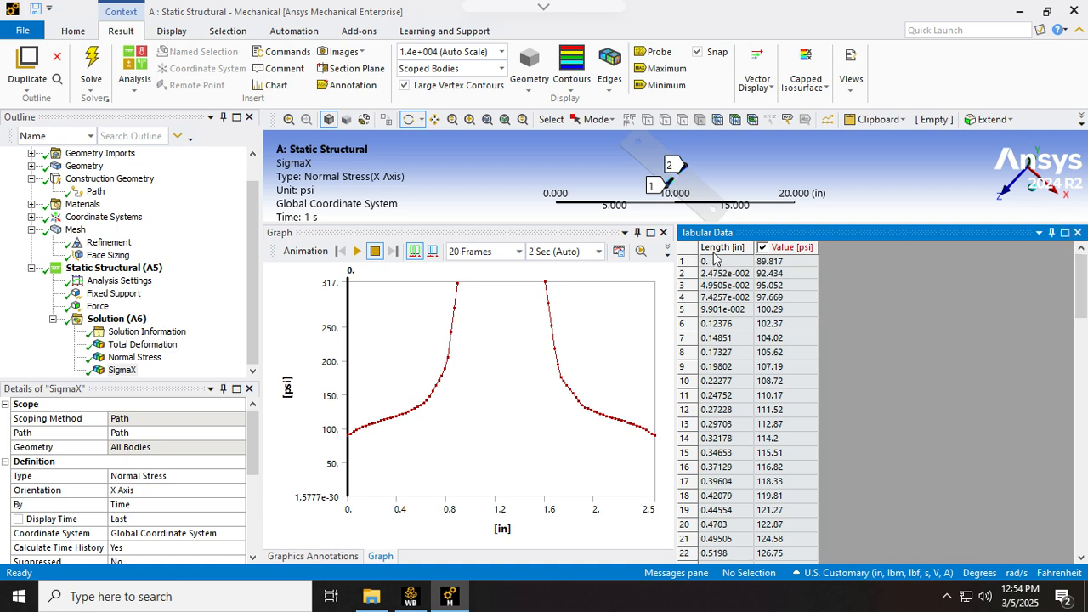
click(712, 249)
click(713, 258)
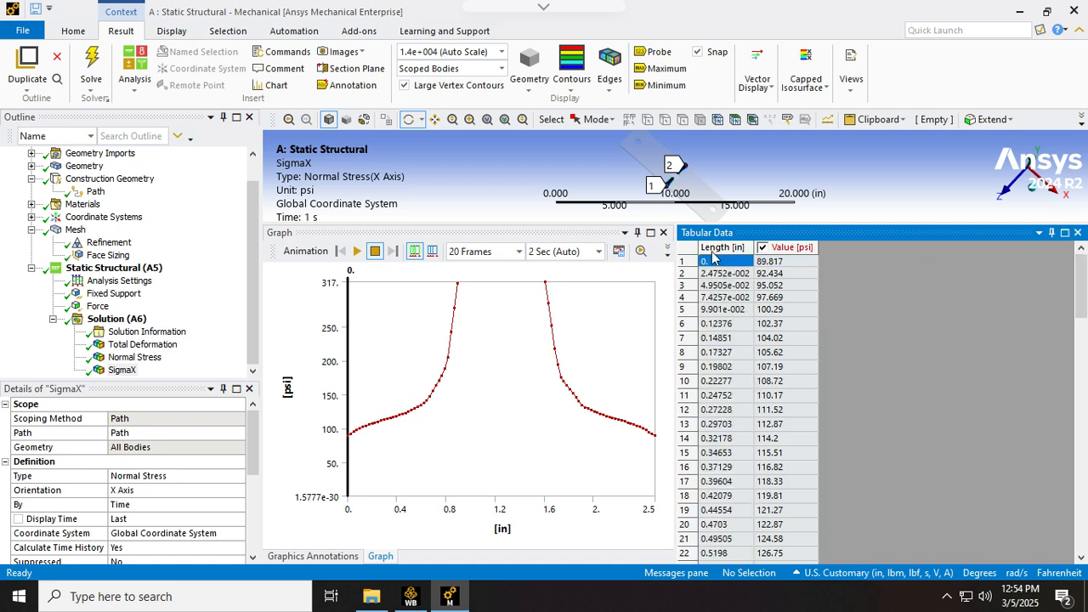
click(714, 249)
shift+click(769, 249)
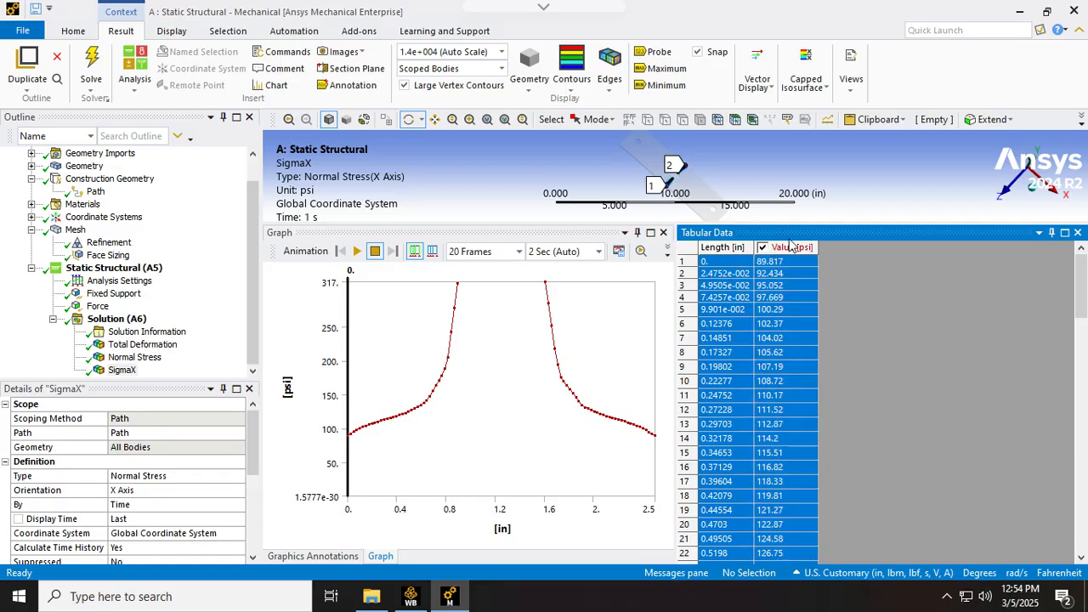
right_click(783, 247)
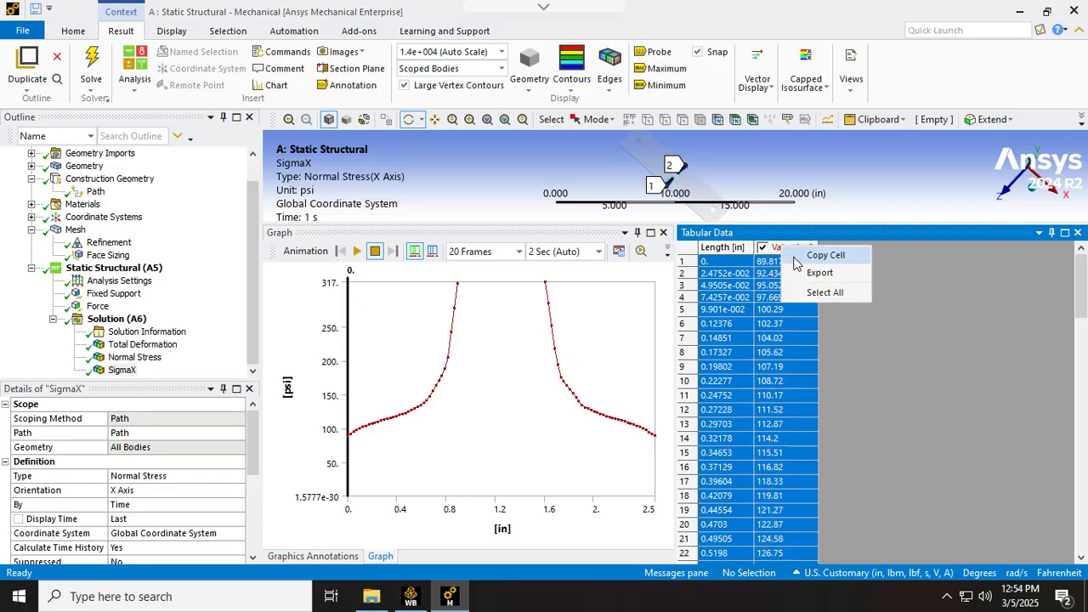
click(799, 270)
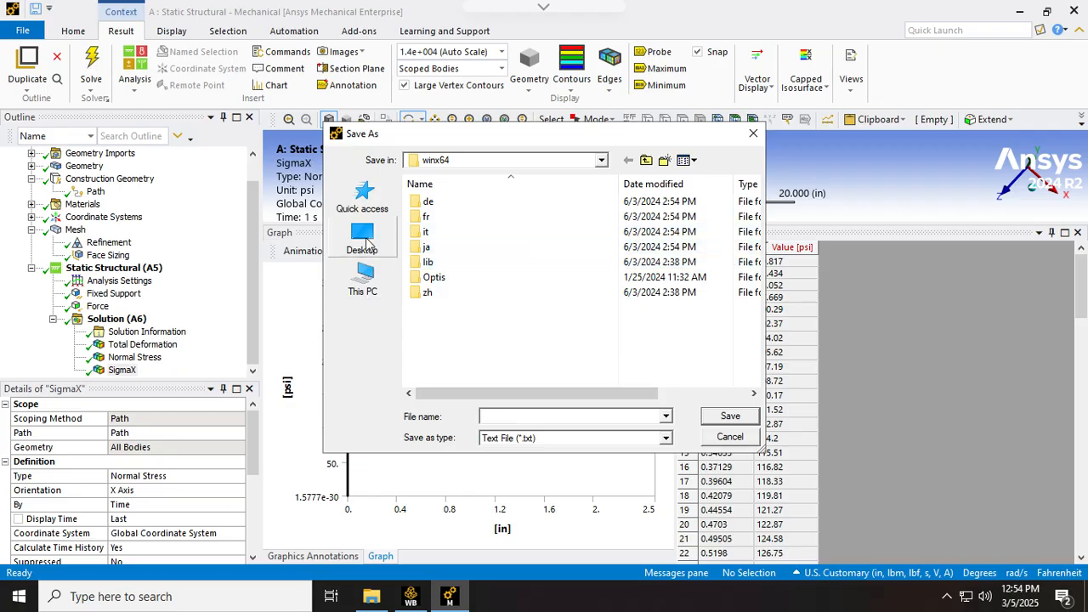
click(367, 244)
click(616, 438)
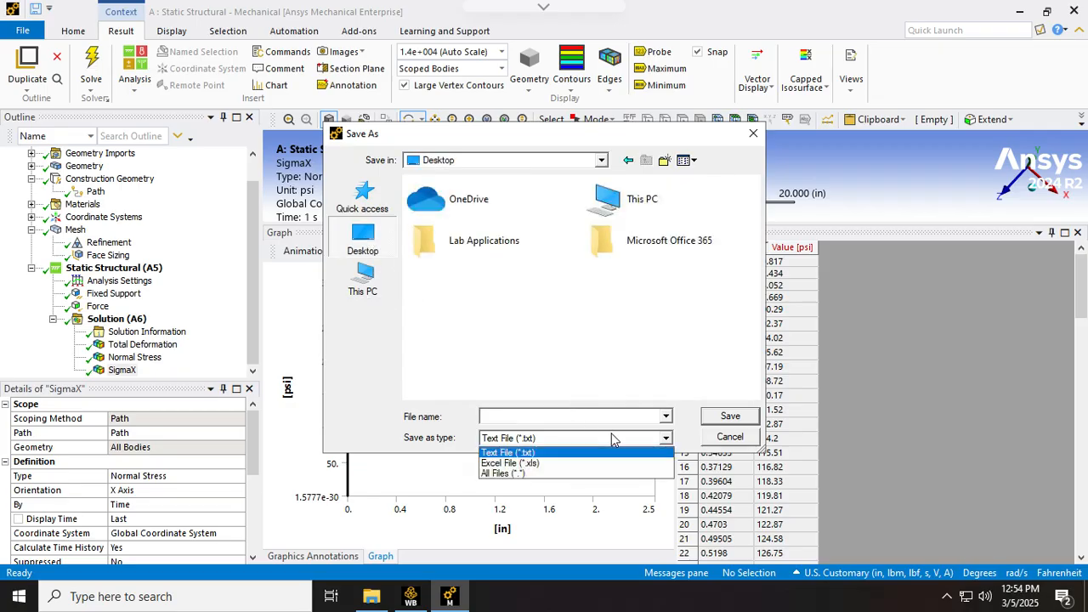
click(531, 464)
click(534, 417)
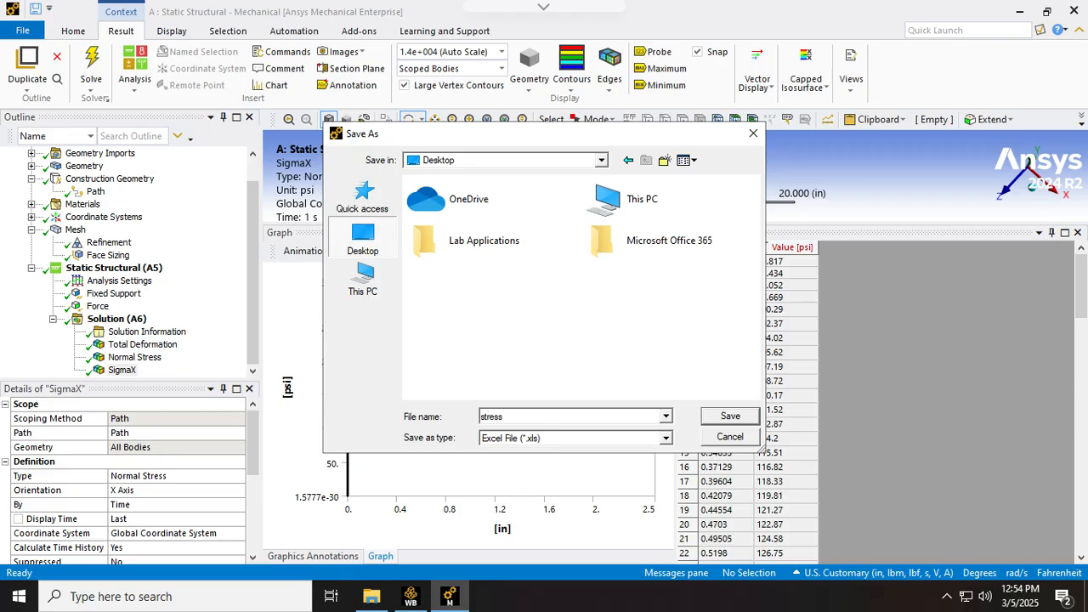
click(729, 419)
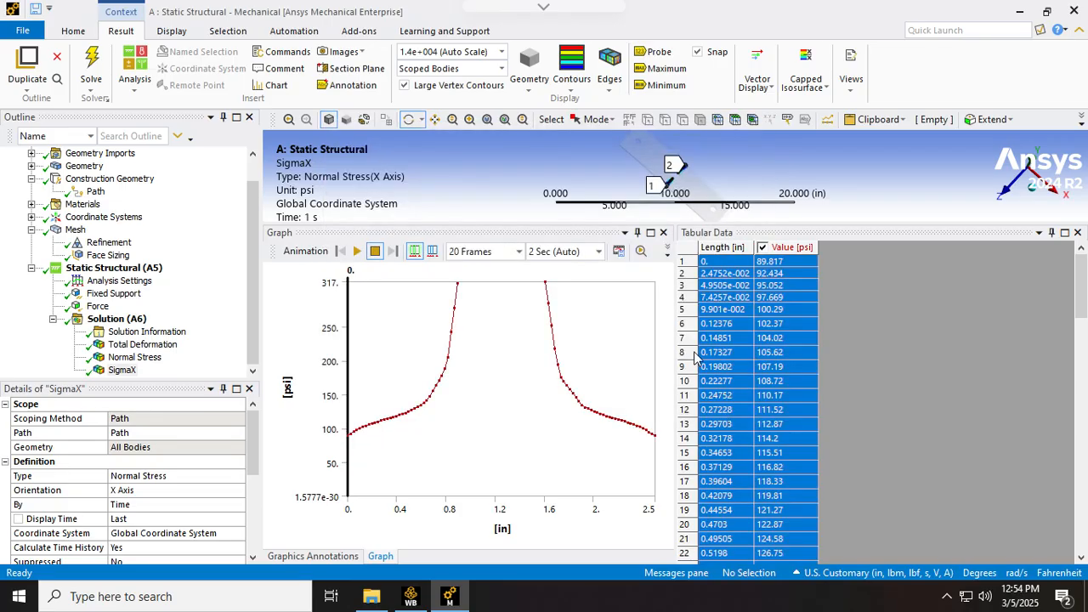
Step: Switch to the desktop and open the exported stresscon file in Excel as read-only with the Notify option
click(1084, 602)
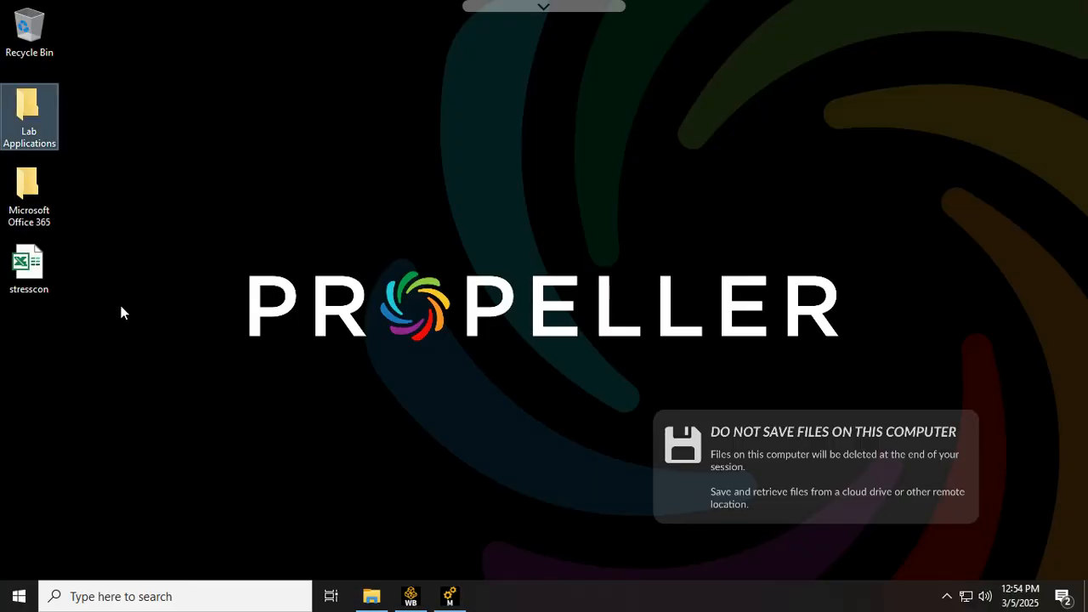
double_click(37, 287)
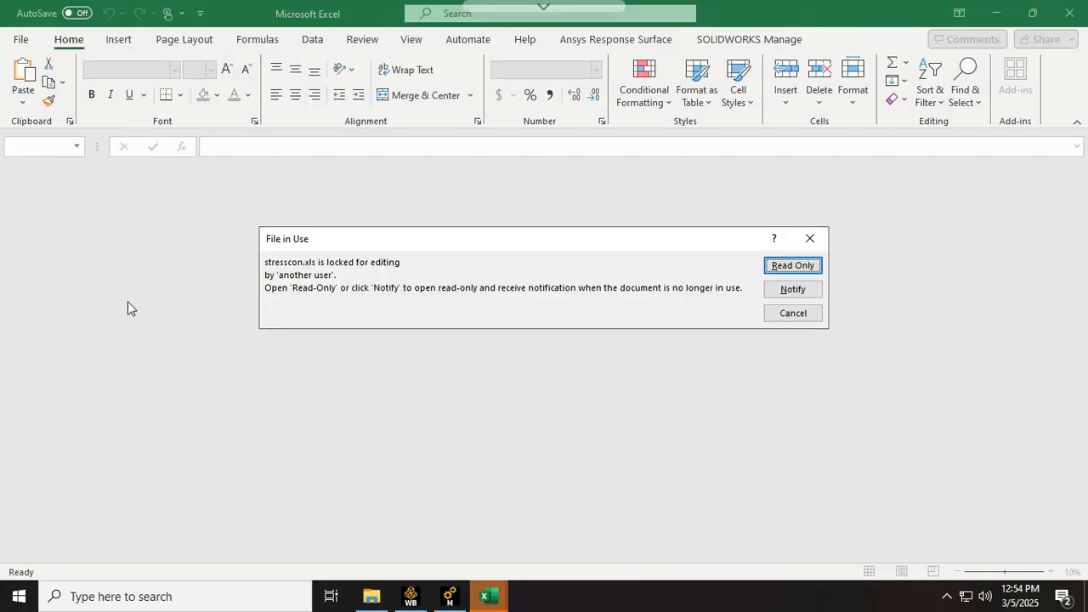
click(803, 286)
click(488, 346)
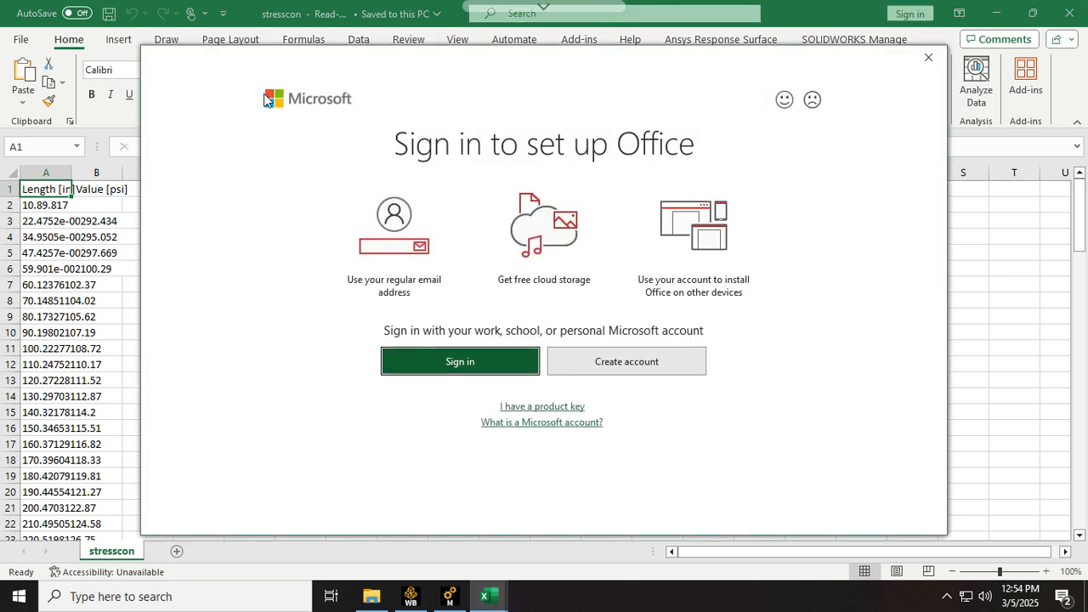
Step: Dismiss the Office sign-in and privacy prompts without sending optional data, and close the read-only copy of stresscon
click(927, 57)
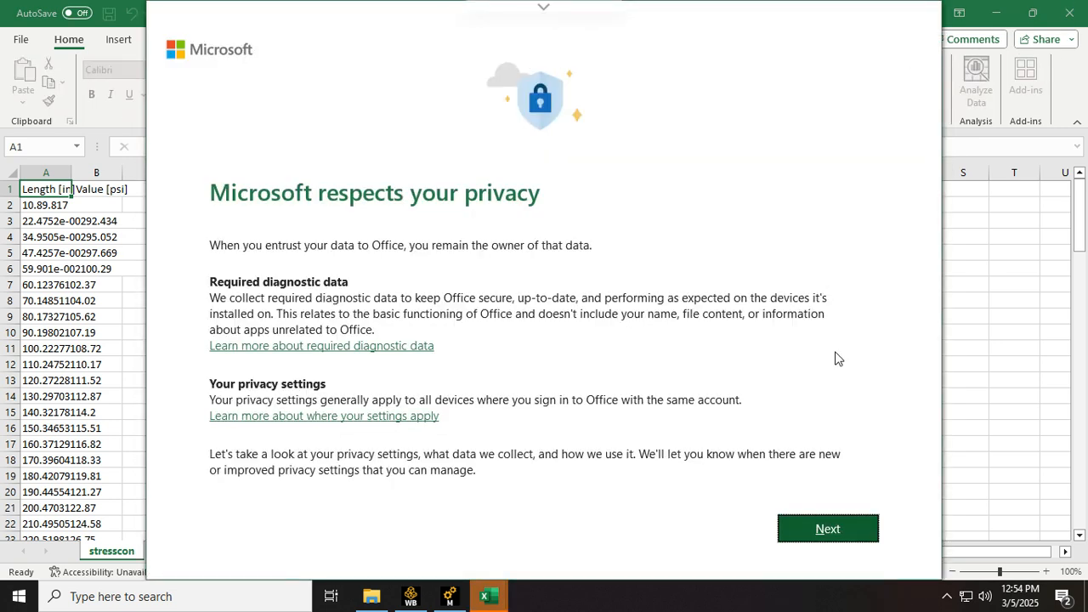
click(840, 531)
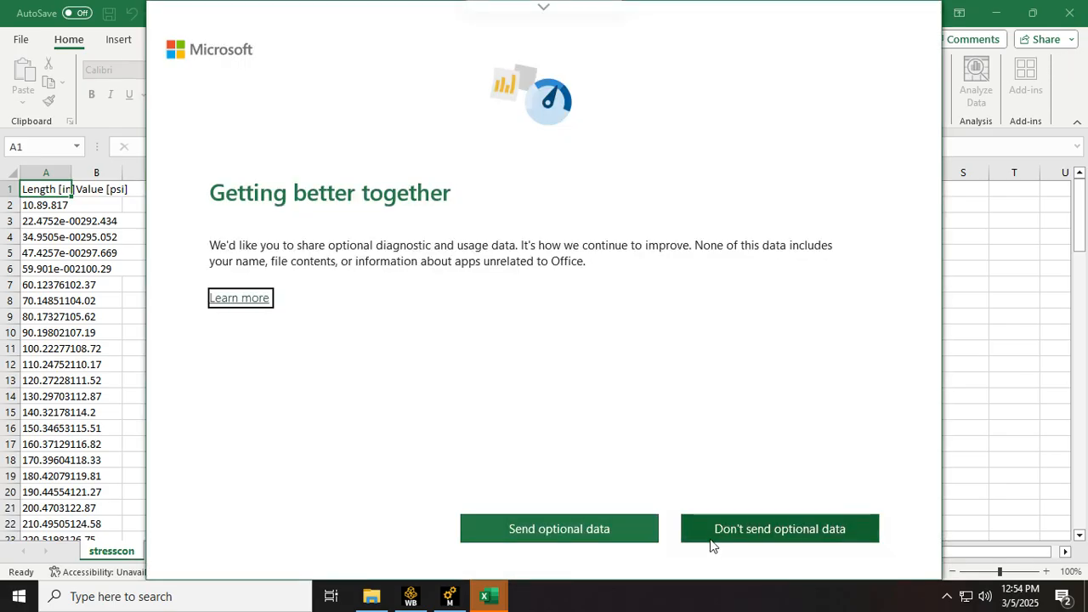
click(764, 538)
click(787, 534)
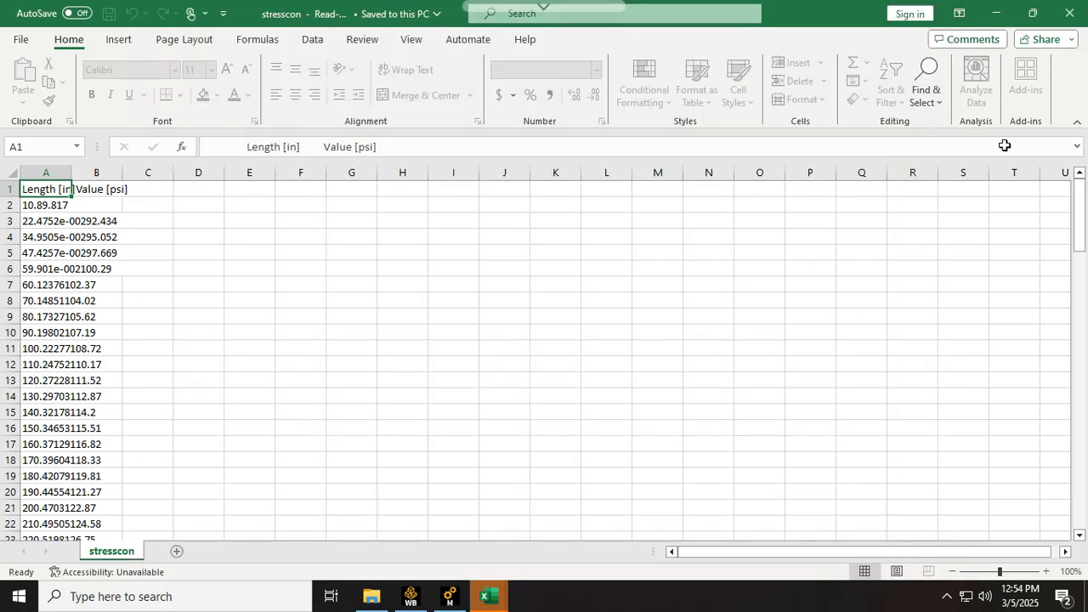
click(1032, 13)
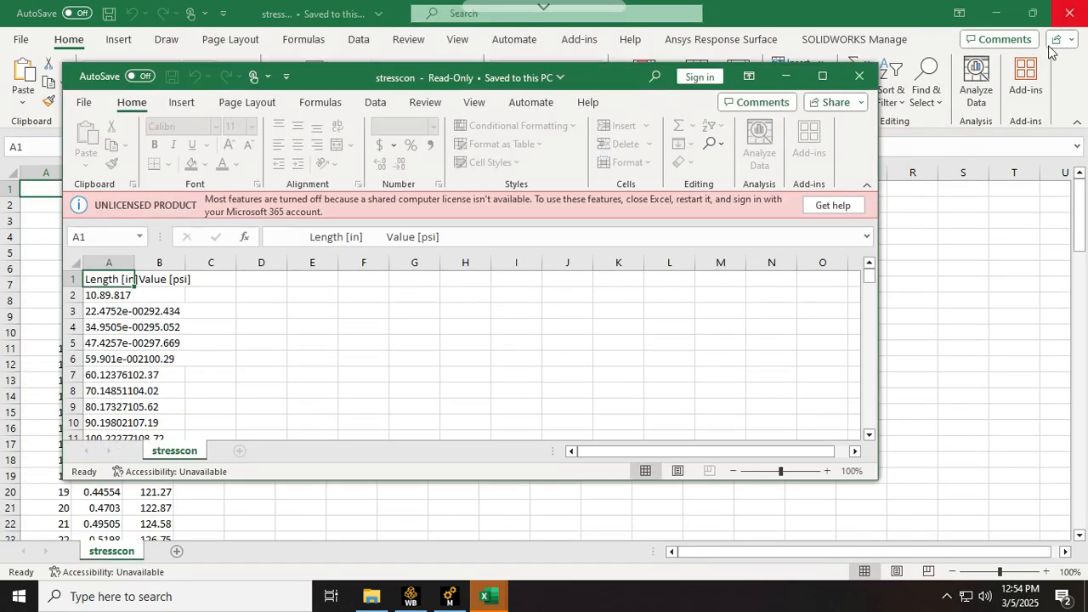
click(859, 76)
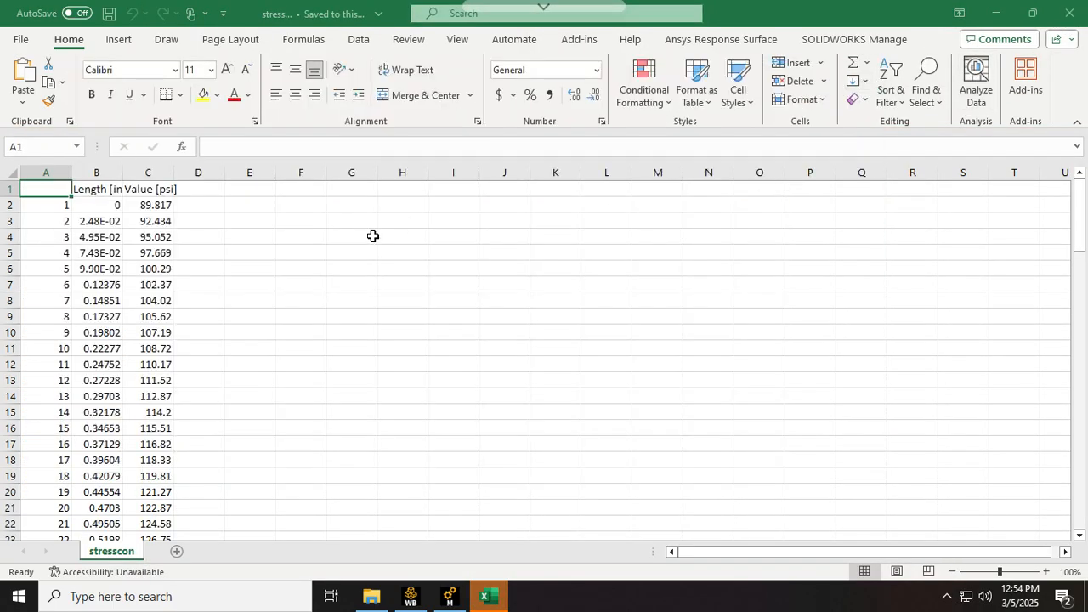
Step: Label cell F5 of the stresscon sheet as max
click(232, 223)
click(204, 254)
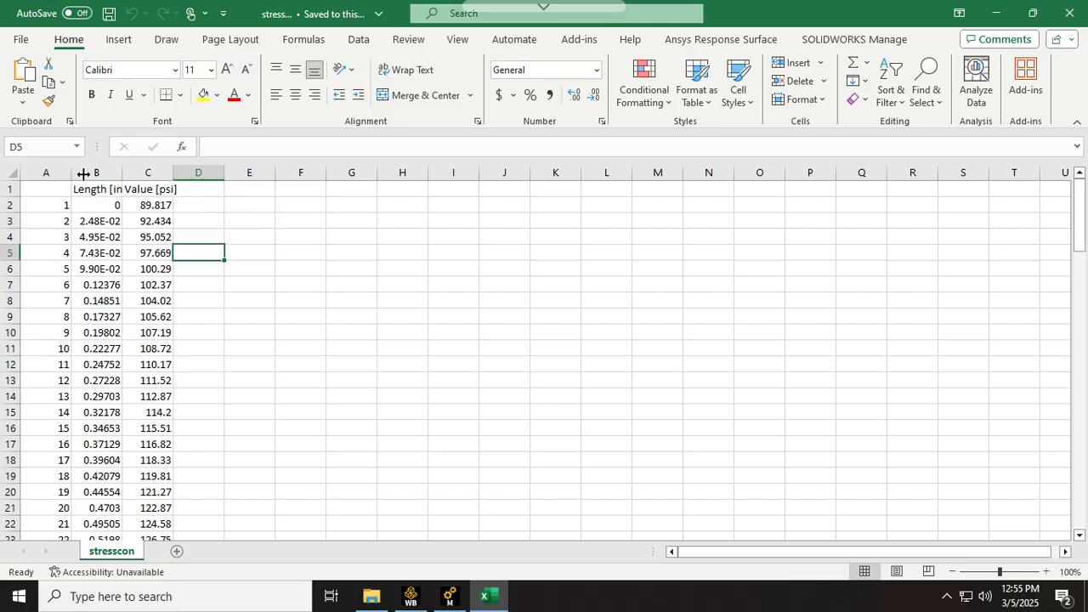
click(164, 178)
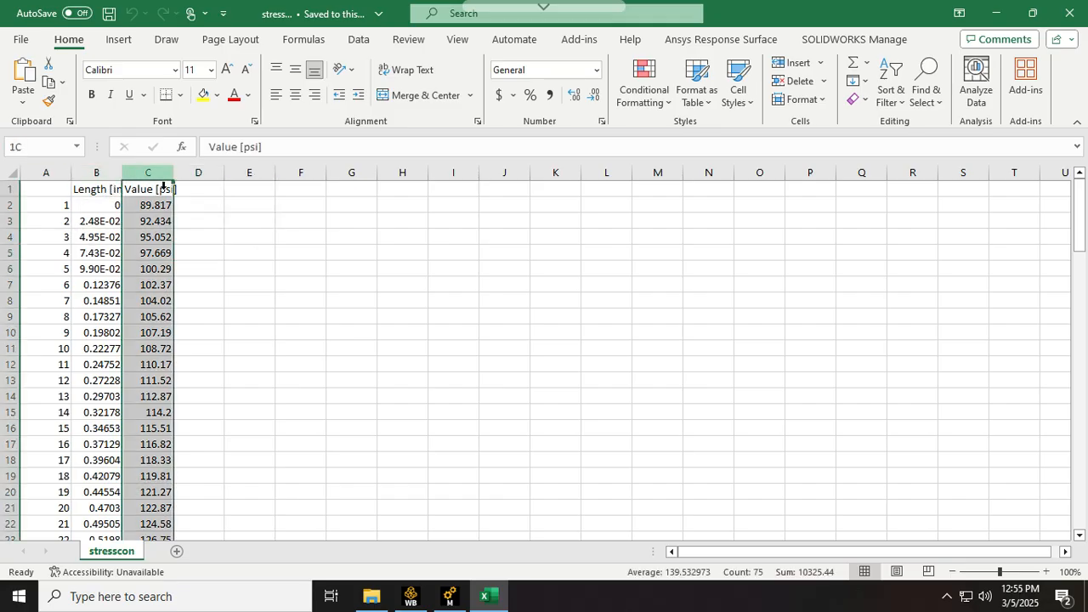
click(312, 254)
text(max)
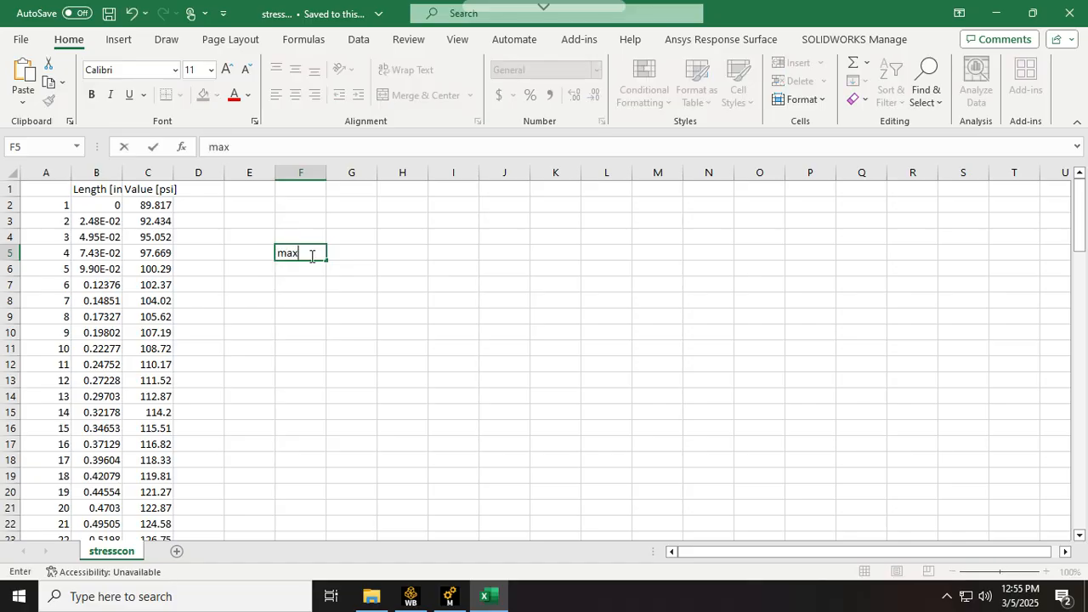
key(Return)
key(Up)
key(Right)
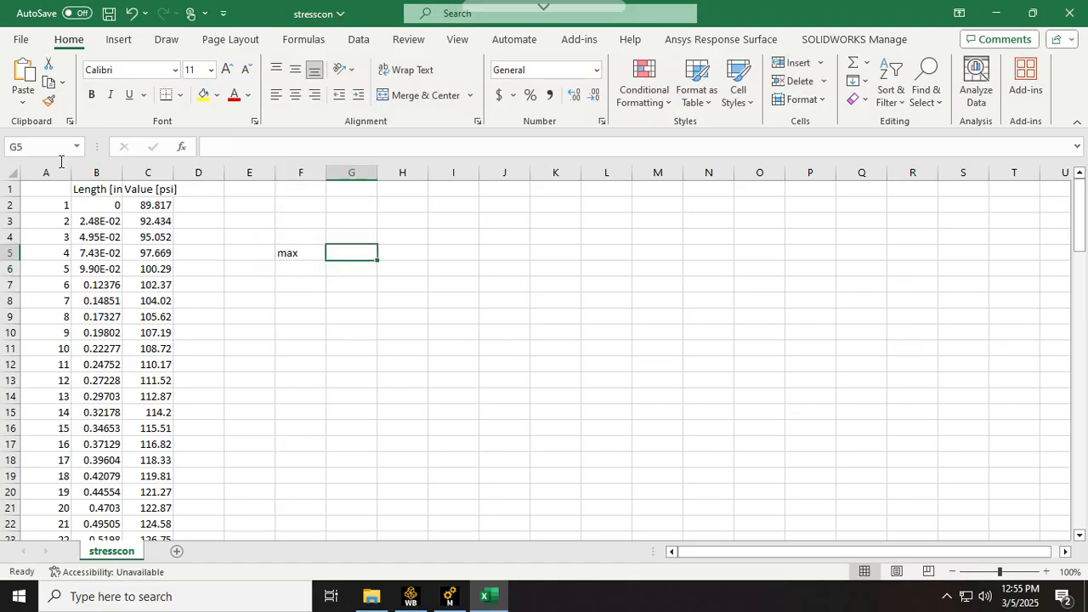
Step: Show the Maximum statistic in the status bar for the Value [psi] data in column C
click(167, 177)
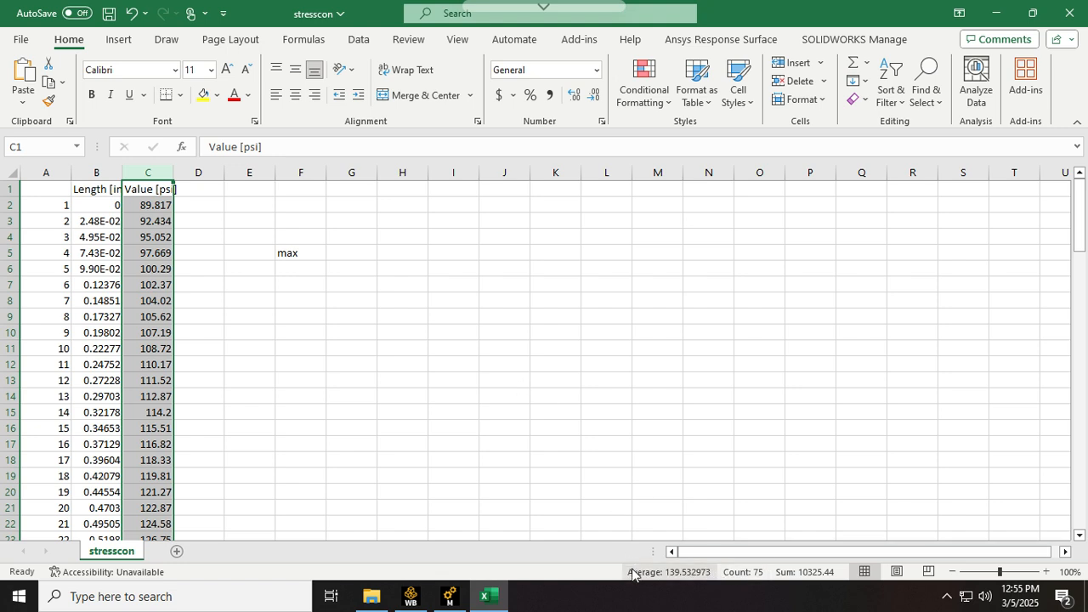
right_click(633, 574)
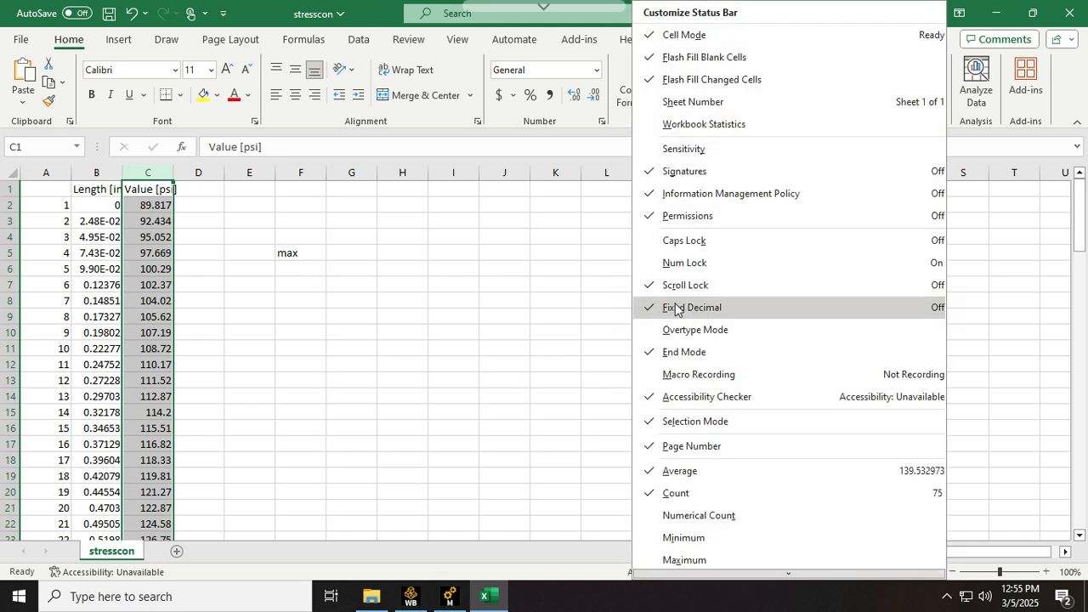
click(690, 563)
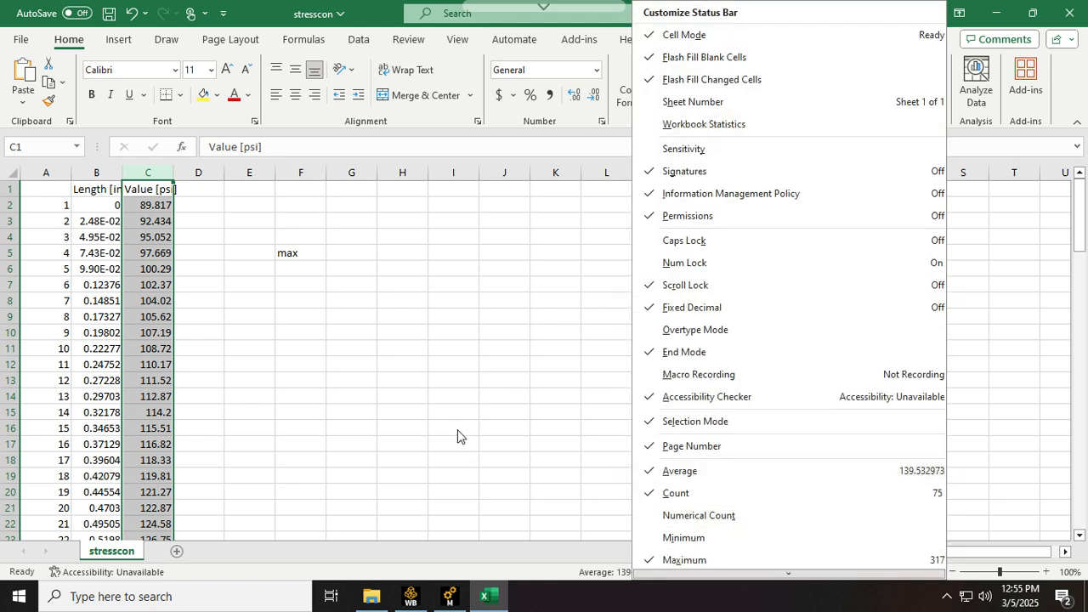
click(454, 429)
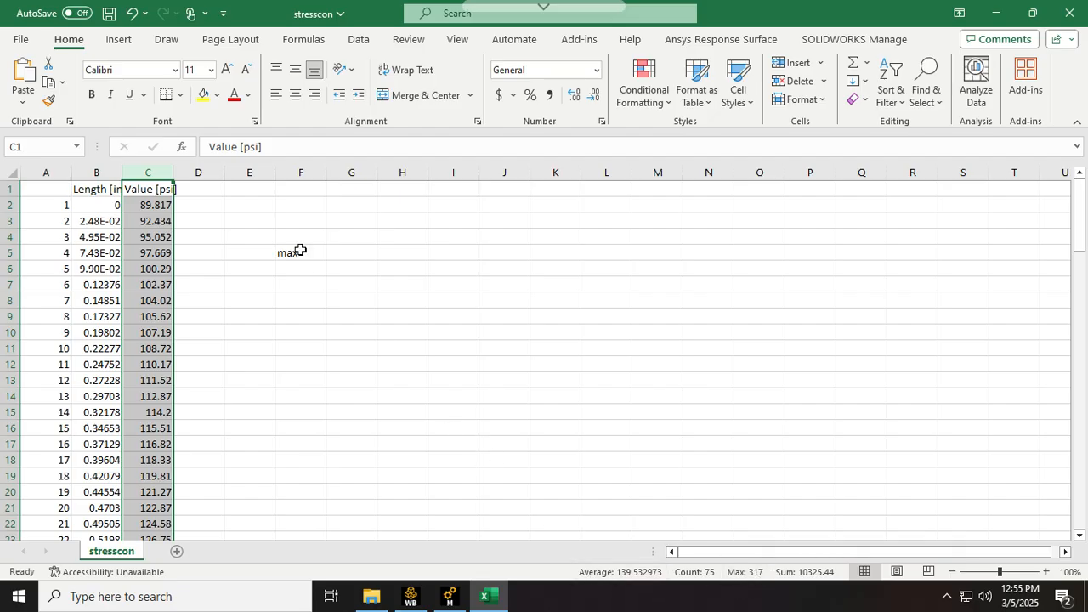
Step: Enter 3.17 as the maximum stress in cell G5
click(368, 257)
text(3.17)
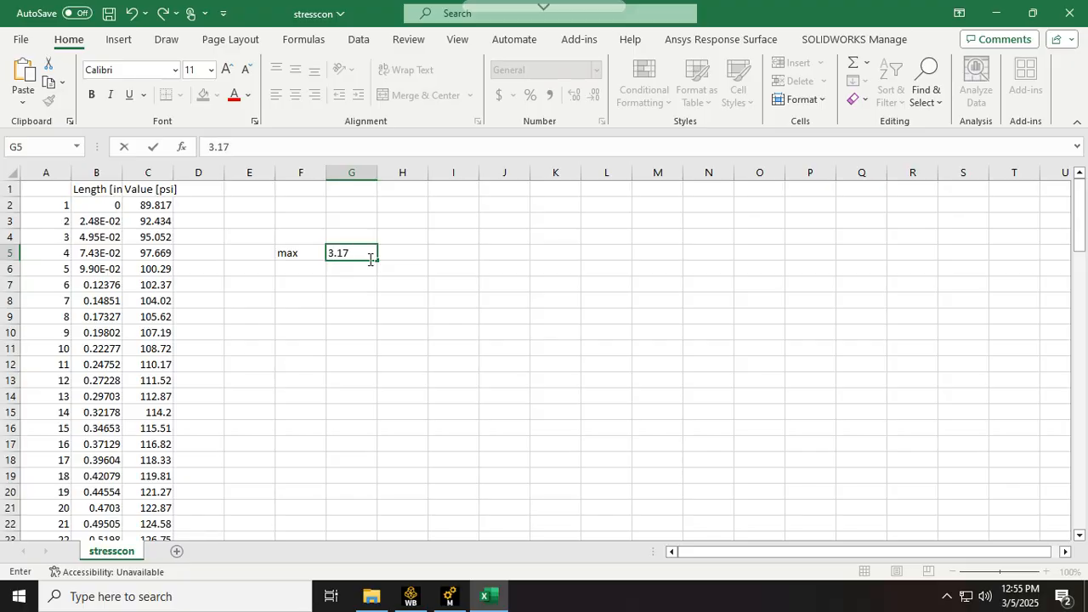
key(Return)
Step: Label cell F6 as Average and enter the average of the Value [psi] column, 139.5, in cell G6
key(Left)
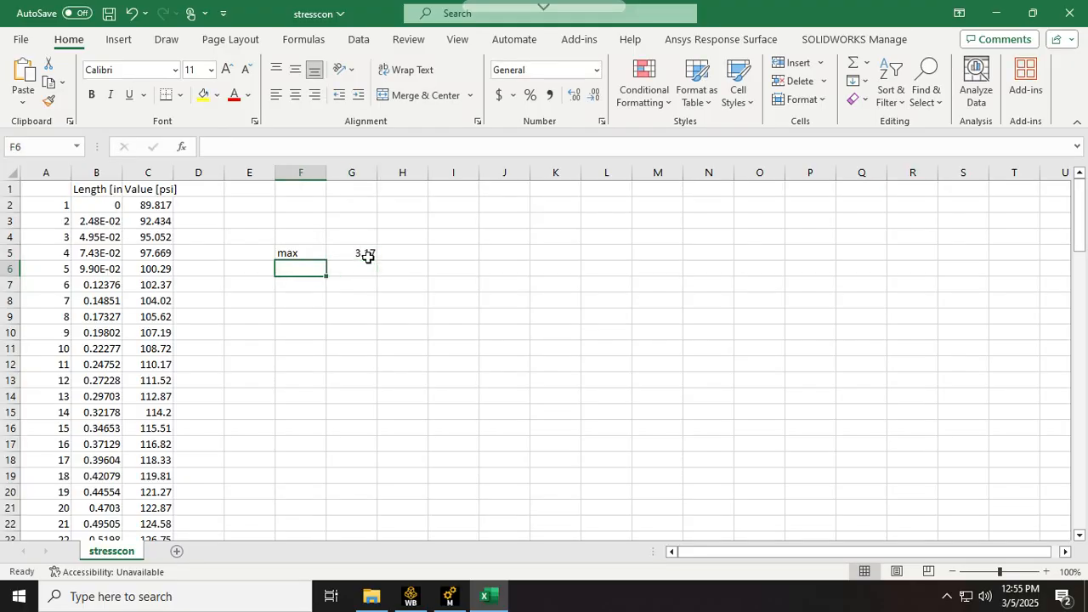
text(Average)
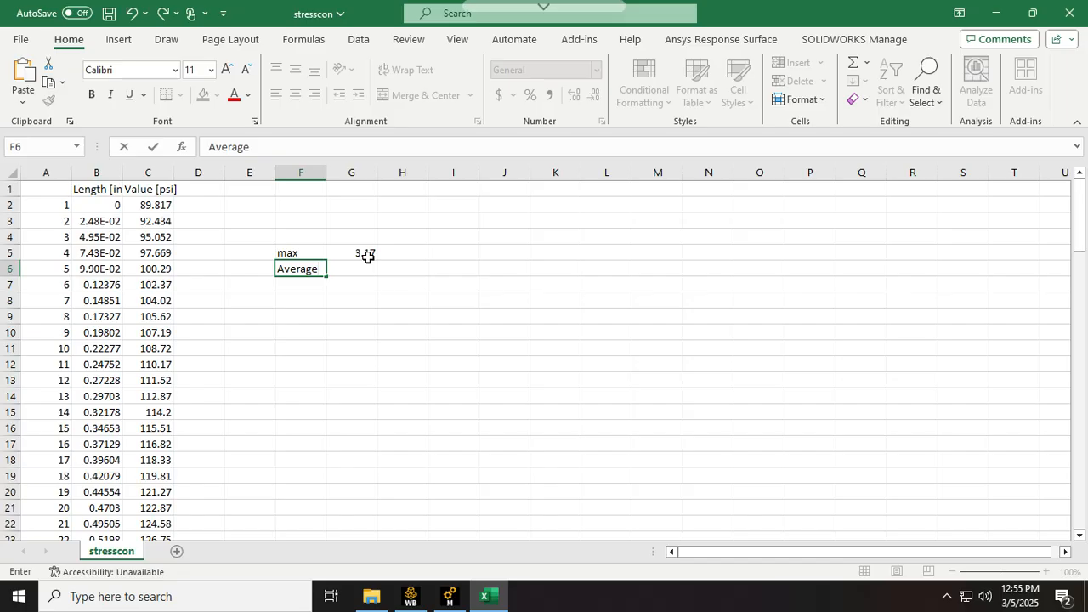
key(Right)
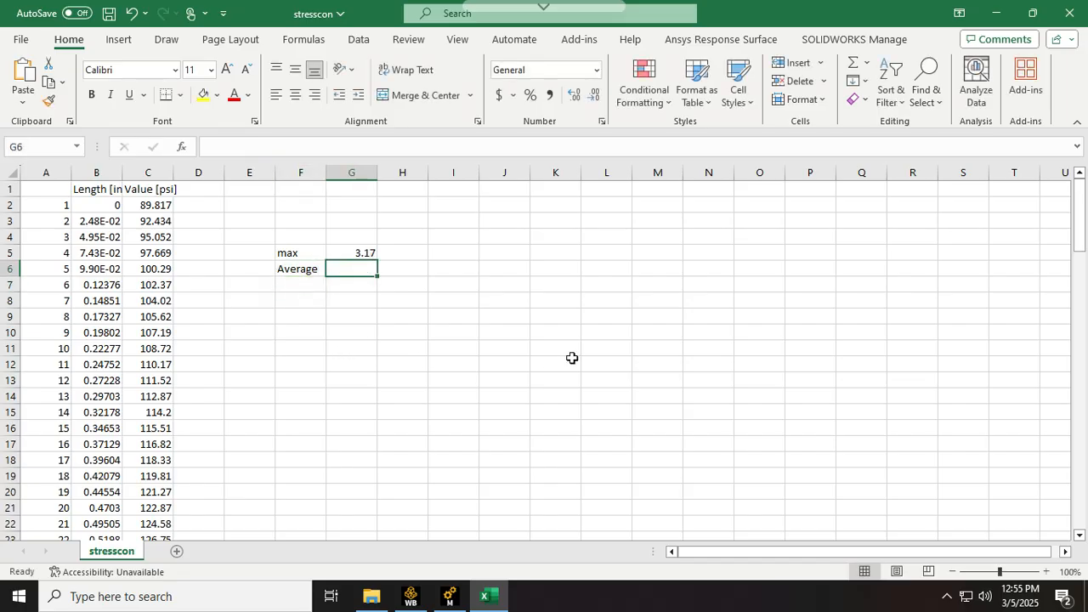
click(149, 172)
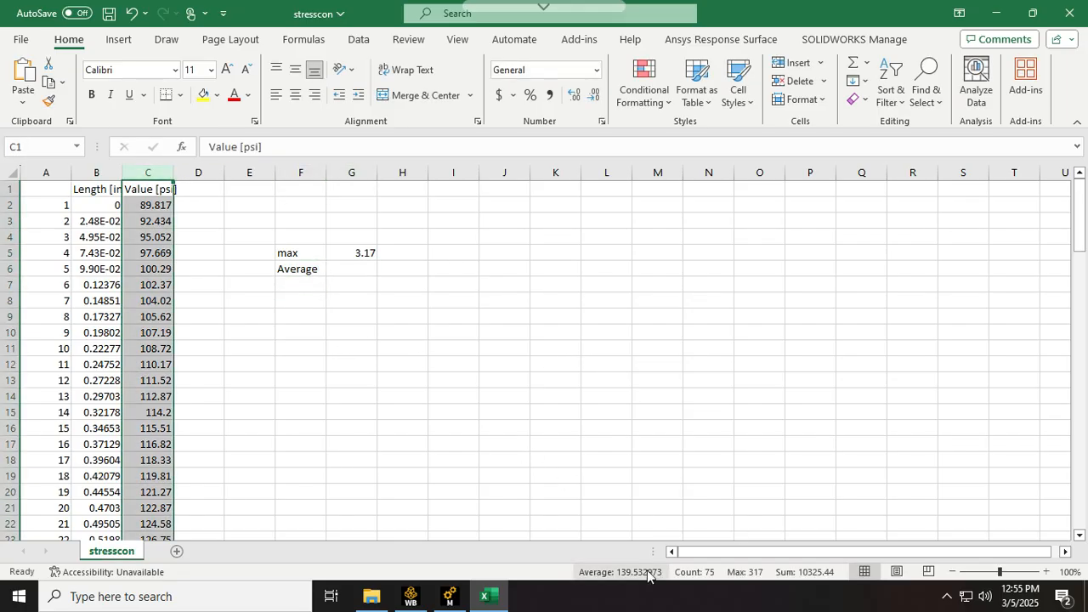
click(333, 269)
text(139.5)
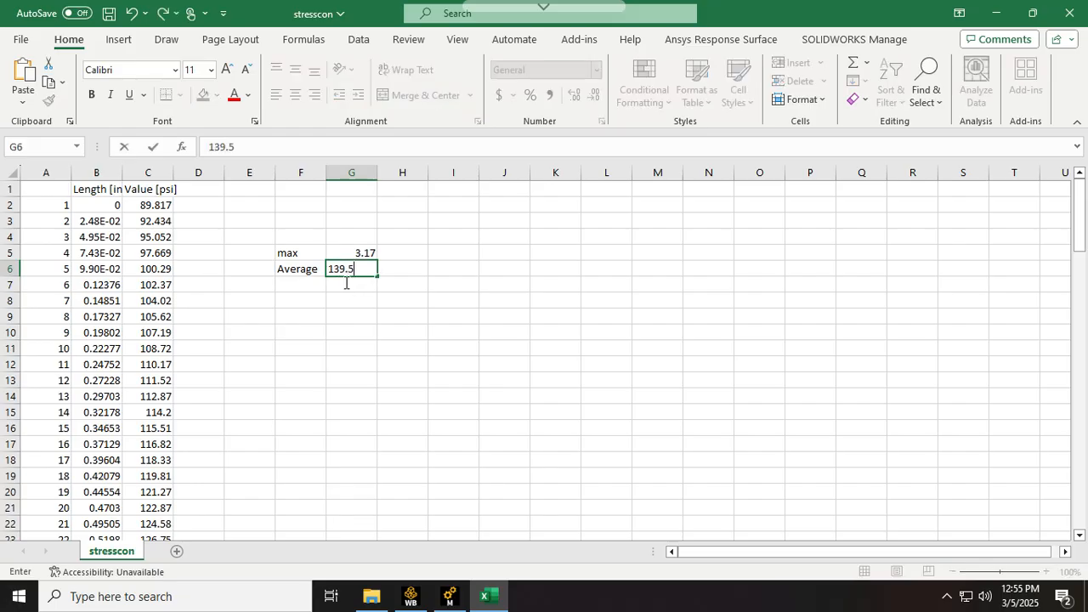
key(Return)
key(Down)
key(Down)
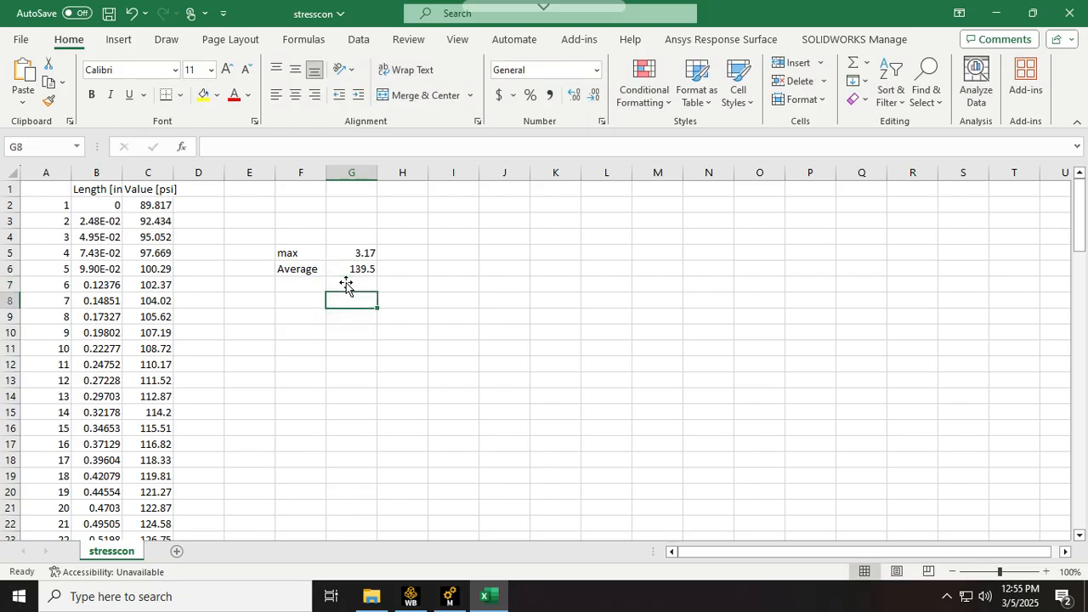
Step: Calculate the ratio of maximum to average stress in cell H8 with the formula =G5/G6
key(Right)
key(Up)
text(=)
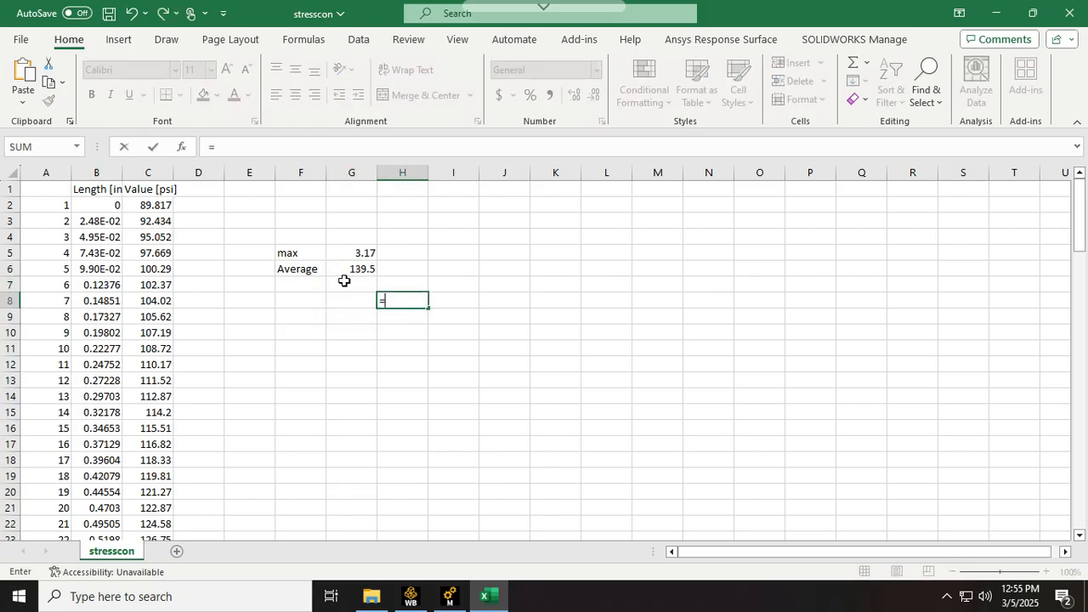
click(375, 258)
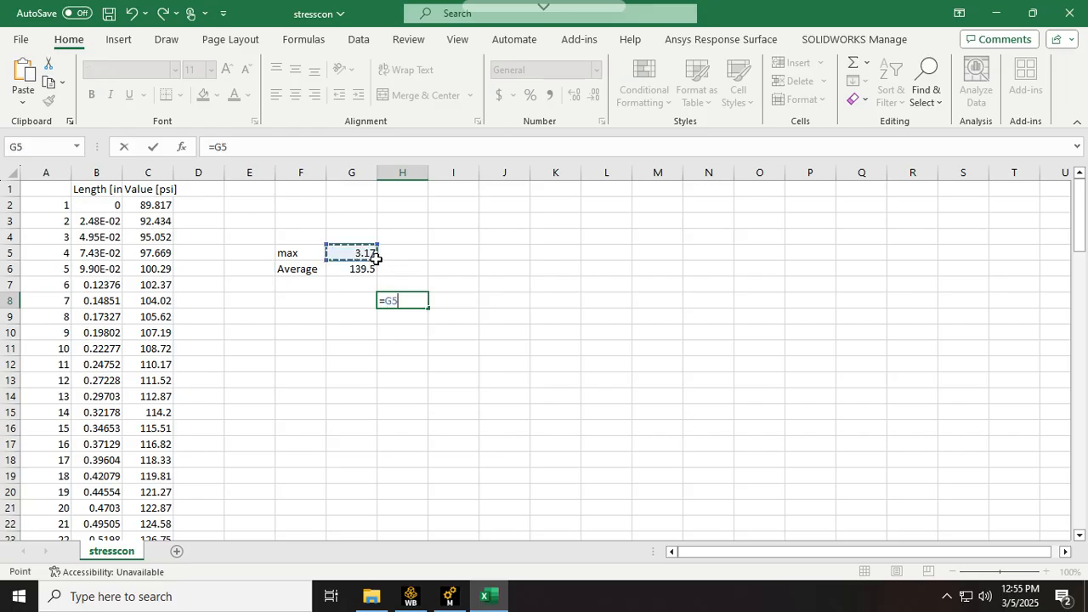
text(/)
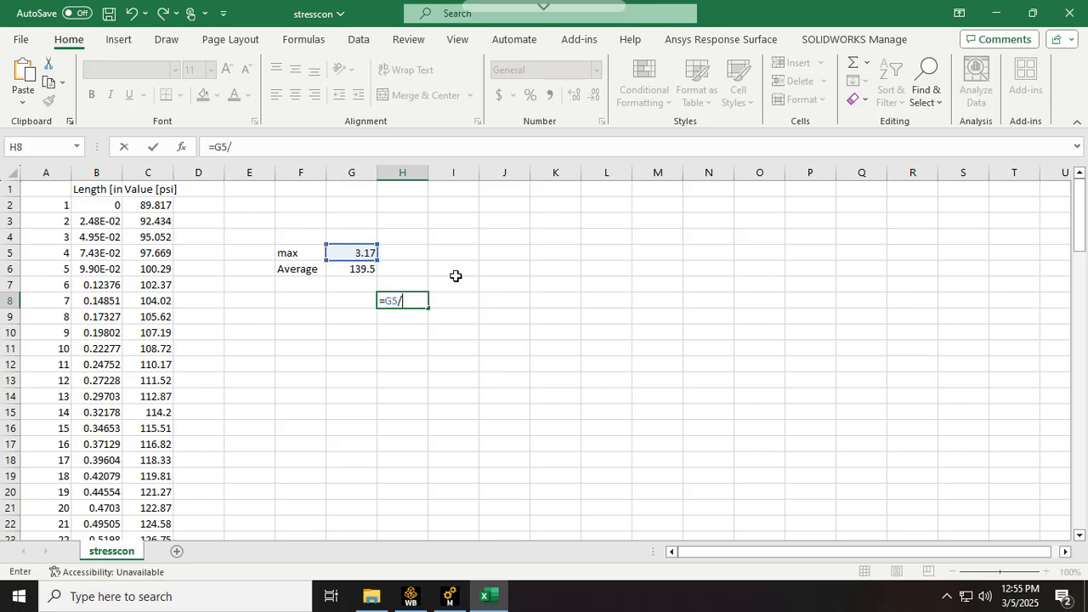
click(350, 271)
key(Return)
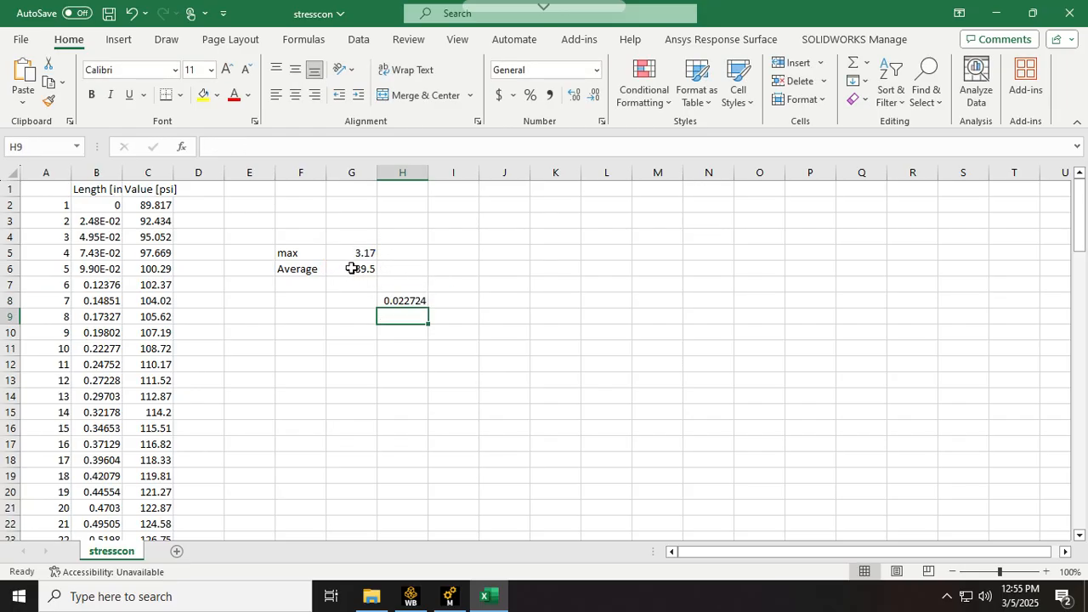
Step: Correct the maximum stress in cell G5 to 317
double_click(361, 252)
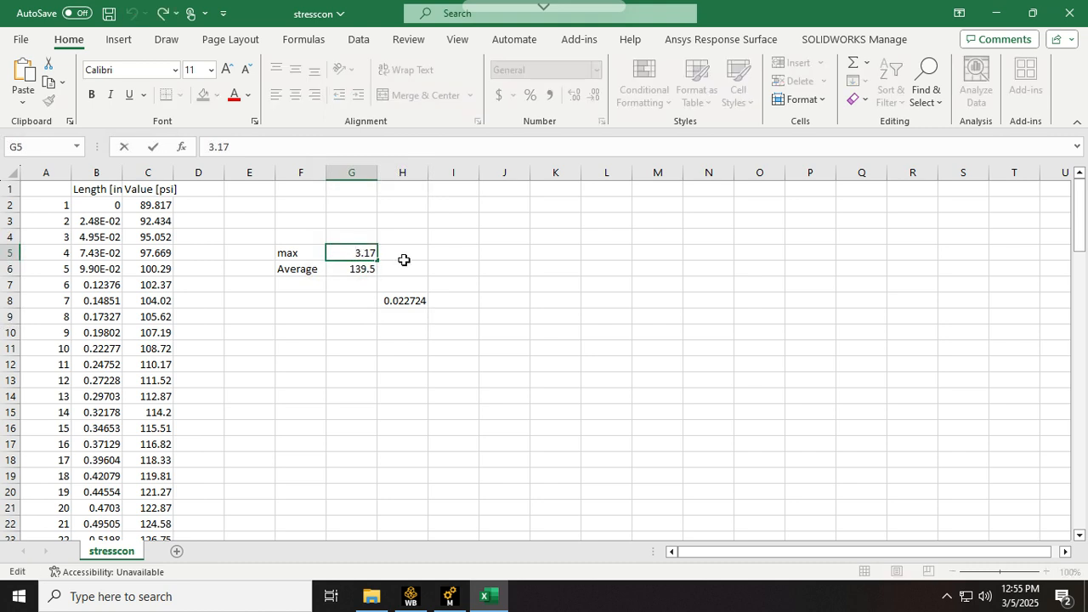
key(Delete)
key(Return)
click(418, 373)
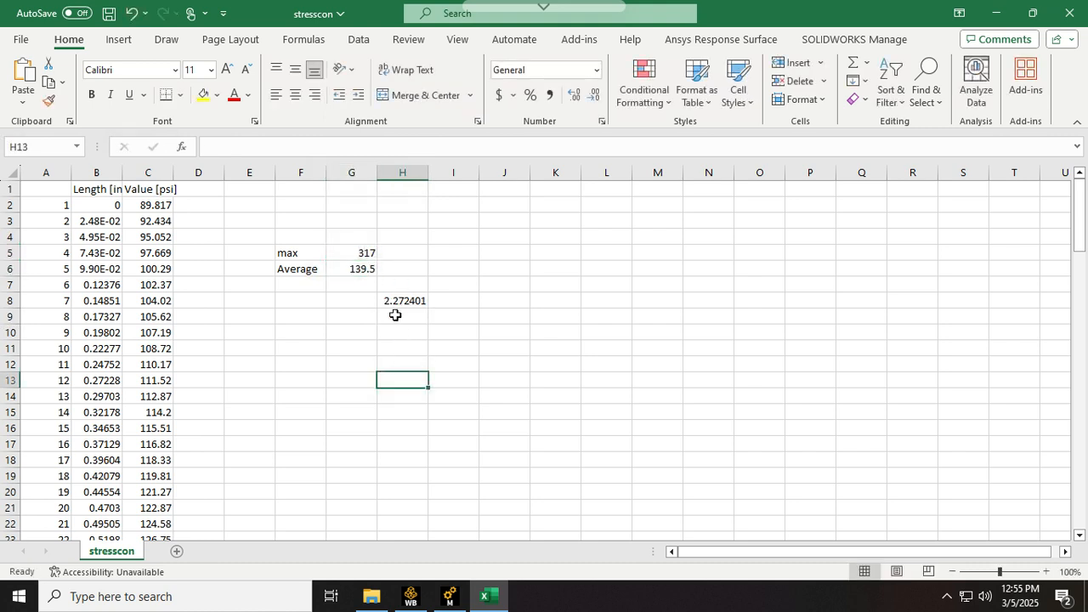
click(407, 322)
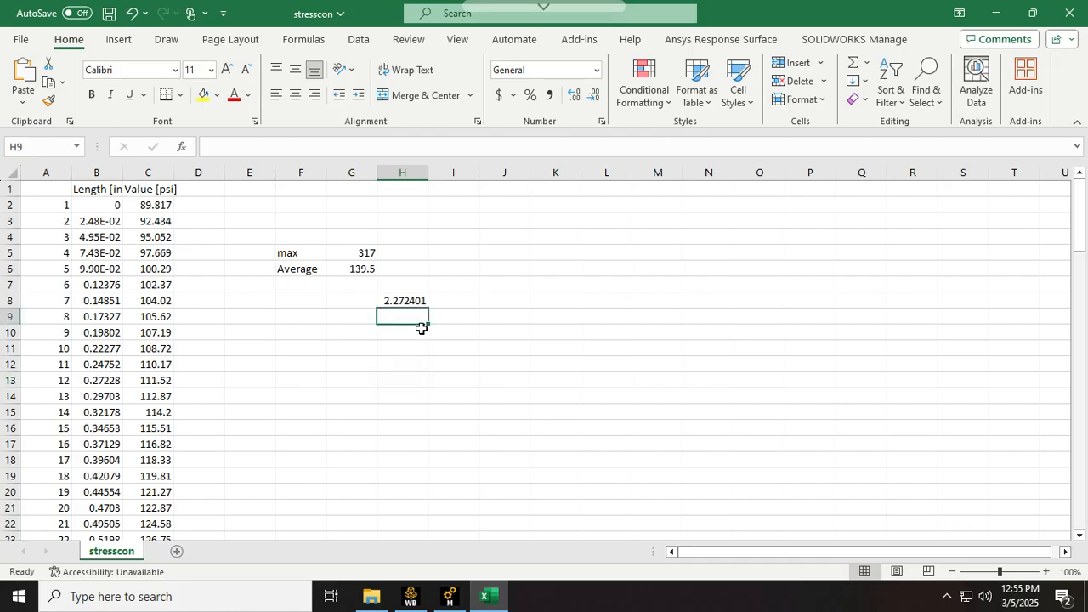
click(362, 306)
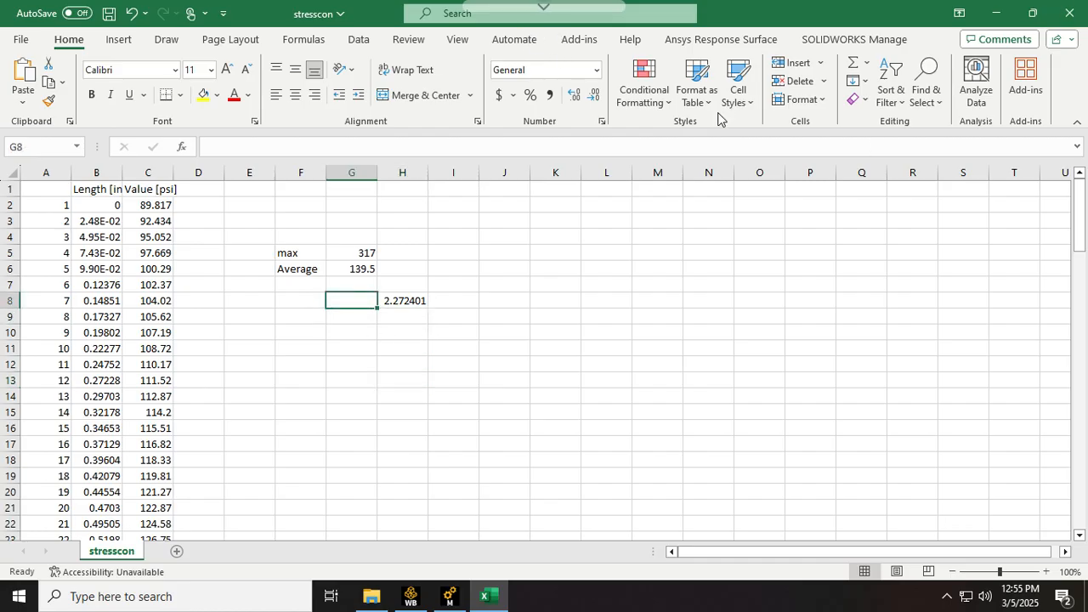
click(349, 365)
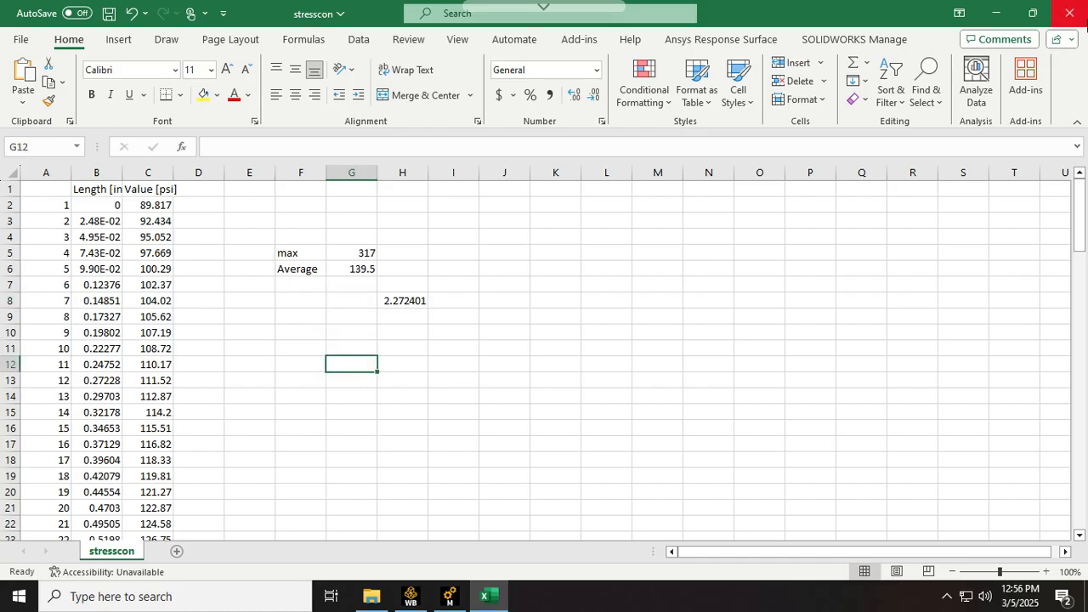
Step: Close the stresscon workbook and switch back to Ansys Mechanical
click(1070, 12)
click(564, 320)
click(450, 591)
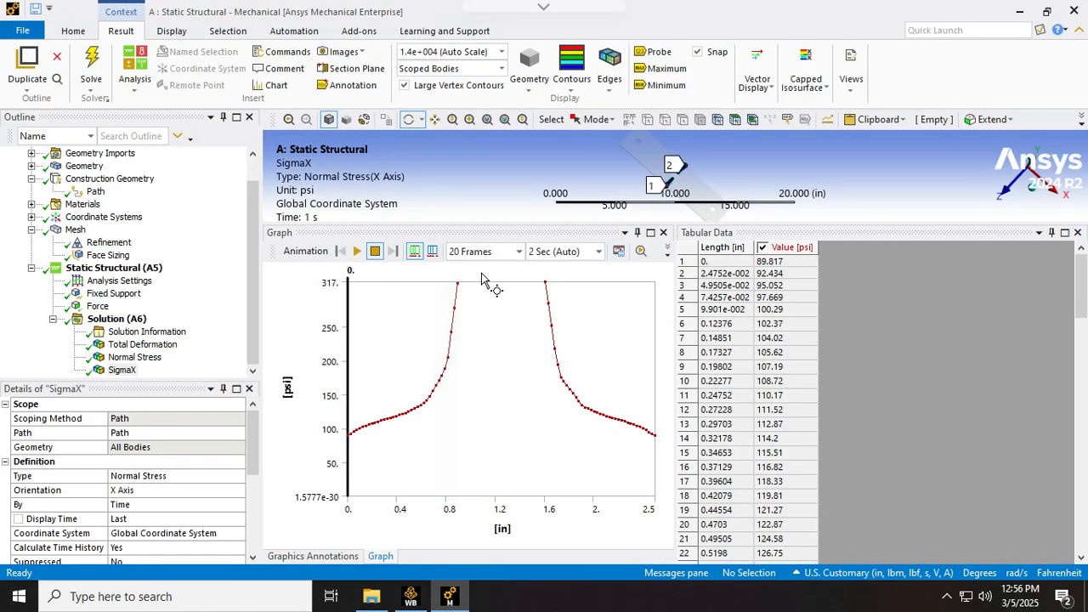
Step: Enlarge the SigmaX model area by shrinking the graph, and show the whole plate fitted in the top view
drag(950, 235, 952, 463)
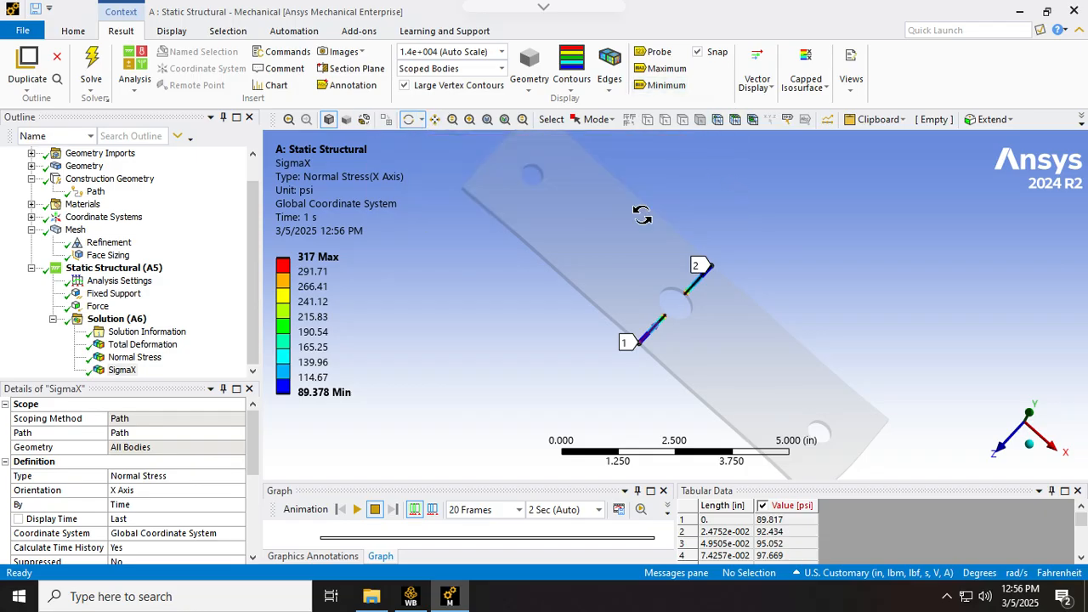
right_click(508, 281)
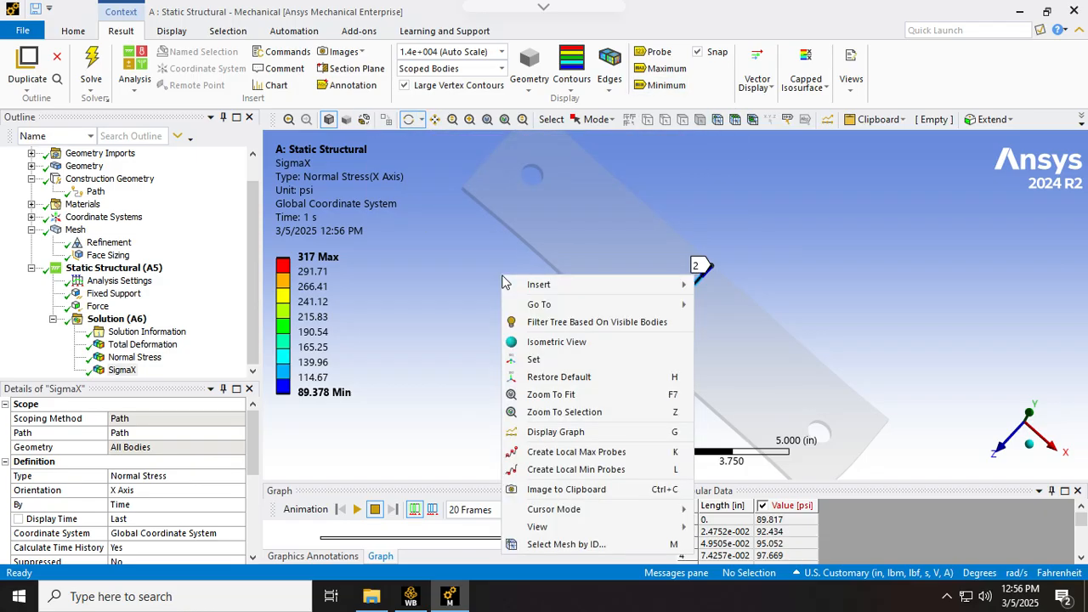
click(563, 398)
right_click(508, 376)
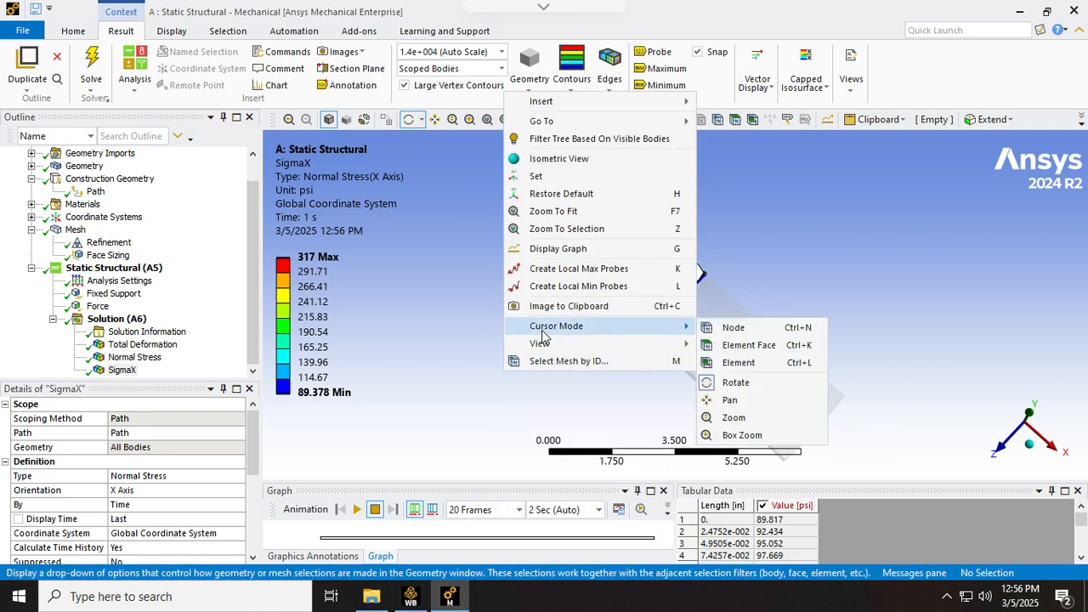
mouse_move(544, 348)
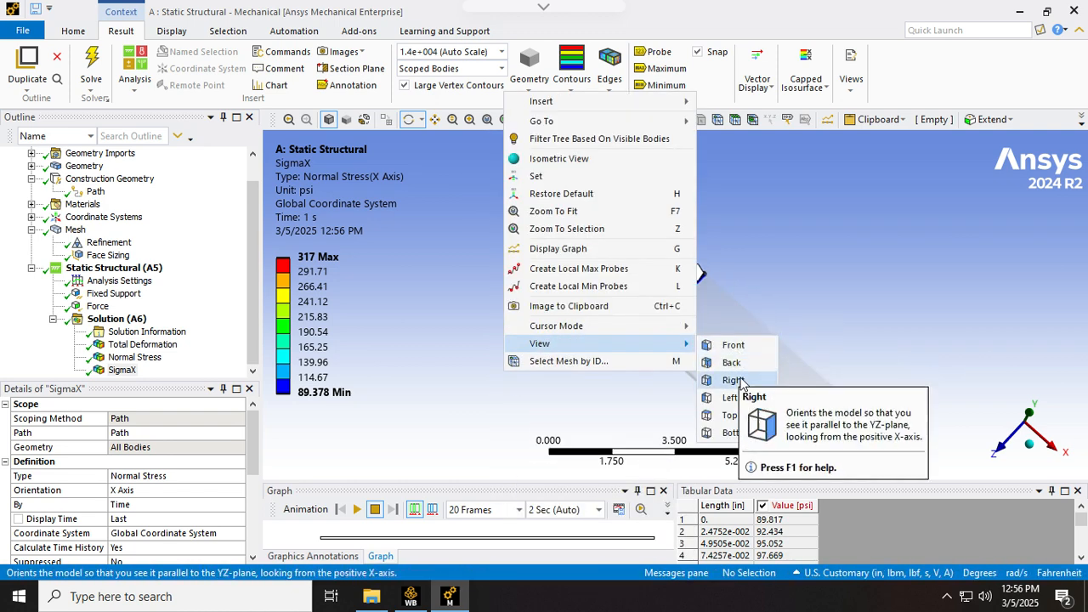
click(738, 415)
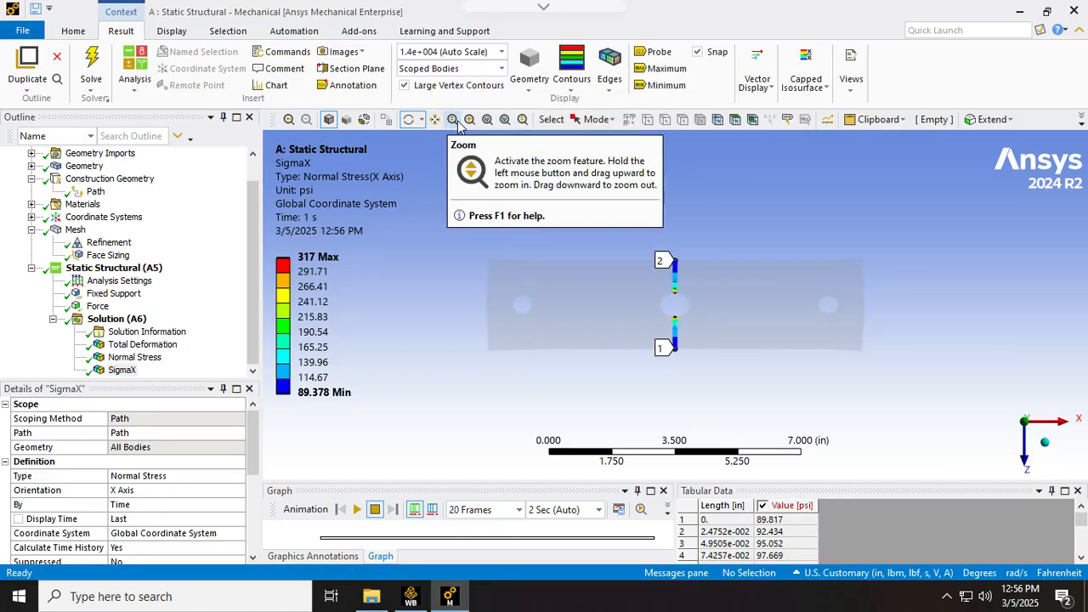
Step: Examine the SigmaX stress along the path between the centre hole and the plate edge, and return to an isometric view
click(470, 121)
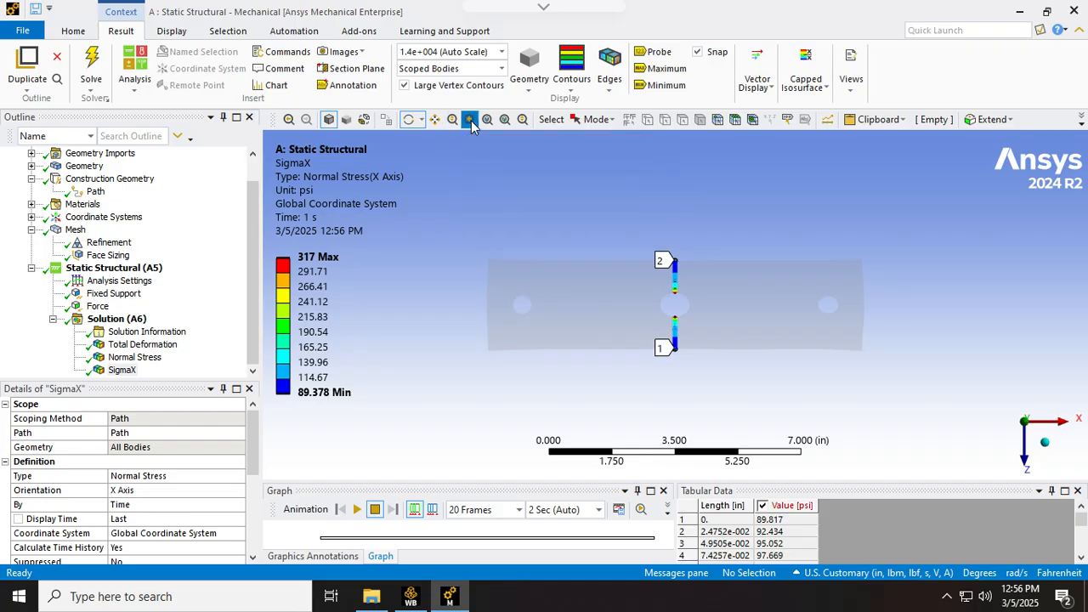
drag(627, 241, 755, 364)
drag(556, 160, 770, 333)
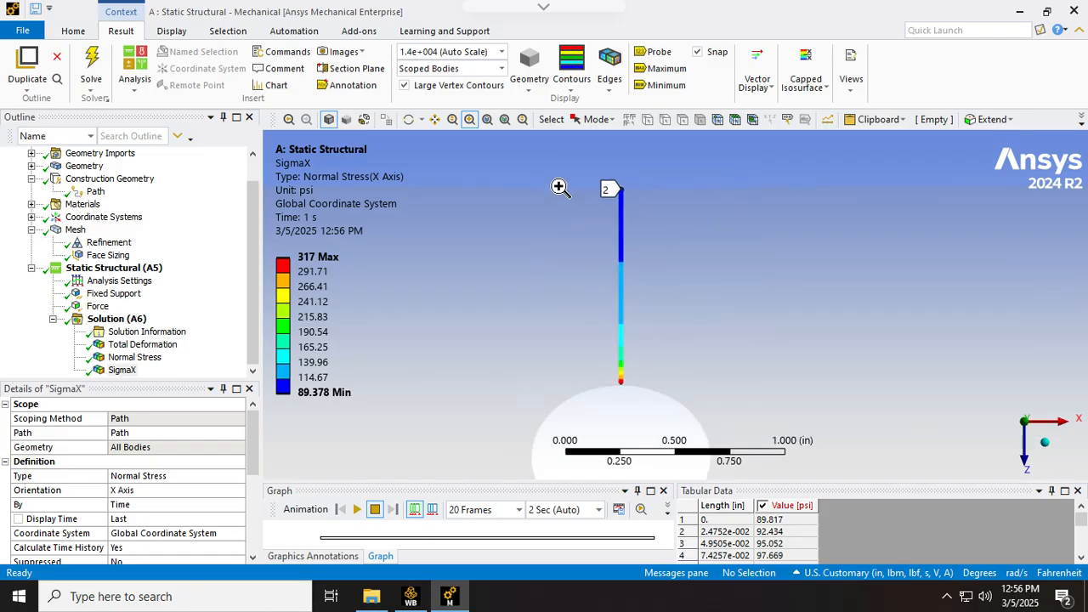
drag(558, 187, 793, 457)
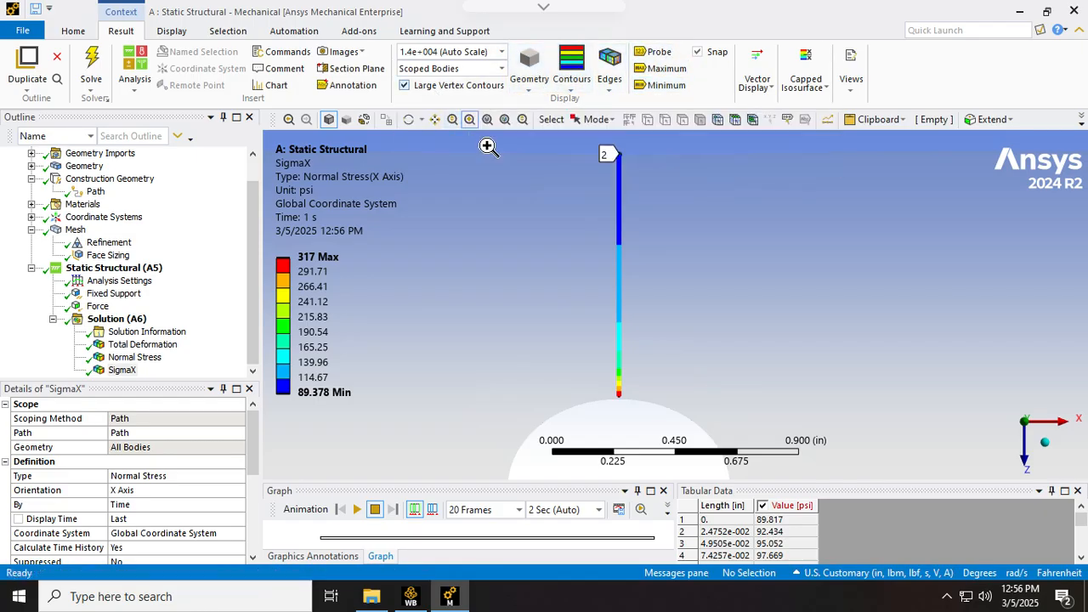
click(505, 120)
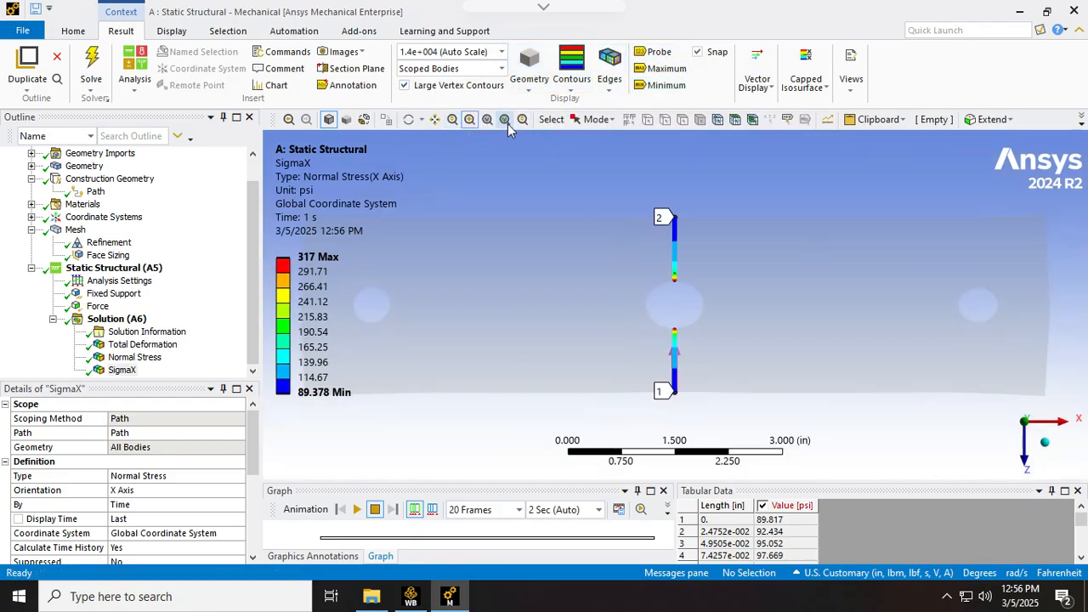
right_click(565, 163)
mouse_move(599, 173)
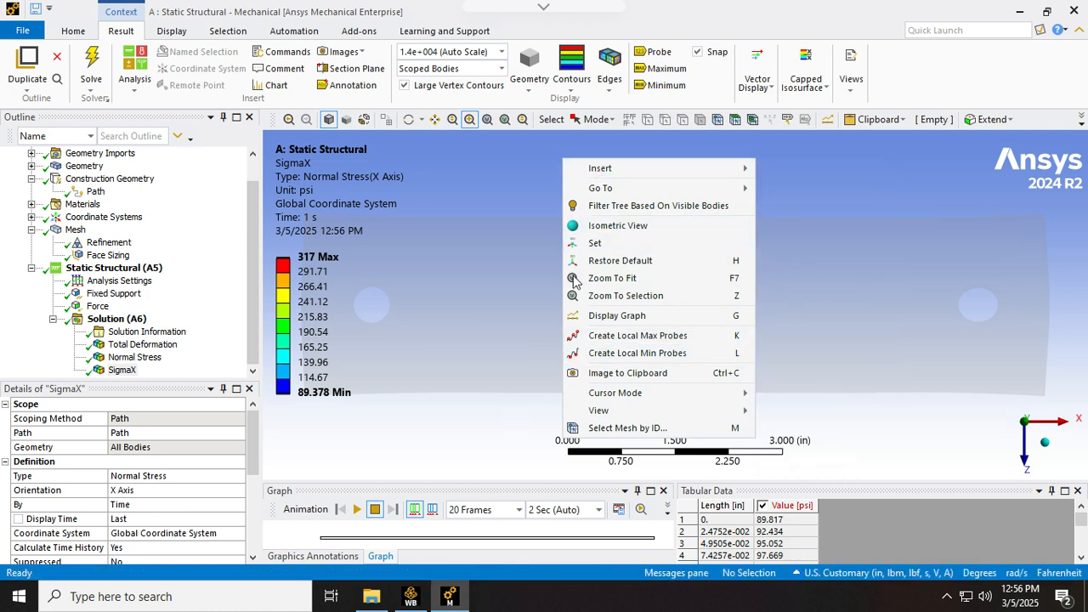
click(607, 227)
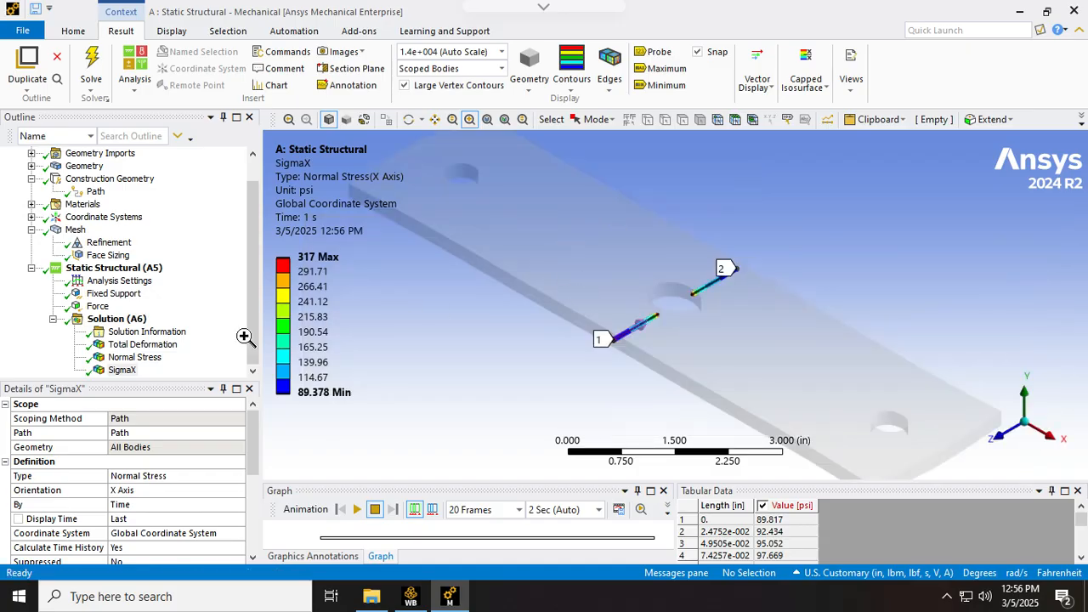
Step: Review the existing mesh controls and delete the Refinement control from the mesh
click(107, 255)
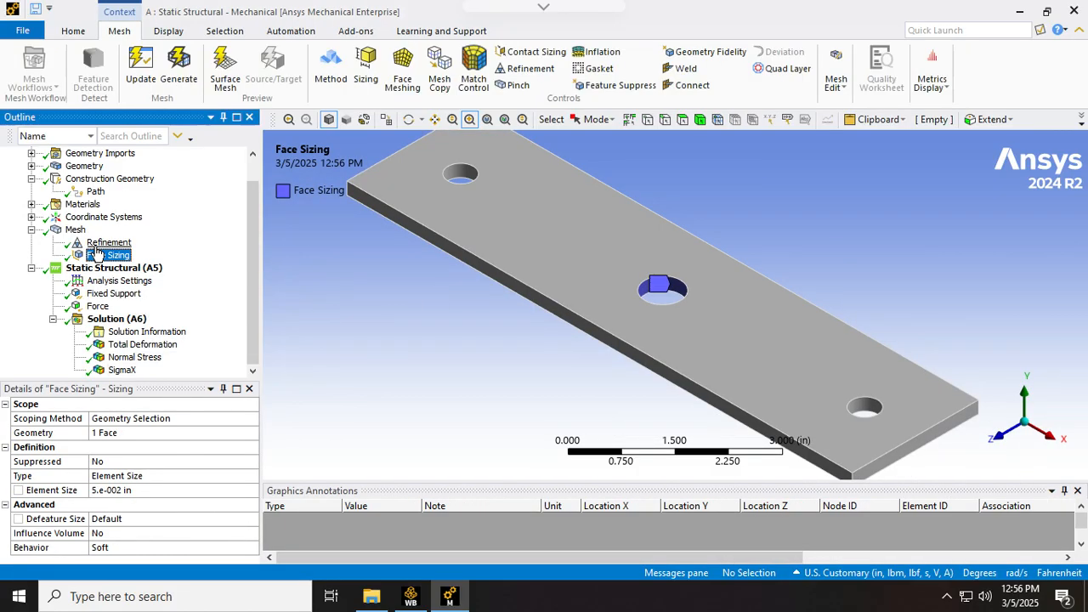
click(102, 243)
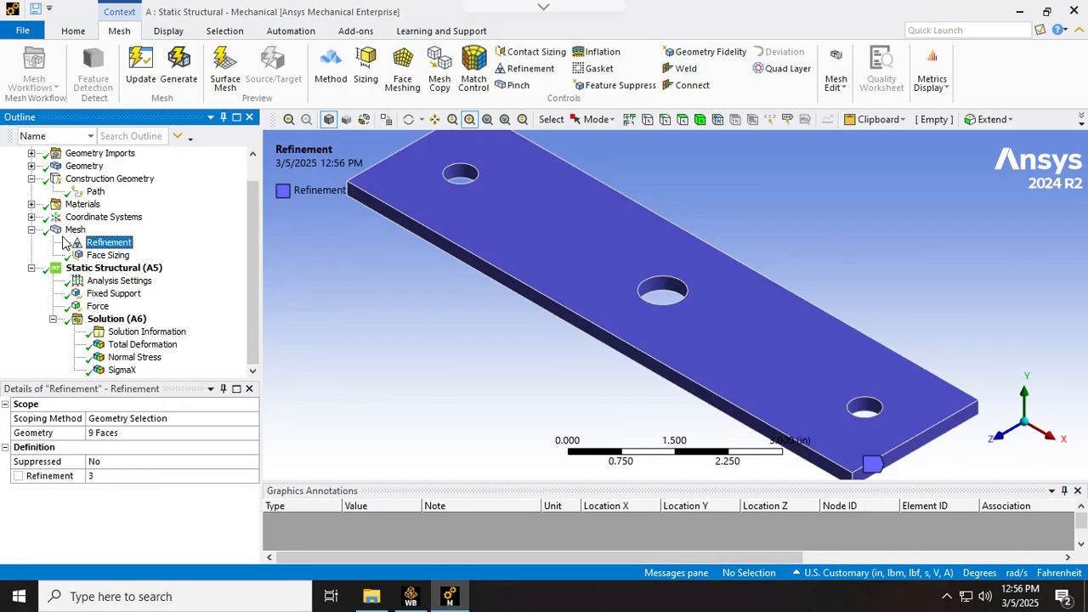
click(73, 231)
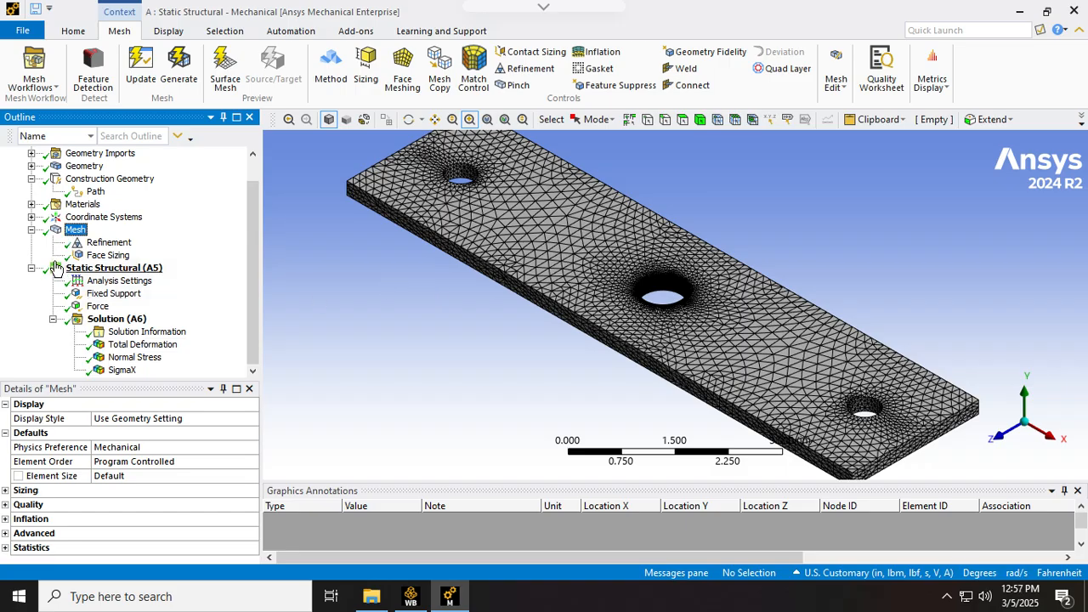
click(102, 243)
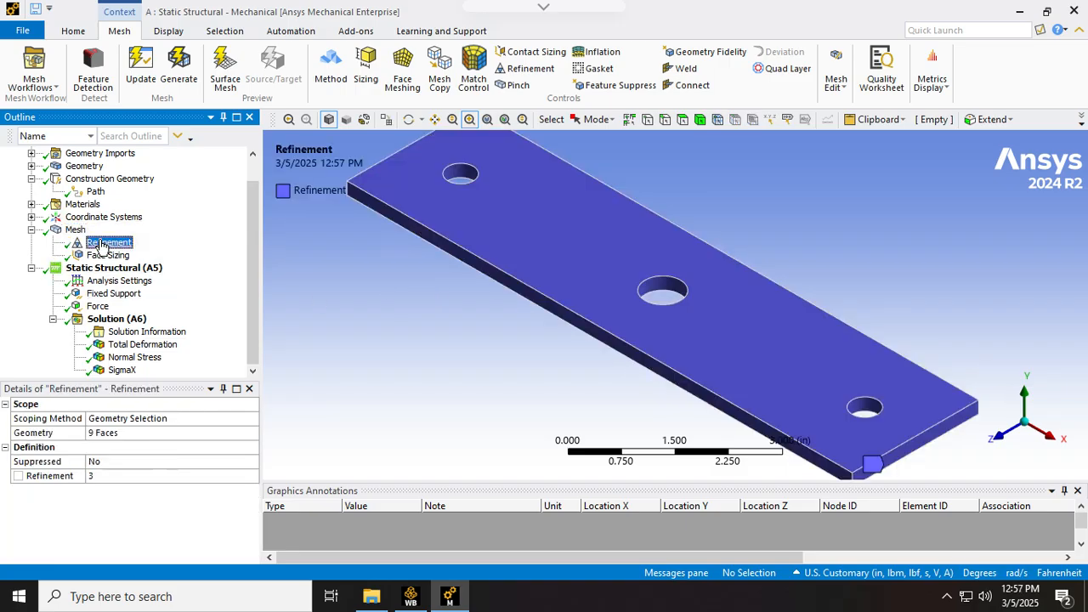
right_click(101, 244)
click(155, 491)
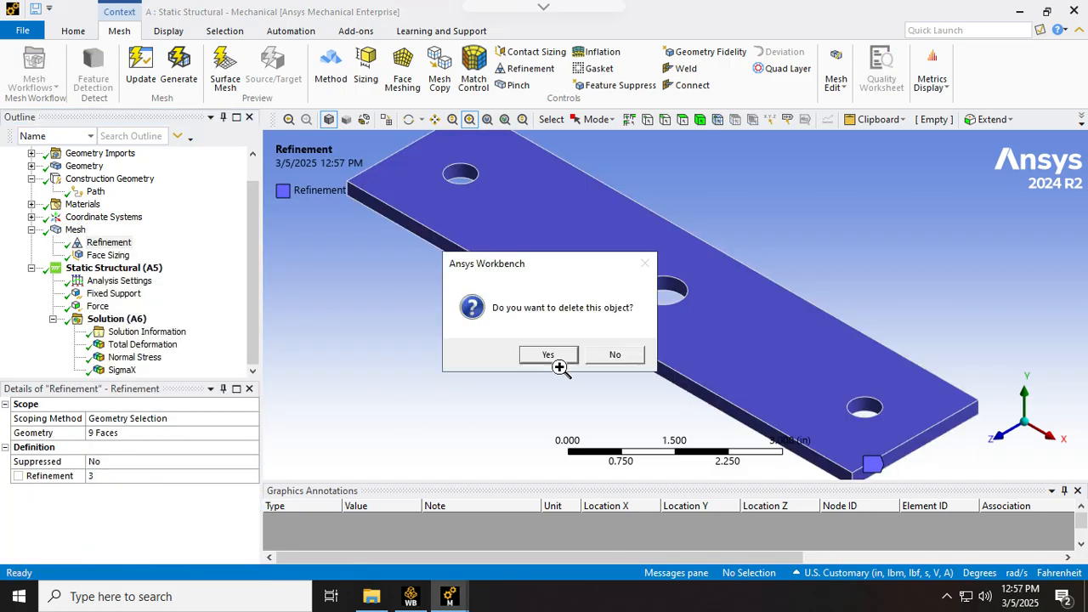
click(549, 356)
Step: Delete the Face Sizing control on the centre hole and update the mesh with default settings
click(98, 255)
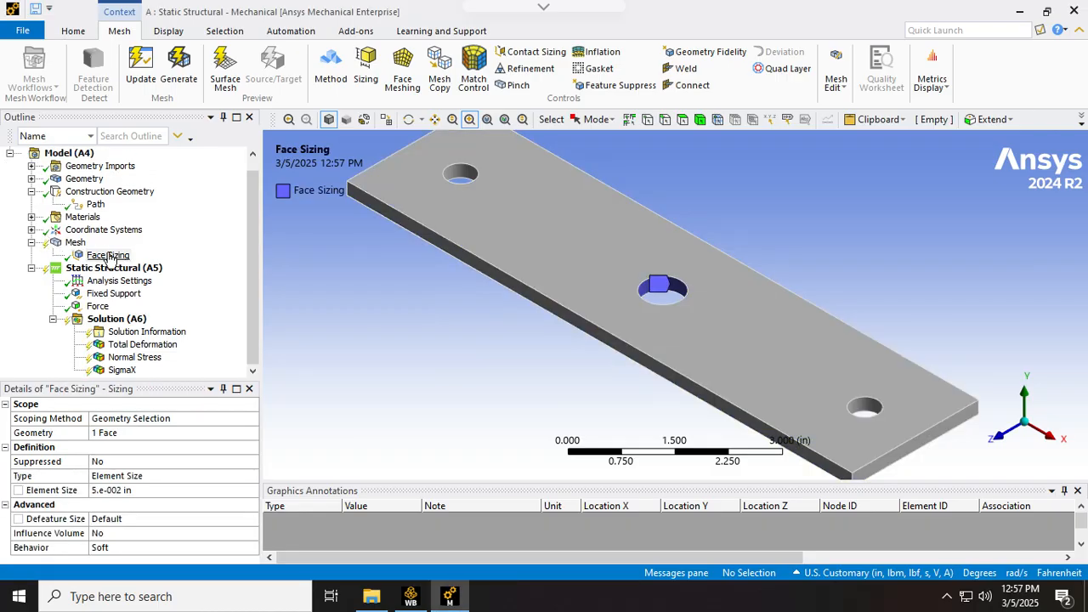
right_click(97, 255)
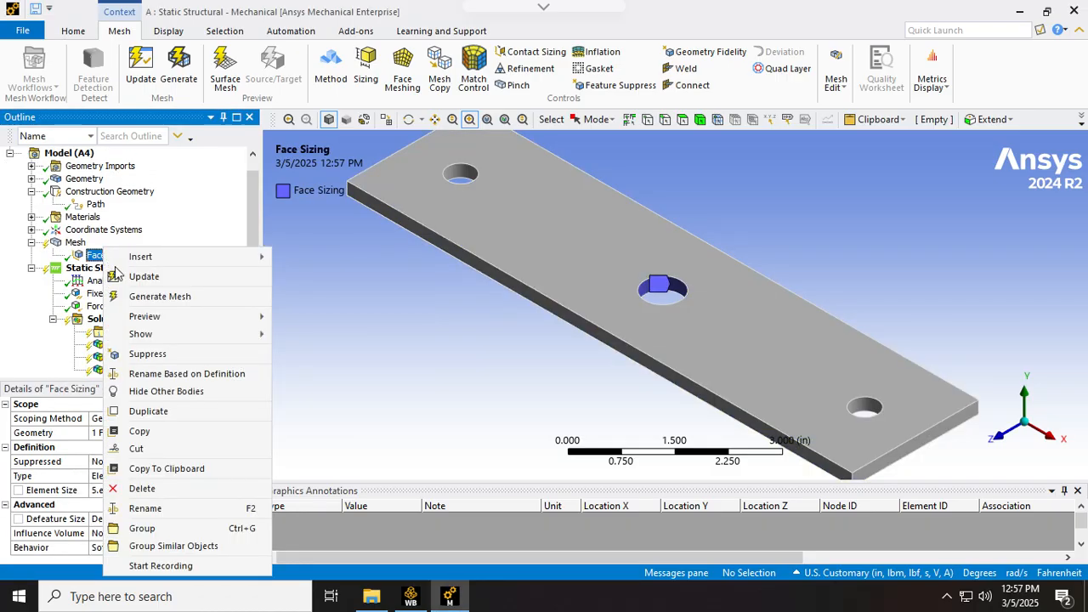
click(155, 488)
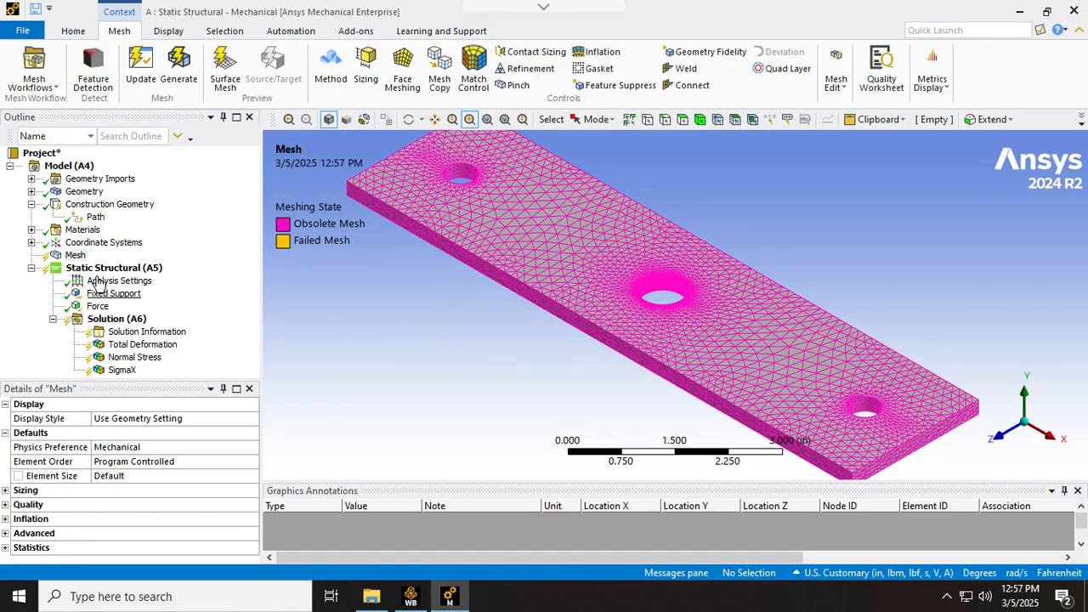
click(76, 255)
right_click(76, 259)
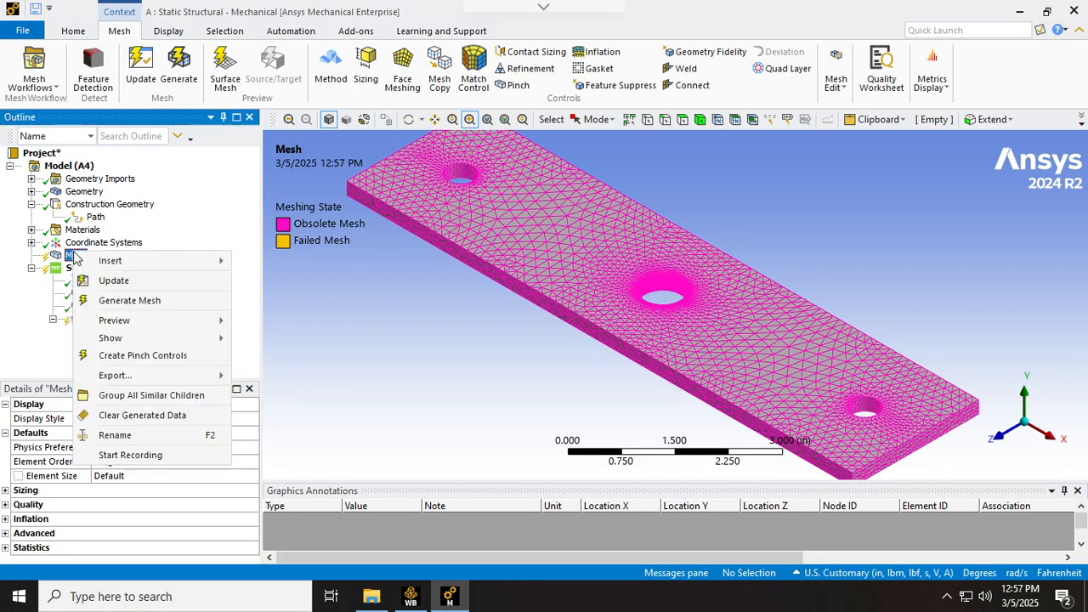
click(113, 281)
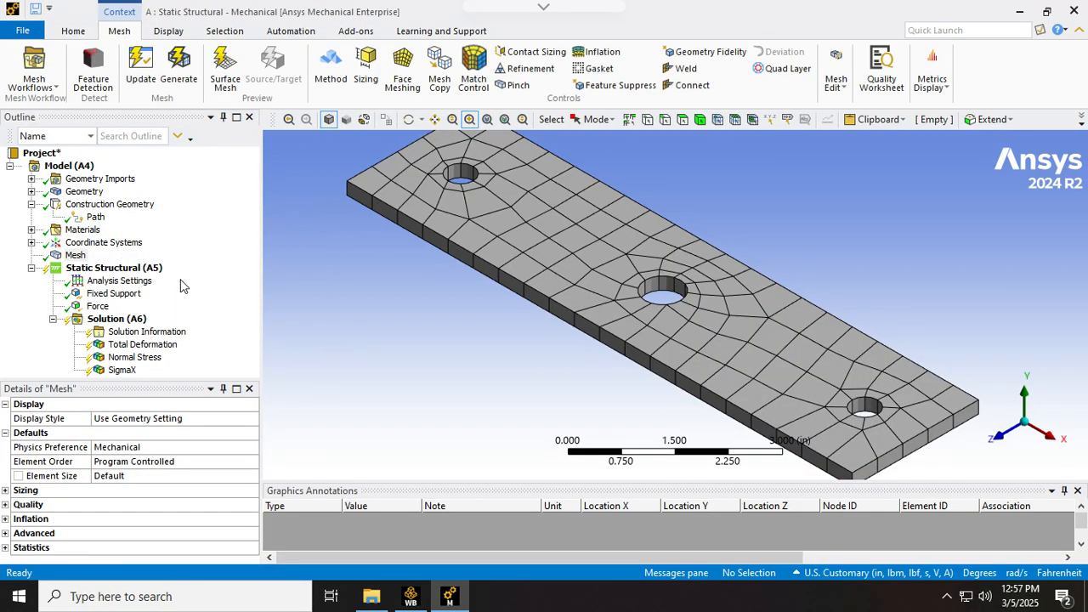
Step: Insert a new mesh sizing control and scope it to all nine faces of the plate
right_click(75, 258)
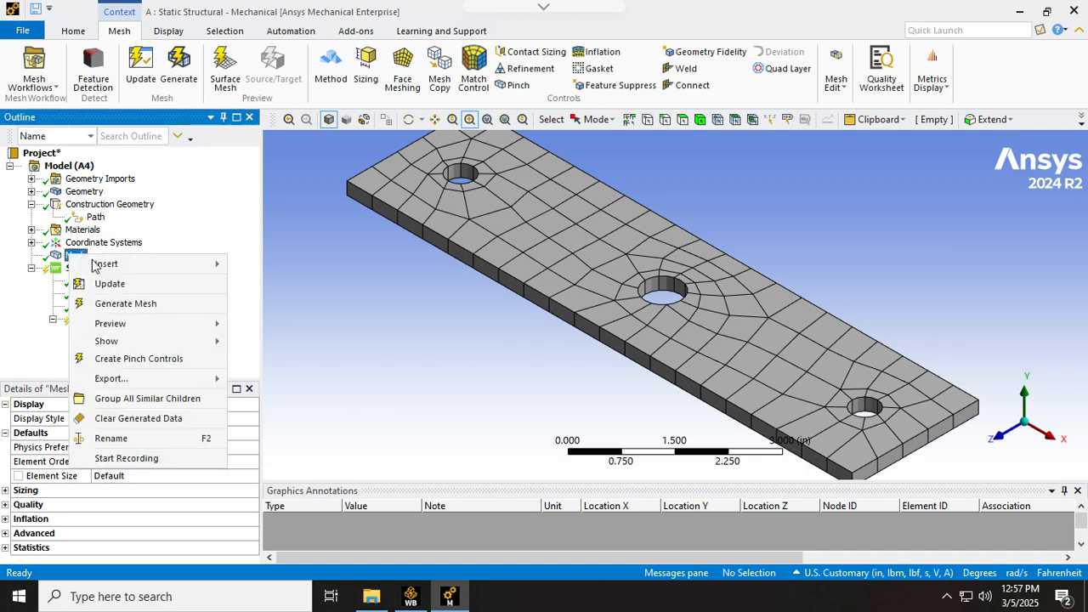
mouse_move(127, 264)
click(332, 165)
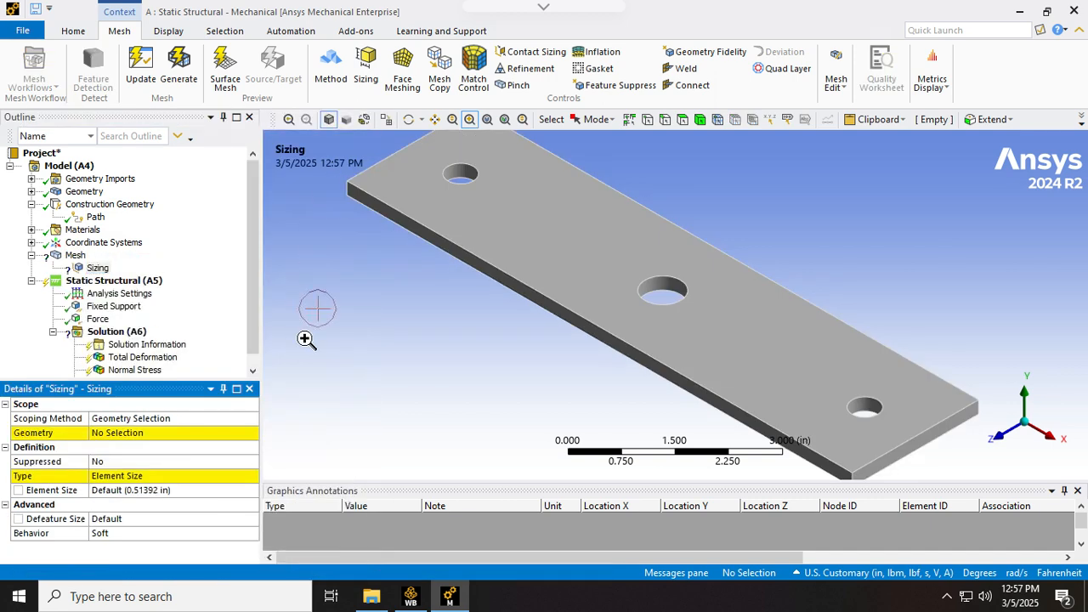
right_click(366, 293)
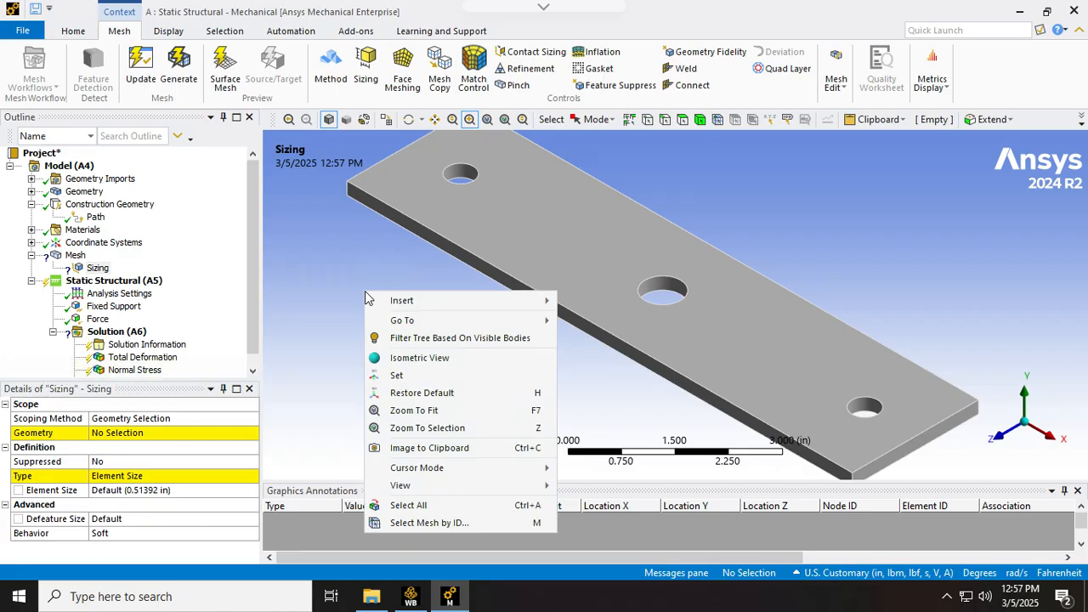
click(432, 505)
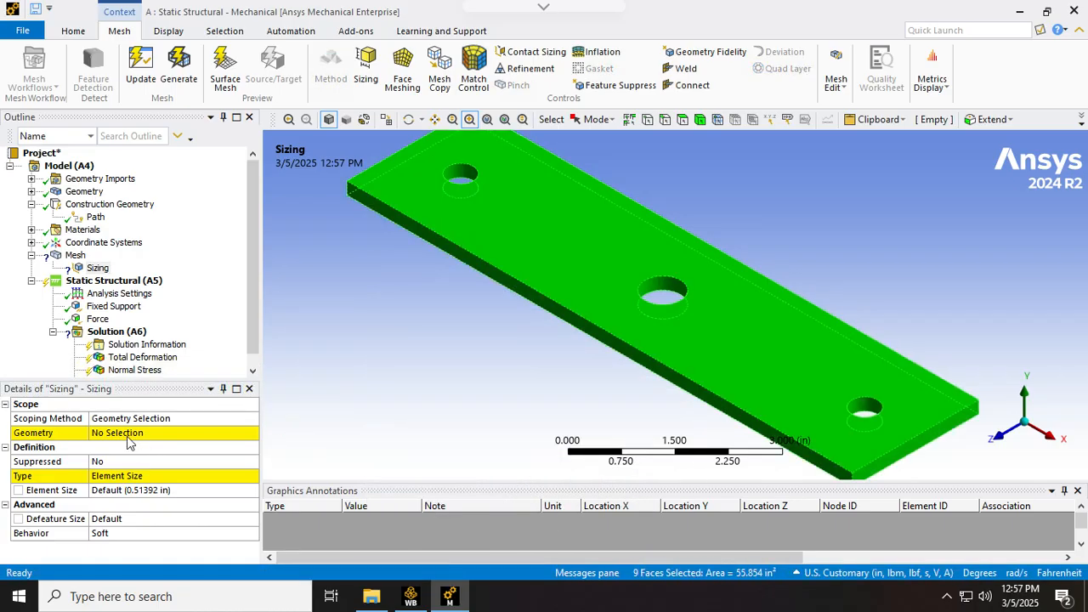
click(136, 433)
click(122, 433)
Step: Set the element size of the new face sizing to 0.05 in
click(168, 491)
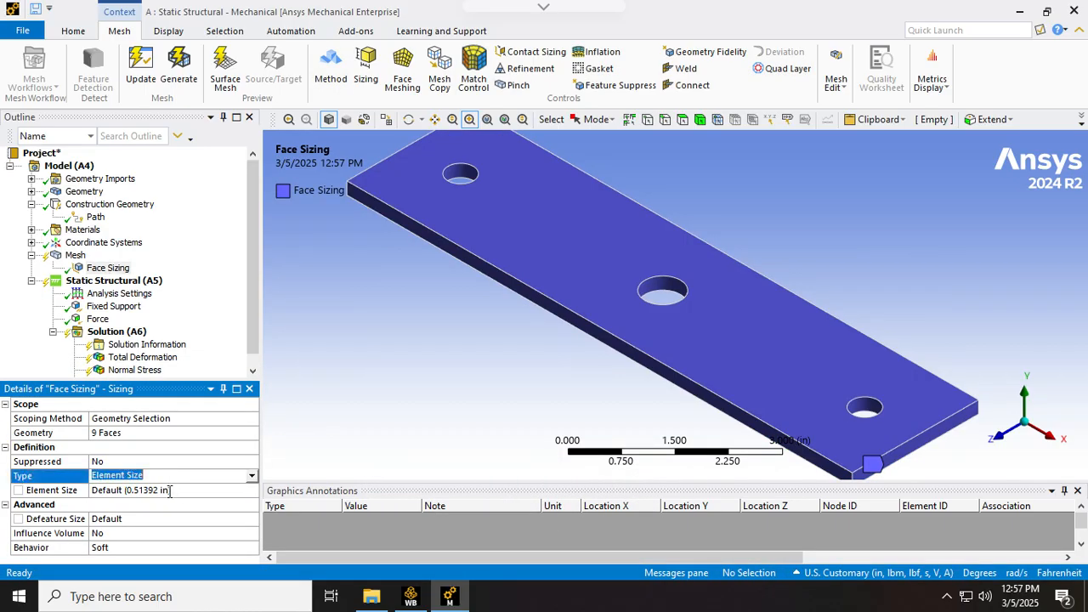
click(182, 475)
click(142, 497)
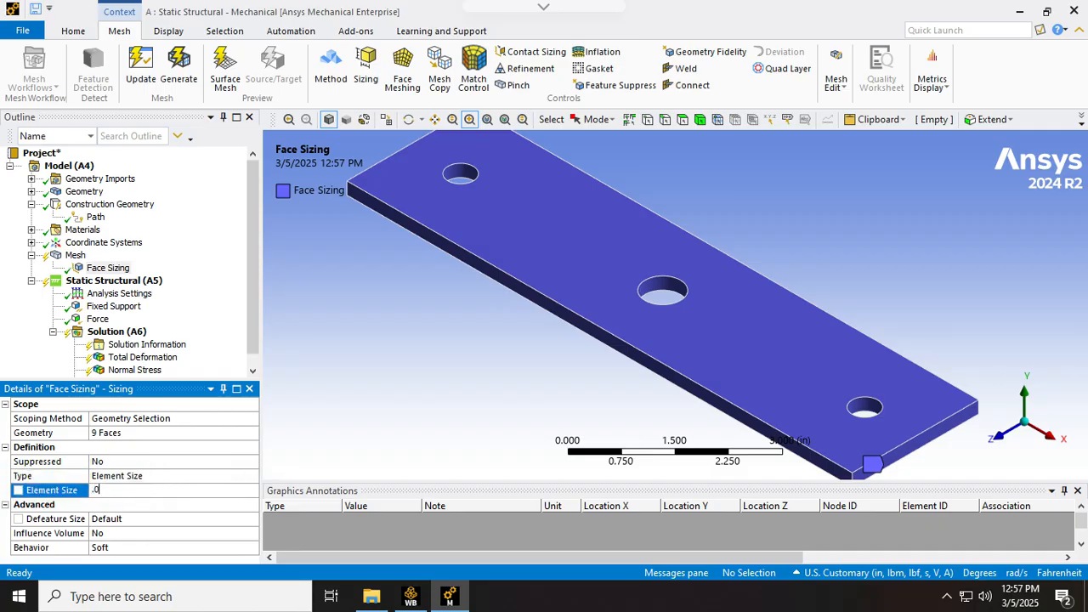
click(300, 330)
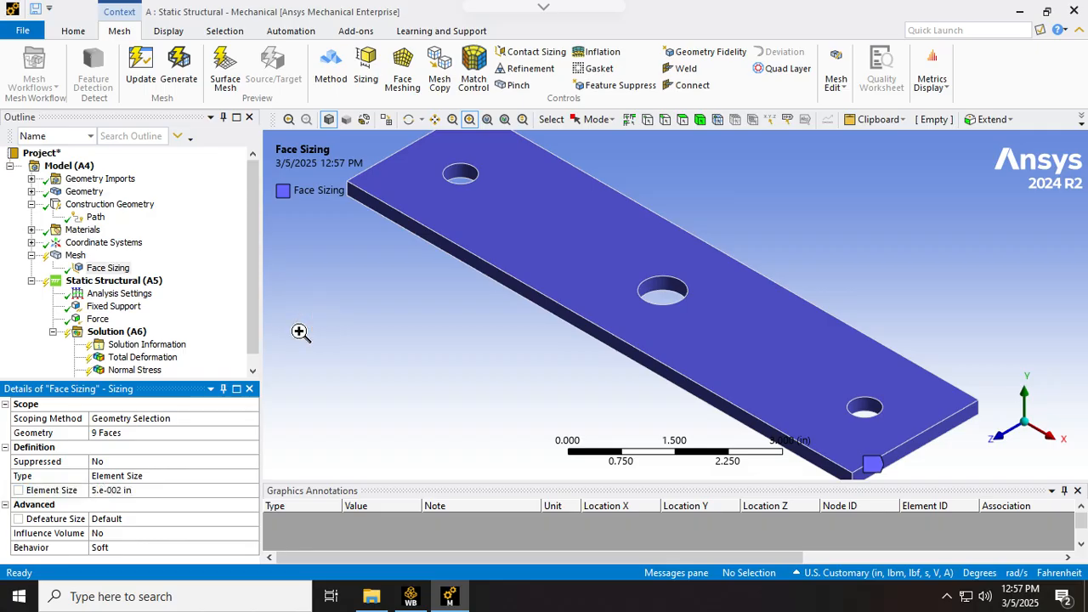
Step: Solve the static structural analysis with the new face sizing
scroll(259, 310, down, 1)
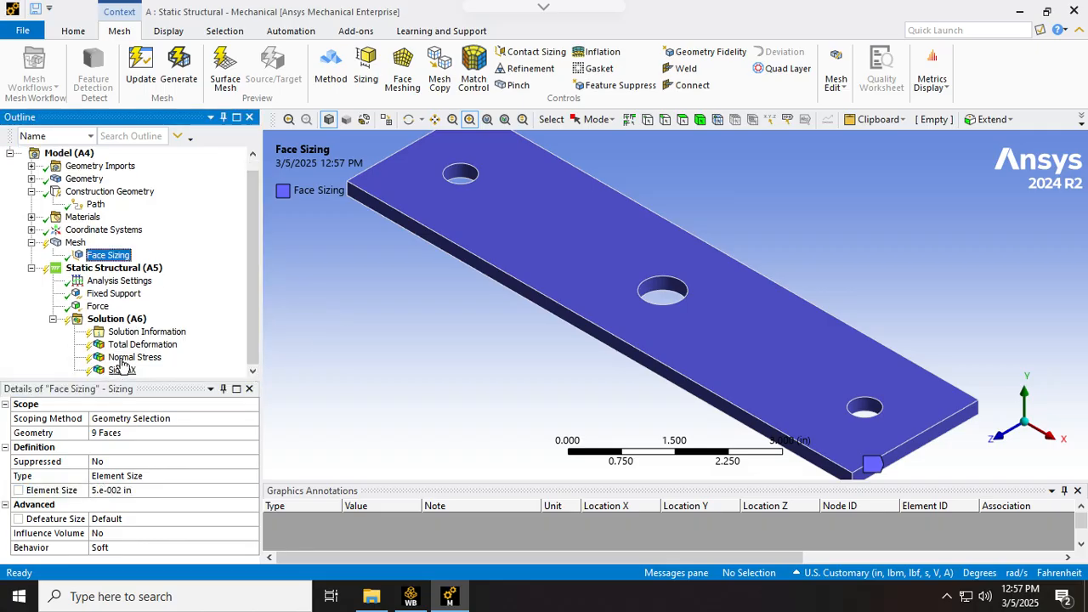
click(119, 319)
right_click(123, 321)
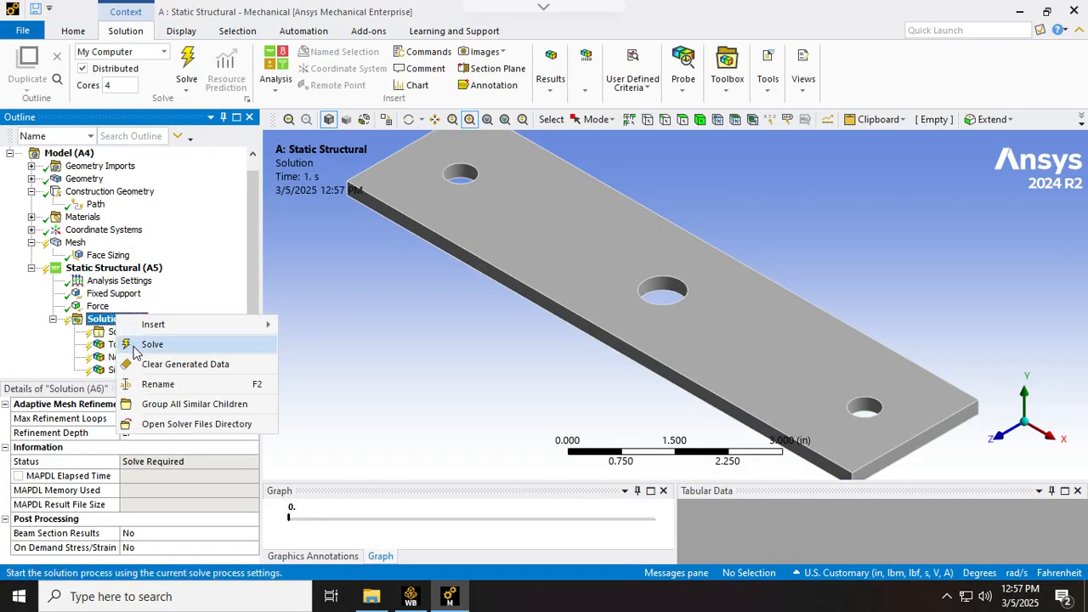
click(134, 344)
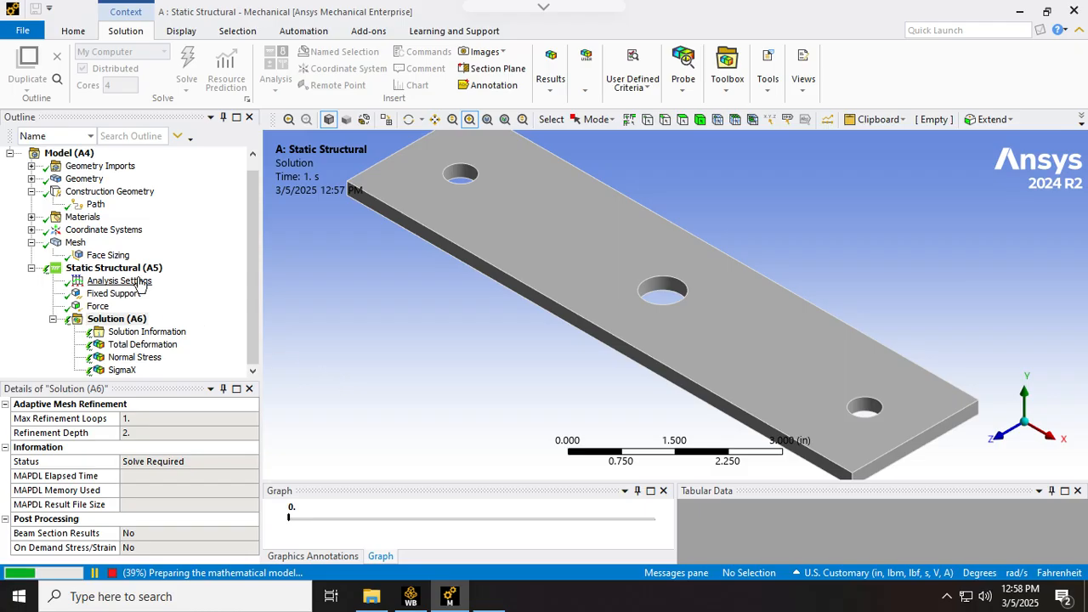
Step: Display the new mesh and examine its elements closely around the centre hole
click(78, 242)
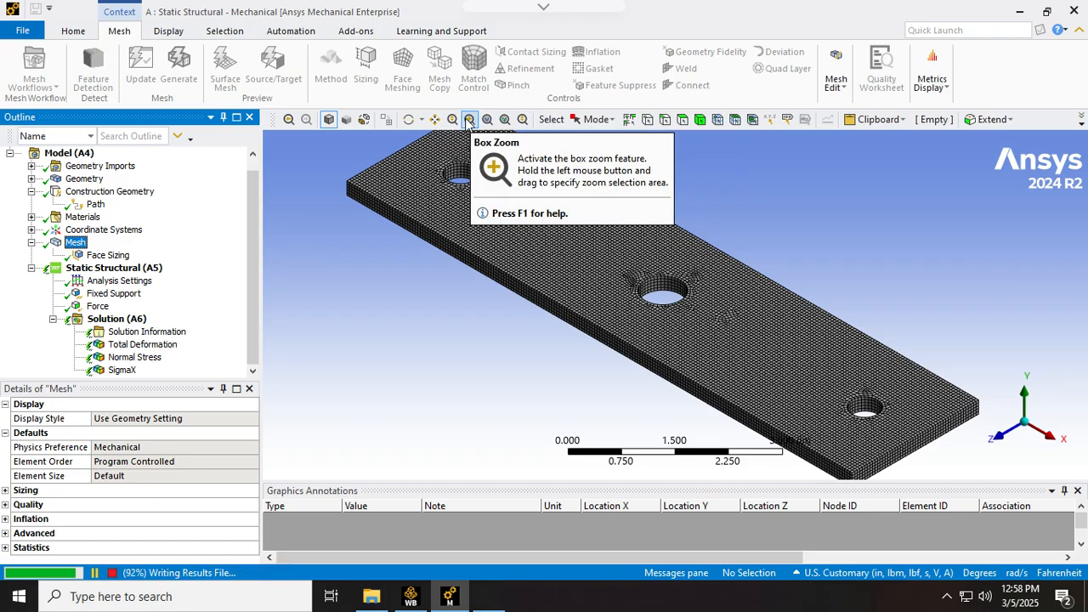
click(470, 119)
drag(578, 228, 769, 364)
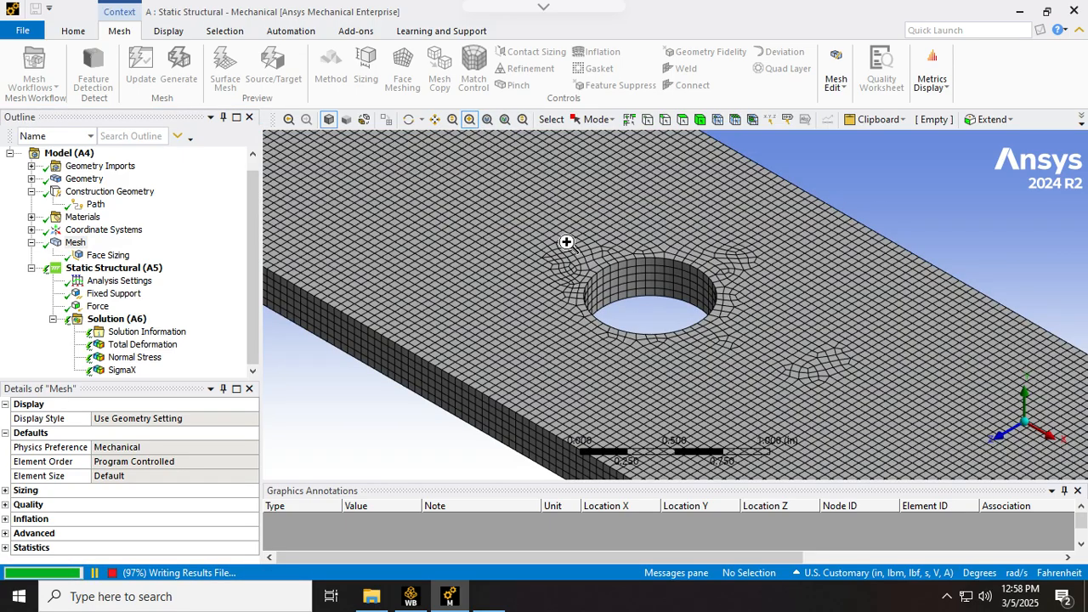
drag(350, 184, 557, 311)
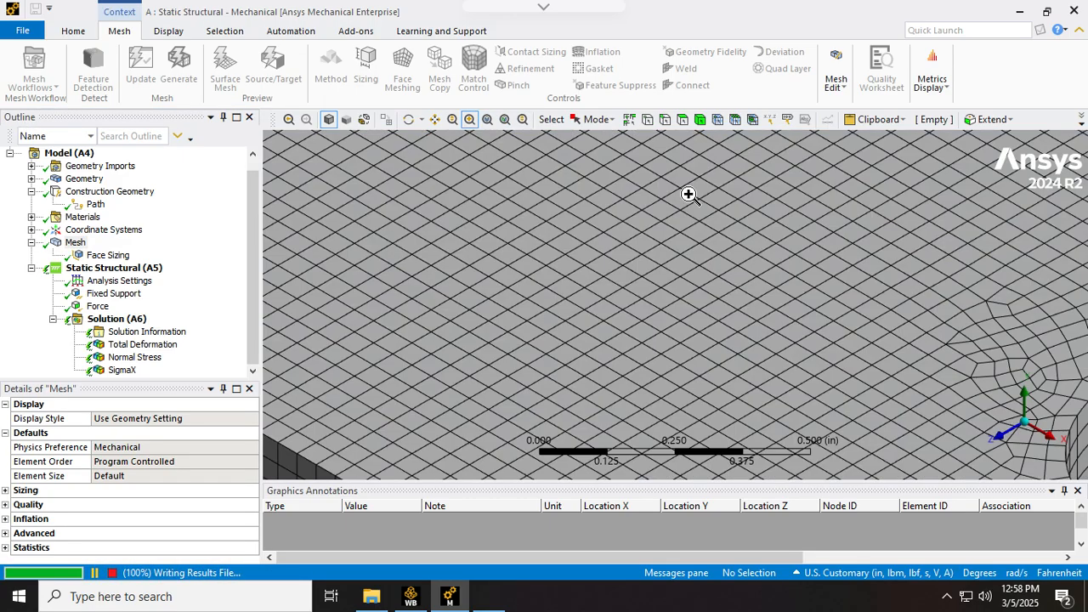
click(505, 119)
drag(634, 266, 791, 342)
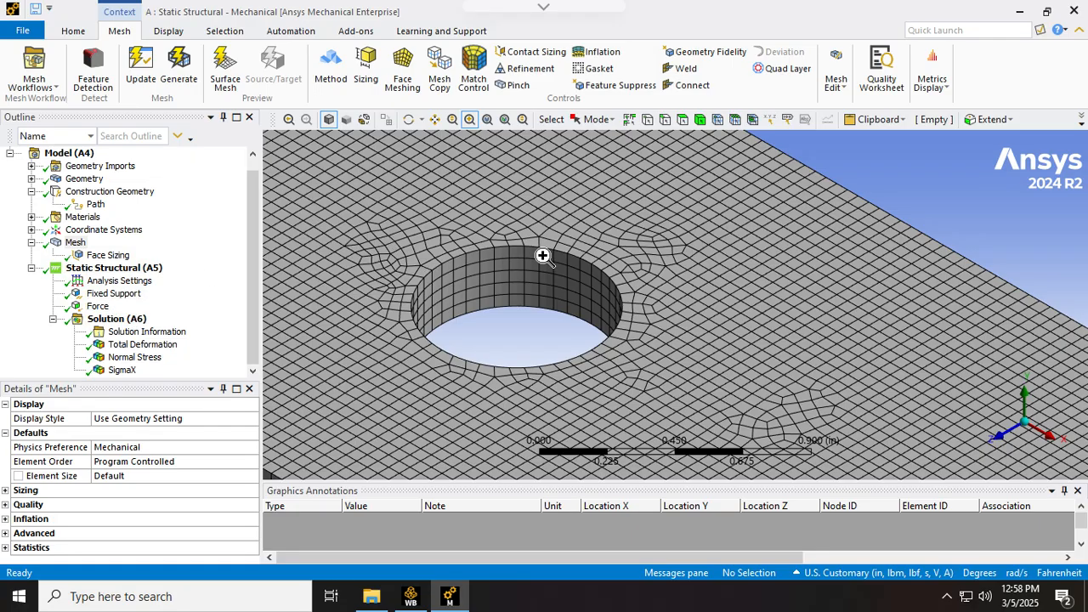
Step: Examine the SigmaX path graph and tabular stress values near the centre hole, and shrink the graph and table area again
click(122, 371)
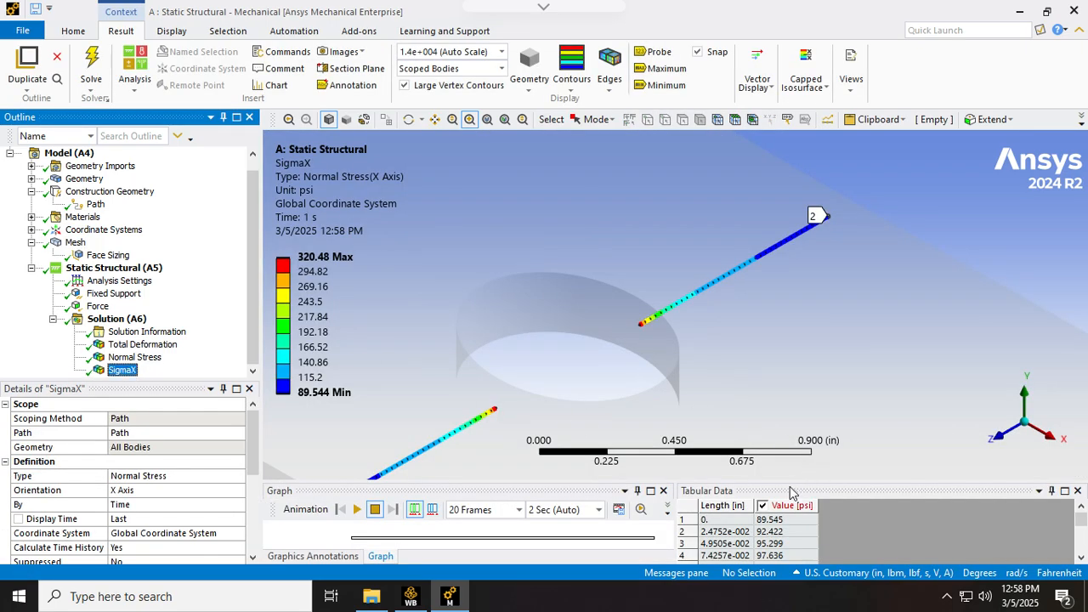
drag(802, 494, 804, 189)
drag(1082, 247, 1086, 333)
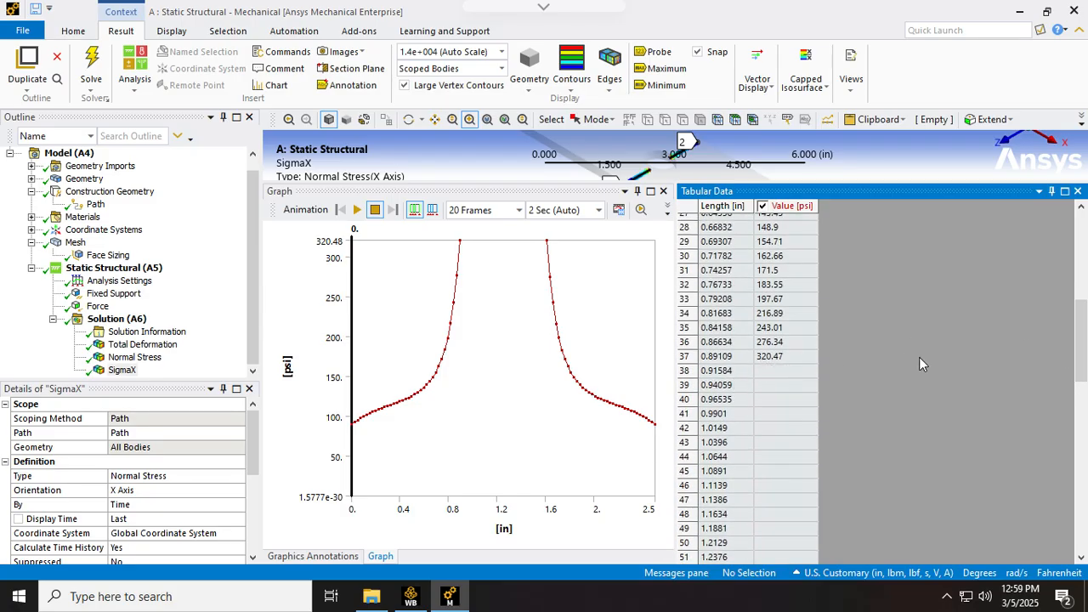
drag(1084, 322, 1065, 289)
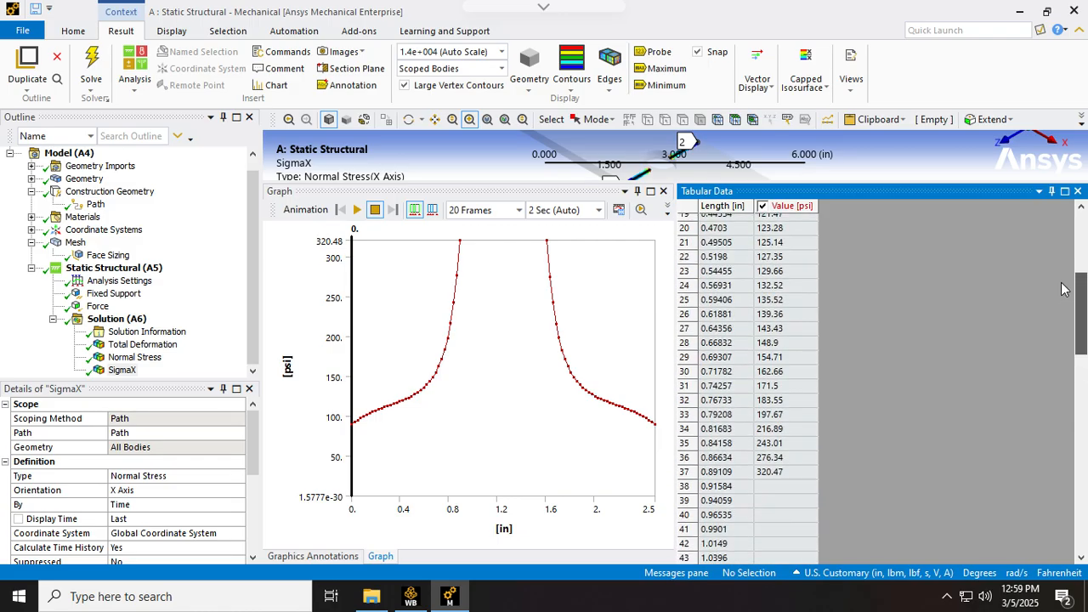
drag(913, 193, 948, 445)
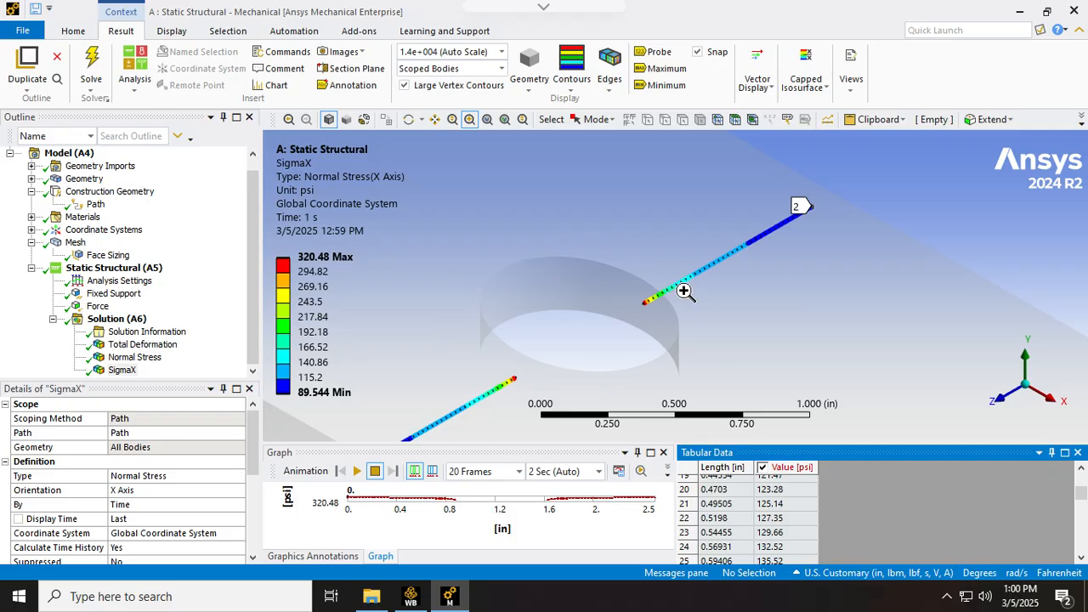
click(253, 230)
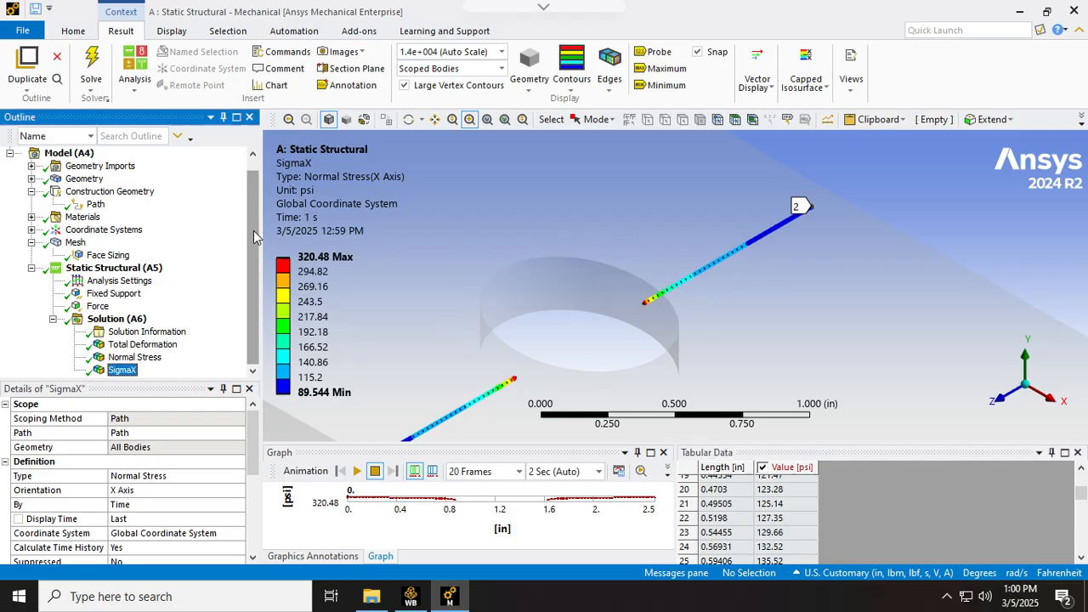
Step: Review the start and end coordinates of the existing path through the hole
drag(254, 230, 254, 214)
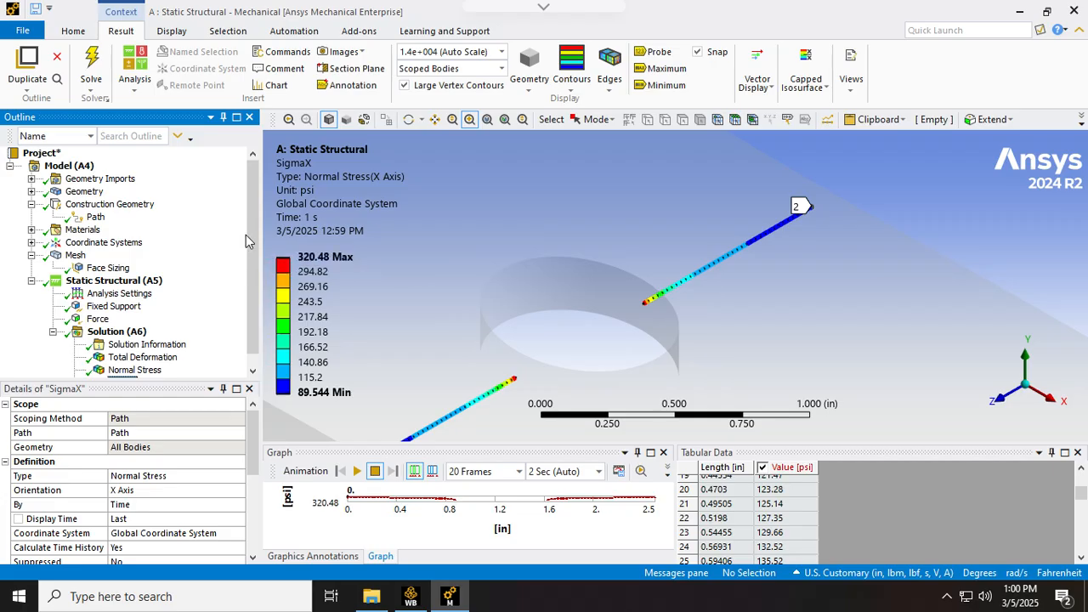
mouse_move(248, 230)
mouse_down()
mouse_move(247, 269)
mouse_move(246, 225)
mouse_up()
click(85, 218)
click(92, 205)
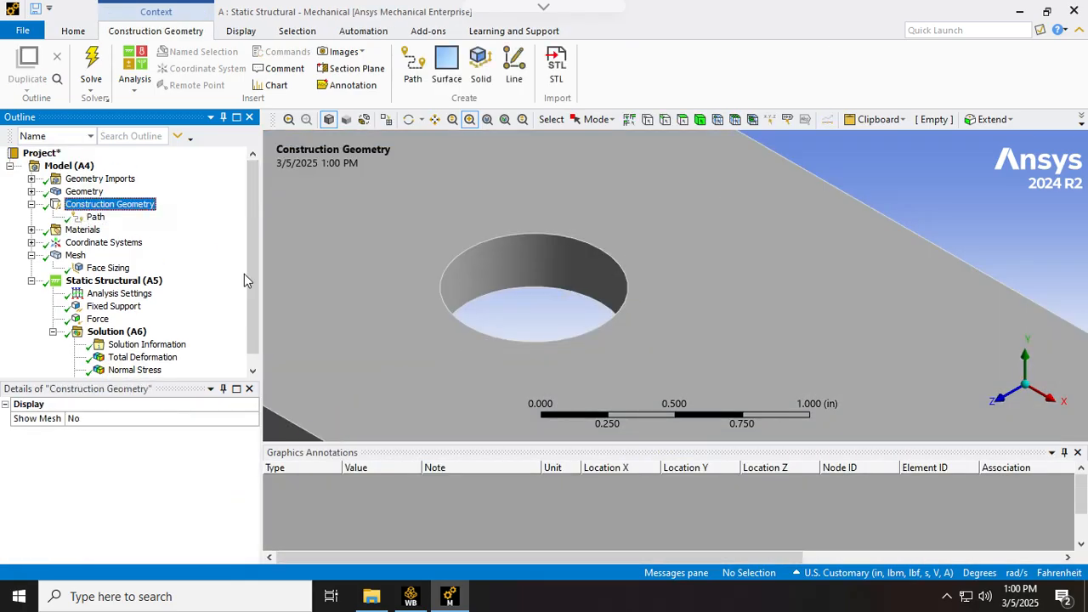
click(77, 218)
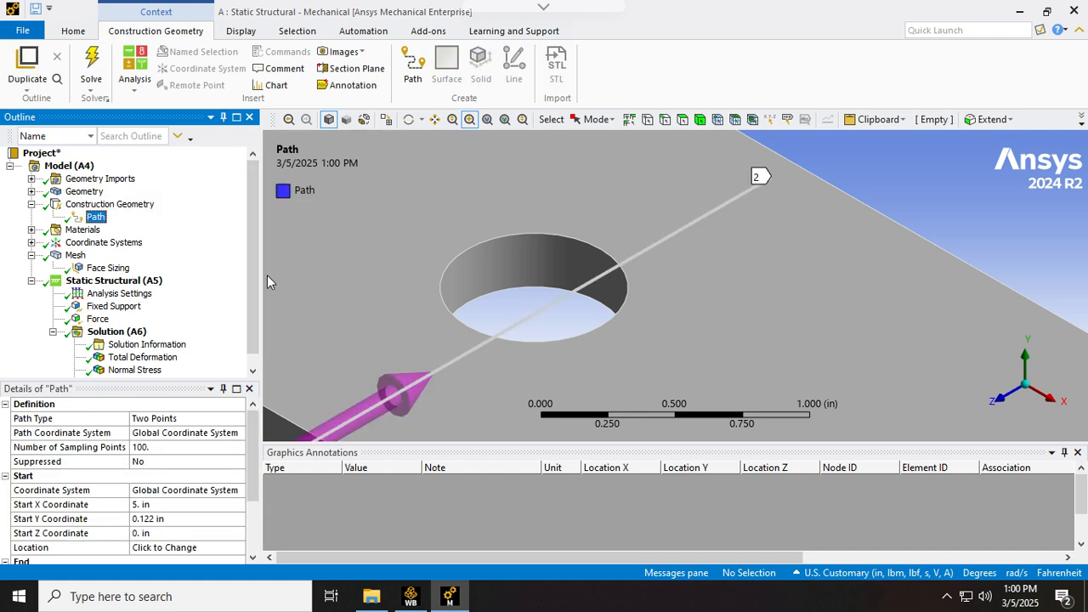
drag(252, 451, 253, 469)
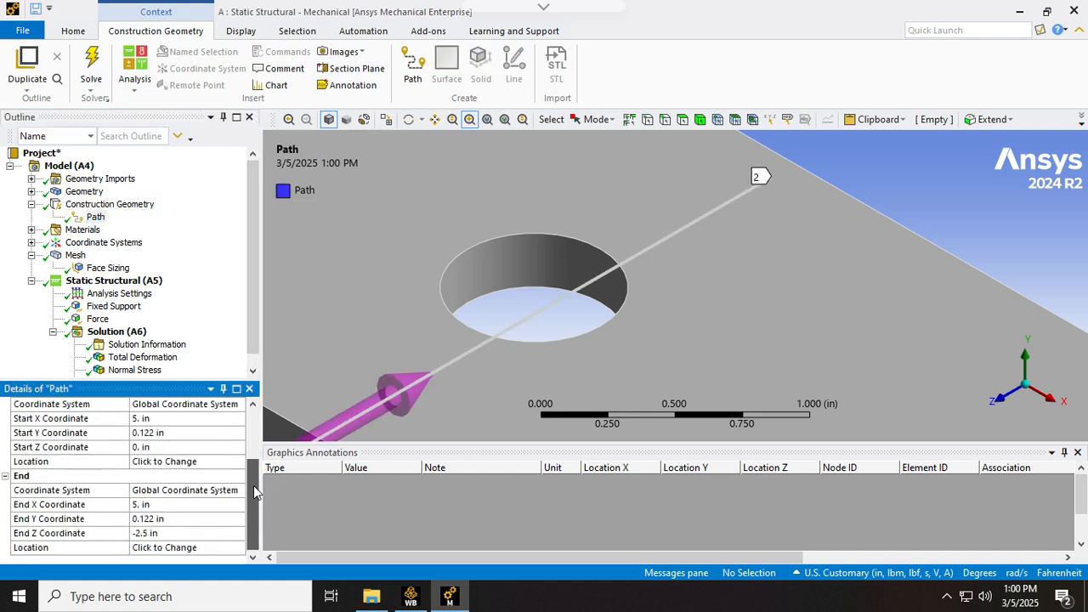
click(199, 421)
click(200, 432)
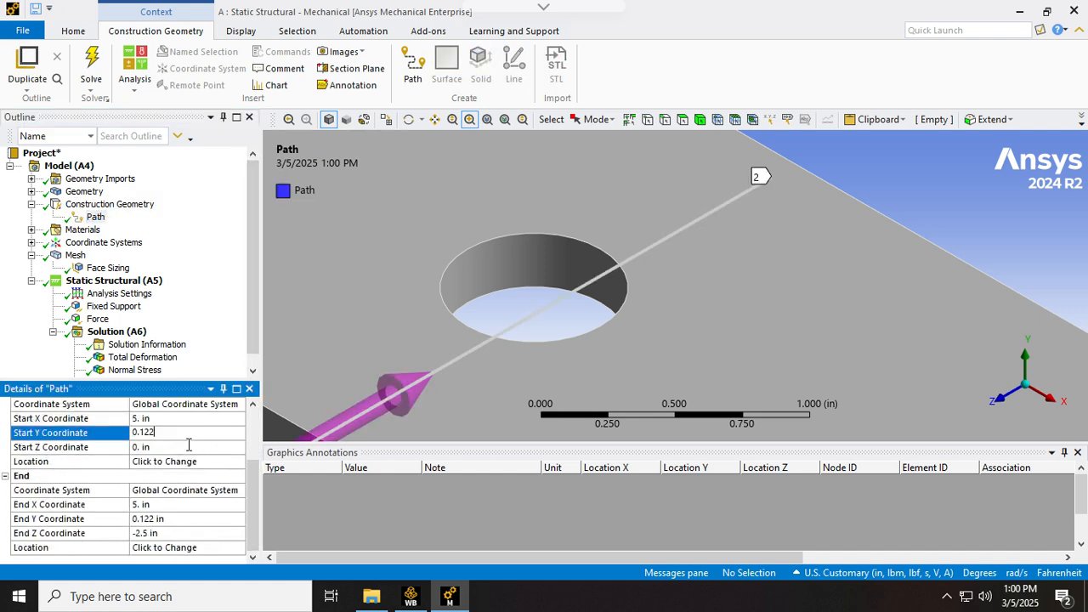
click(181, 450)
click(180, 434)
click(151, 206)
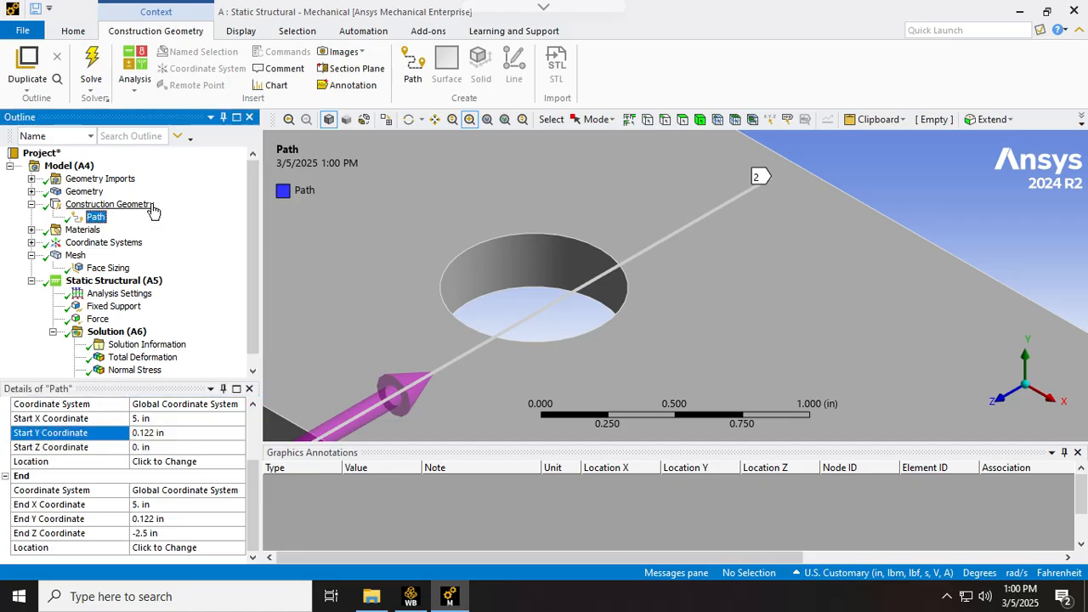
Step: Rename the existing path under Construction Geometry as PathC
click(96, 218)
right_click(98, 220)
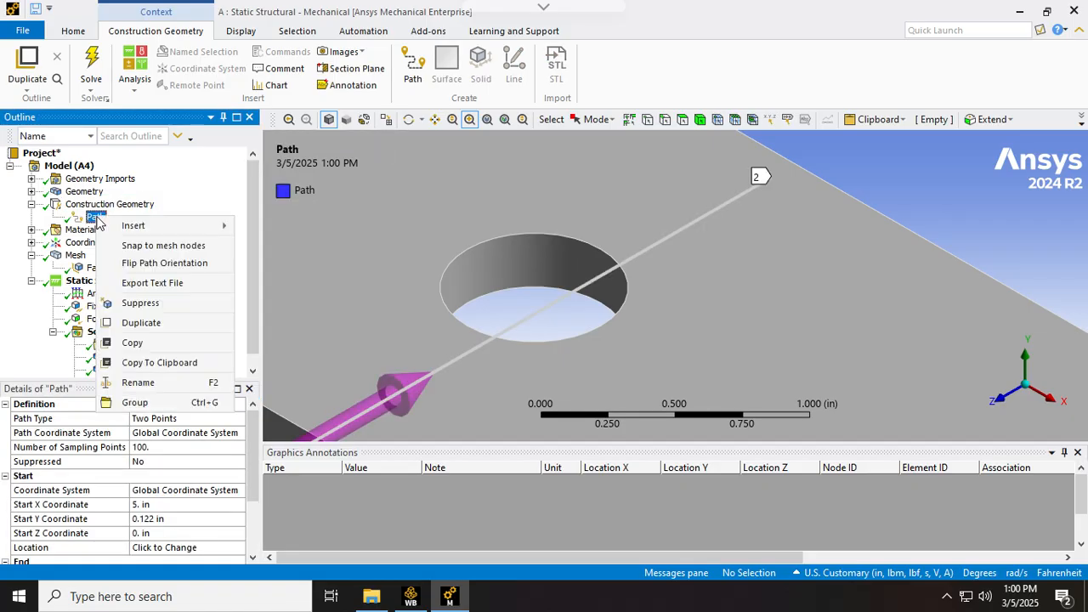
click(138, 383)
click(113, 217)
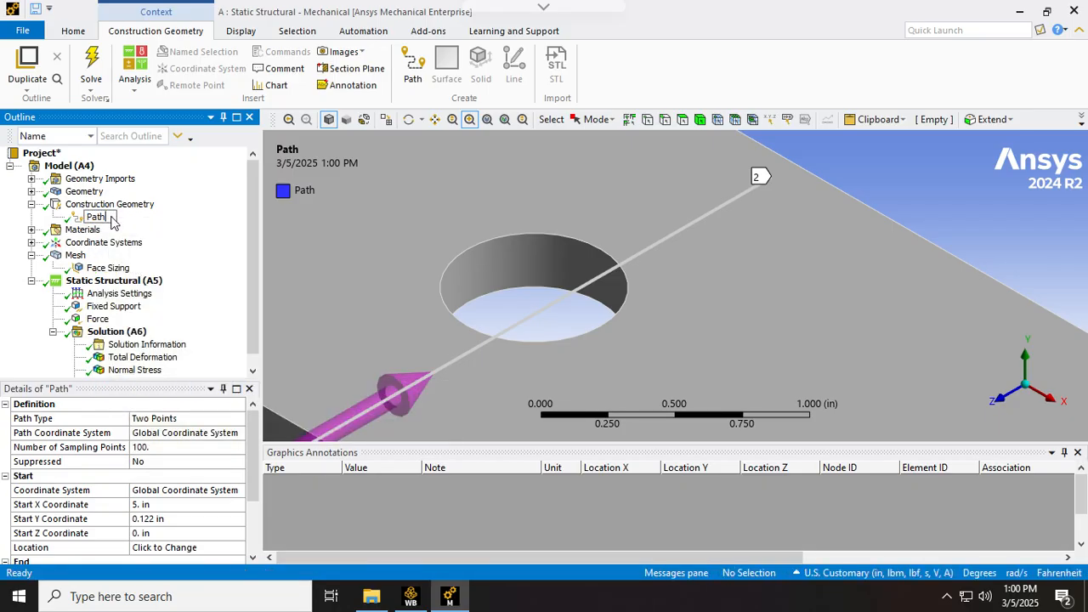
text(C)
key(Return)
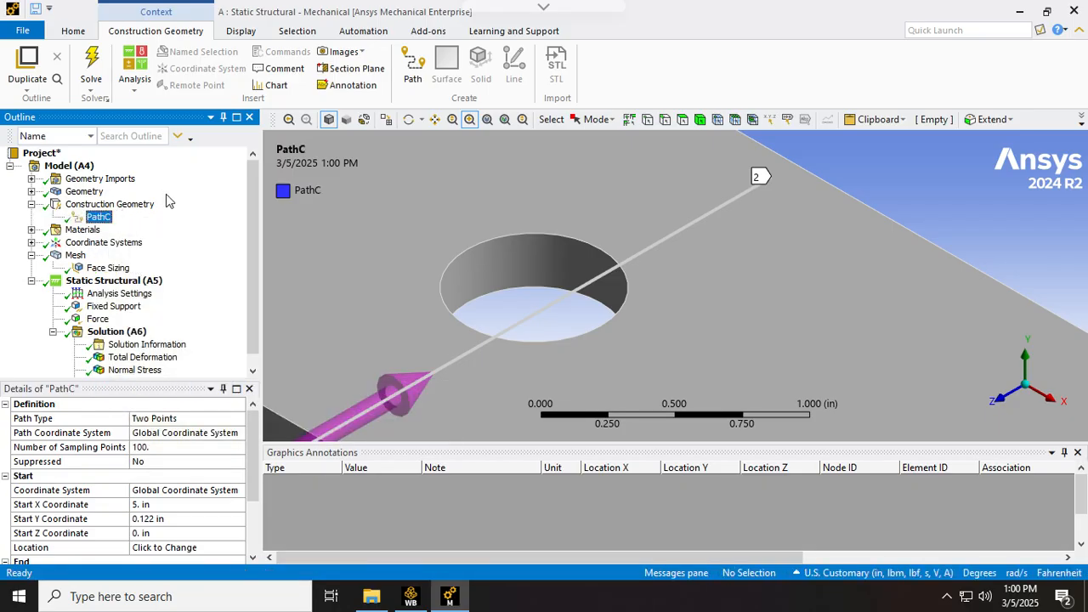
Step: Add a second path to the construction geometry and name it PathF
click(136, 205)
right_click(141, 205)
mouse_move(167, 219)
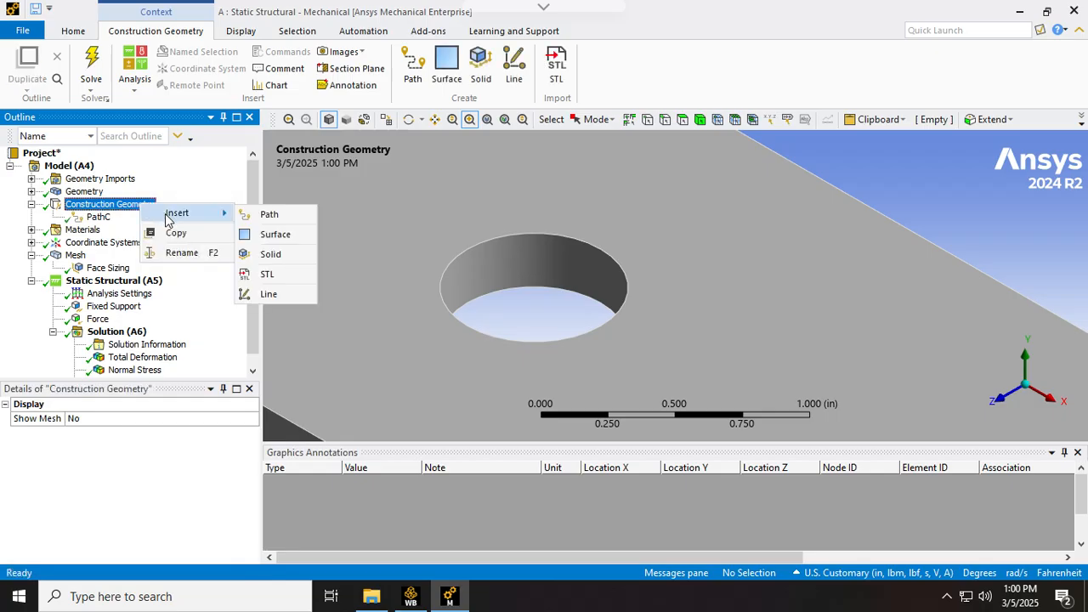
click(267, 214)
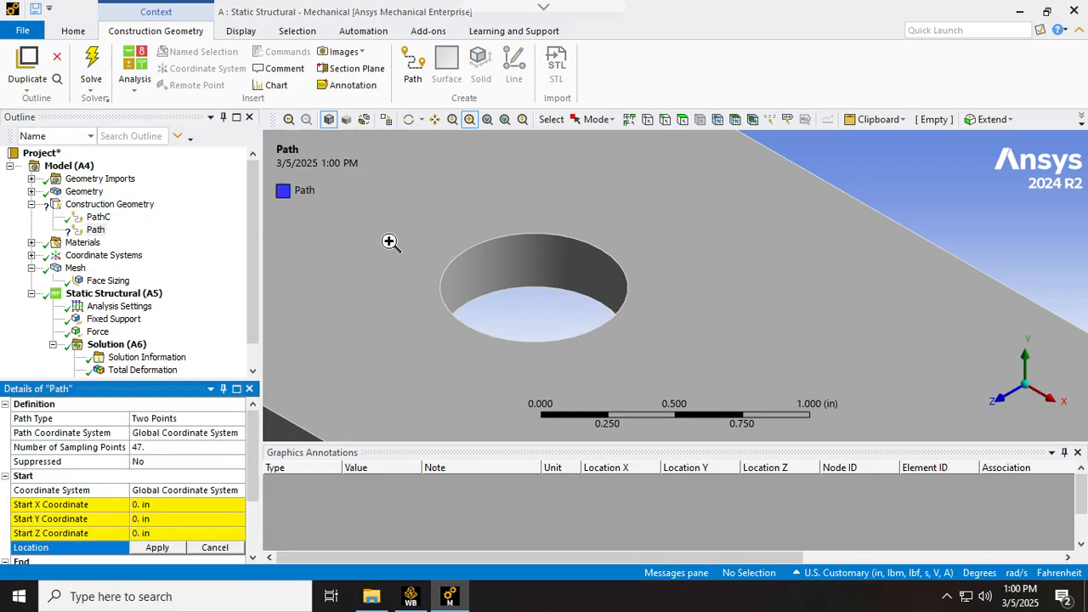
click(108, 232)
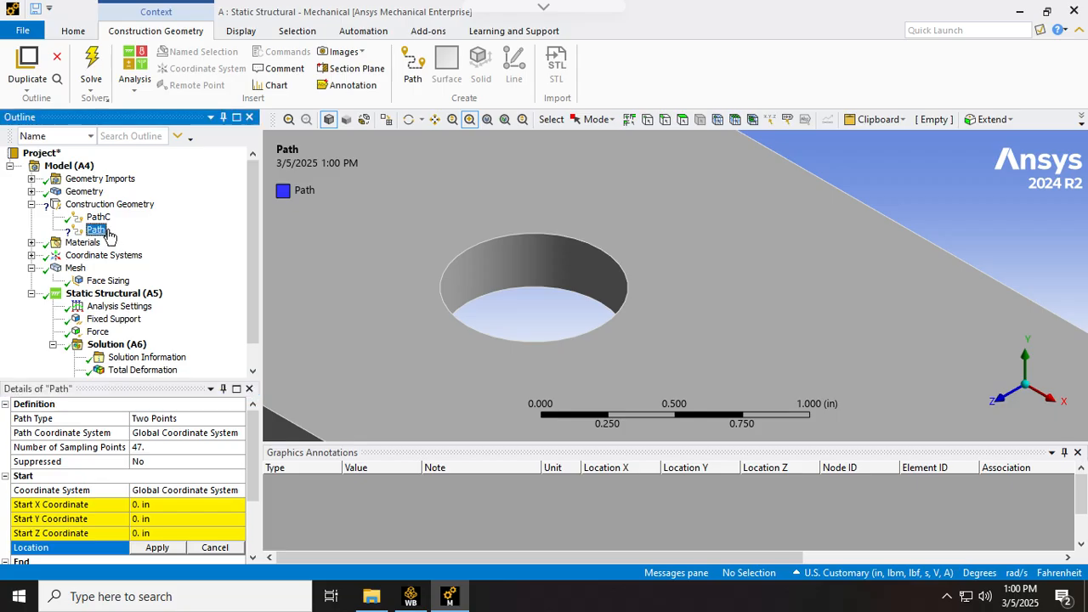
right_click(108, 232)
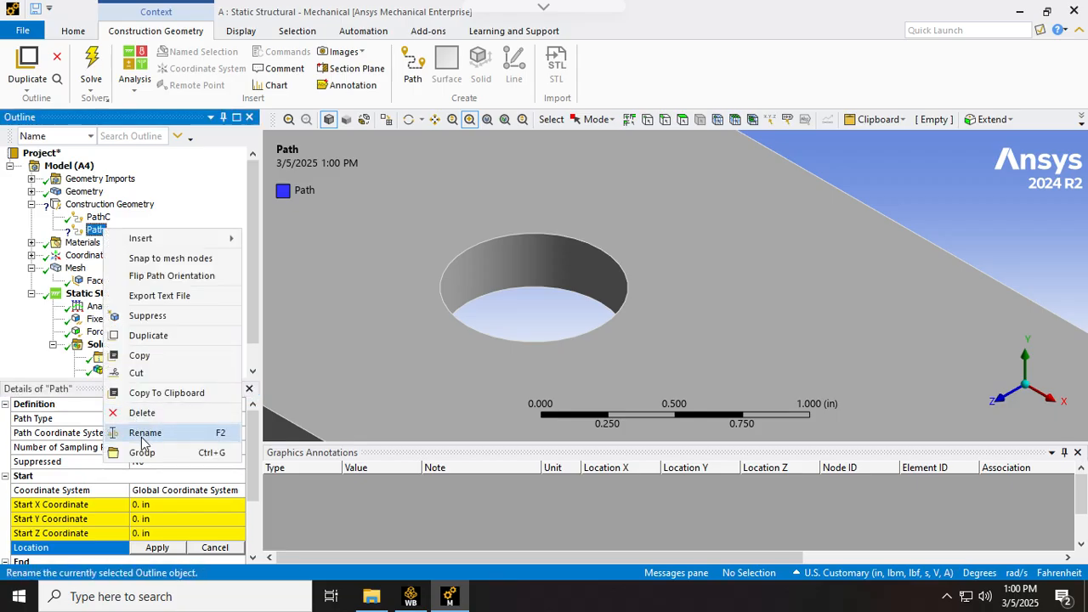
click(140, 431)
click(113, 233)
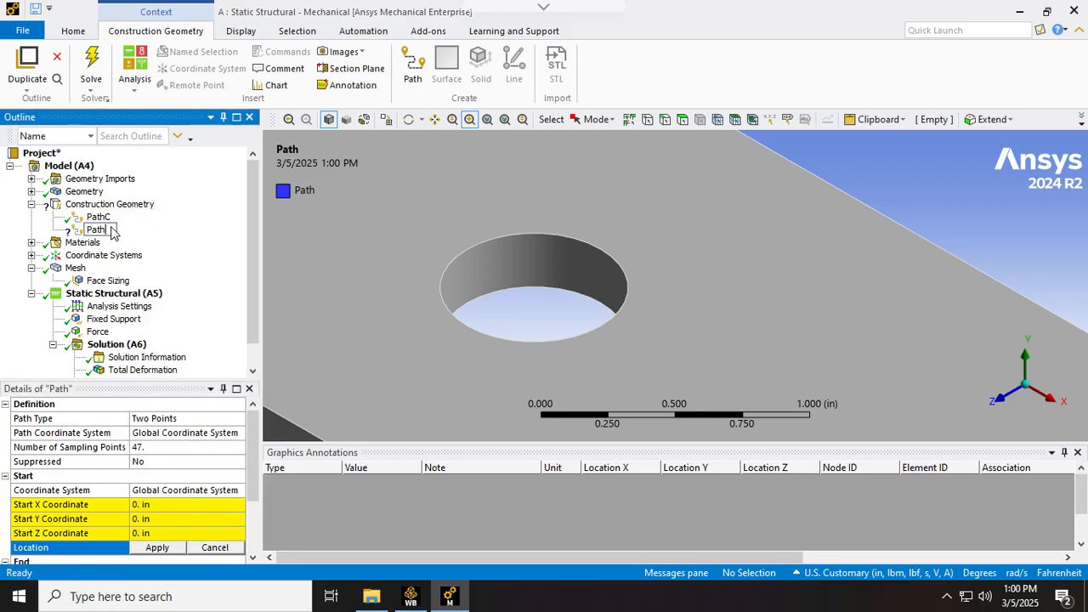
key(Return)
Step: Set PathF's start point to X 5 in and Y 0.244 in, using PathC's coordinates as reference
click(98, 218)
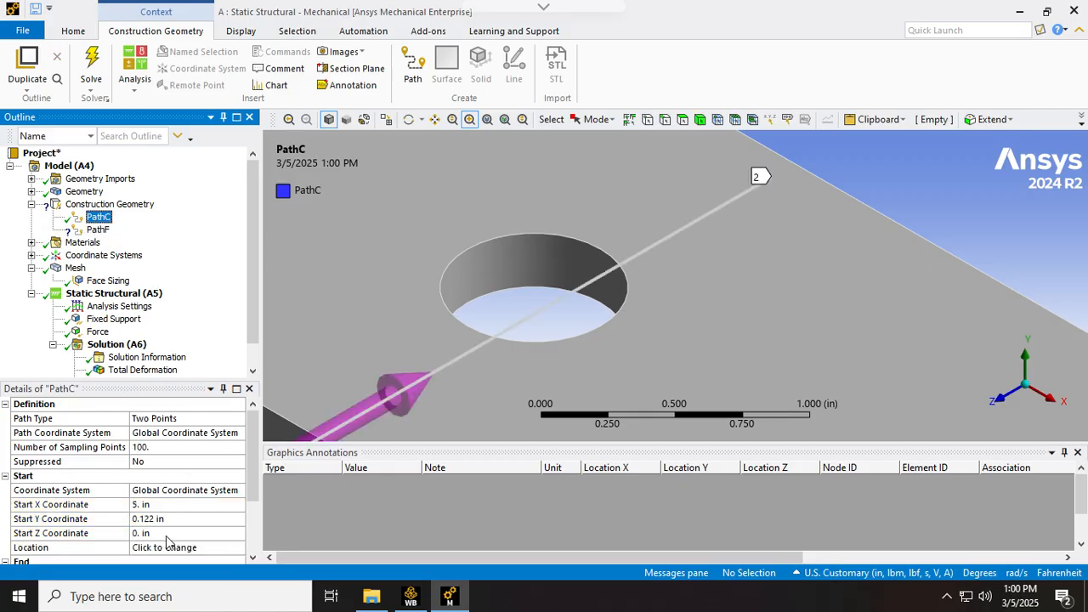
click(98, 229)
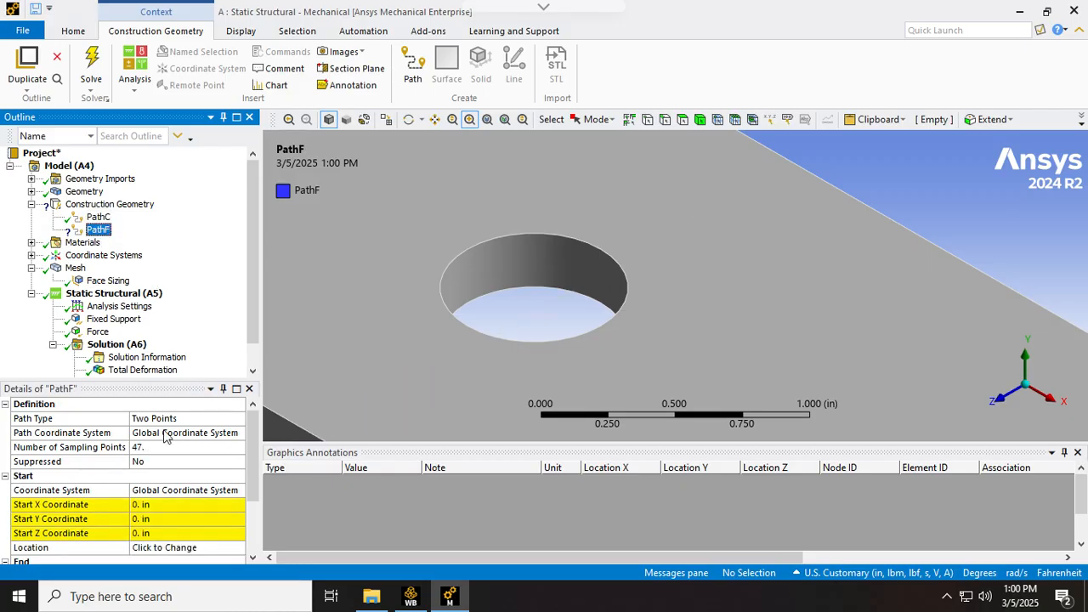
click(167, 506)
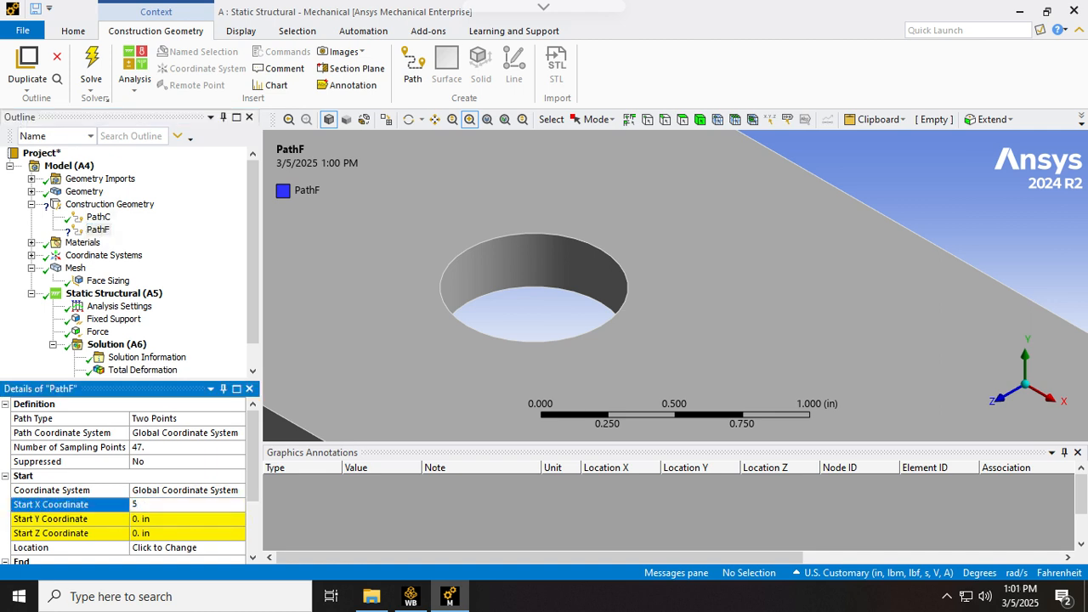
text(5)
key(Tab)
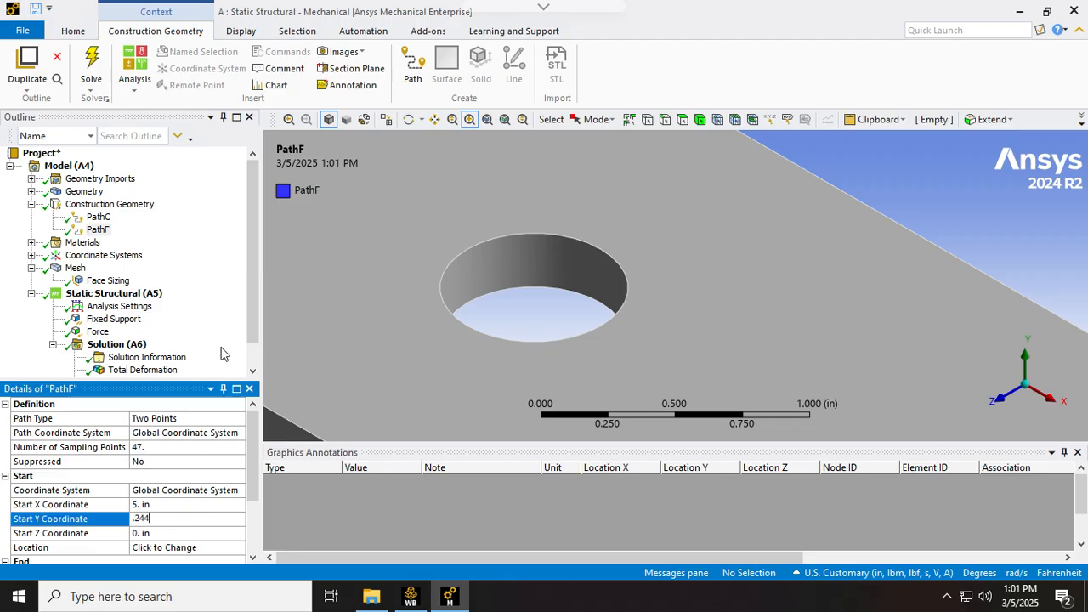
click(227, 293)
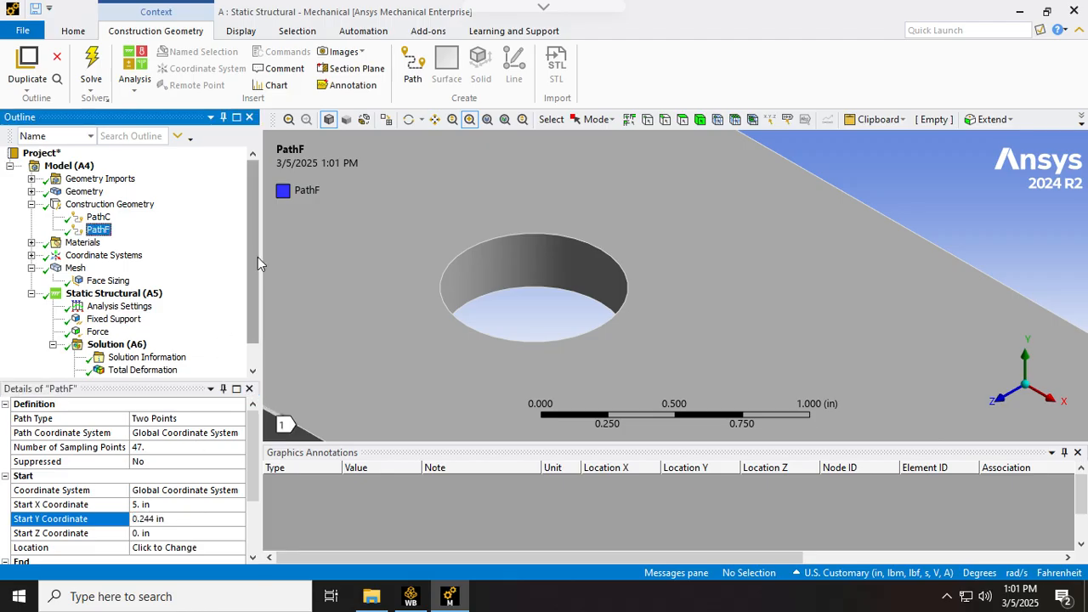
Step: Set PathF's end point to X 5 in, Y 0.244 in and Z -2.5 in
scroll(258, 257, down, 1)
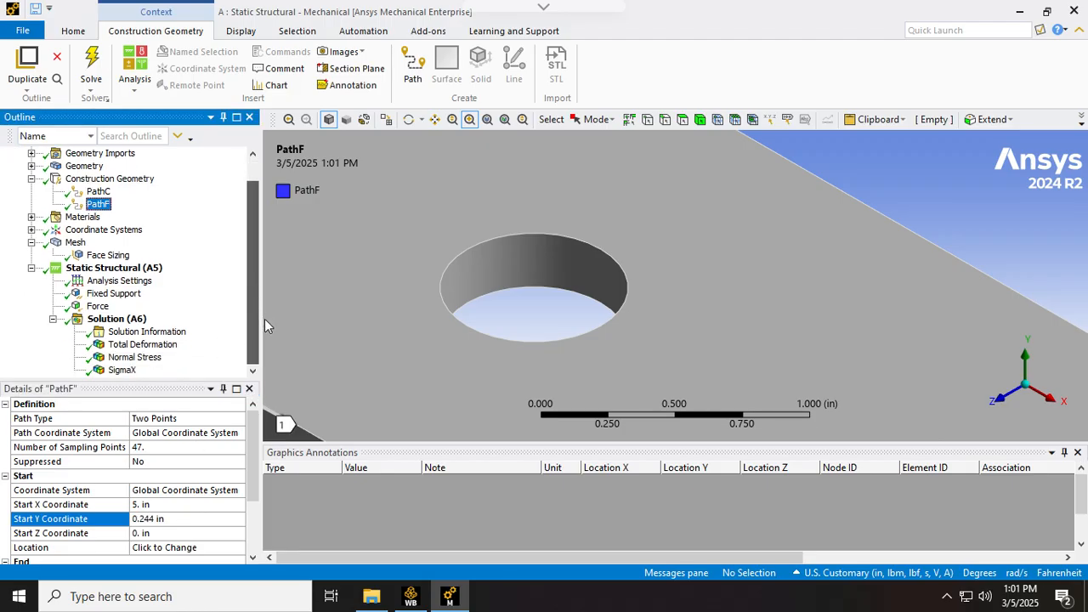
click(251, 490)
drag(252, 491, 264, 550)
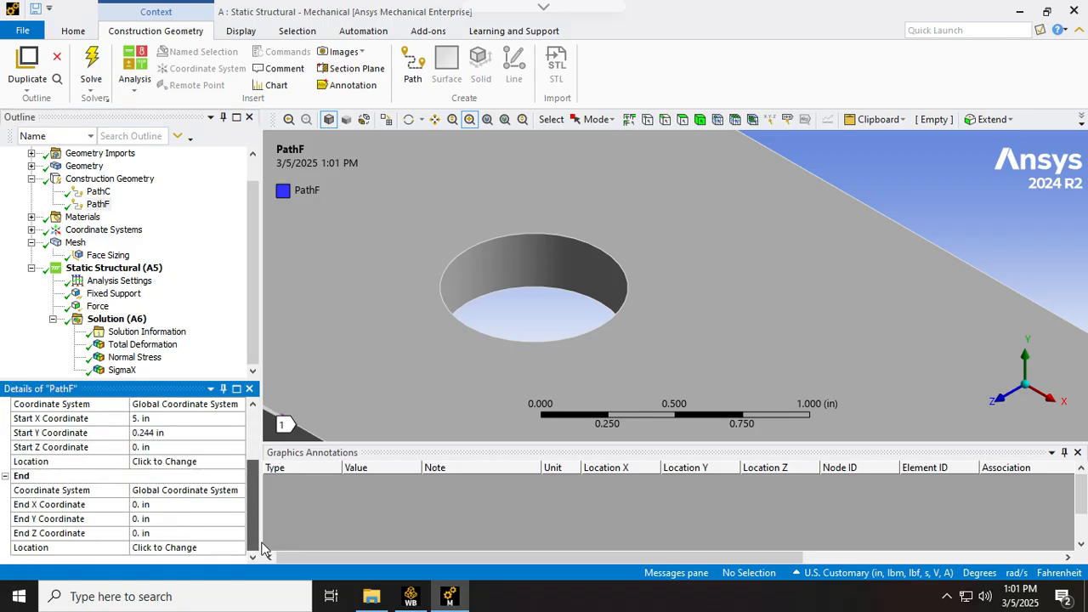
click(209, 507)
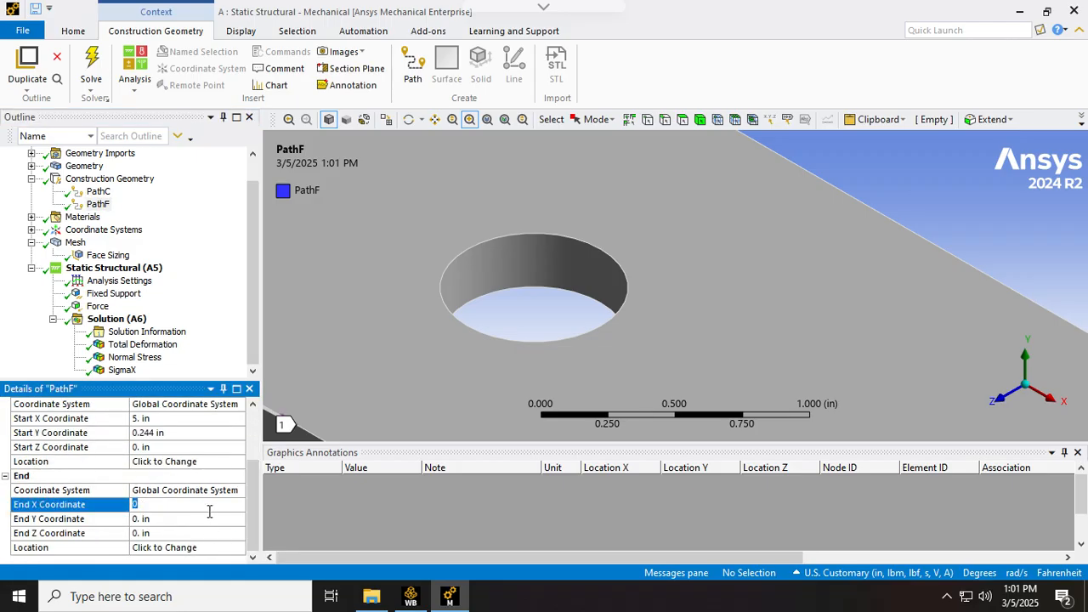
text(5)
click(193, 522)
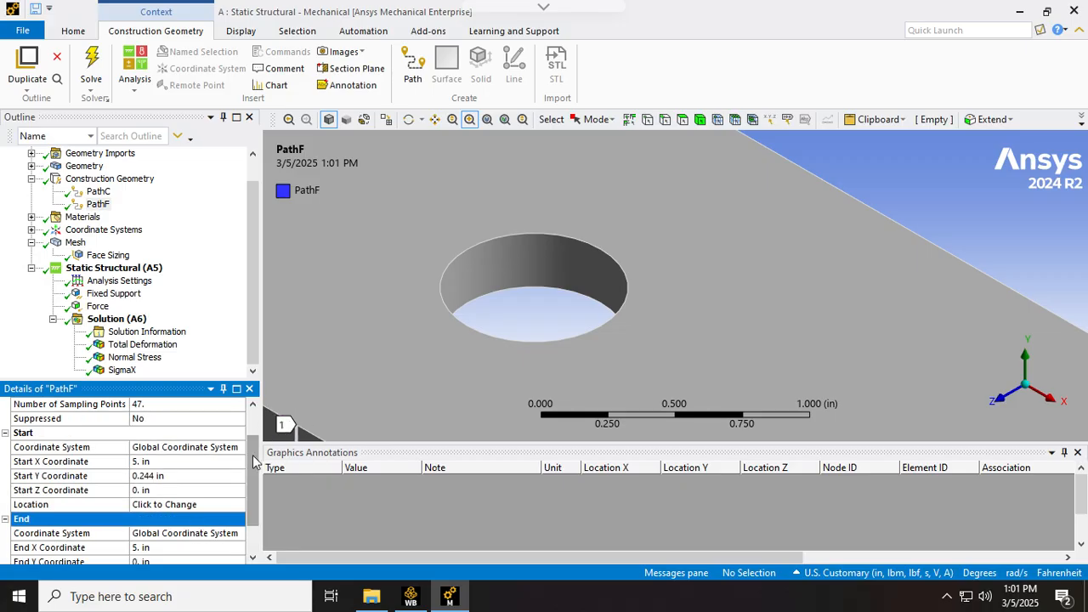
scroll(242, 530, down, 1)
click(187, 522)
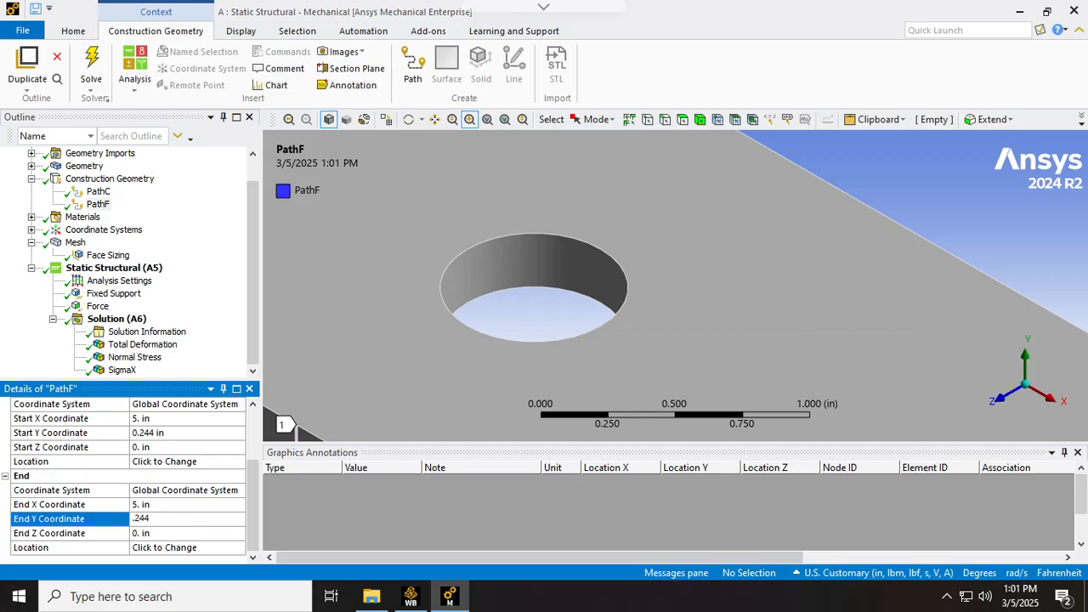
click(185, 536)
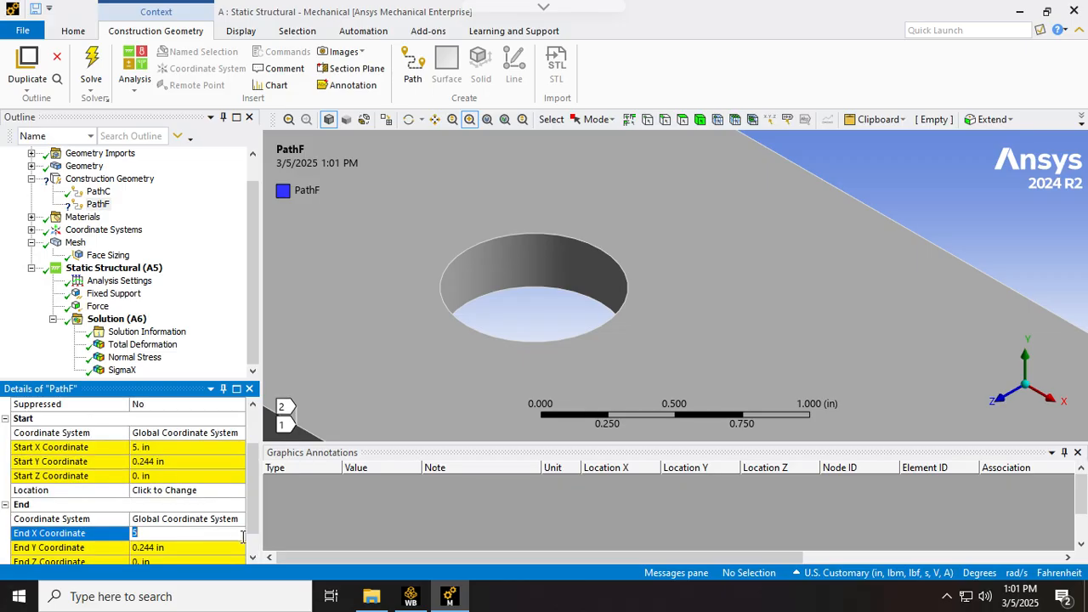
scroll(238, 552, down, 1)
click(200, 539)
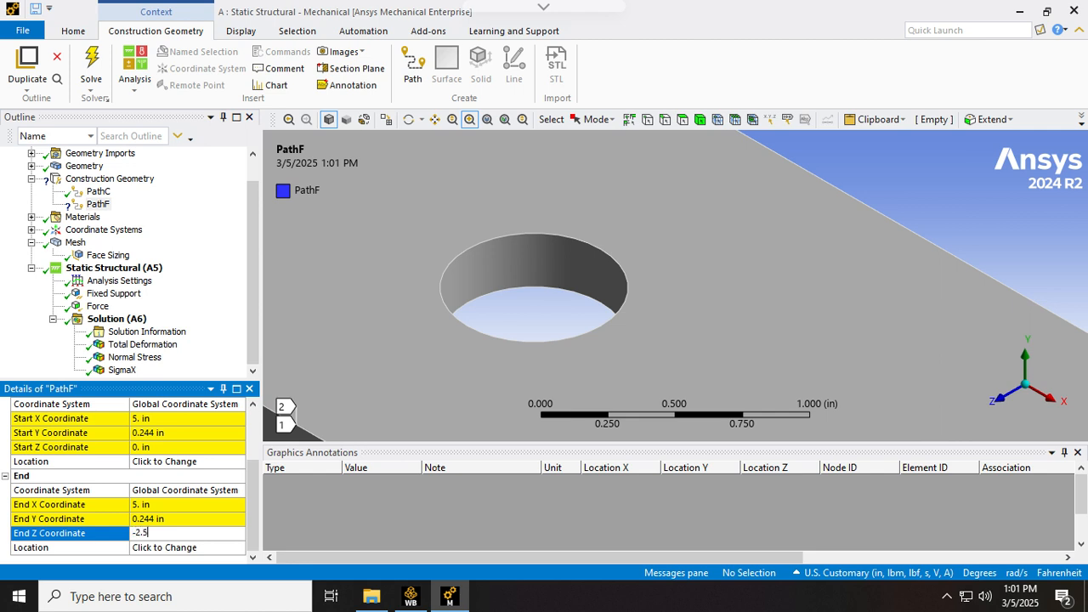
key(Return)
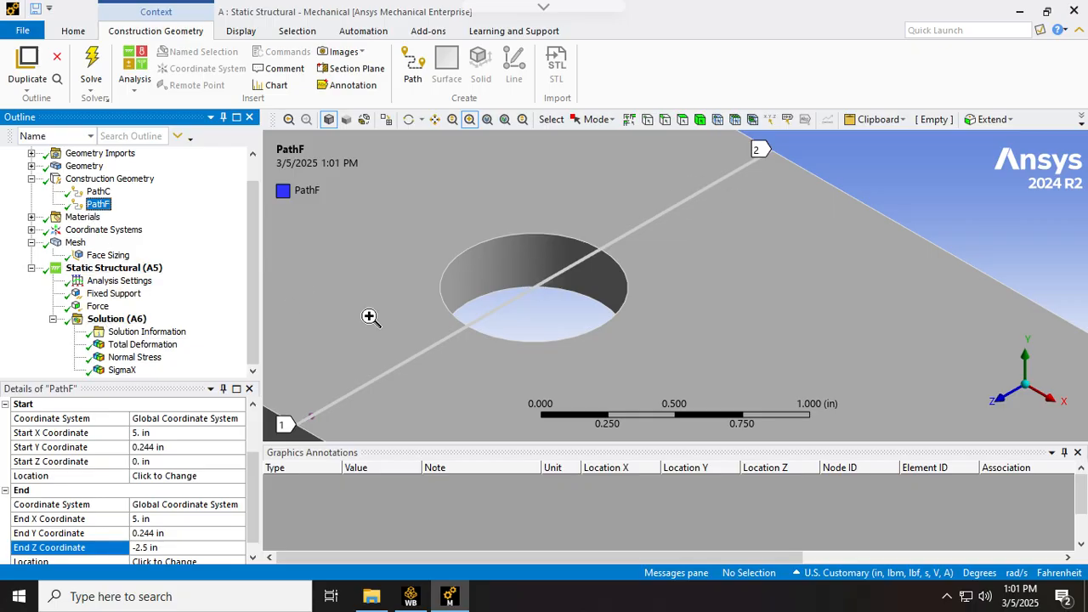
Step: Add another X-axis normal stress result for all bodies to the solution and evaluate all results
click(122, 322)
right_click(116, 323)
mouse_move(186, 329)
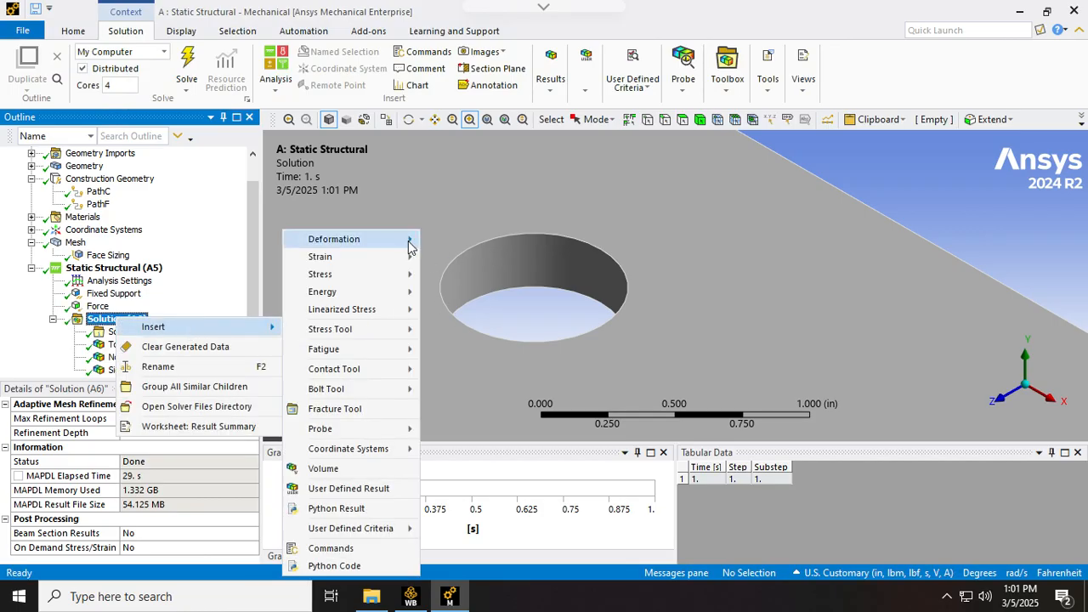
mouse_move(391, 274)
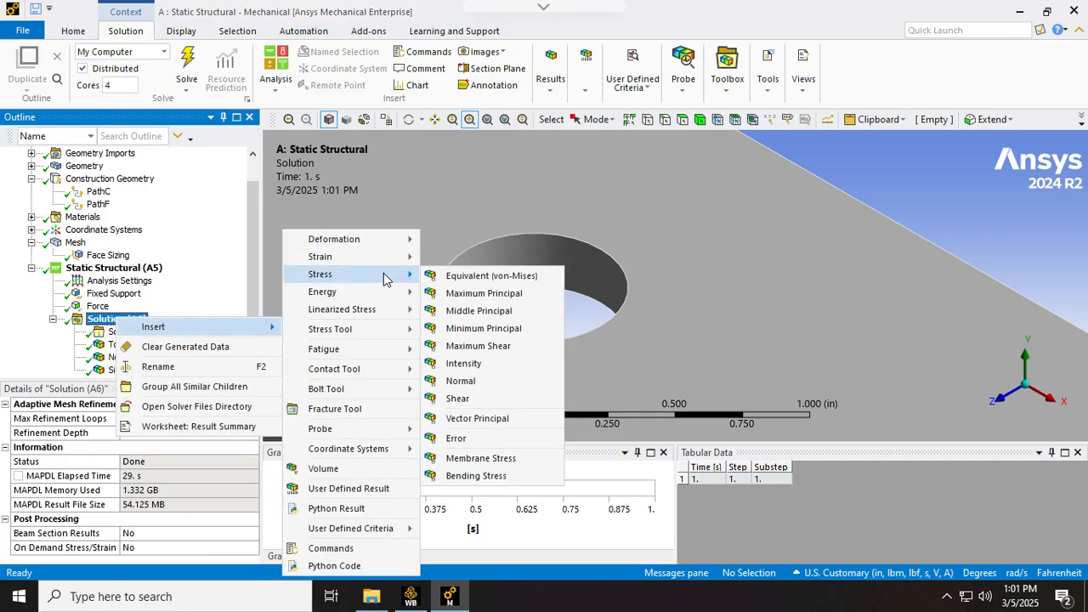
click(490, 387)
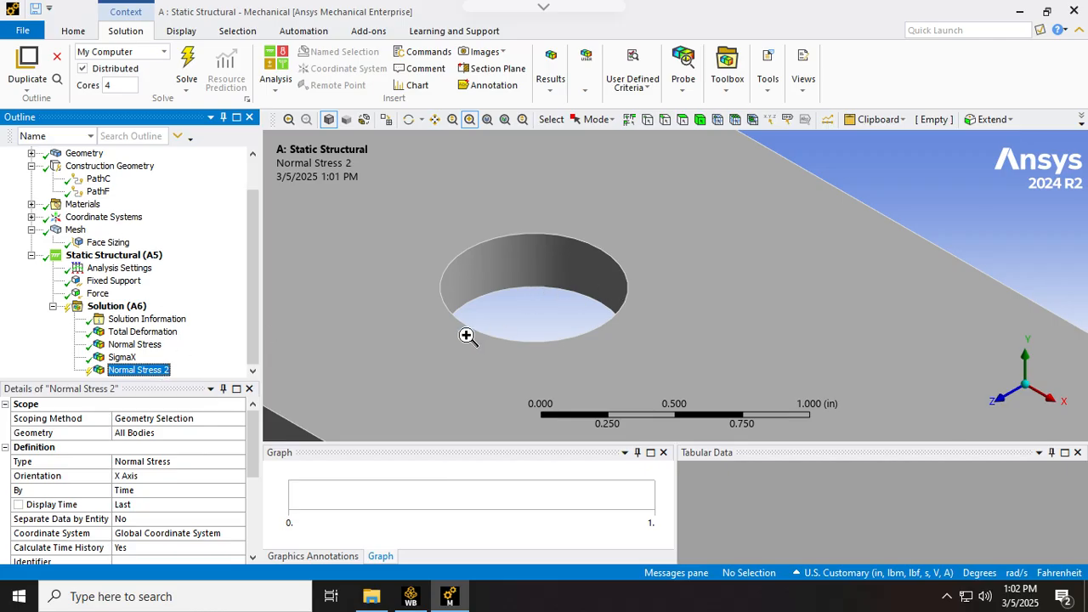
right_click(136, 374)
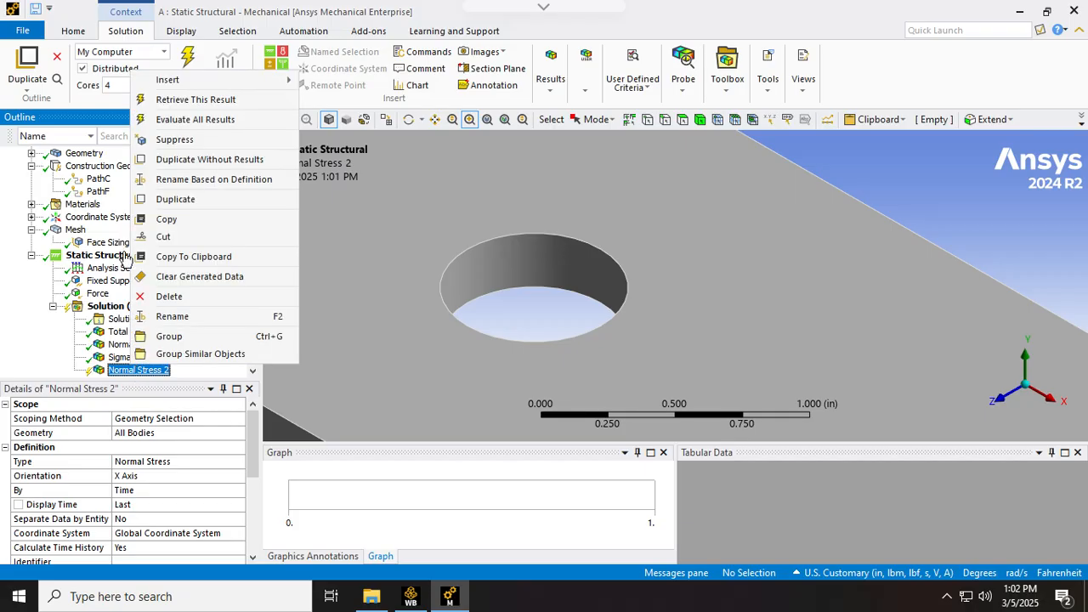
click(170, 118)
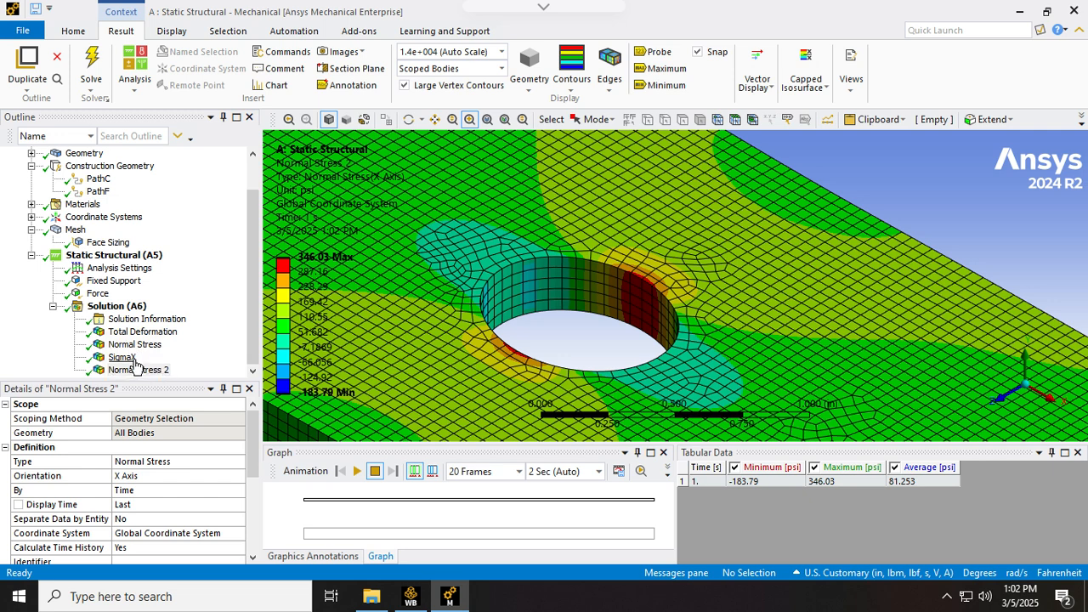
Step: Enlarge the graph and table area for SigmaX and examine the PathC stress values up to the hole edge
click(136, 358)
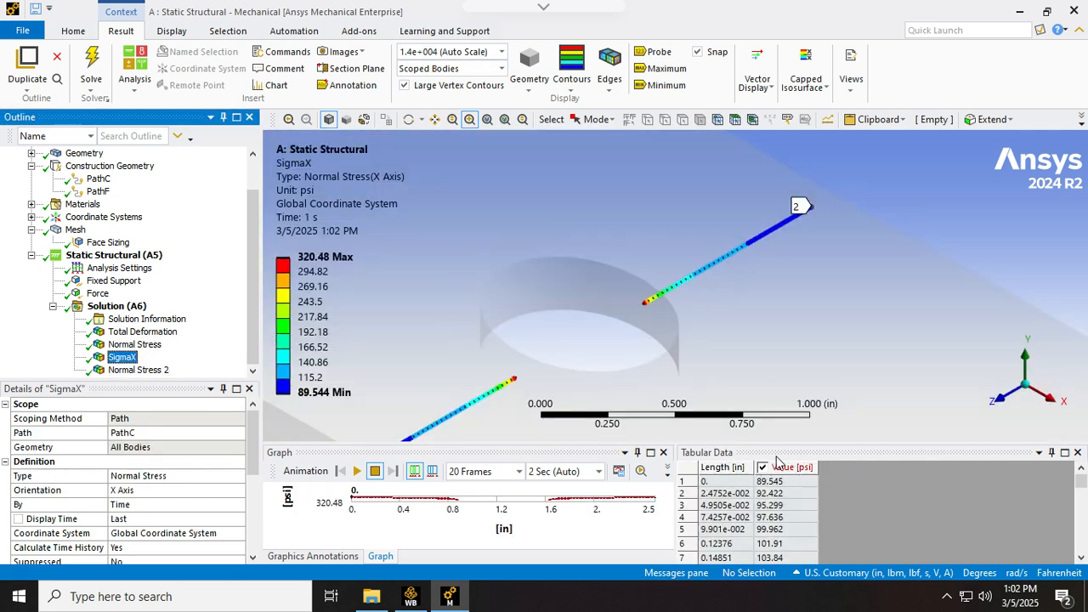
drag(791, 444, 774, 217)
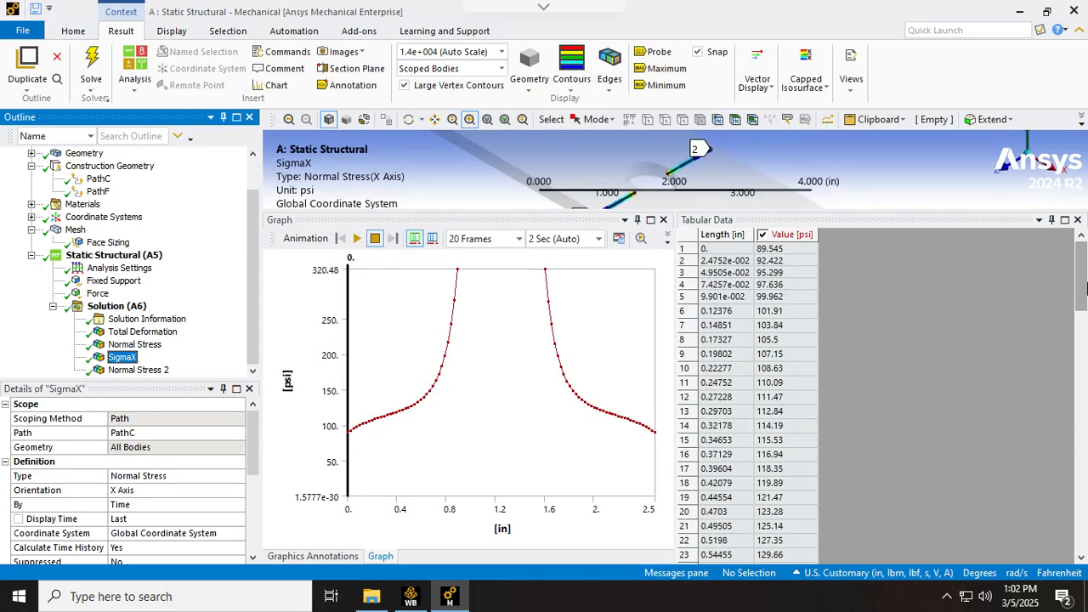
scroll(859, 421, down, 9)
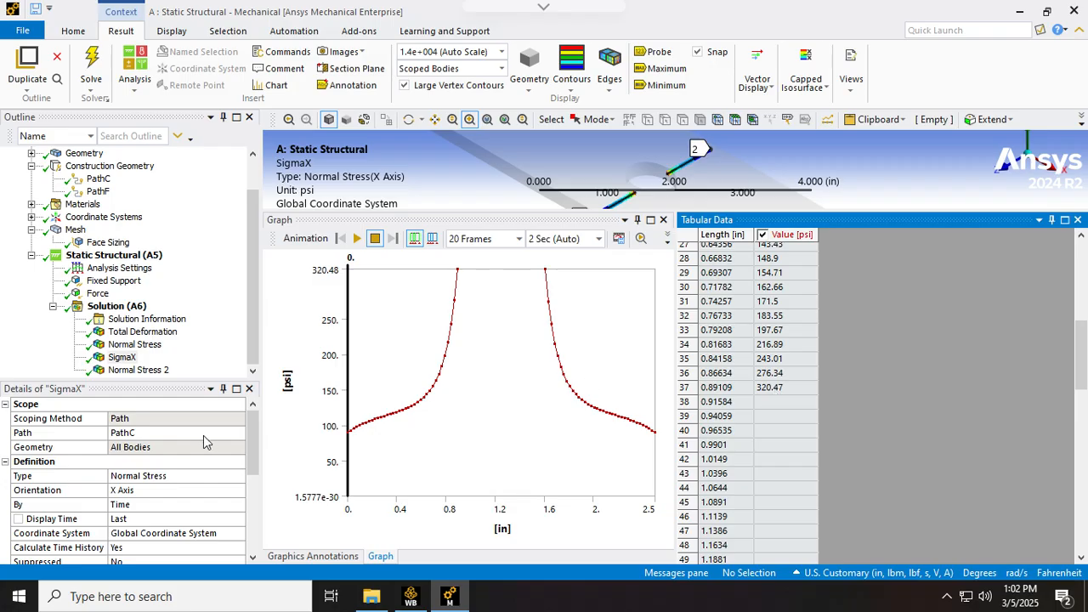
Step: Delete the second all-bodies X-axis normal stress result from the solution
click(138, 370)
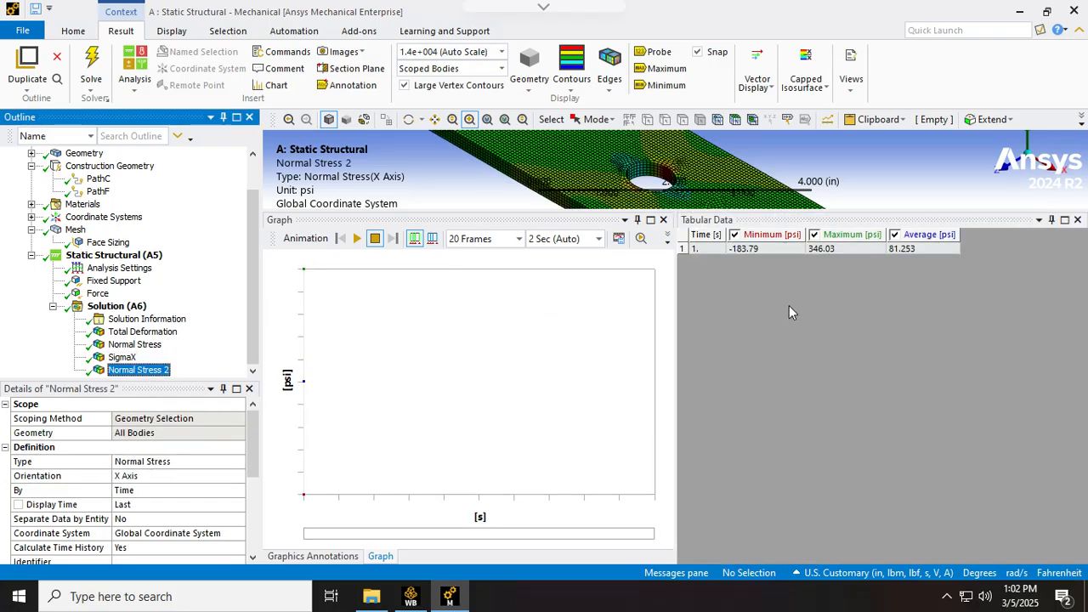
click(146, 372)
right_click(149, 378)
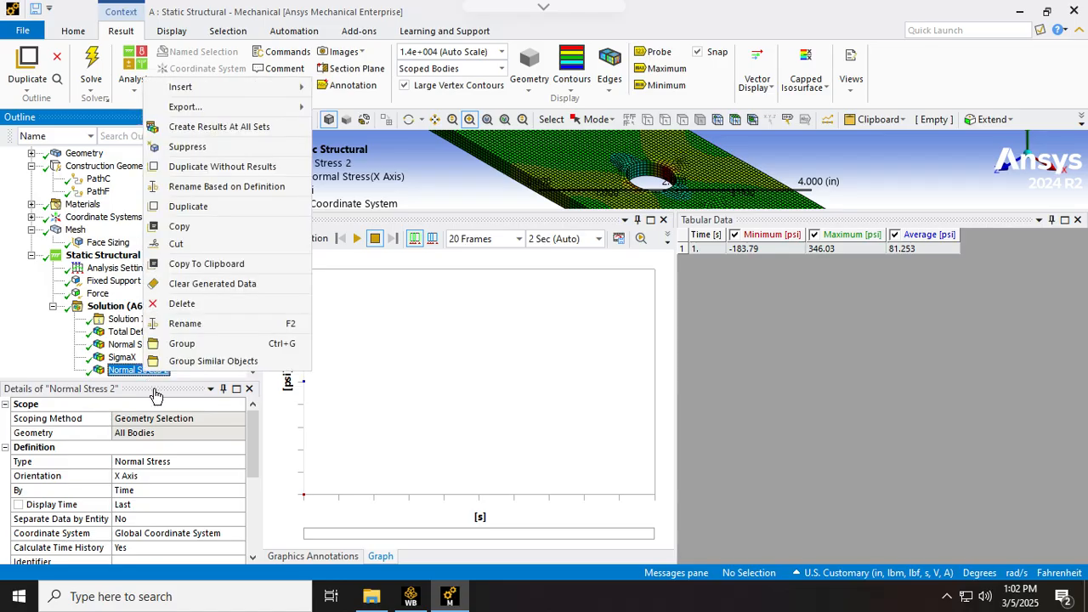
click(183, 301)
click(549, 354)
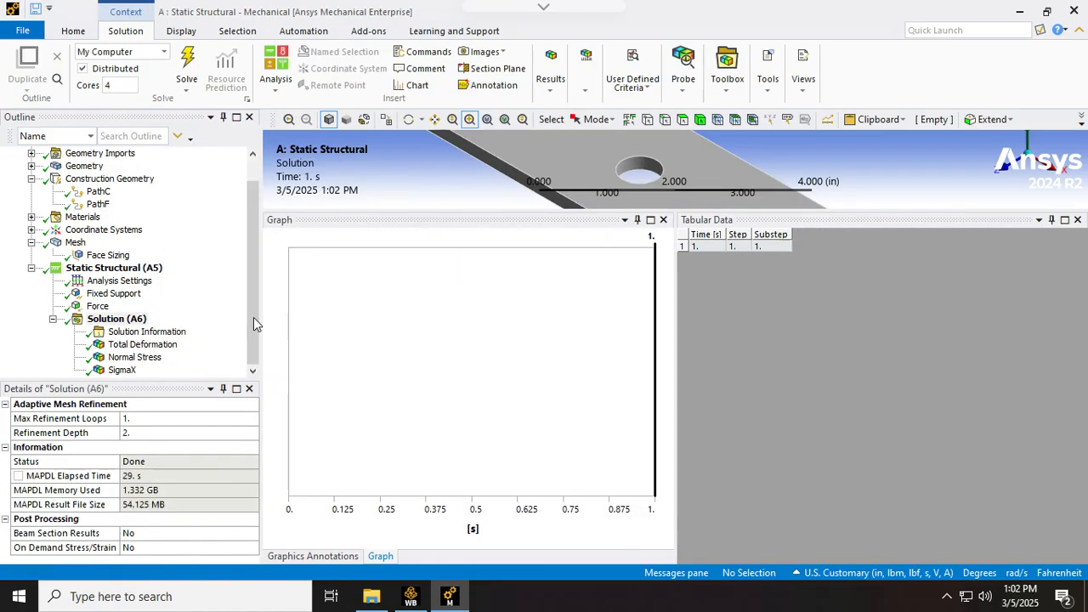
Step: Insert a new normal stress result under the solution
right_click(98, 325)
mouse_move(162, 328)
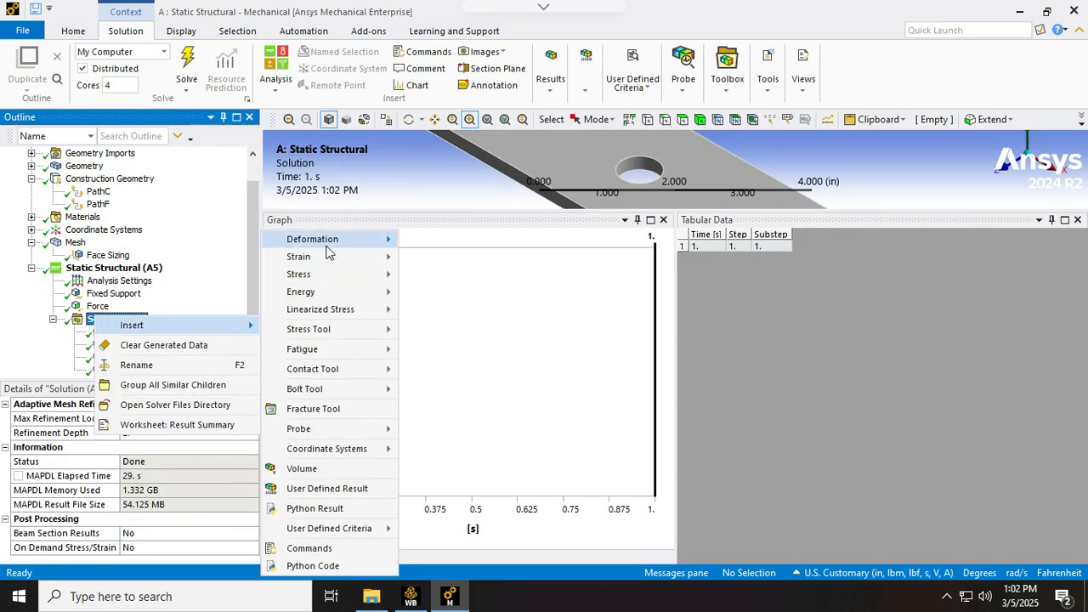
mouse_move(327, 274)
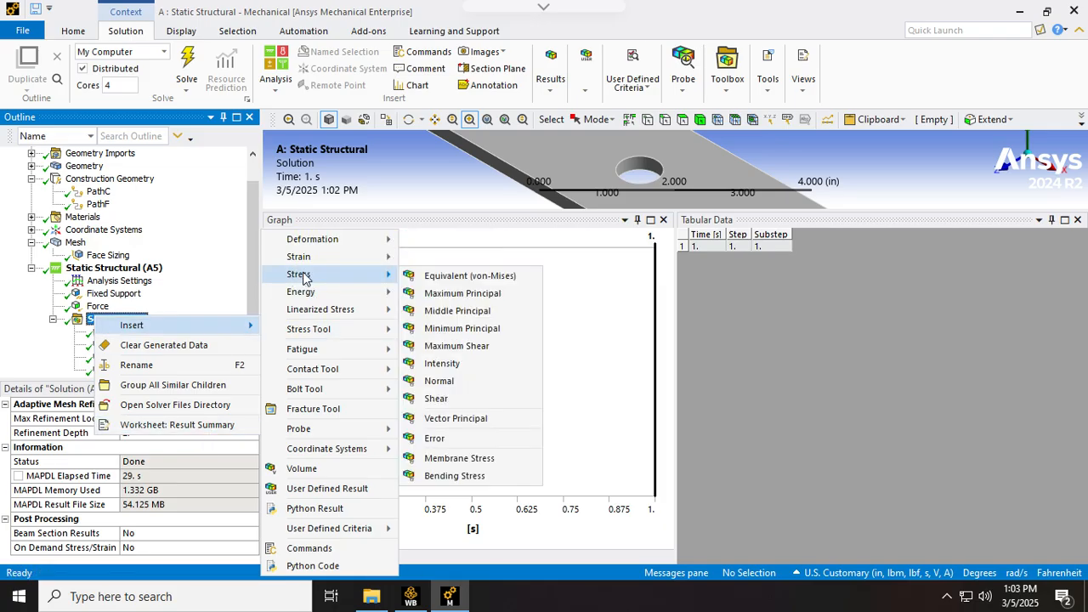
click(440, 383)
Step: Scope the new normal stress result by path, using PathF
click(181, 419)
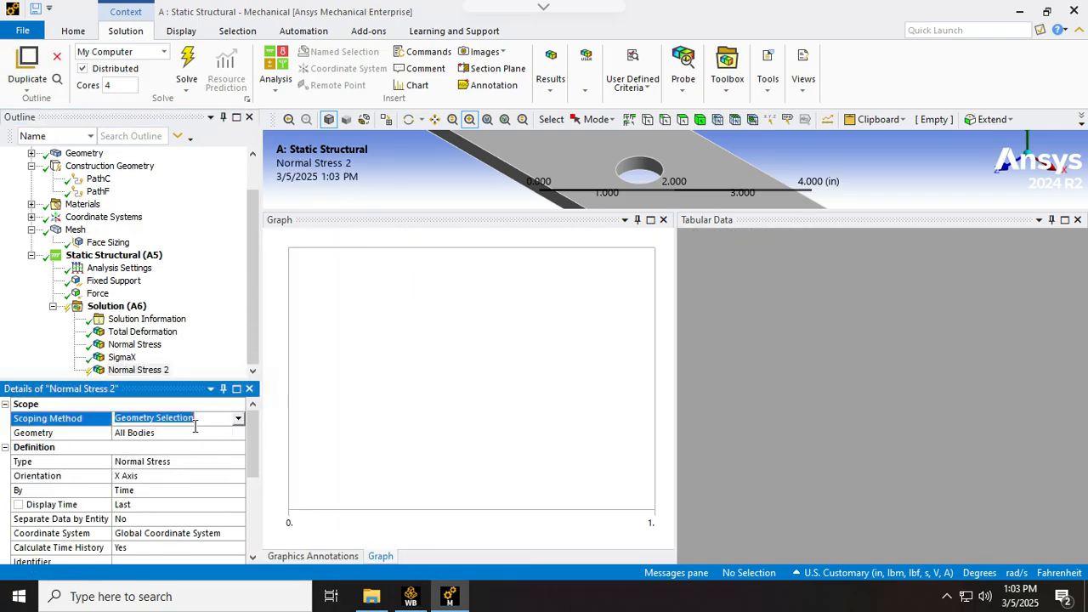
click(248, 418)
click(167, 456)
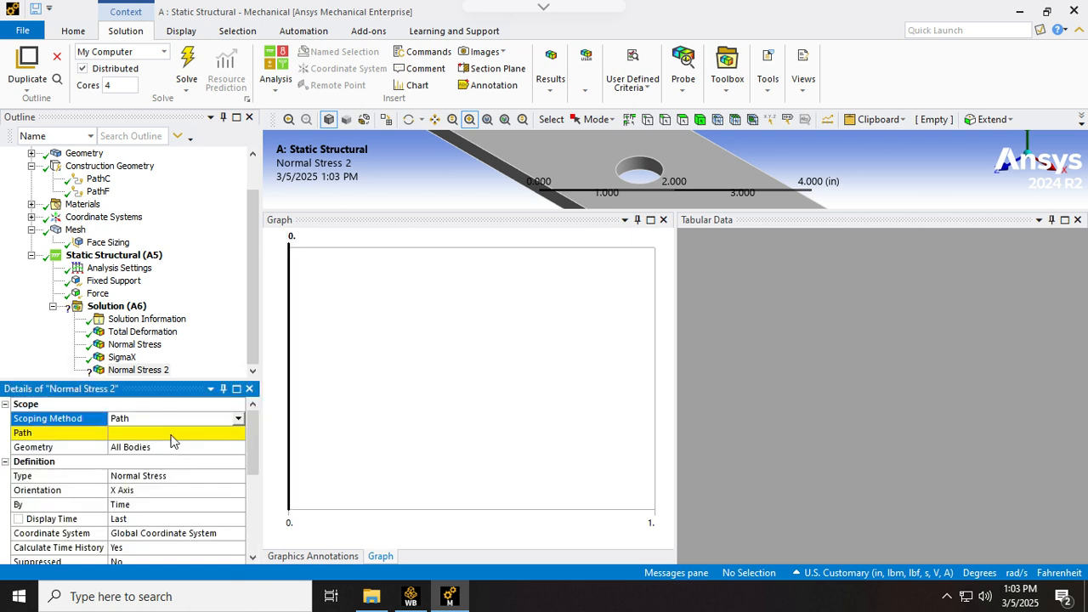
click(177, 434)
click(239, 433)
click(129, 457)
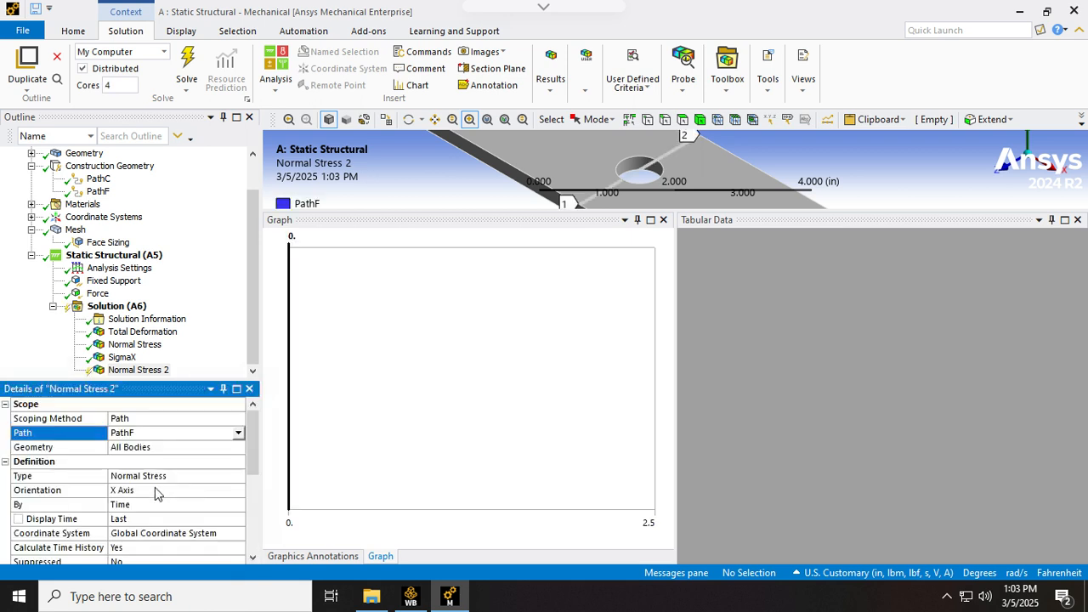
Step: Retrieve the PathF normal stress result and look through its tabulated stress values along the whole path
drag(258, 436, 249, 475)
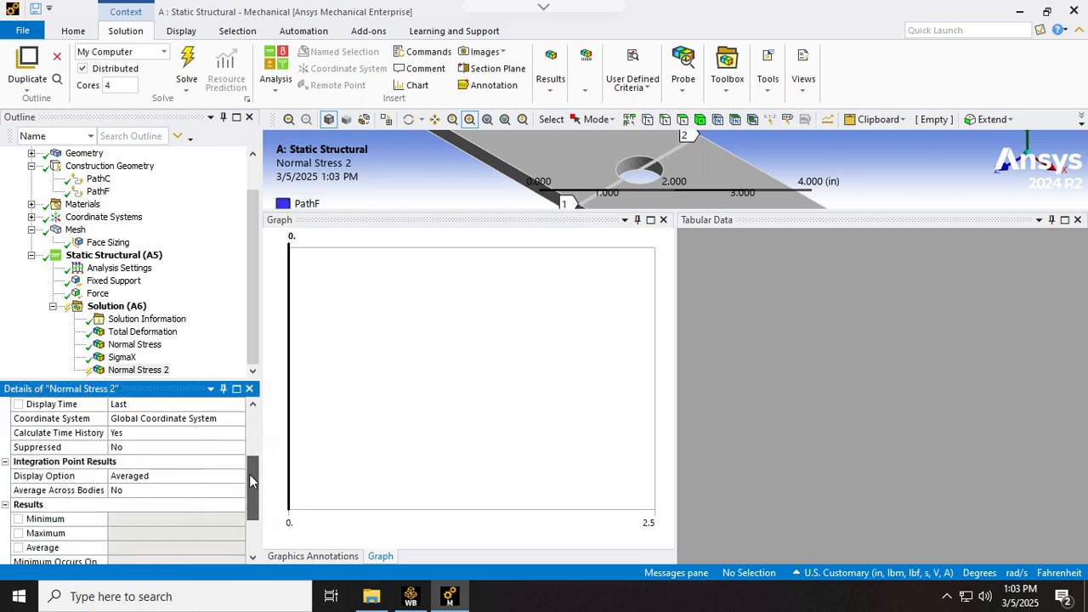
right_click(140, 371)
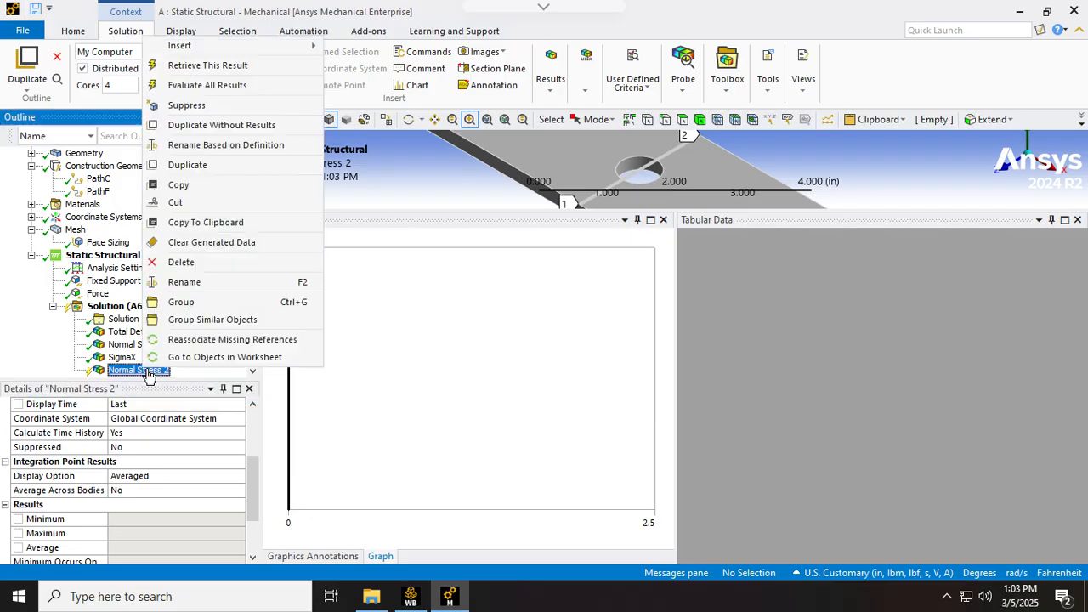
click(181, 69)
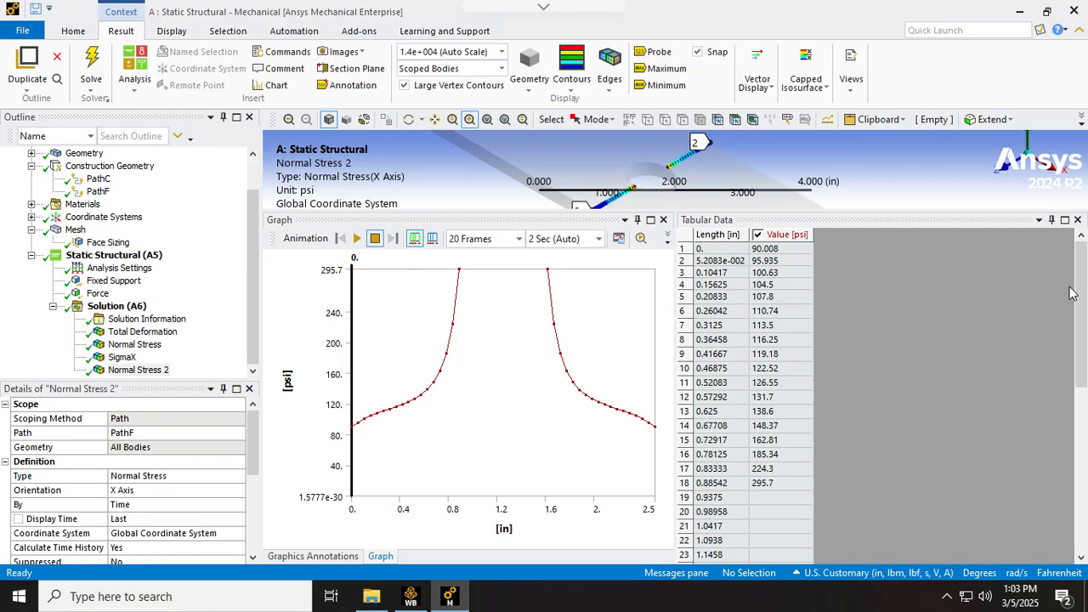
drag(1078, 280, 1084, 466)
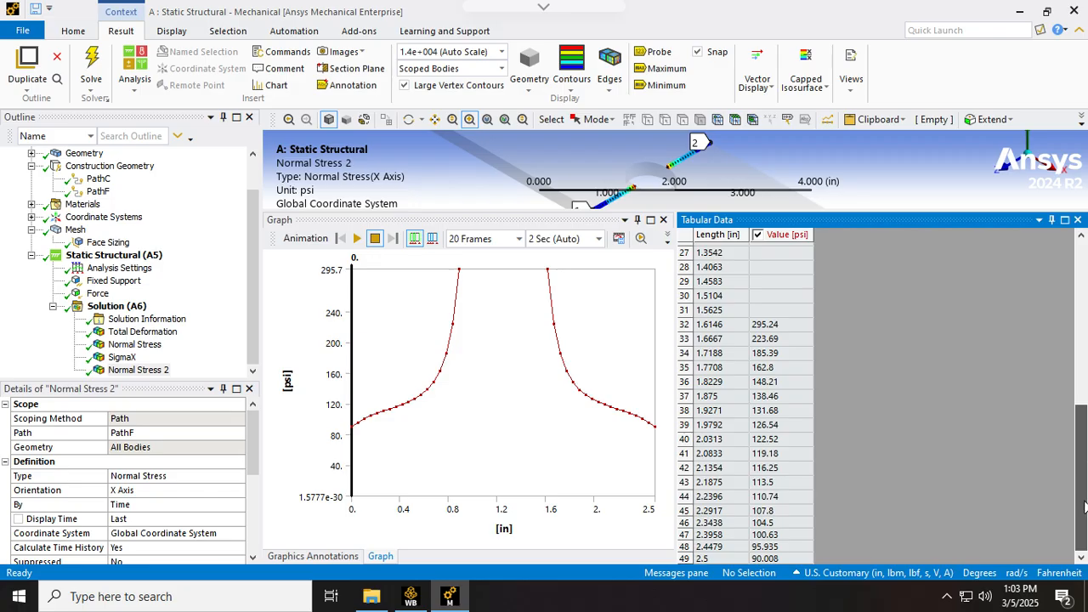
scroll(1042, 327, up, 9)
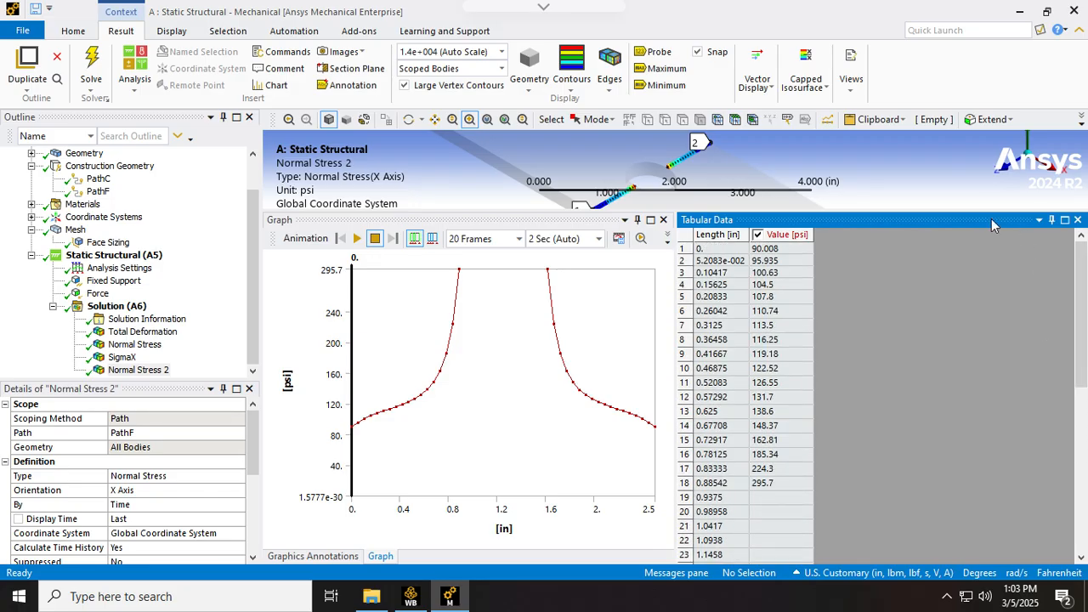
Step: Enlarge the model view and examine closely where the PathF stress result ends near the centre hole's edge
drag(1000, 218, 1013, 362)
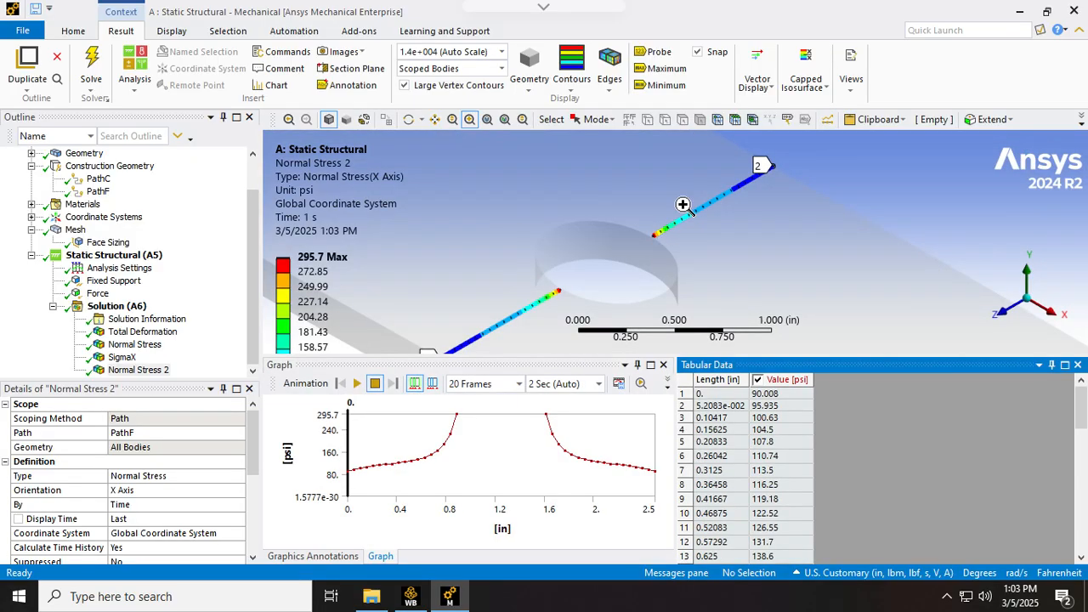
click(488, 120)
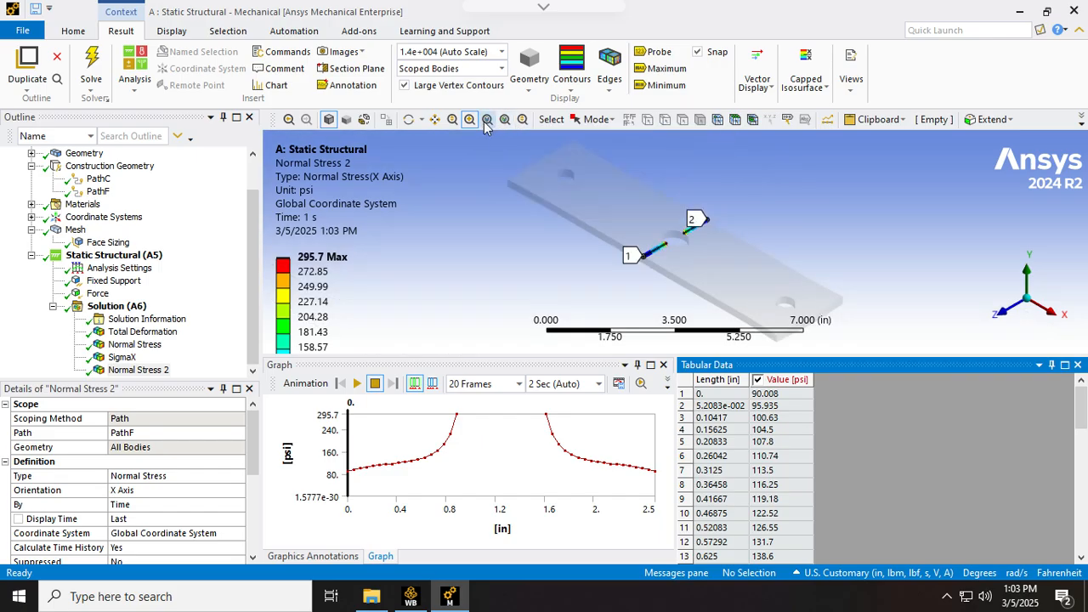
drag(674, 229, 724, 270)
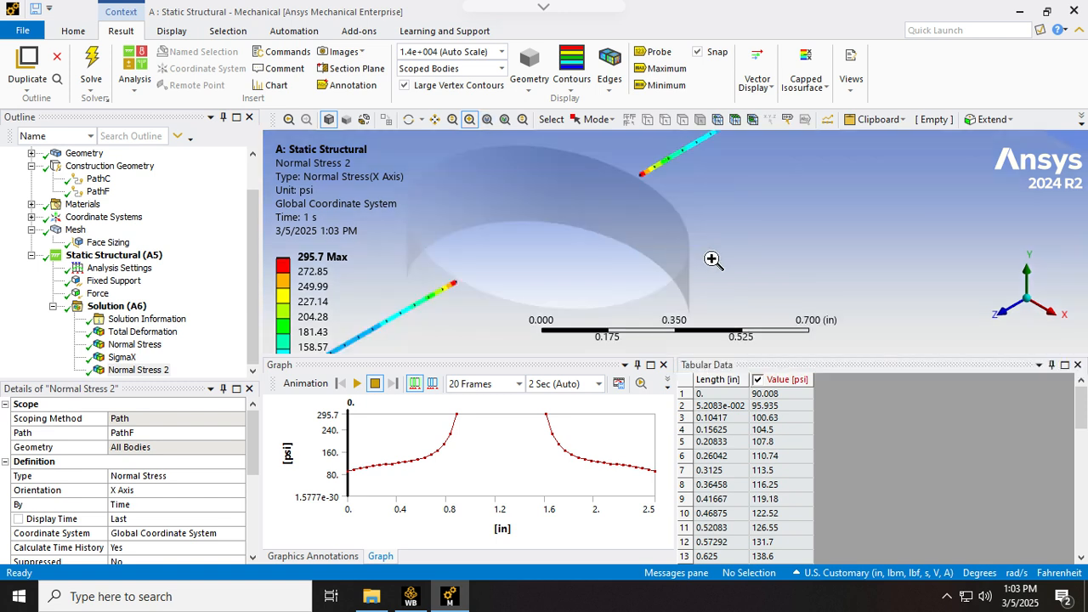
drag(614, 160, 753, 260)
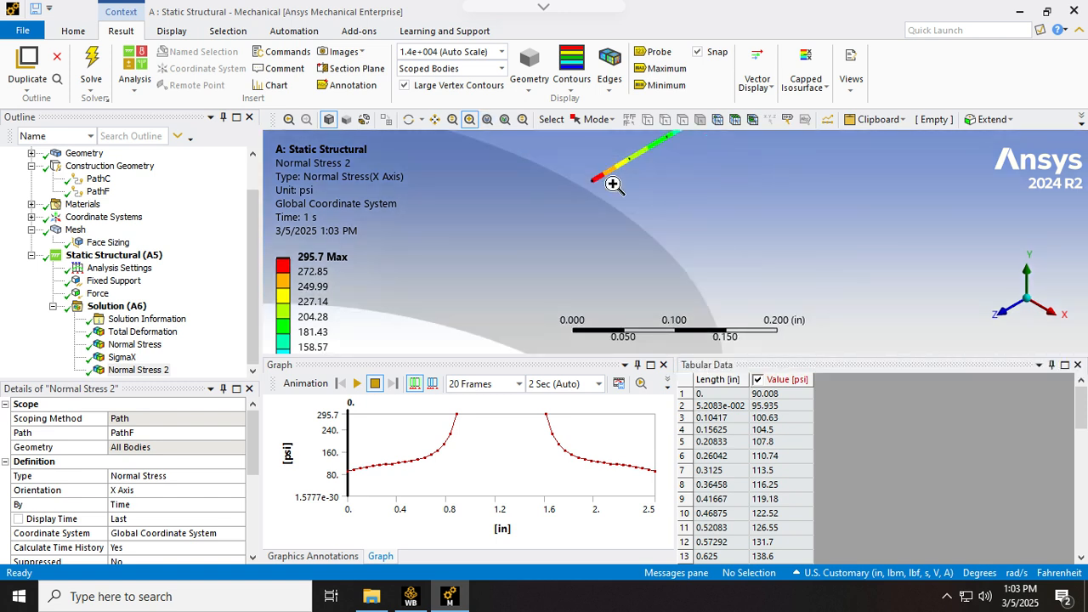
drag(628, 226, 656, 248)
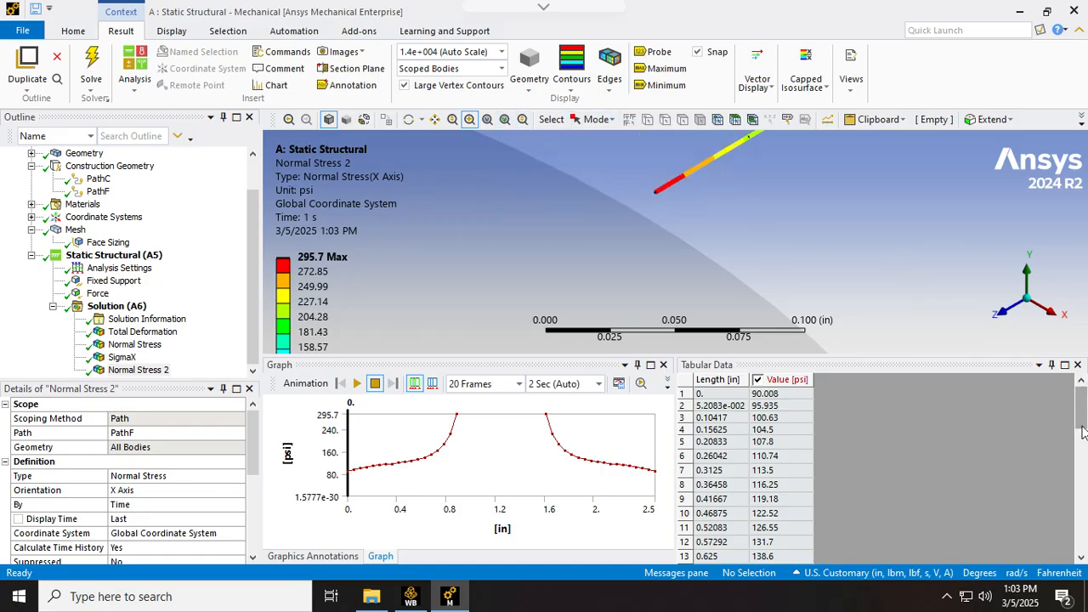
drag(1082, 420, 1045, 349)
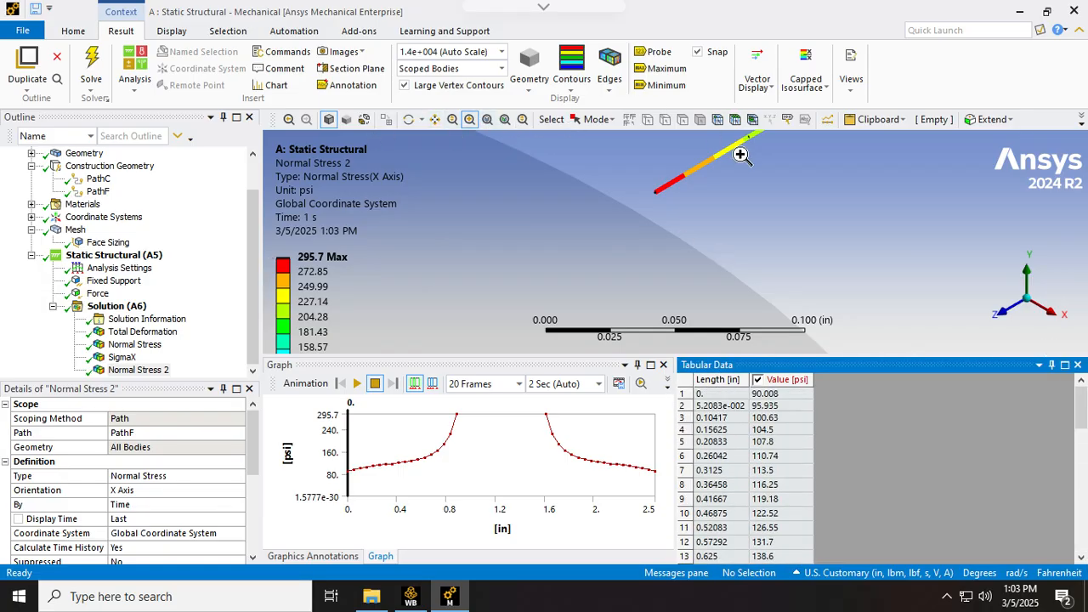
Step: Inspect the mesh around the centre hole and probe the all-bodies X-axis normal stress on the hole's wall
click(152, 370)
click(75, 229)
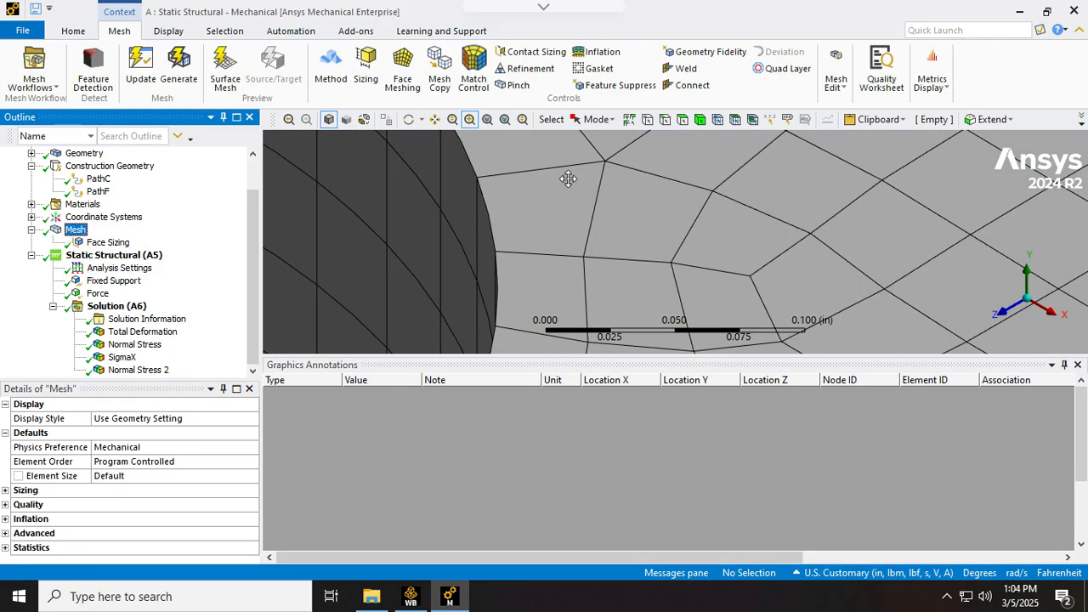
drag(573, 183, 626, 209)
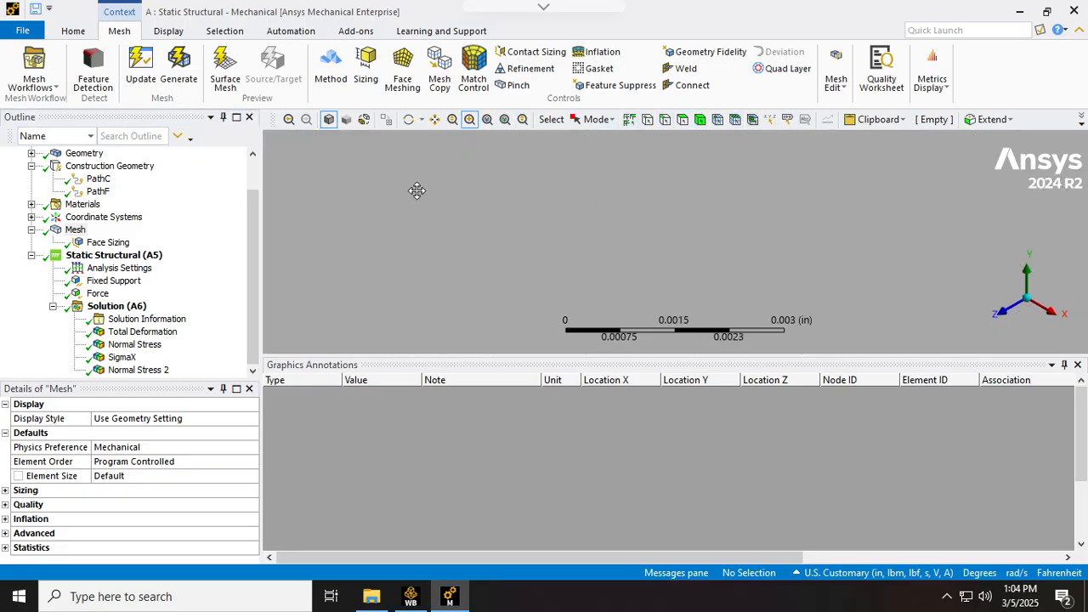
click(434, 119)
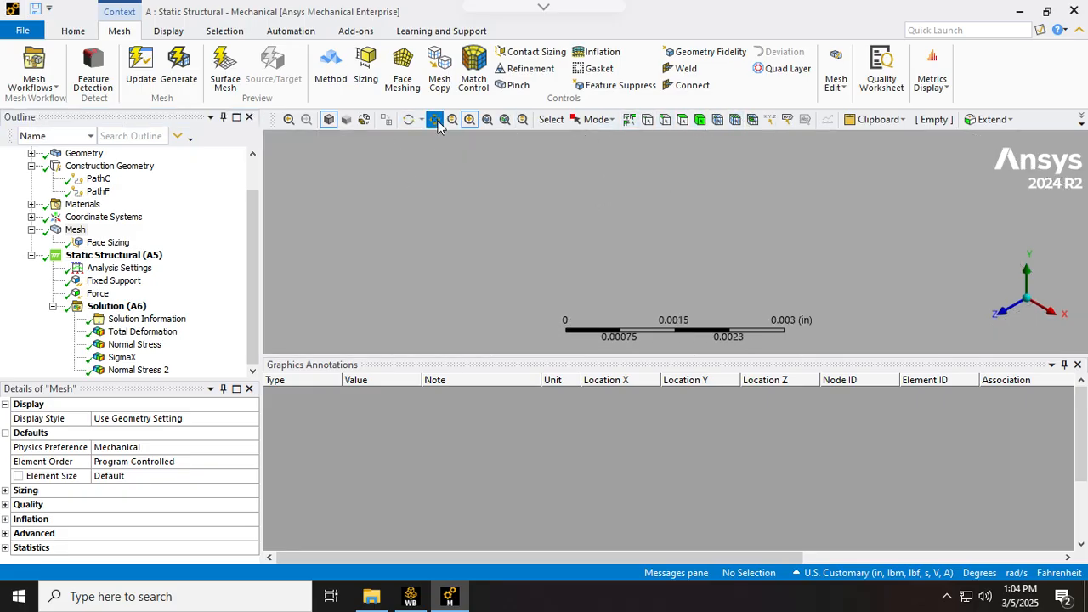
click(505, 120)
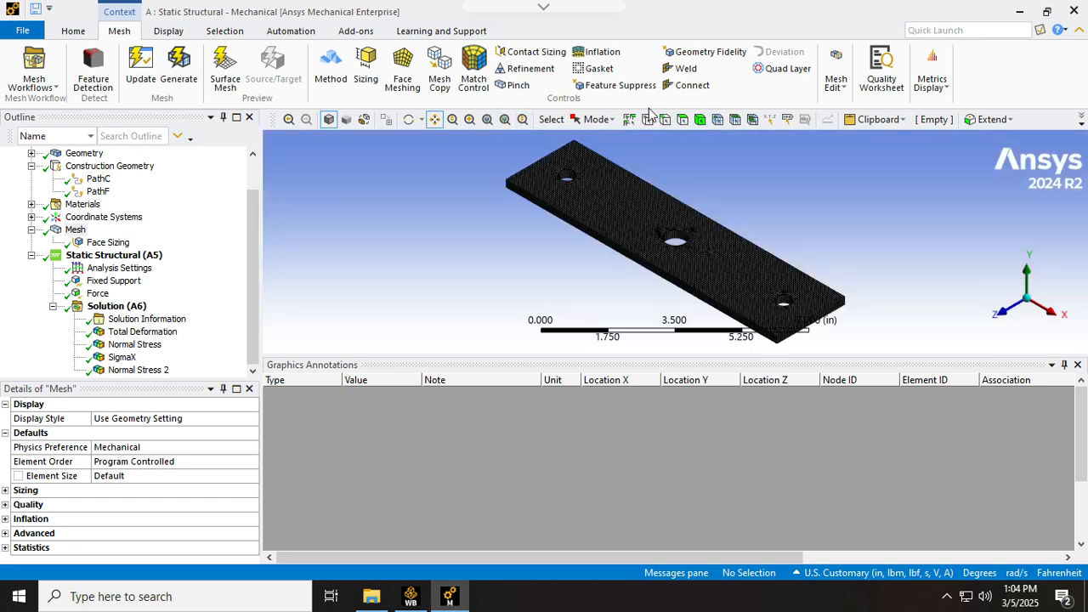
click(469, 120)
drag(656, 203, 819, 318)
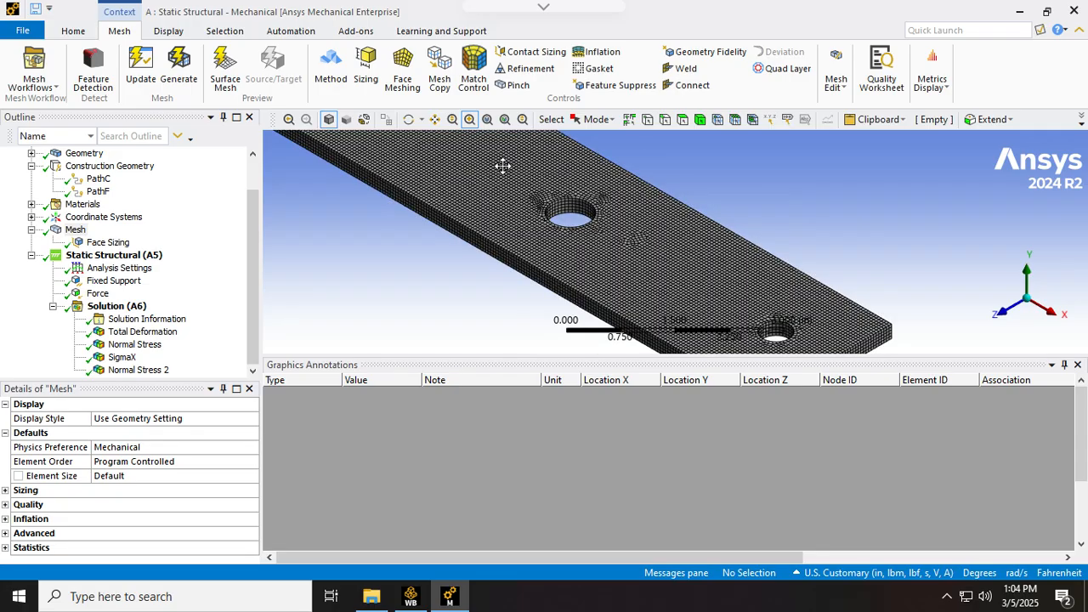
drag(550, 194, 713, 282)
drag(537, 164, 689, 287)
drag(593, 152, 839, 345)
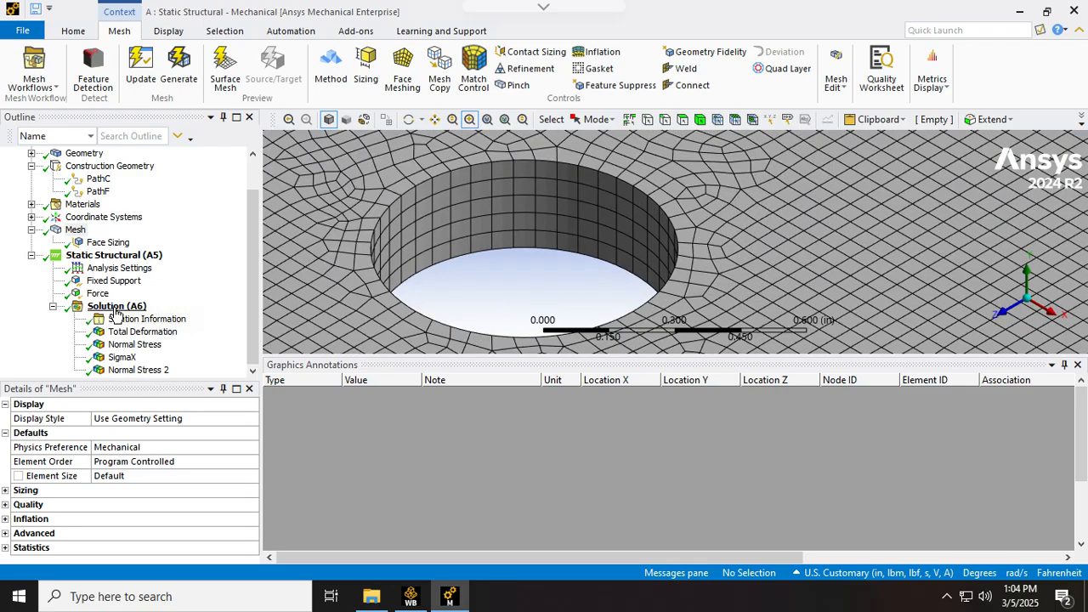
click(132, 345)
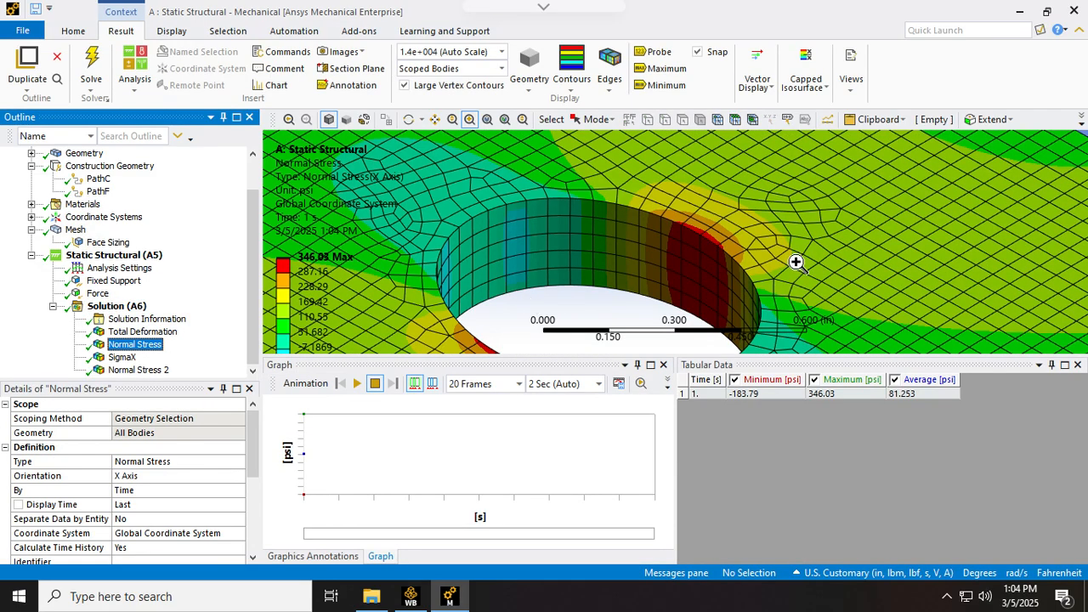
click(652, 51)
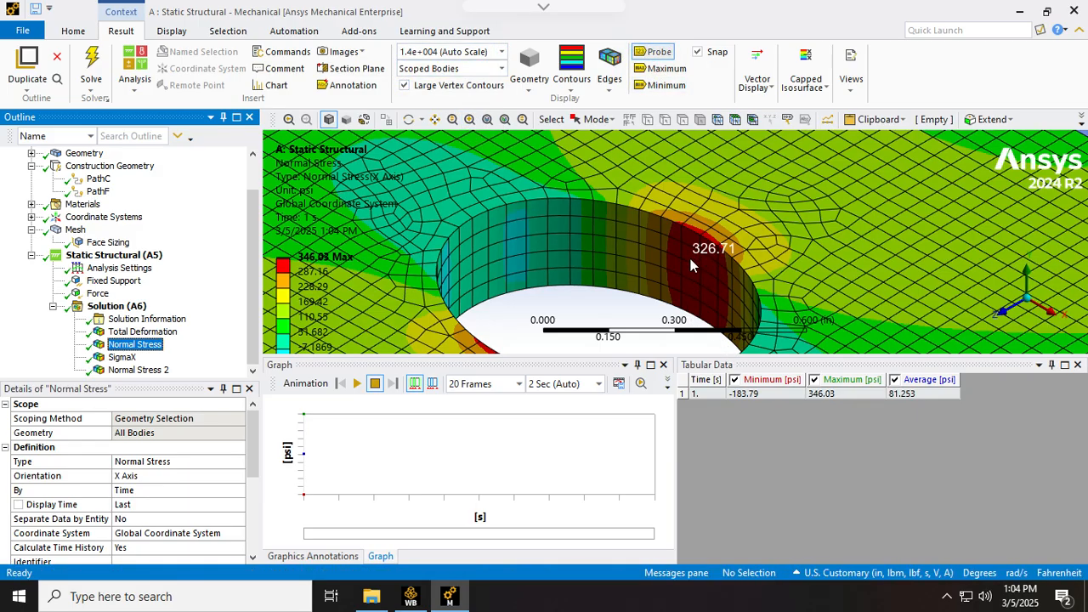
Step: Examine the PathF result's end at the hole from another angle and locate its last tabulated stress value before the hole
click(127, 370)
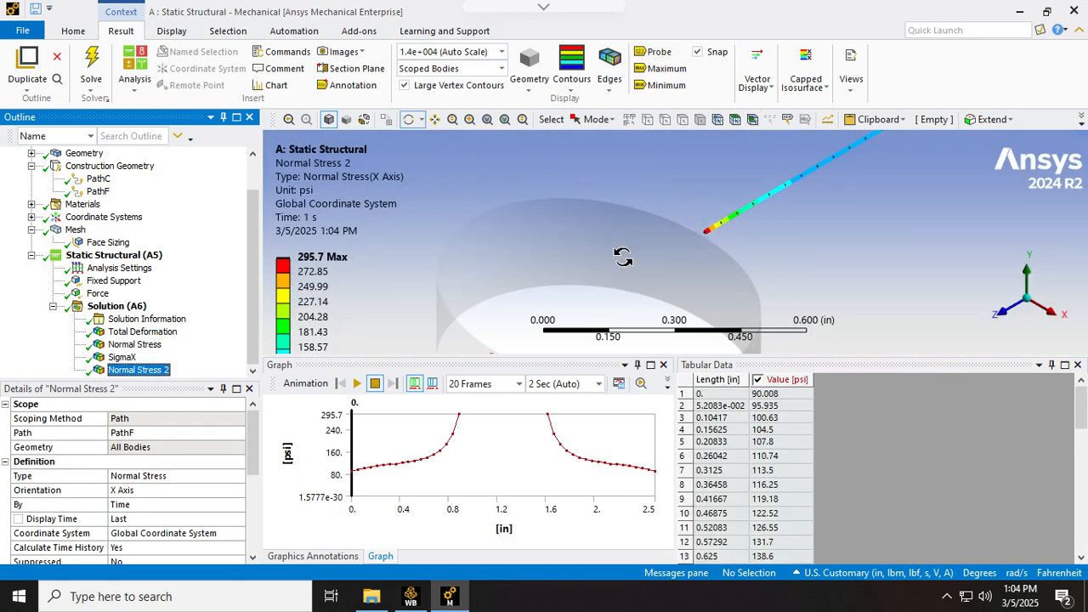
drag(608, 280, 555, 237)
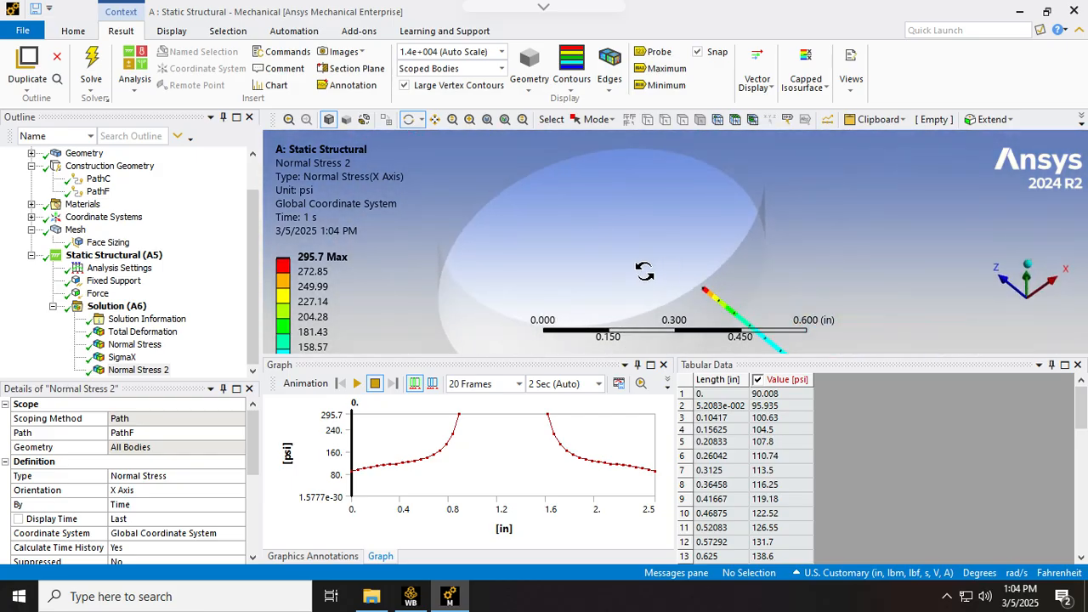
click(470, 119)
drag(682, 268, 729, 309)
drag(593, 215, 720, 315)
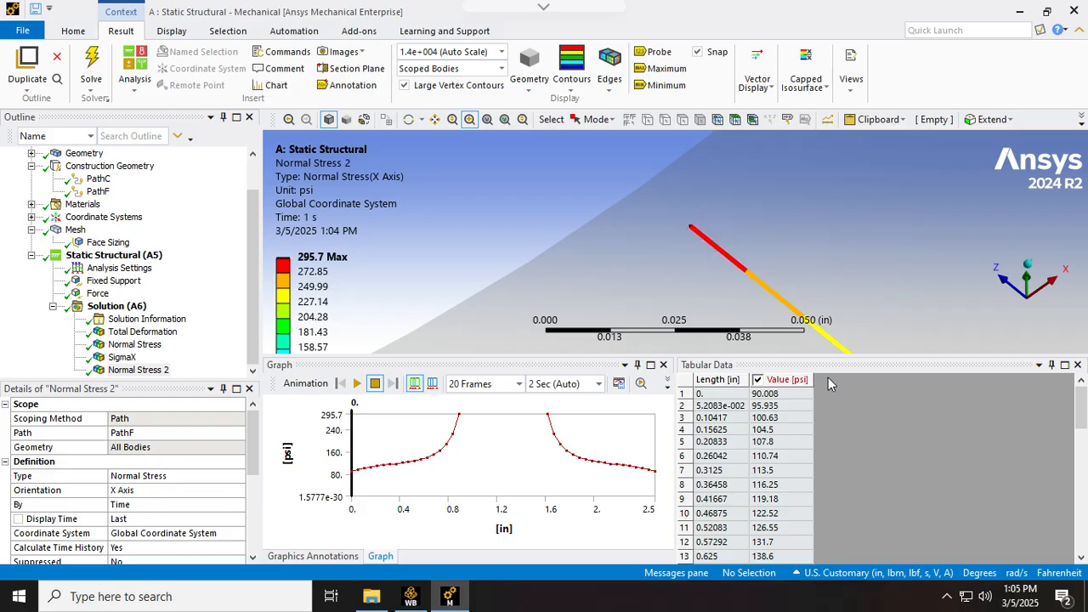
drag(1083, 408, 1082, 448)
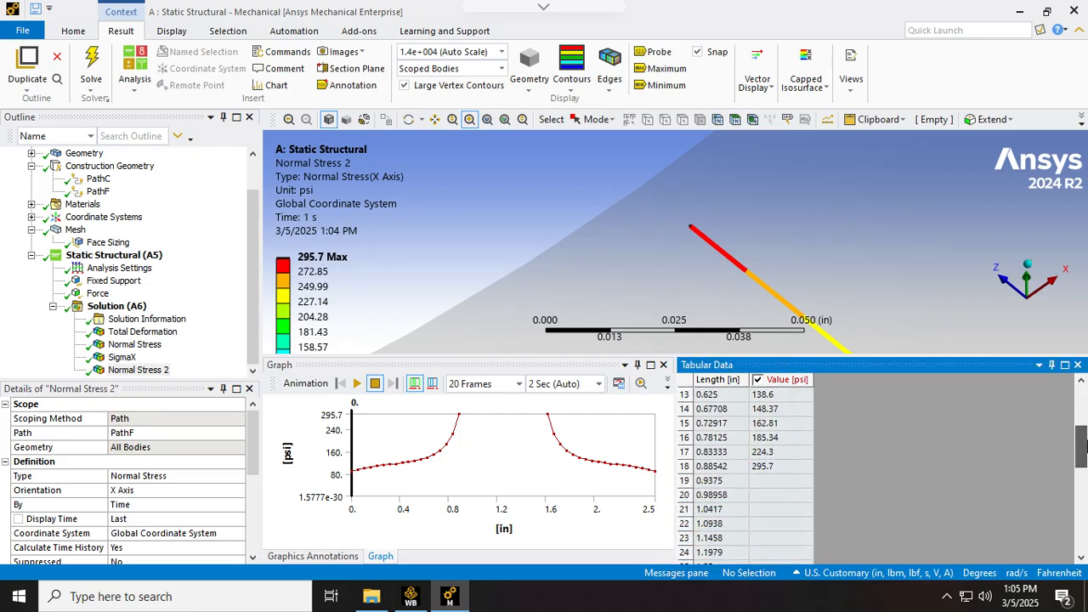
click(705, 467)
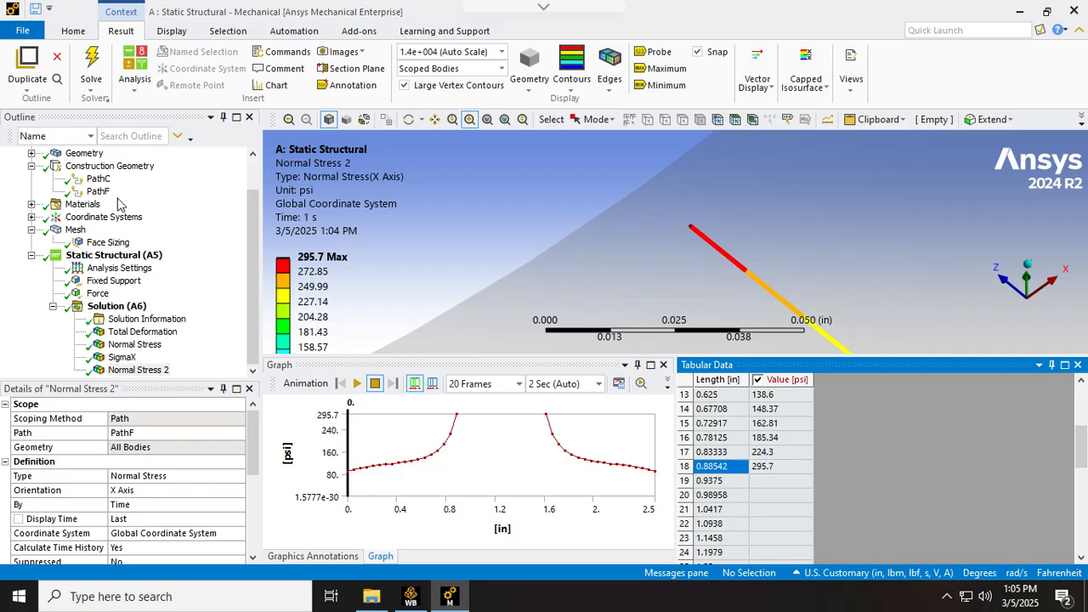
click(99, 191)
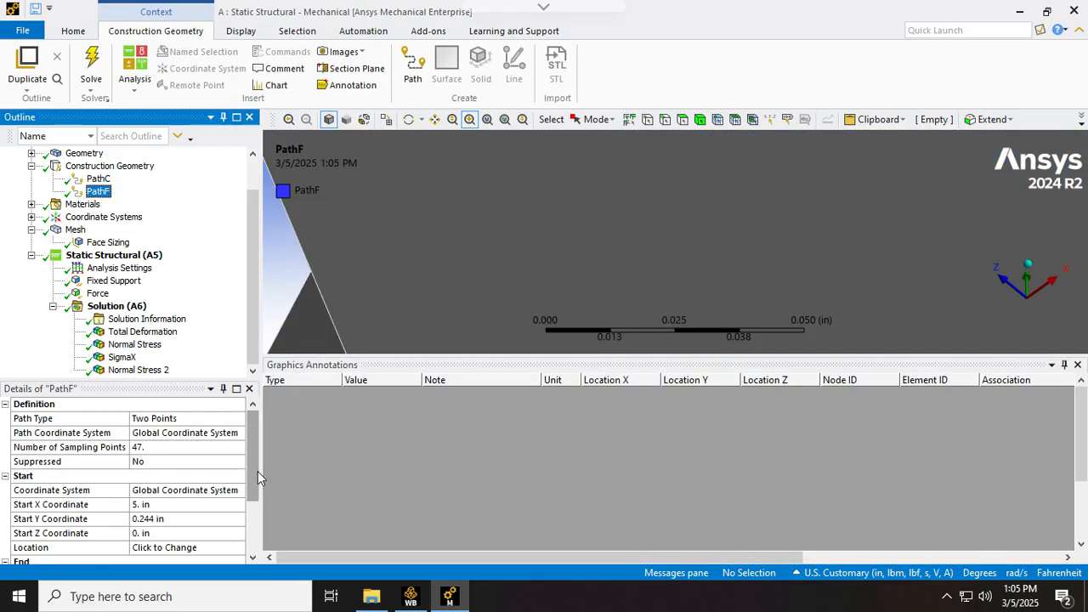
drag(255, 486, 255, 536)
click(156, 436)
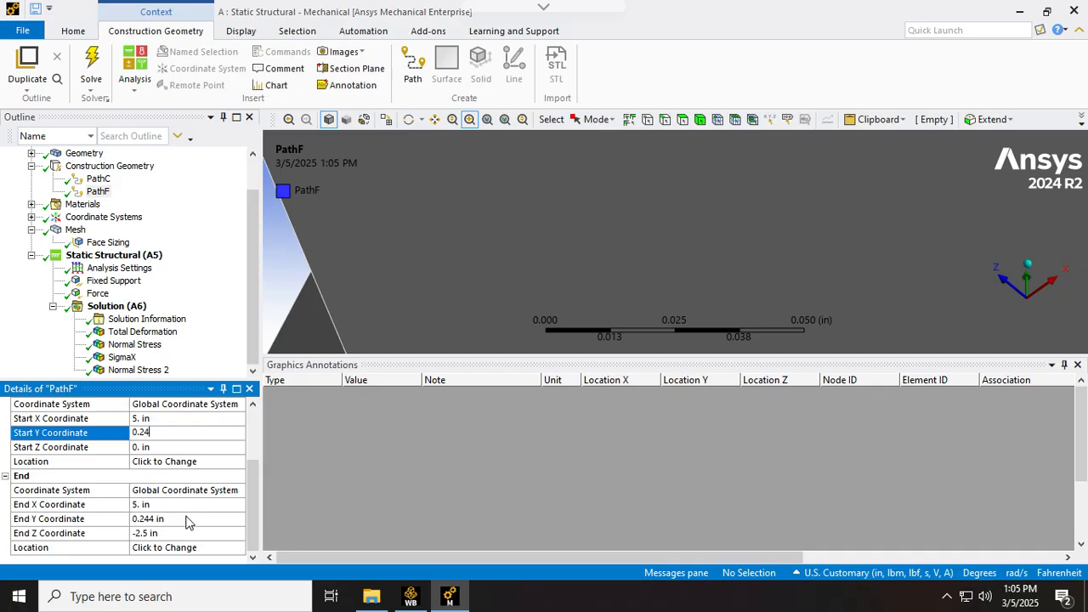
scroll(186, 524, up, 2)
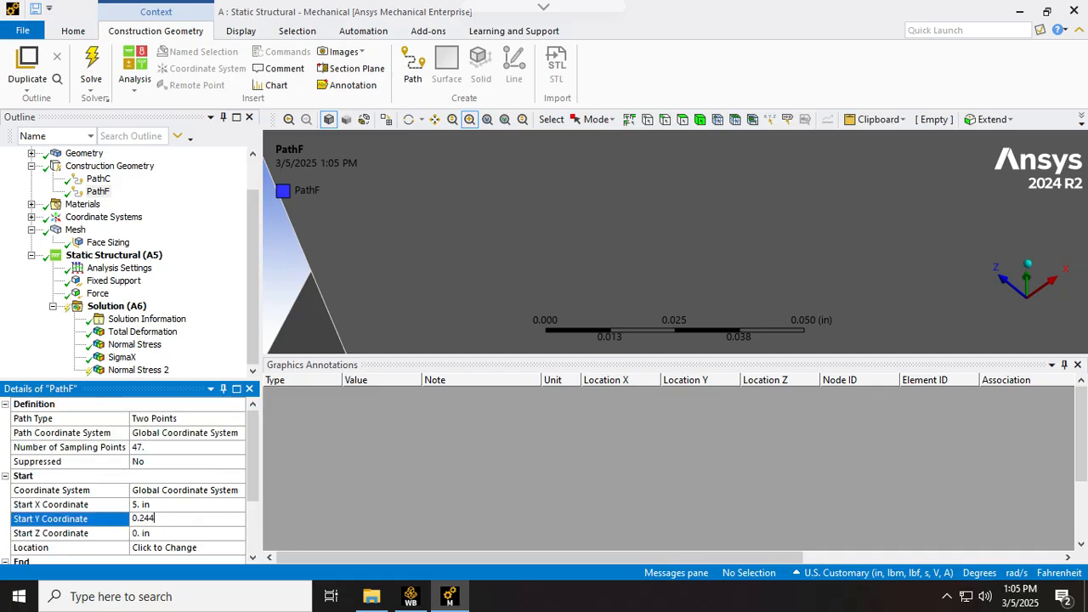
click(96, 193)
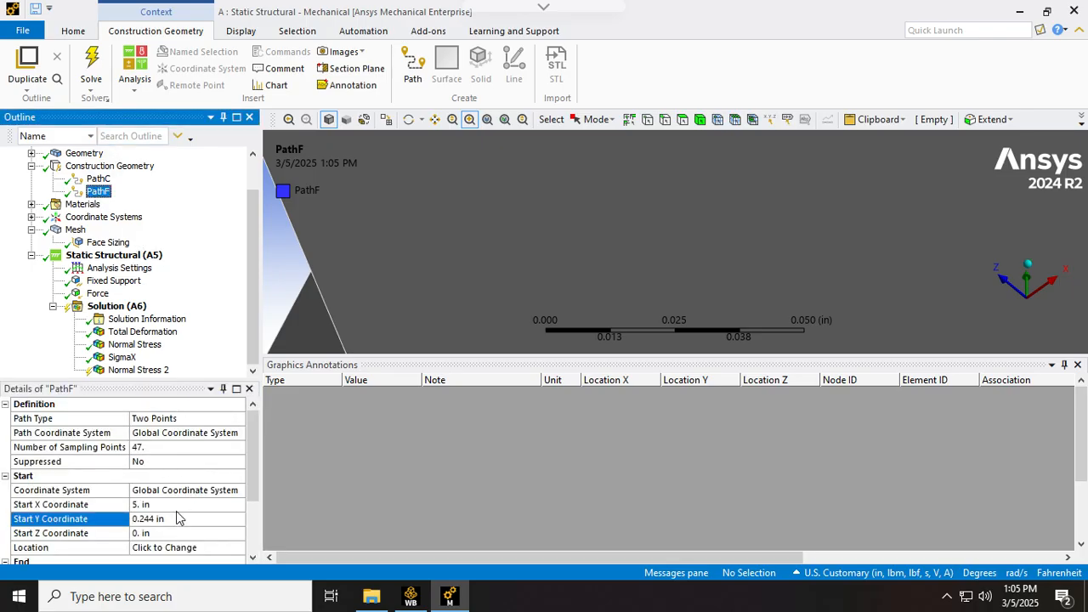
drag(248, 476, 251, 546)
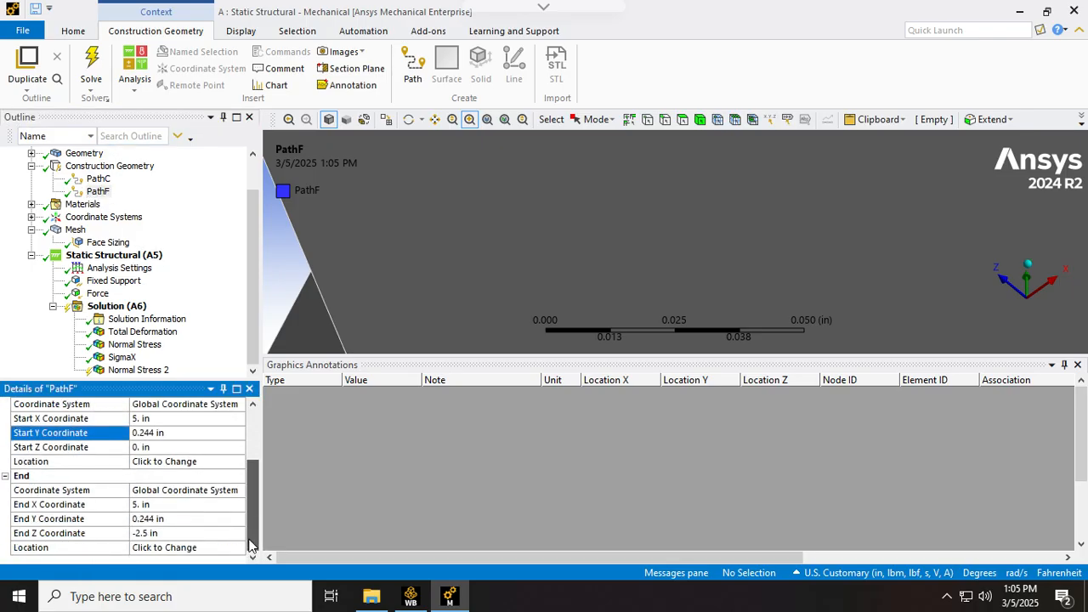
right_click(98, 192)
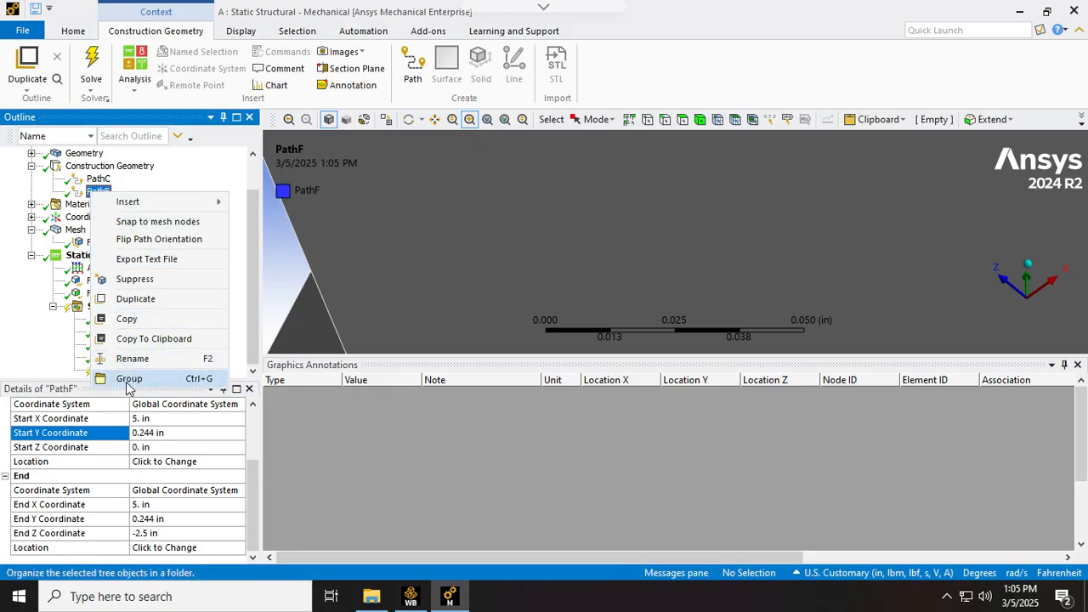
click(67, 196)
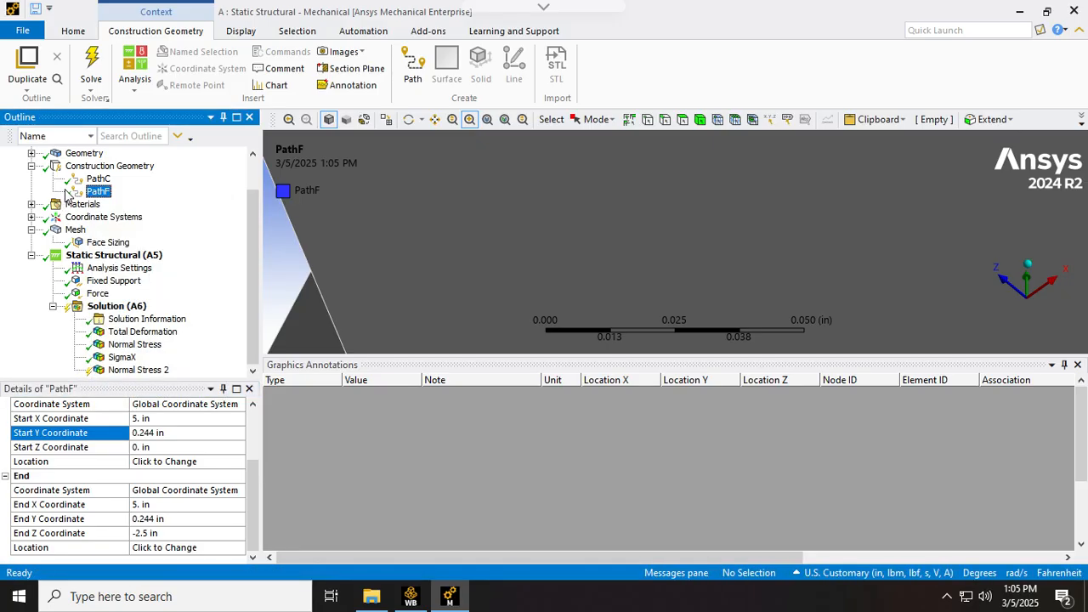
right_click(94, 194)
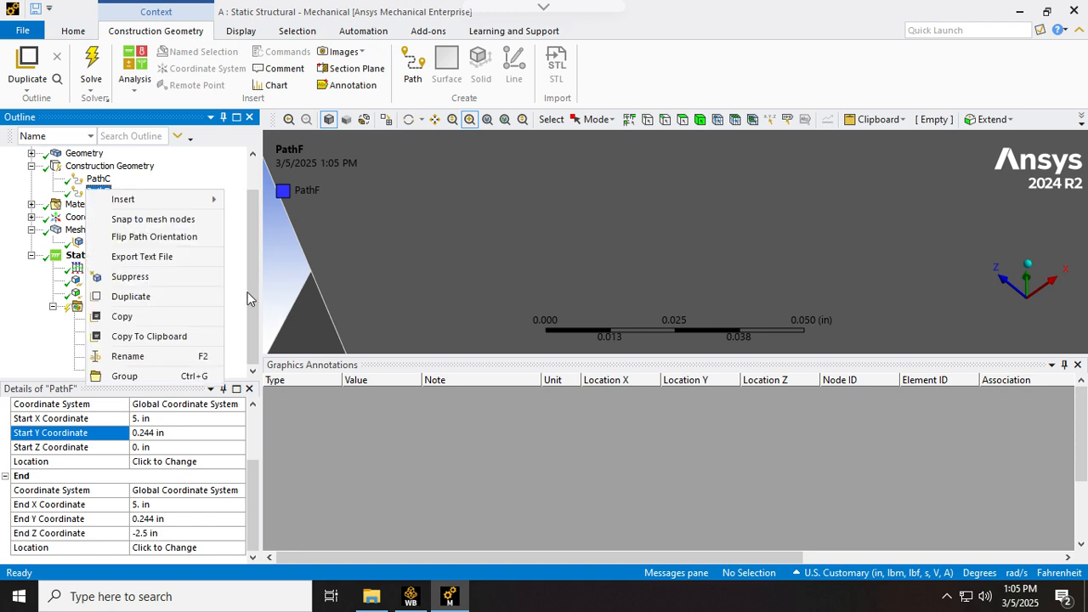
click(1, 280)
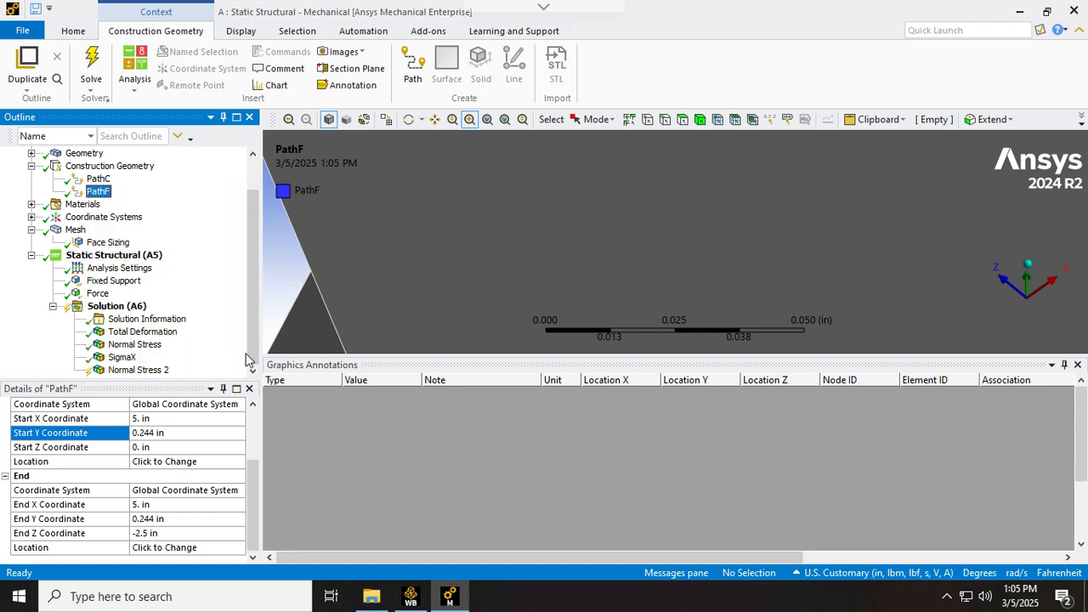
Step: Delete the normal stress result that is scoped to PathF from the solution
click(133, 373)
right_click(134, 372)
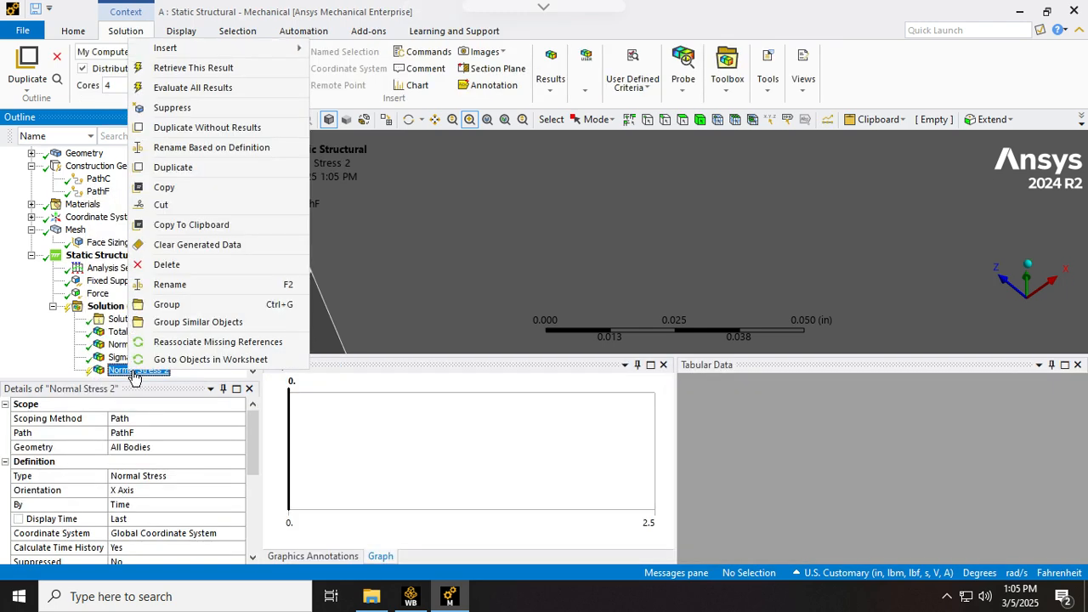
click(179, 267)
click(529, 356)
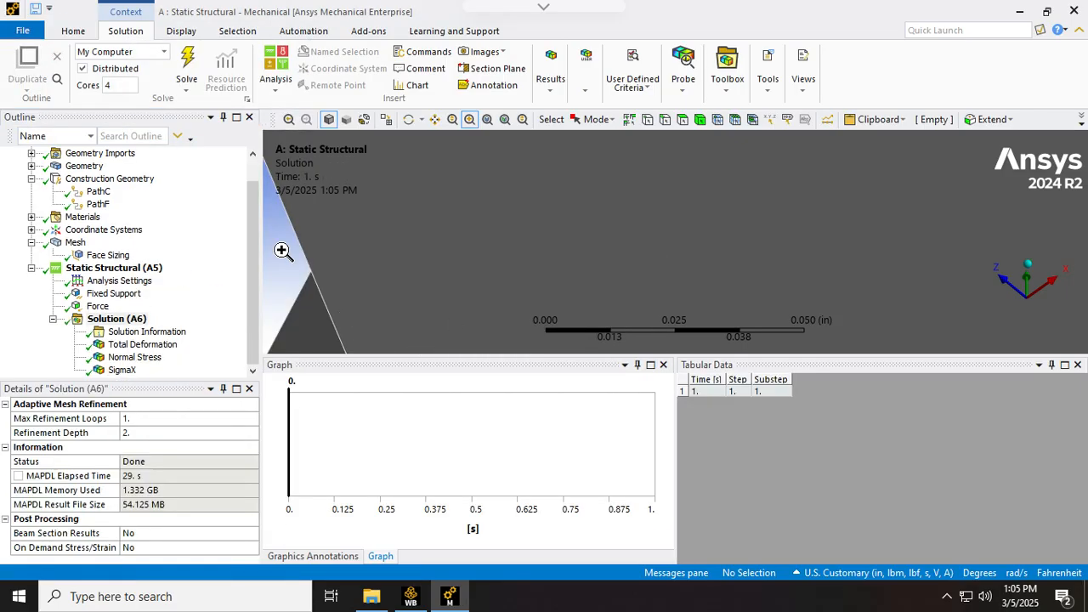
Step: Set both the start and end Y coordinates of PathF to 0.24 in
click(94, 204)
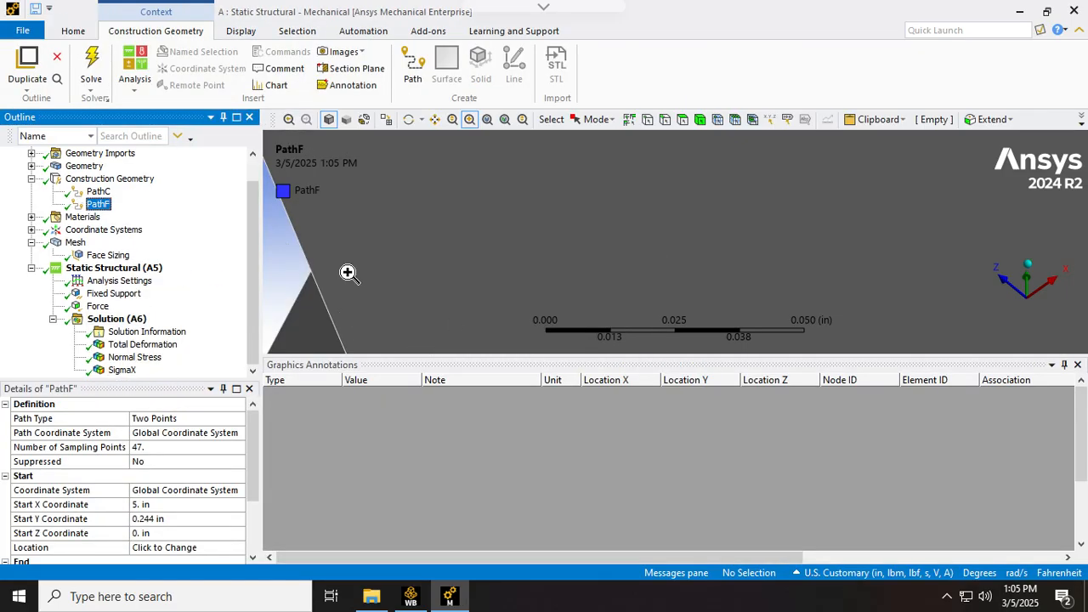
click(189, 519)
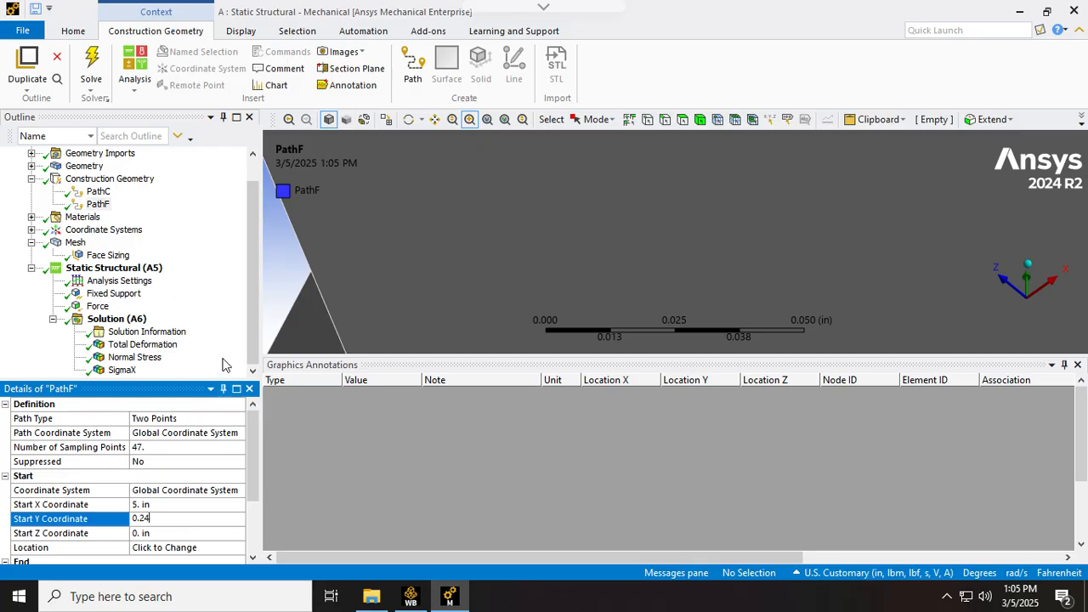
click(244, 315)
drag(253, 451, 255, 503)
click(174, 521)
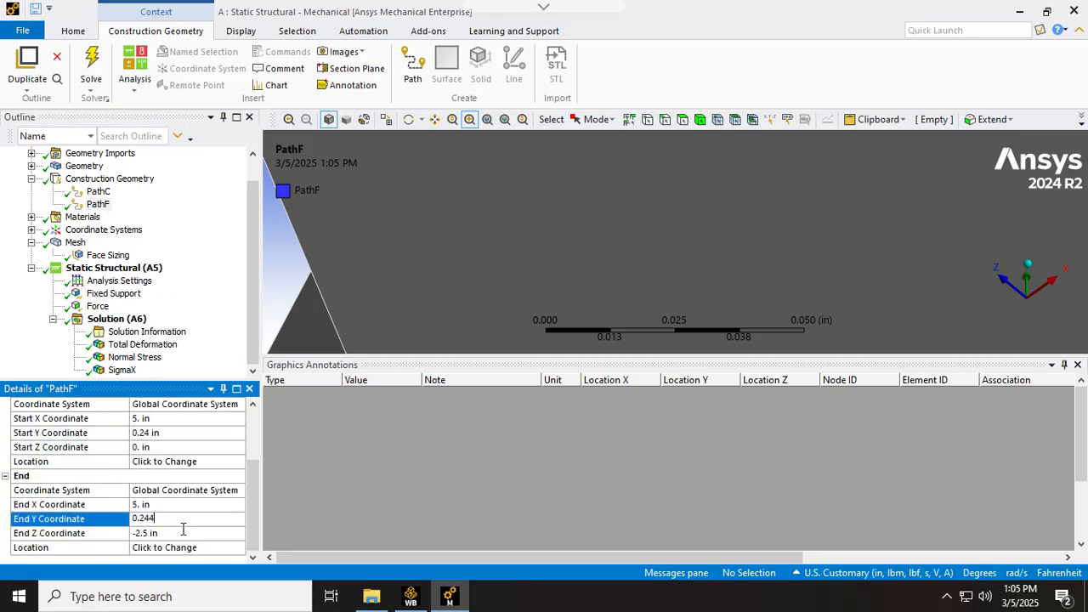
click(209, 284)
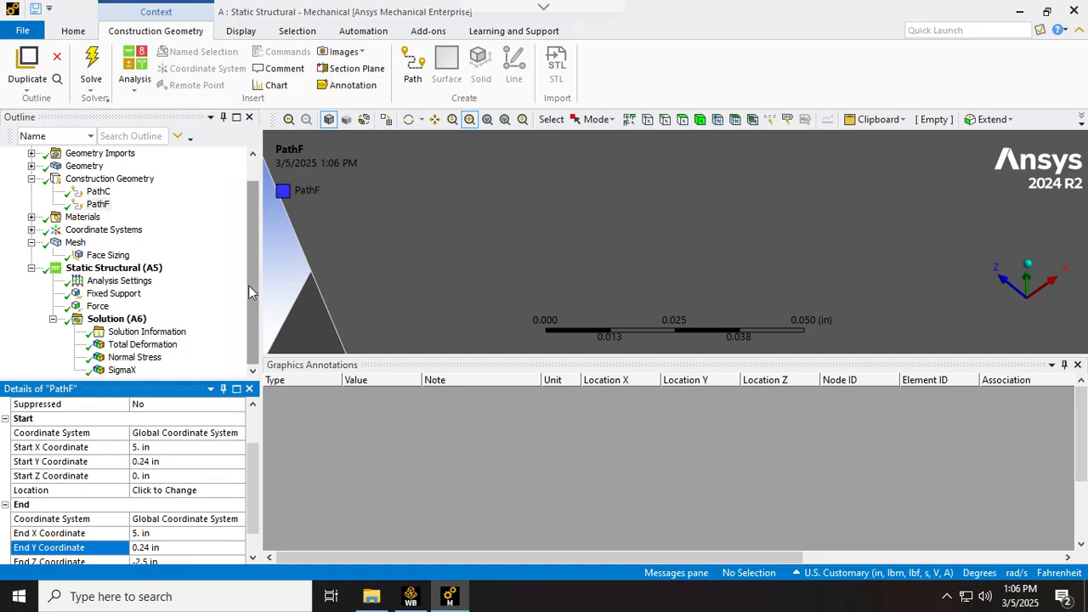
Step: Look through the tabulated SigmaX stress values along PathC up to the edge of the centre hole
click(122, 370)
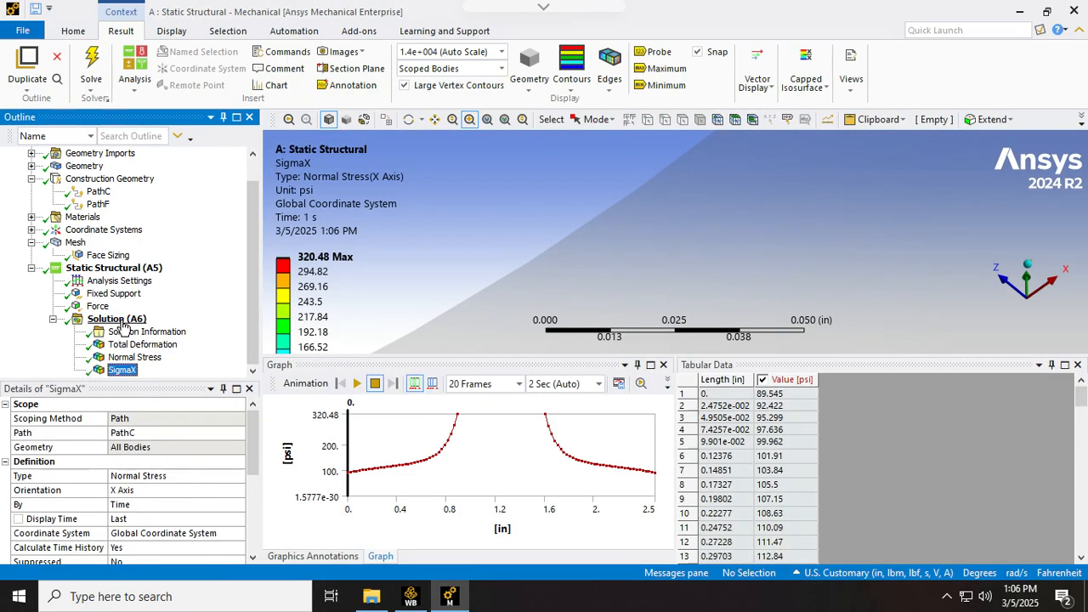
click(1081, 415)
drag(1082, 416, 1082, 446)
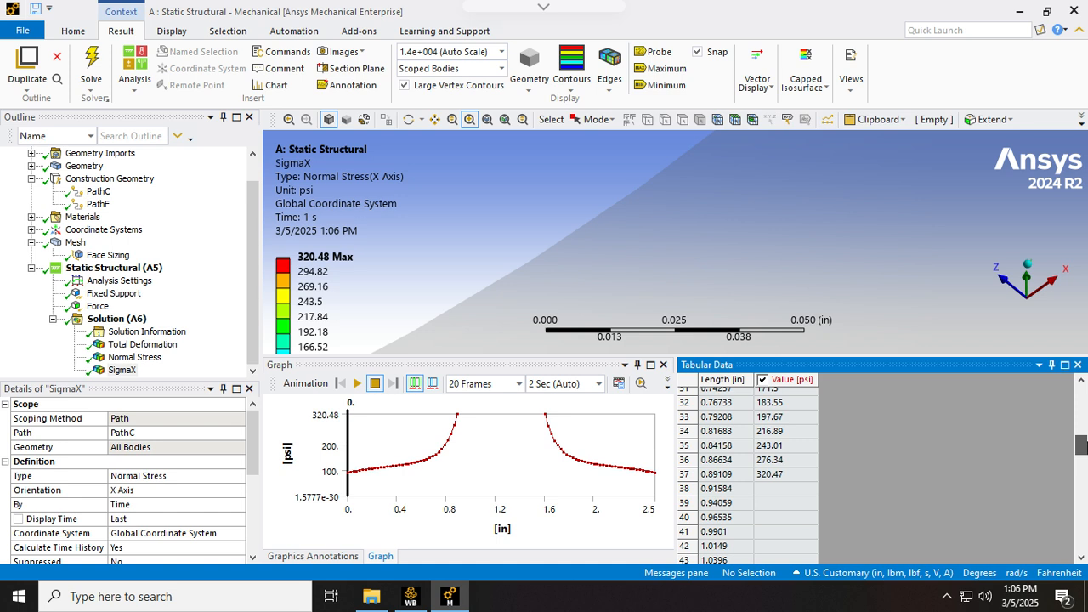
drag(1082, 445, 1081, 410)
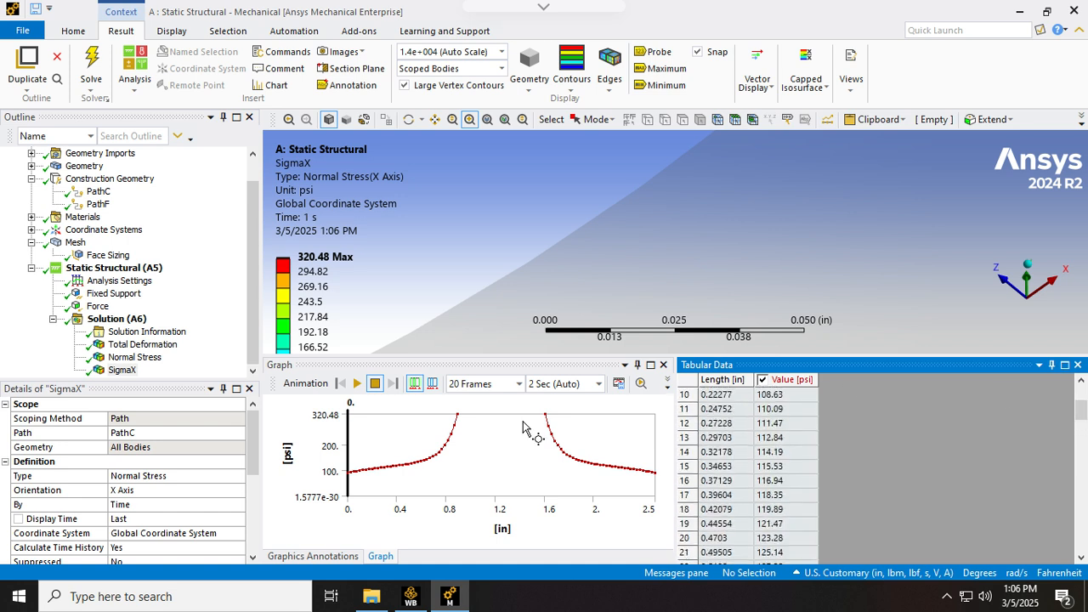
Step: Insert a new X-axis normal stress result in the solution and scope it to PathF
click(103, 318)
right_click(104, 319)
mouse_move(156, 334)
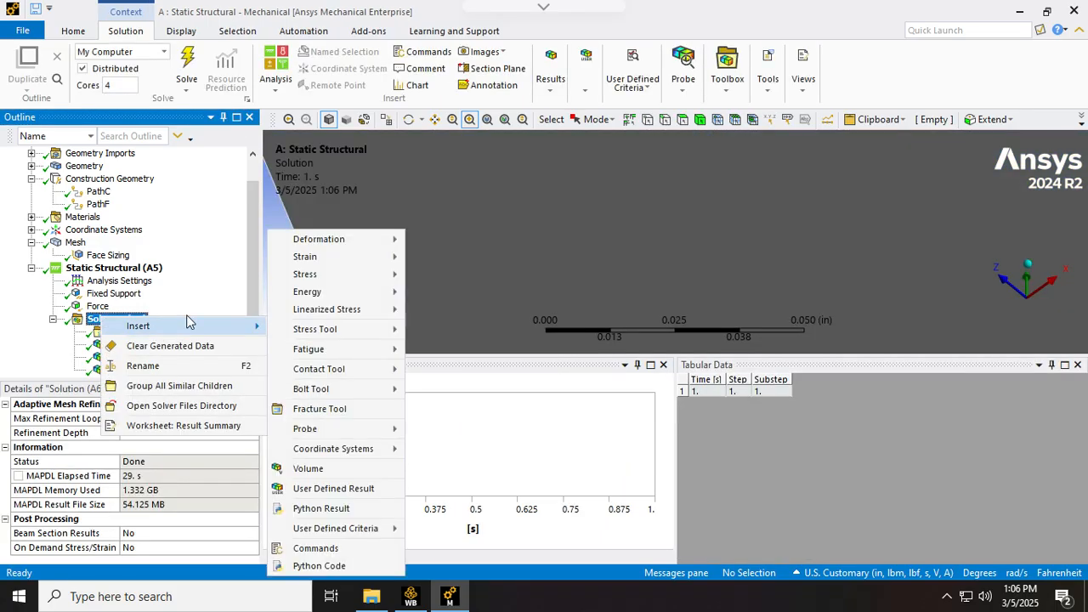
mouse_move(357, 274)
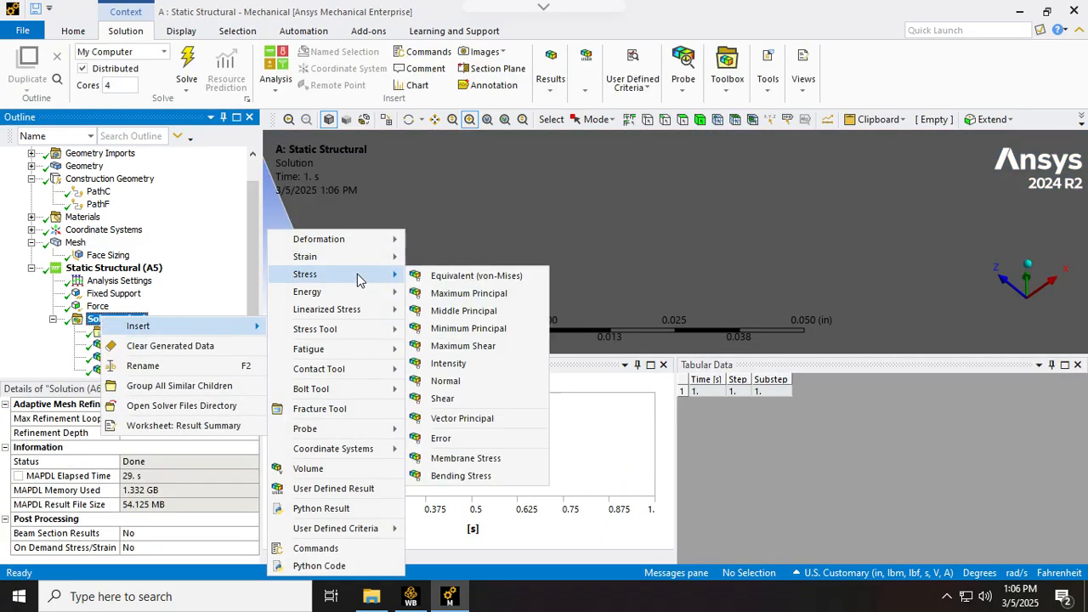
click(456, 380)
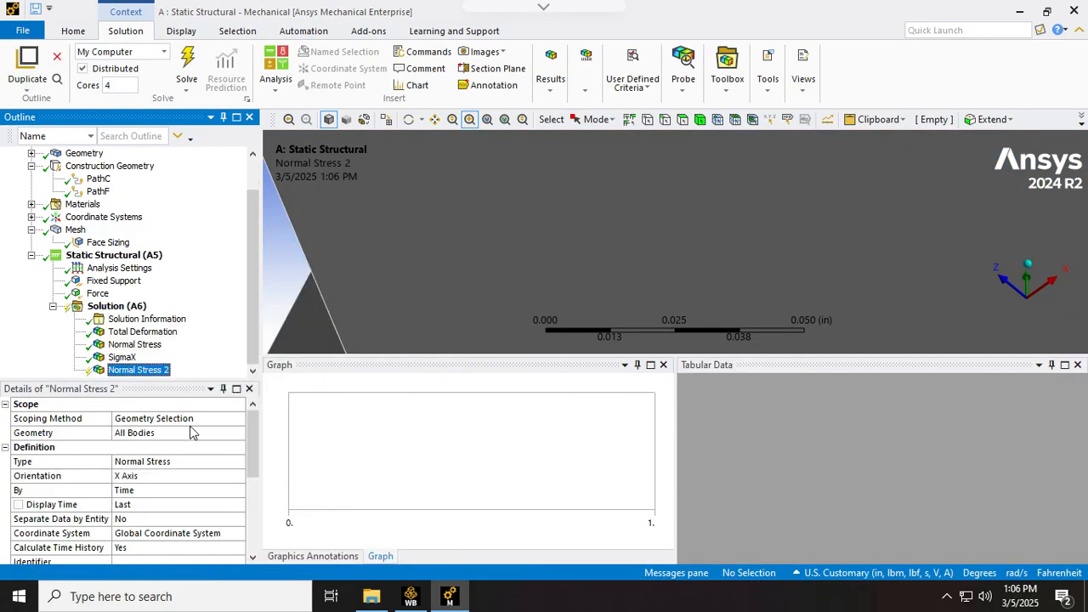
click(185, 420)
click(239, 420)
click(166, 457)
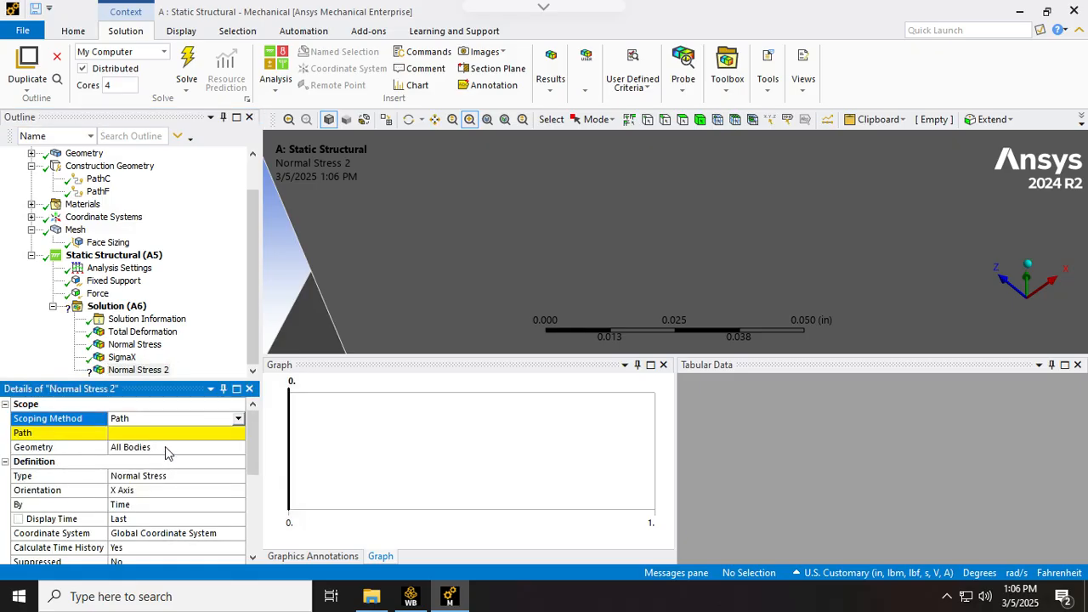
click(239, 435)
click(149, 459)
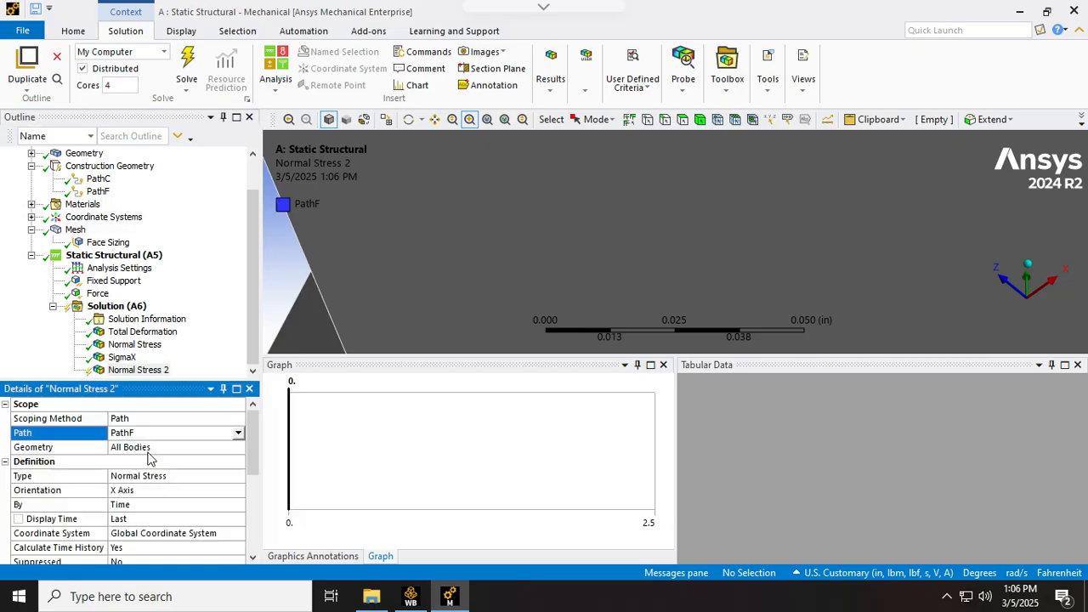
Step: Evaluate all results and examine the tabulated PathF stress values up to the centre hole
right_click(127, 371)
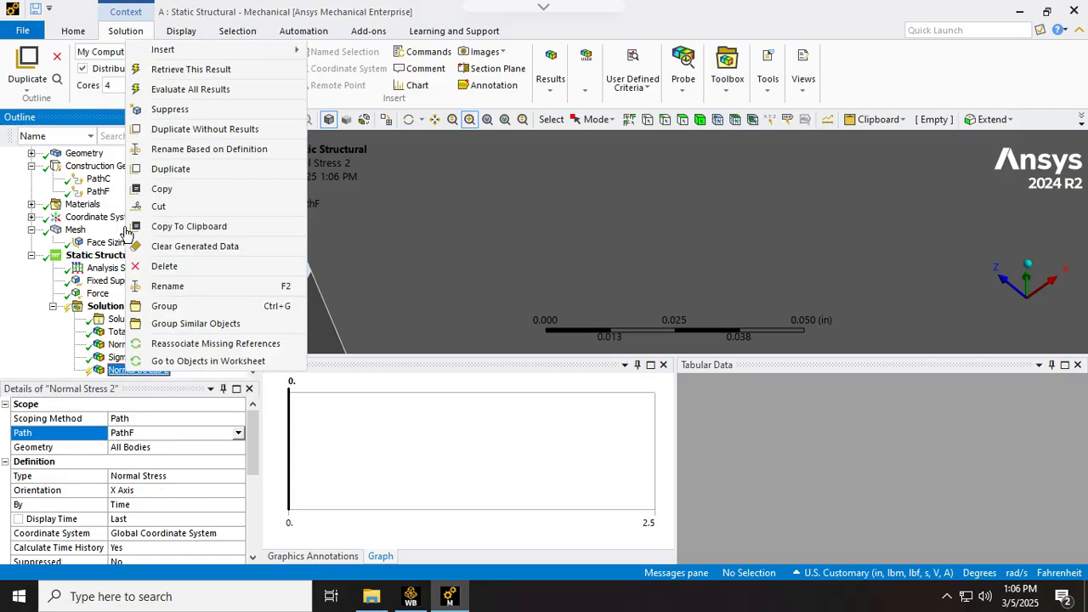
click(174, 89)
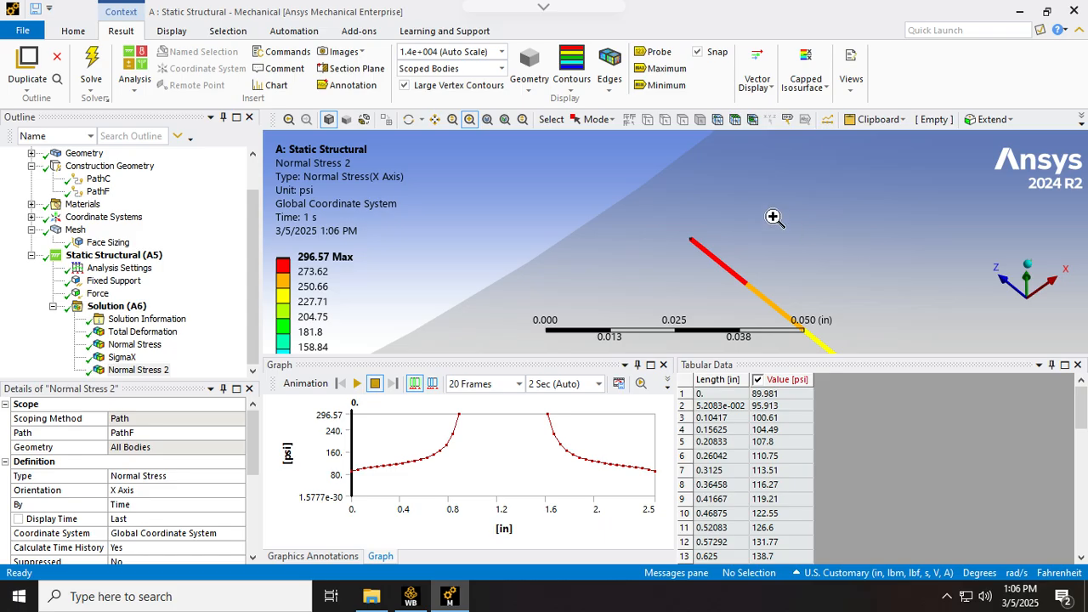
drag(1082, 408, 1084, 442)
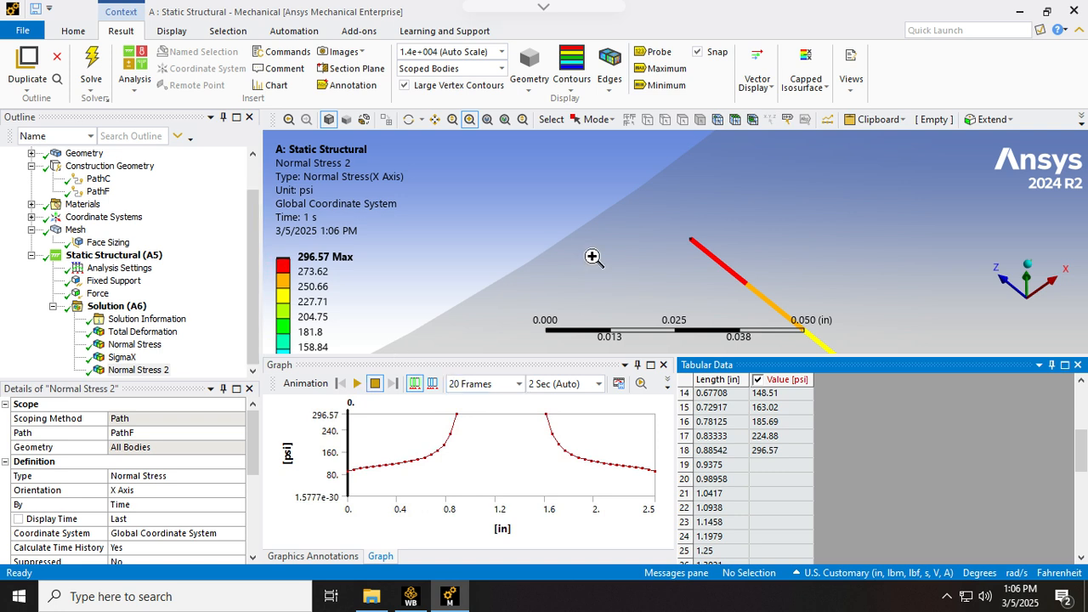
Step: Reorient the model with the Y axis pointing up and fit the whole plate with the PathF result in view
click(554, 211)
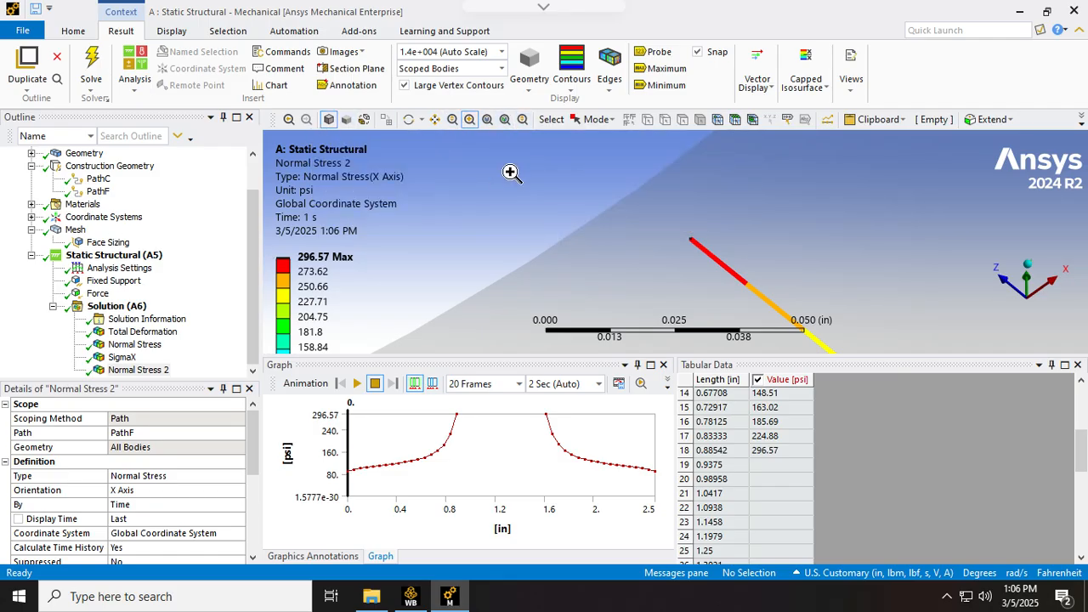
right_click(503, 170)
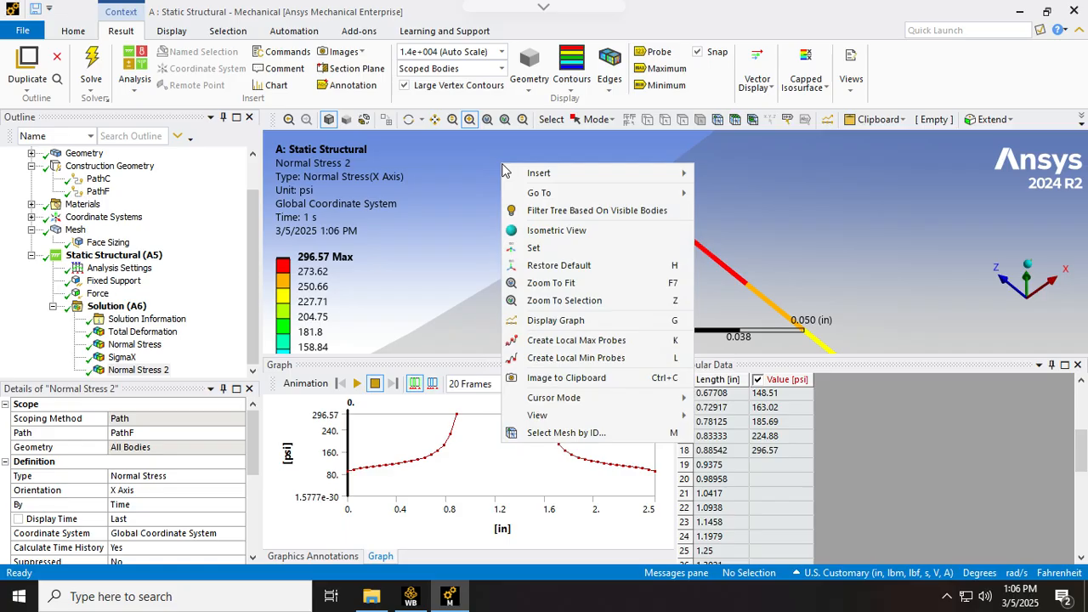
click(450, 203)
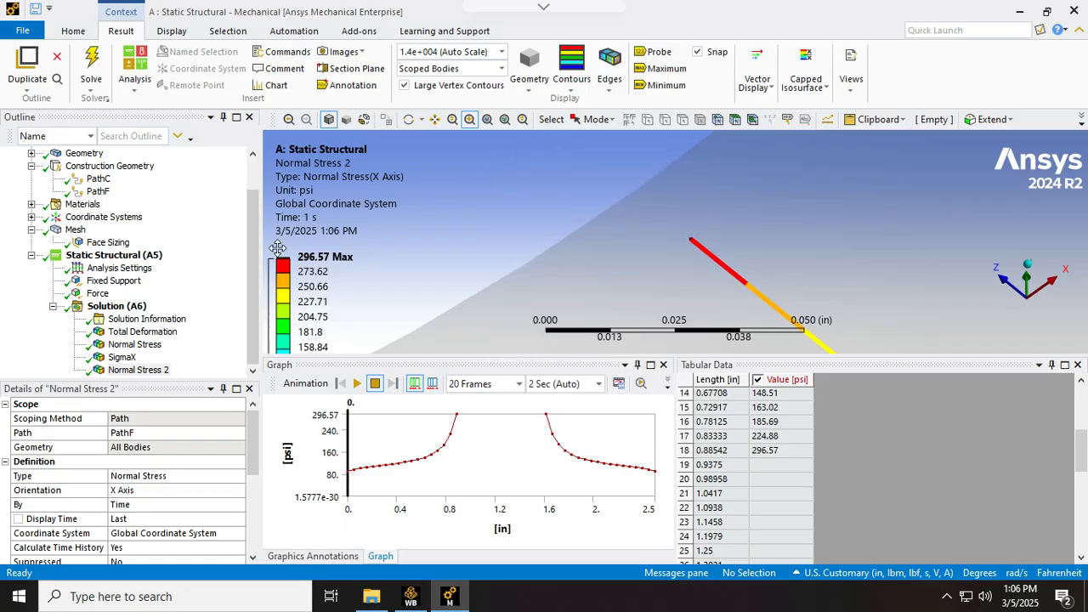
right_click(532, 238)
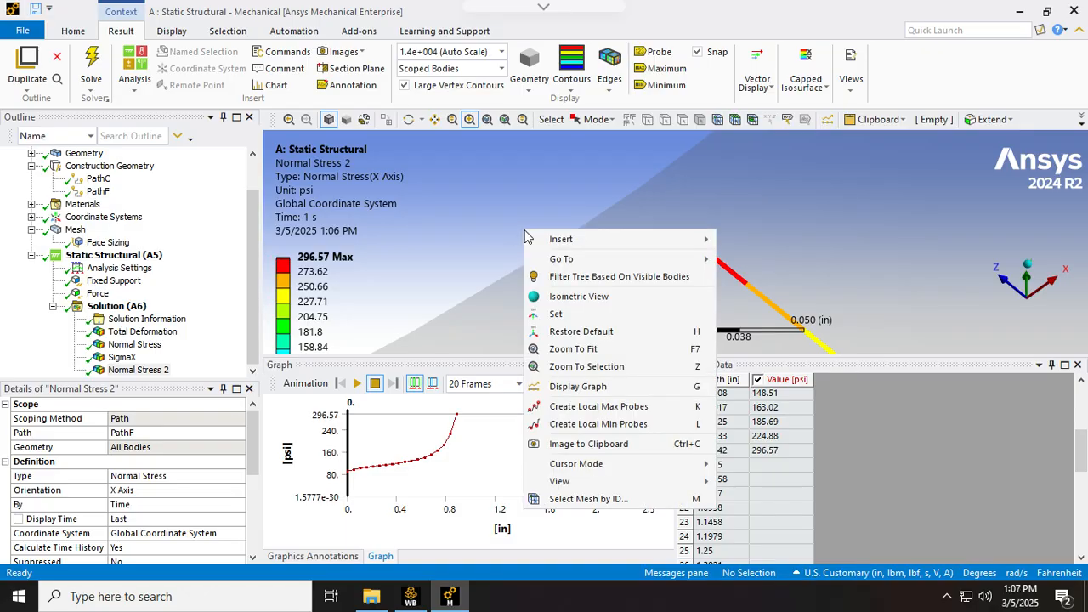
click(560, 313)
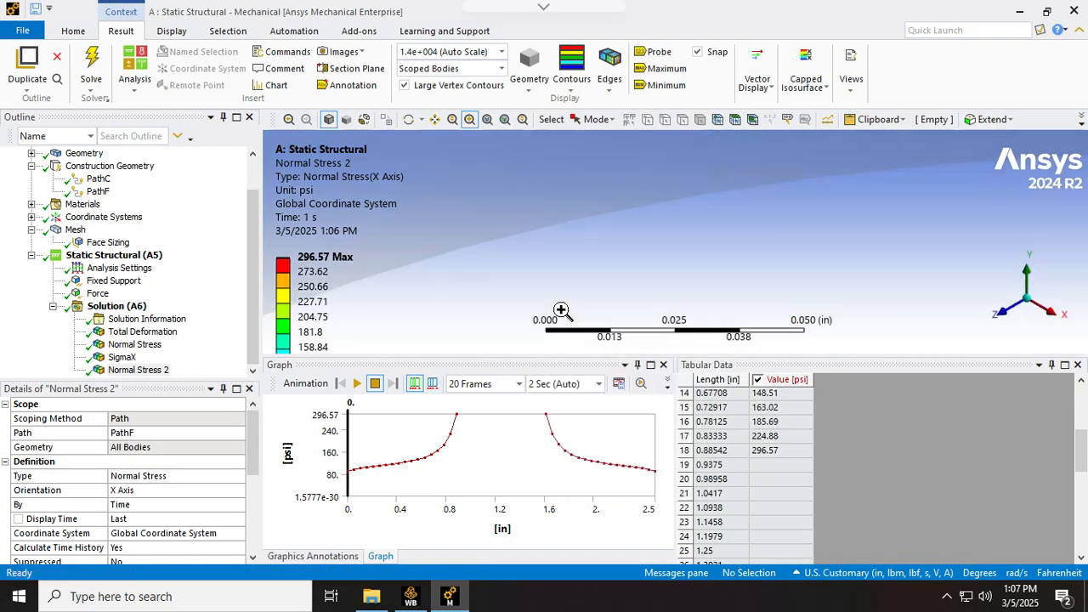
click(486, 121)
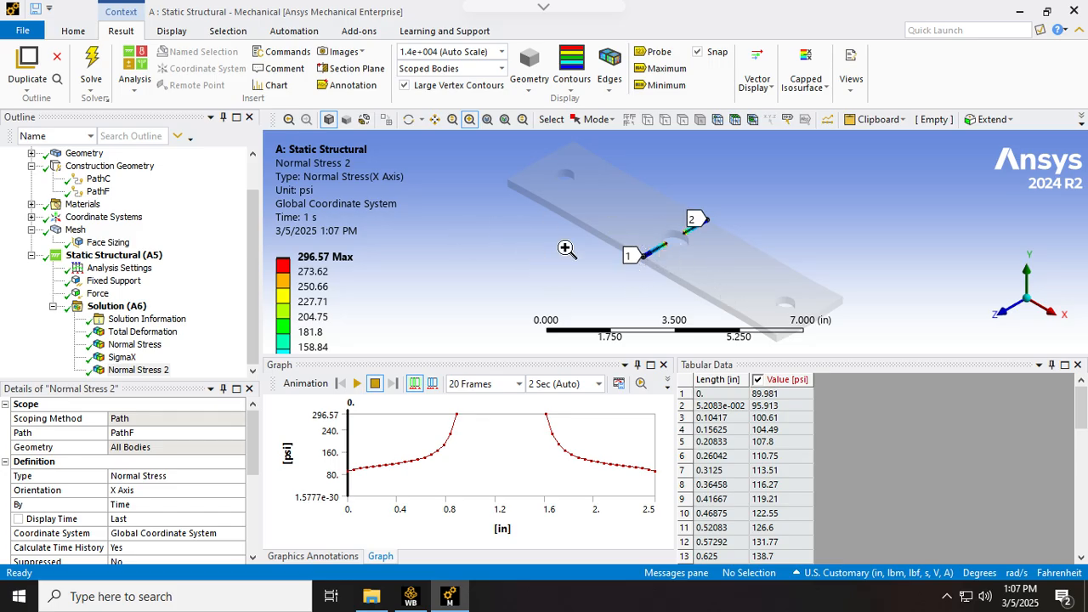
Step: Delete the newly added PathF normal stress result and confirm its removal
click(140, 371)
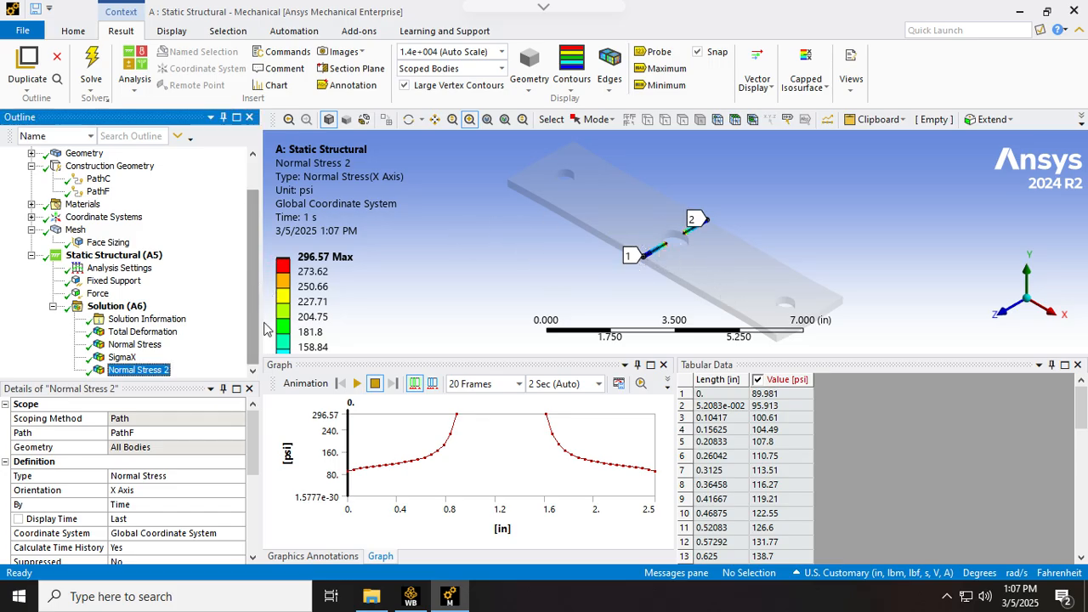
right_click(145, 374)
click(176, 263)
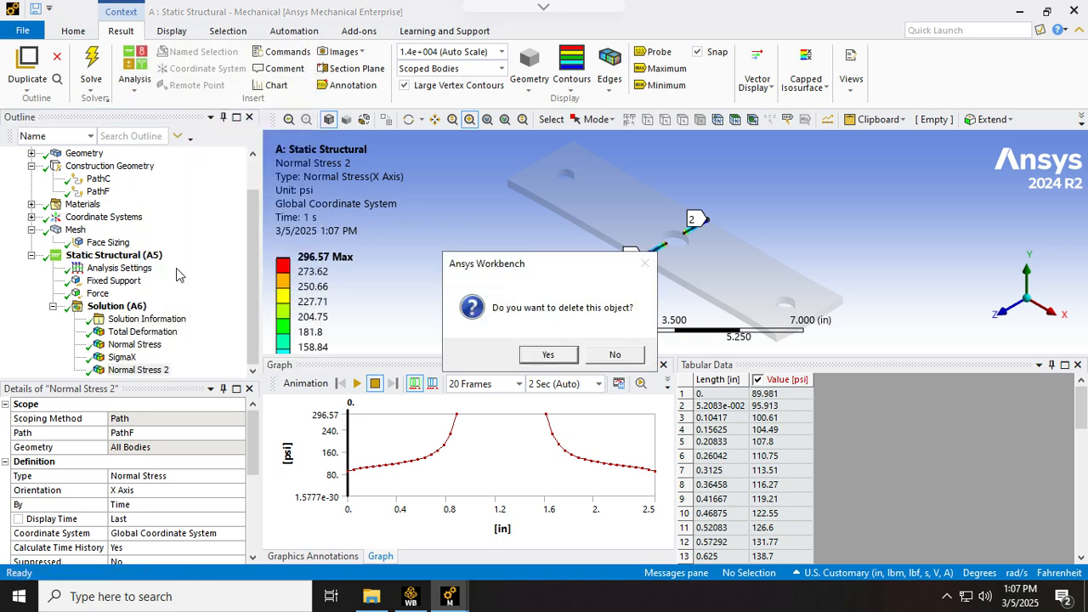
click(548, 356)
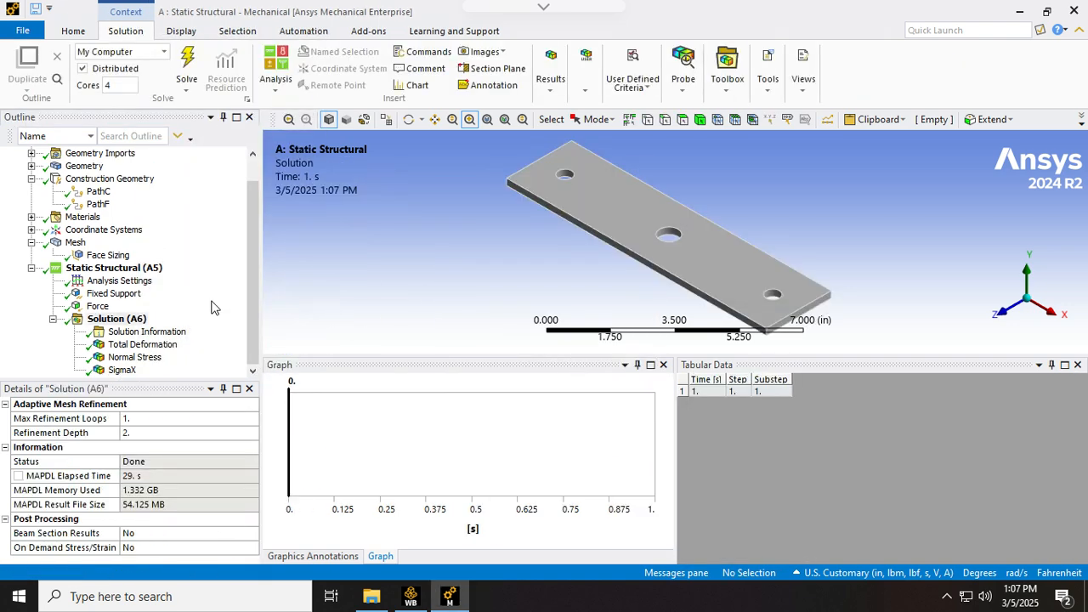
Step: Delete the SigmaX path stress result from the solution and confirm its removal
click(128, 372)
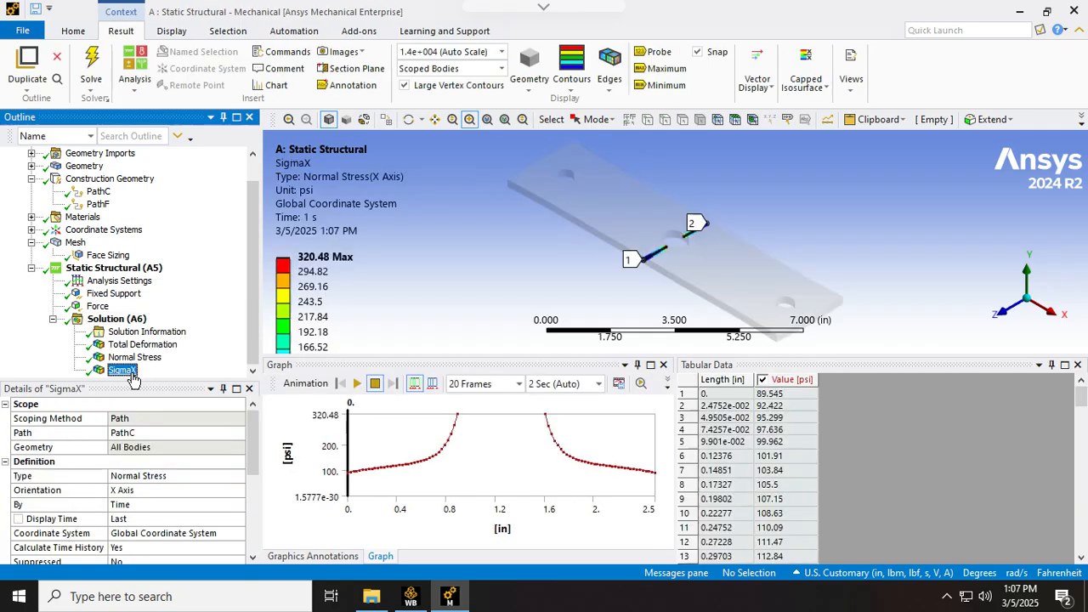
click(131, 358)
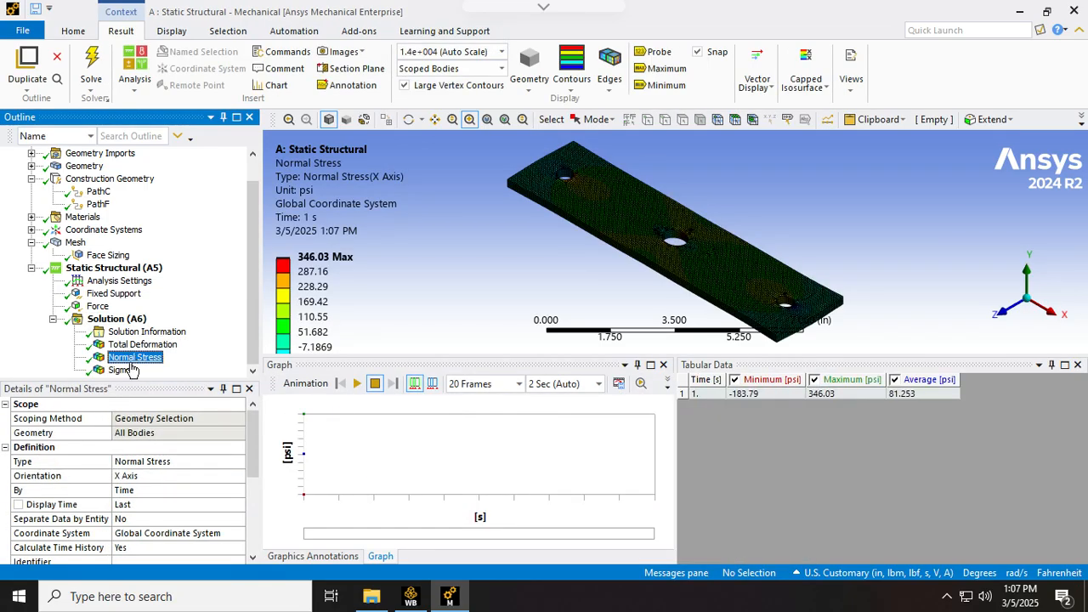
right_click(124, 370)
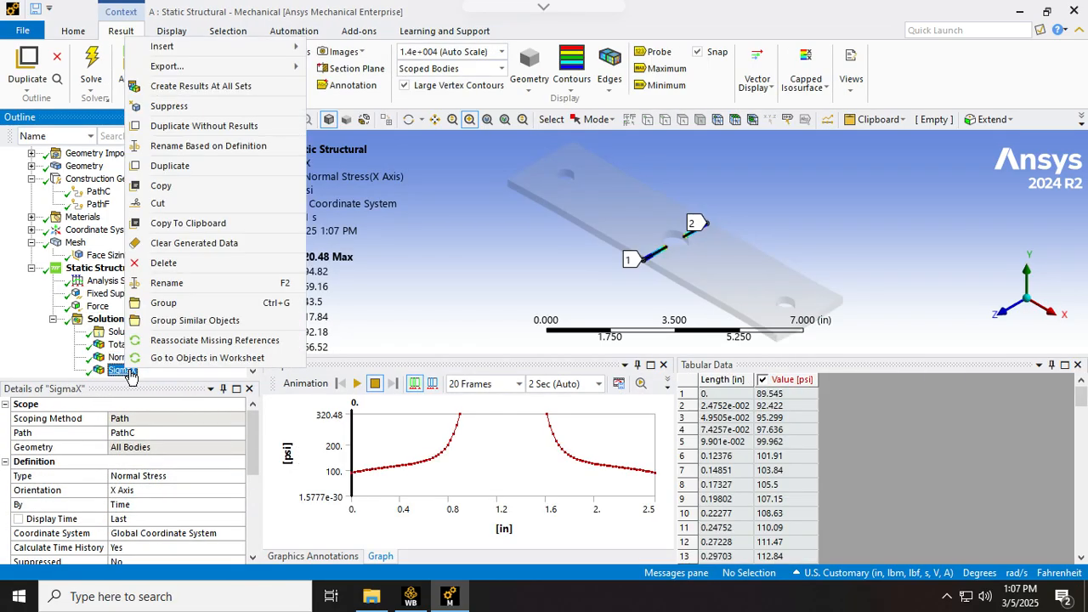
click(164, 264)
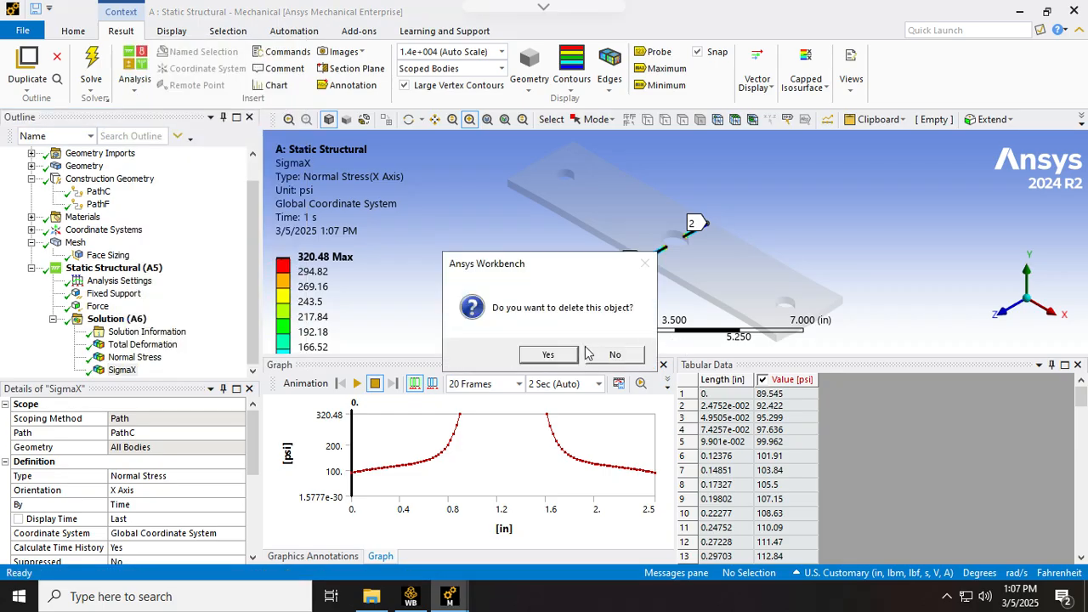
click(558, 357)
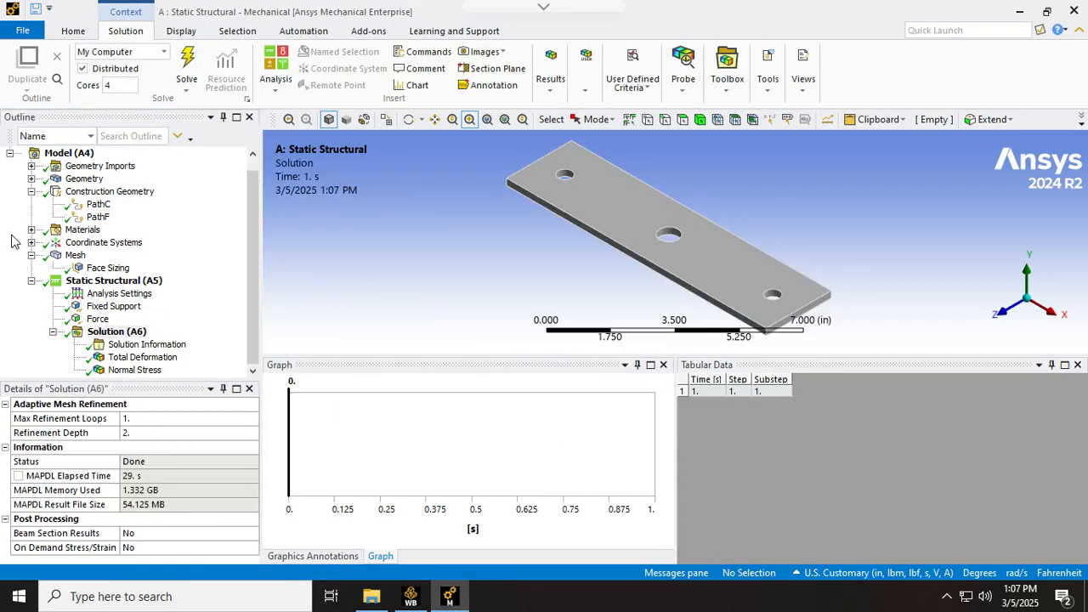
Step: Check the face sizing and the full-body normal stress result, and delete PathF from the construction geometry
click(96, 267)
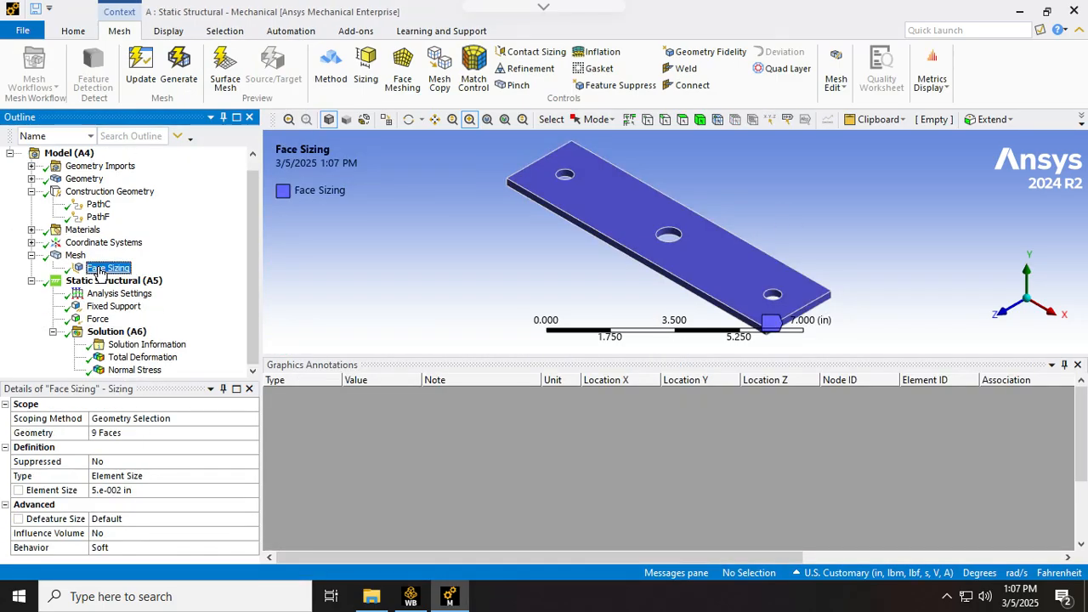
click(133, 370)
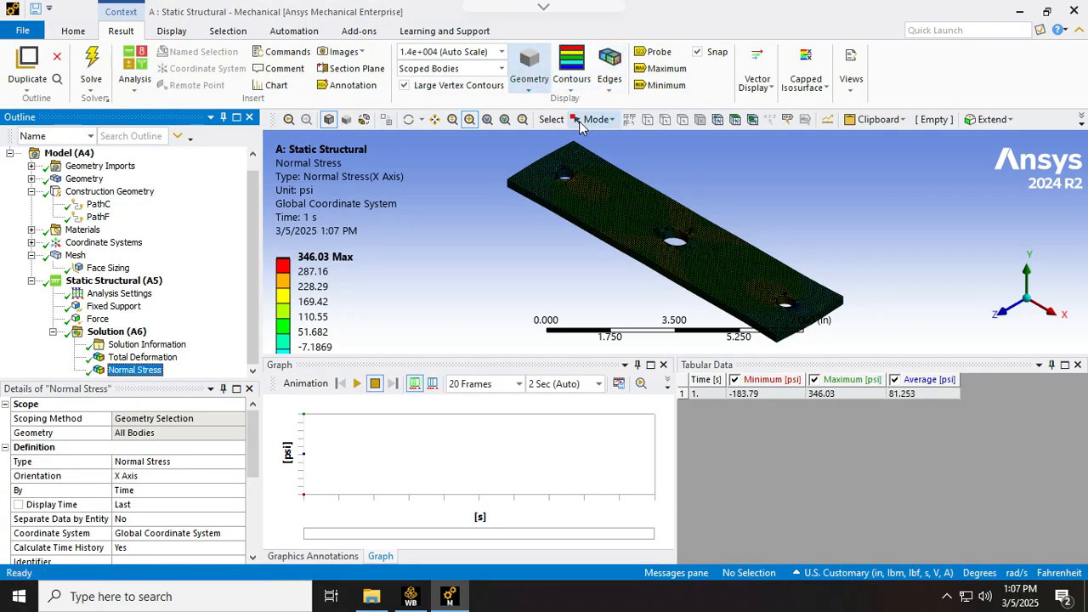
click(97, 218)
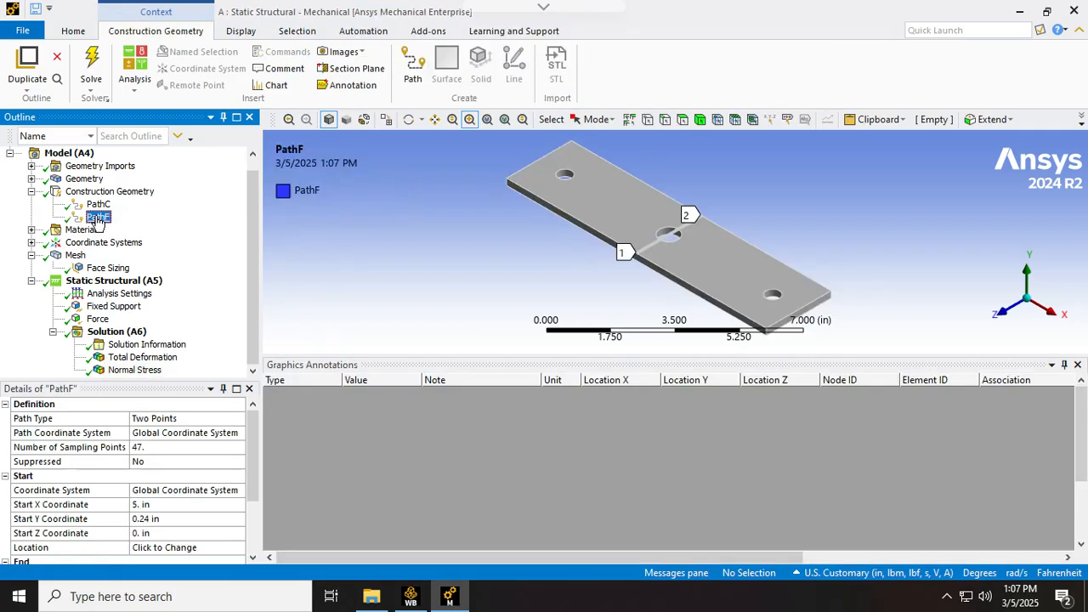
right_click(97, 218)
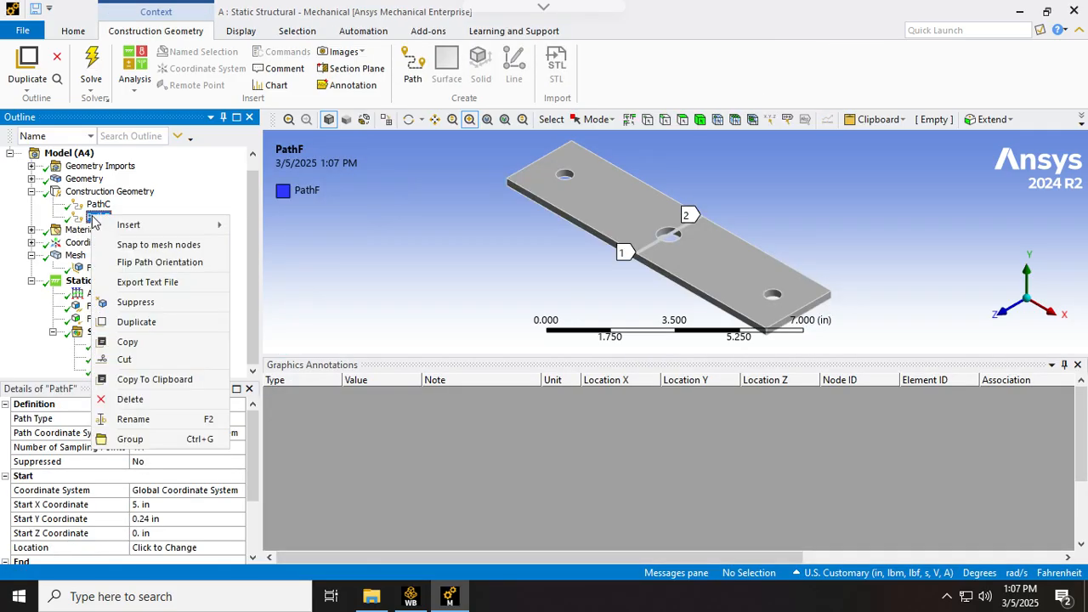
click(136, 398)
click(544, 355)
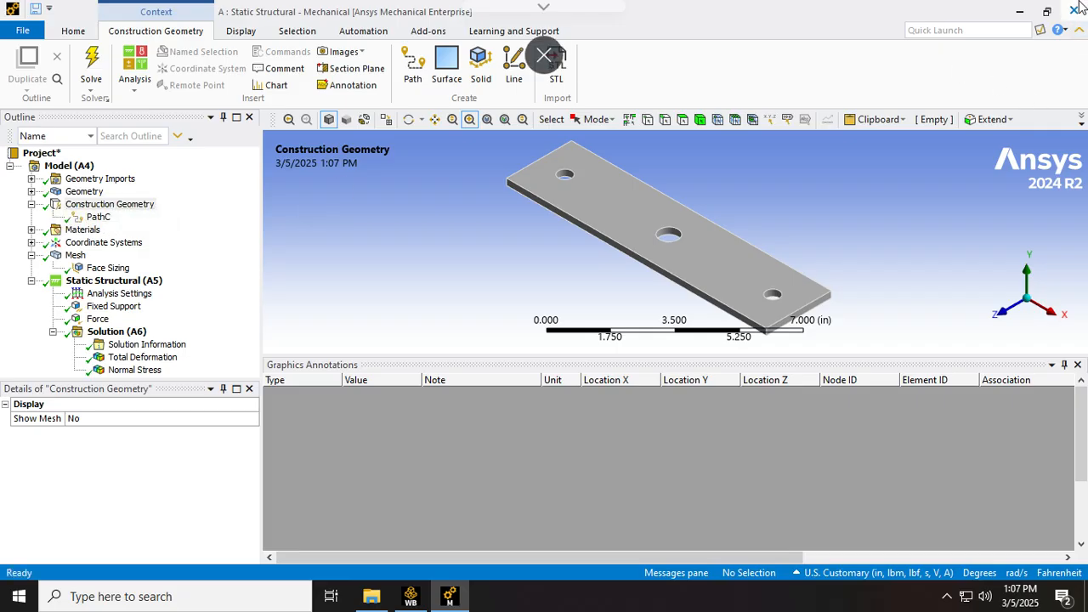
key(Escape)
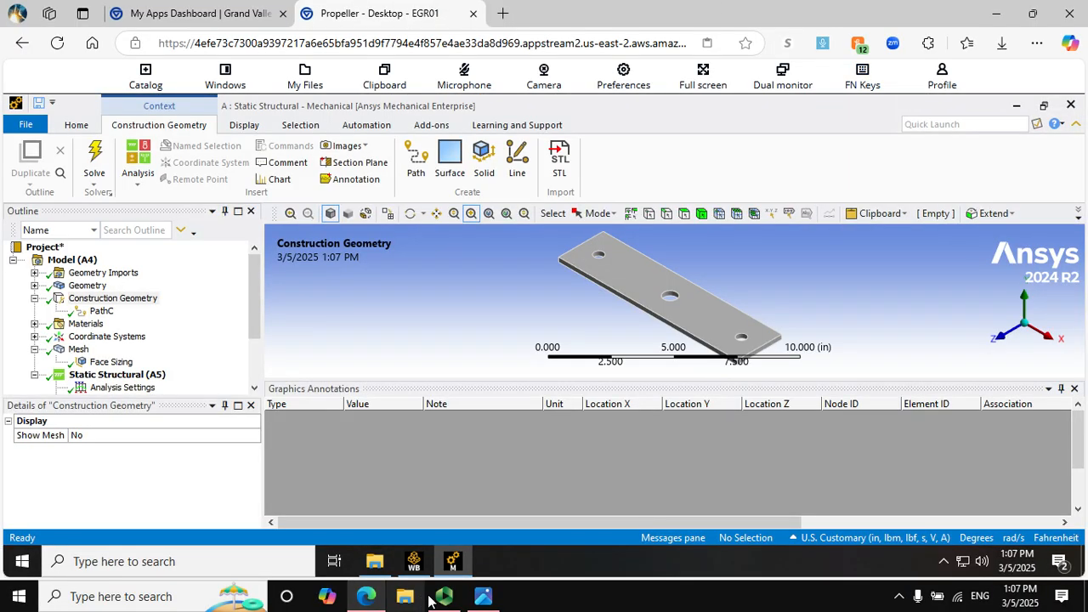
click(444, 596)
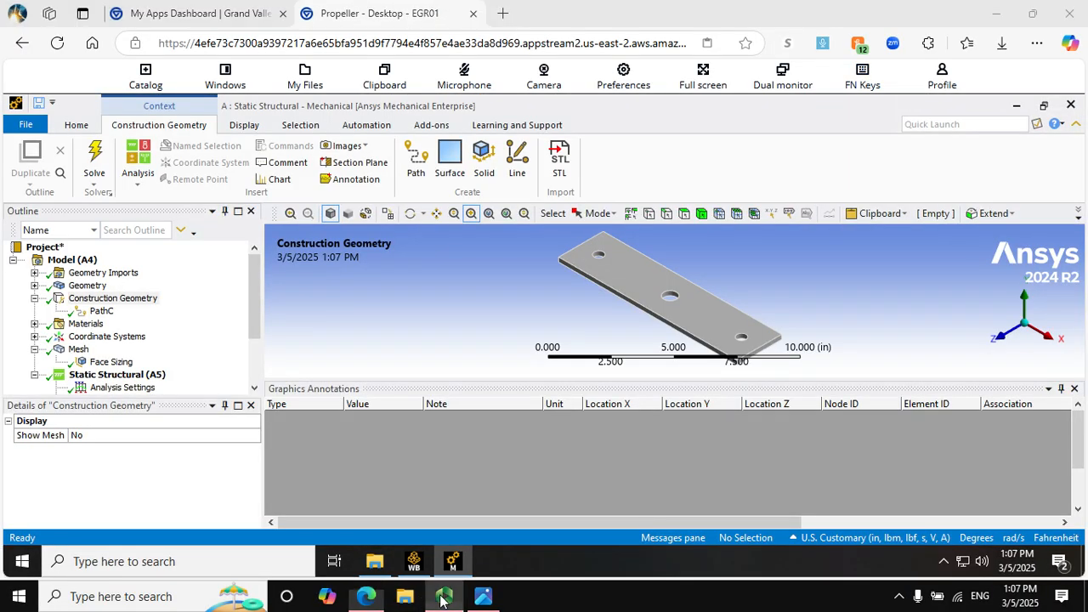